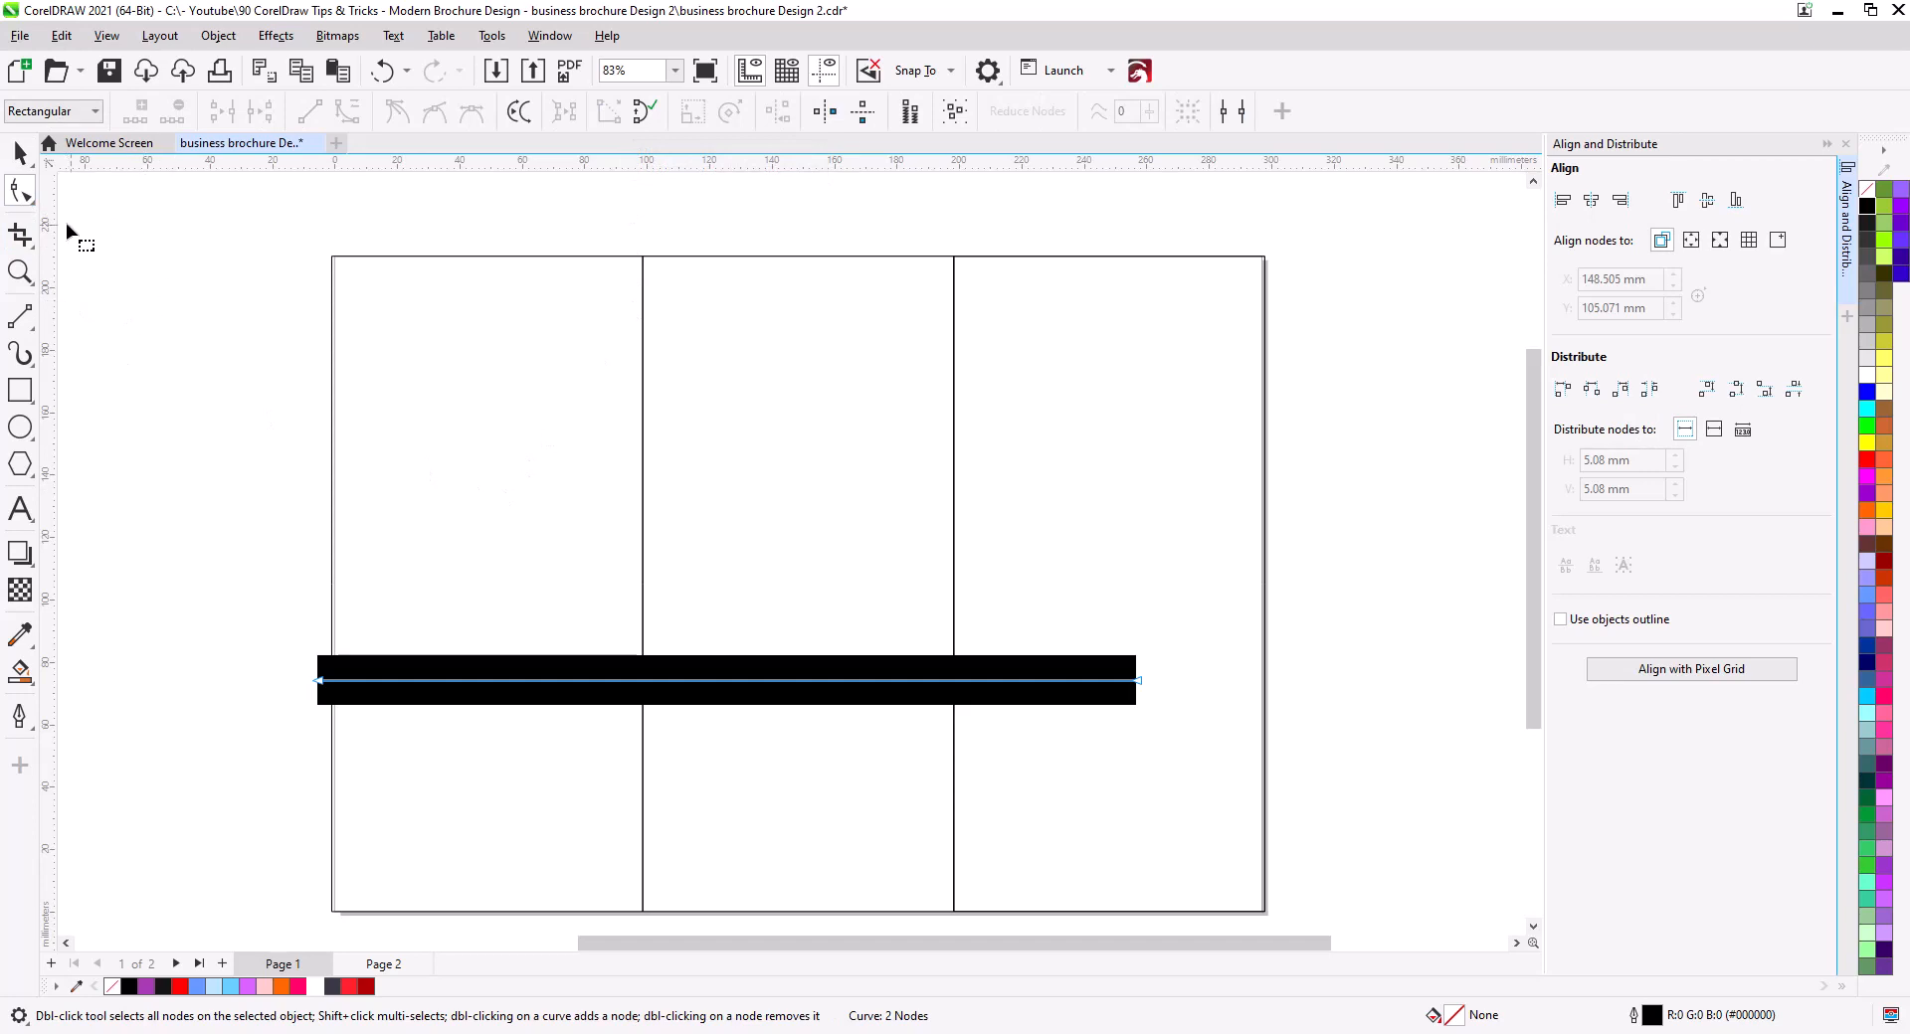
# Bend the thick horizontal line into a shallow S-curve, dipping in the first panel and rising toward the third.
pyautogui.doubleClick(20, 189)
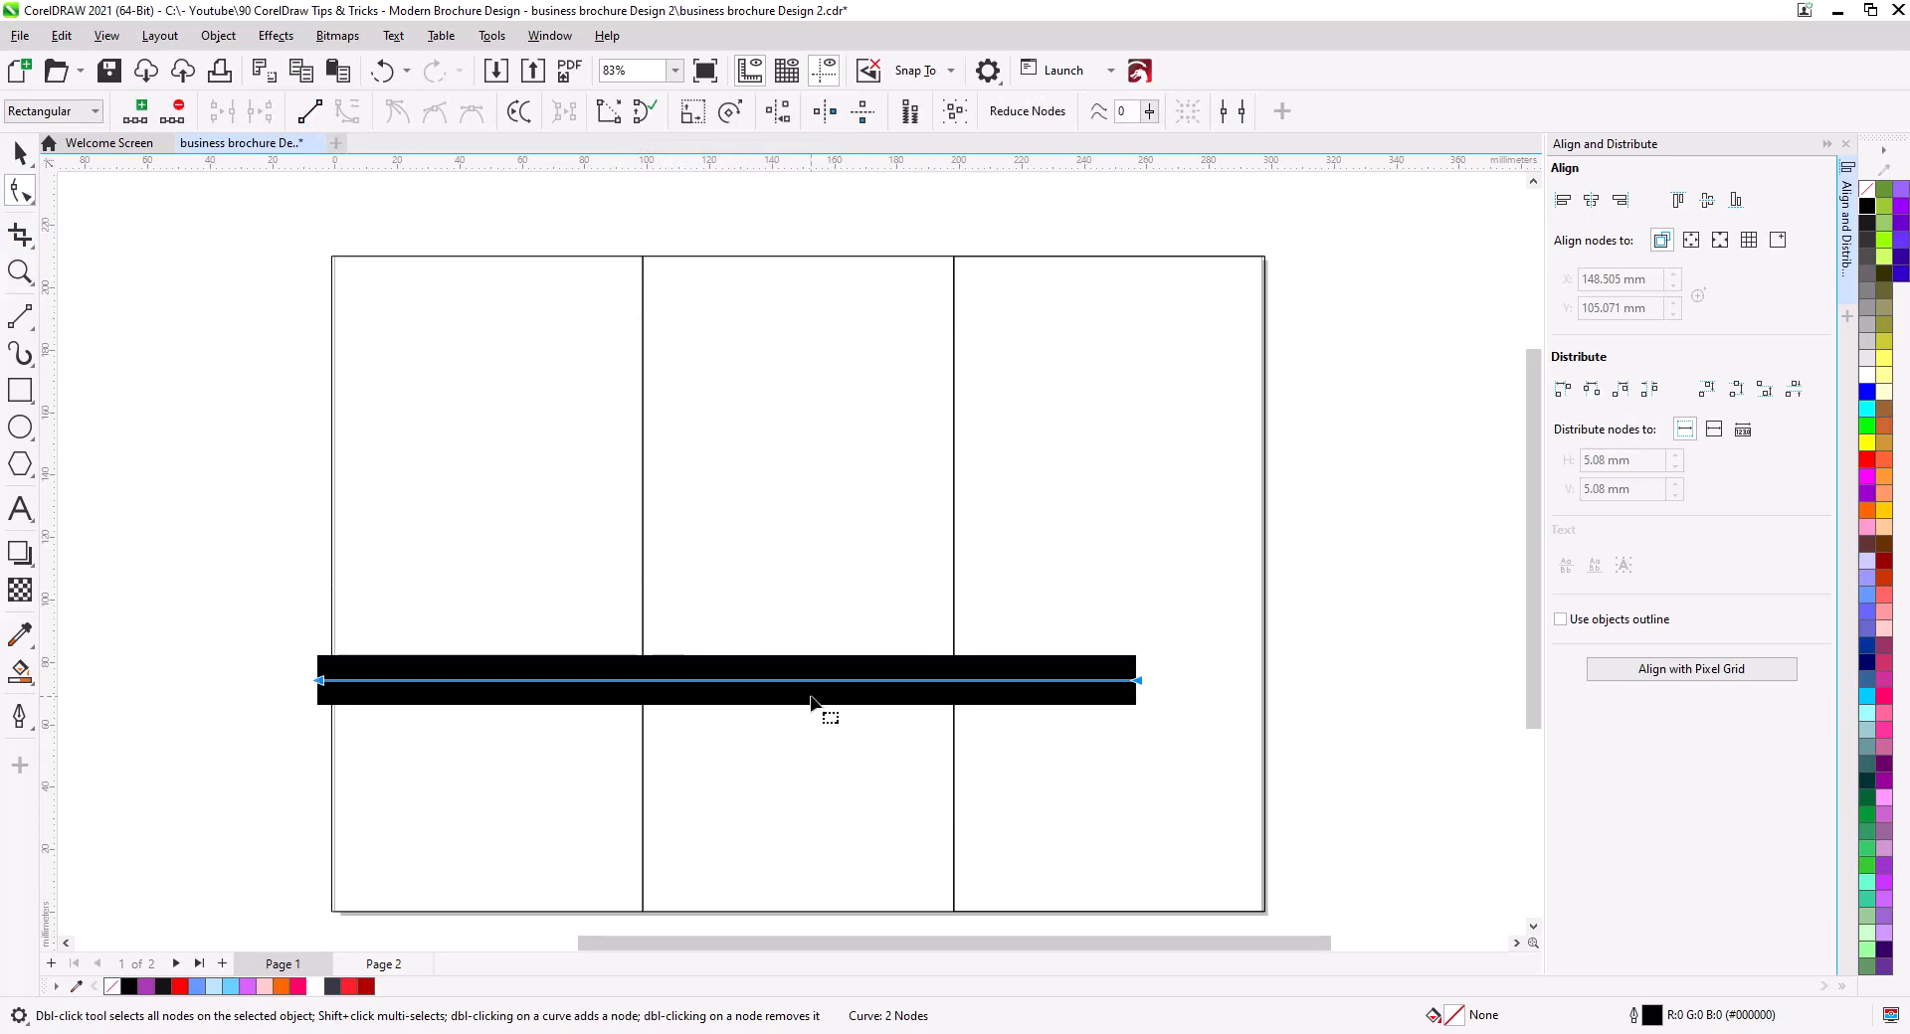
pyautogui.moveTo(1153, 764); pyautogui.dragTo(1054, 622)
pyautogui.moveTo(864, 684); pyautogui.dragTo(873, 616)
pyautogui.moveTo(597, 691); pyautogui.dragTo(601, 752)
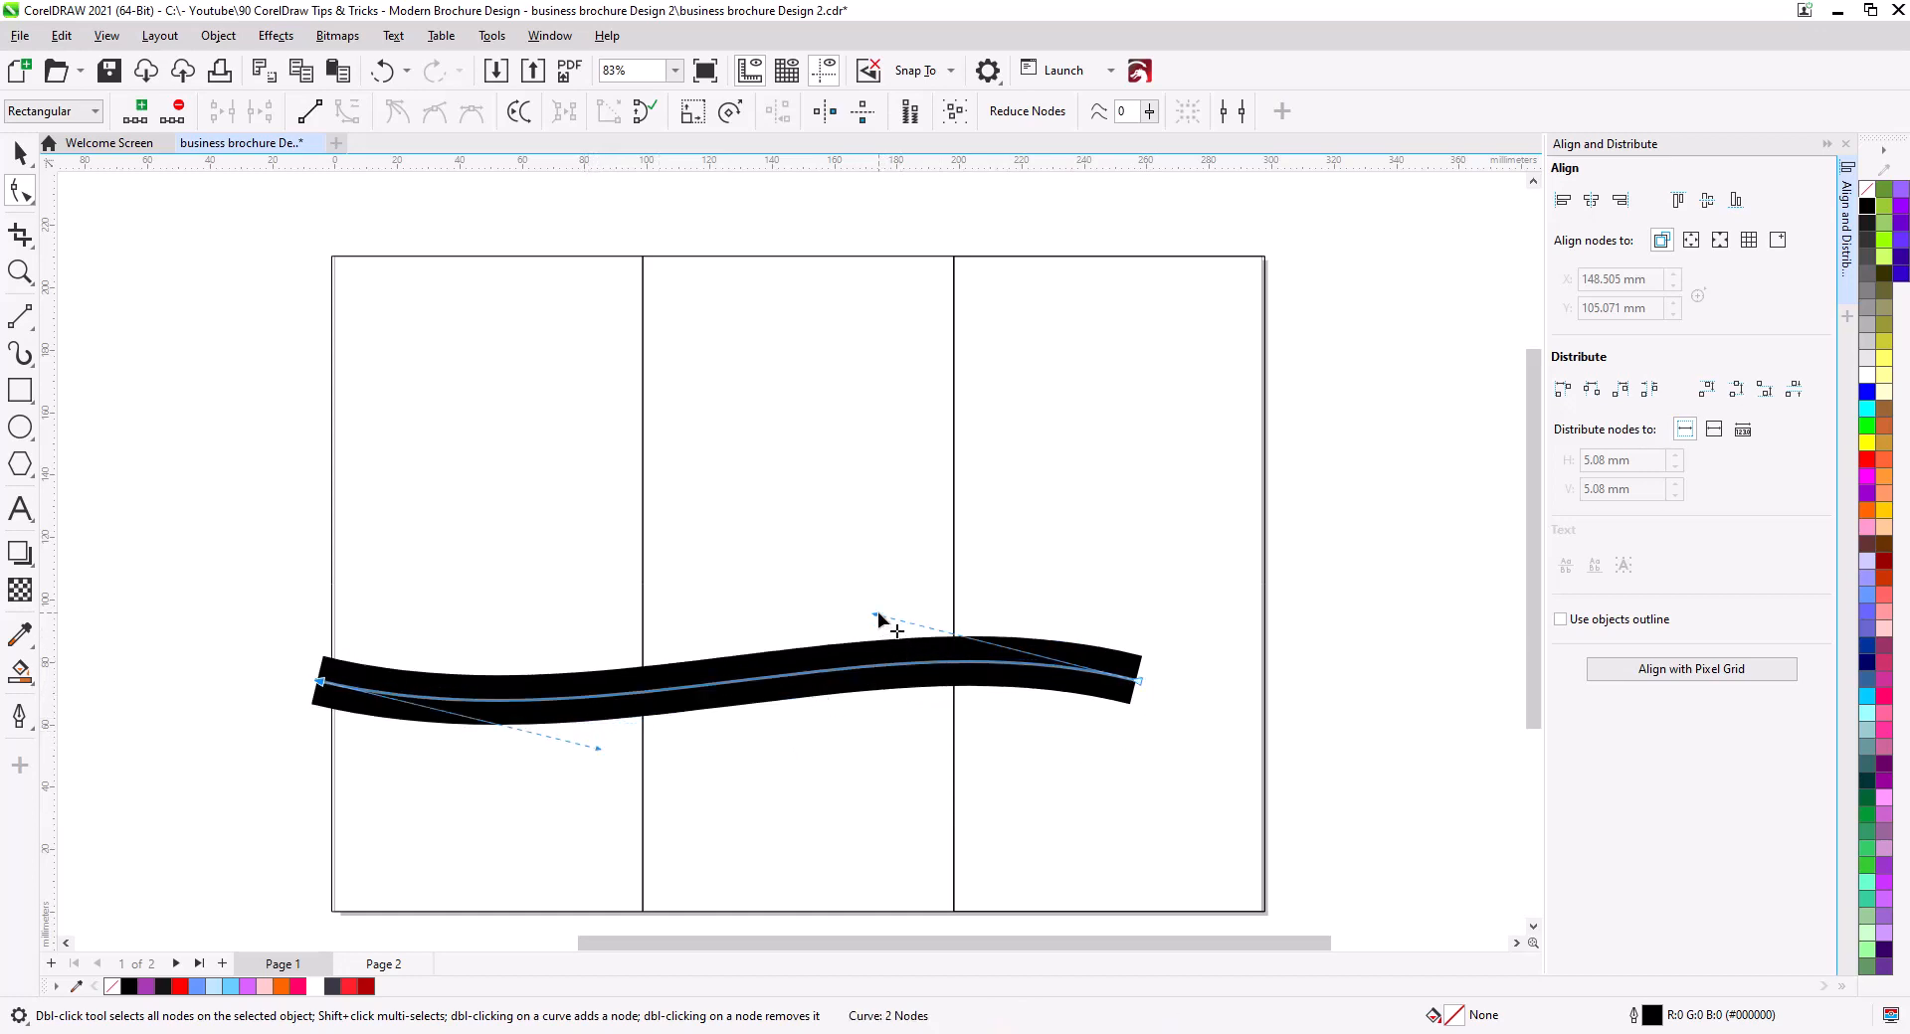
pyautogui.moveTo(877, 616); pyautogui.dragTo(844, 561)
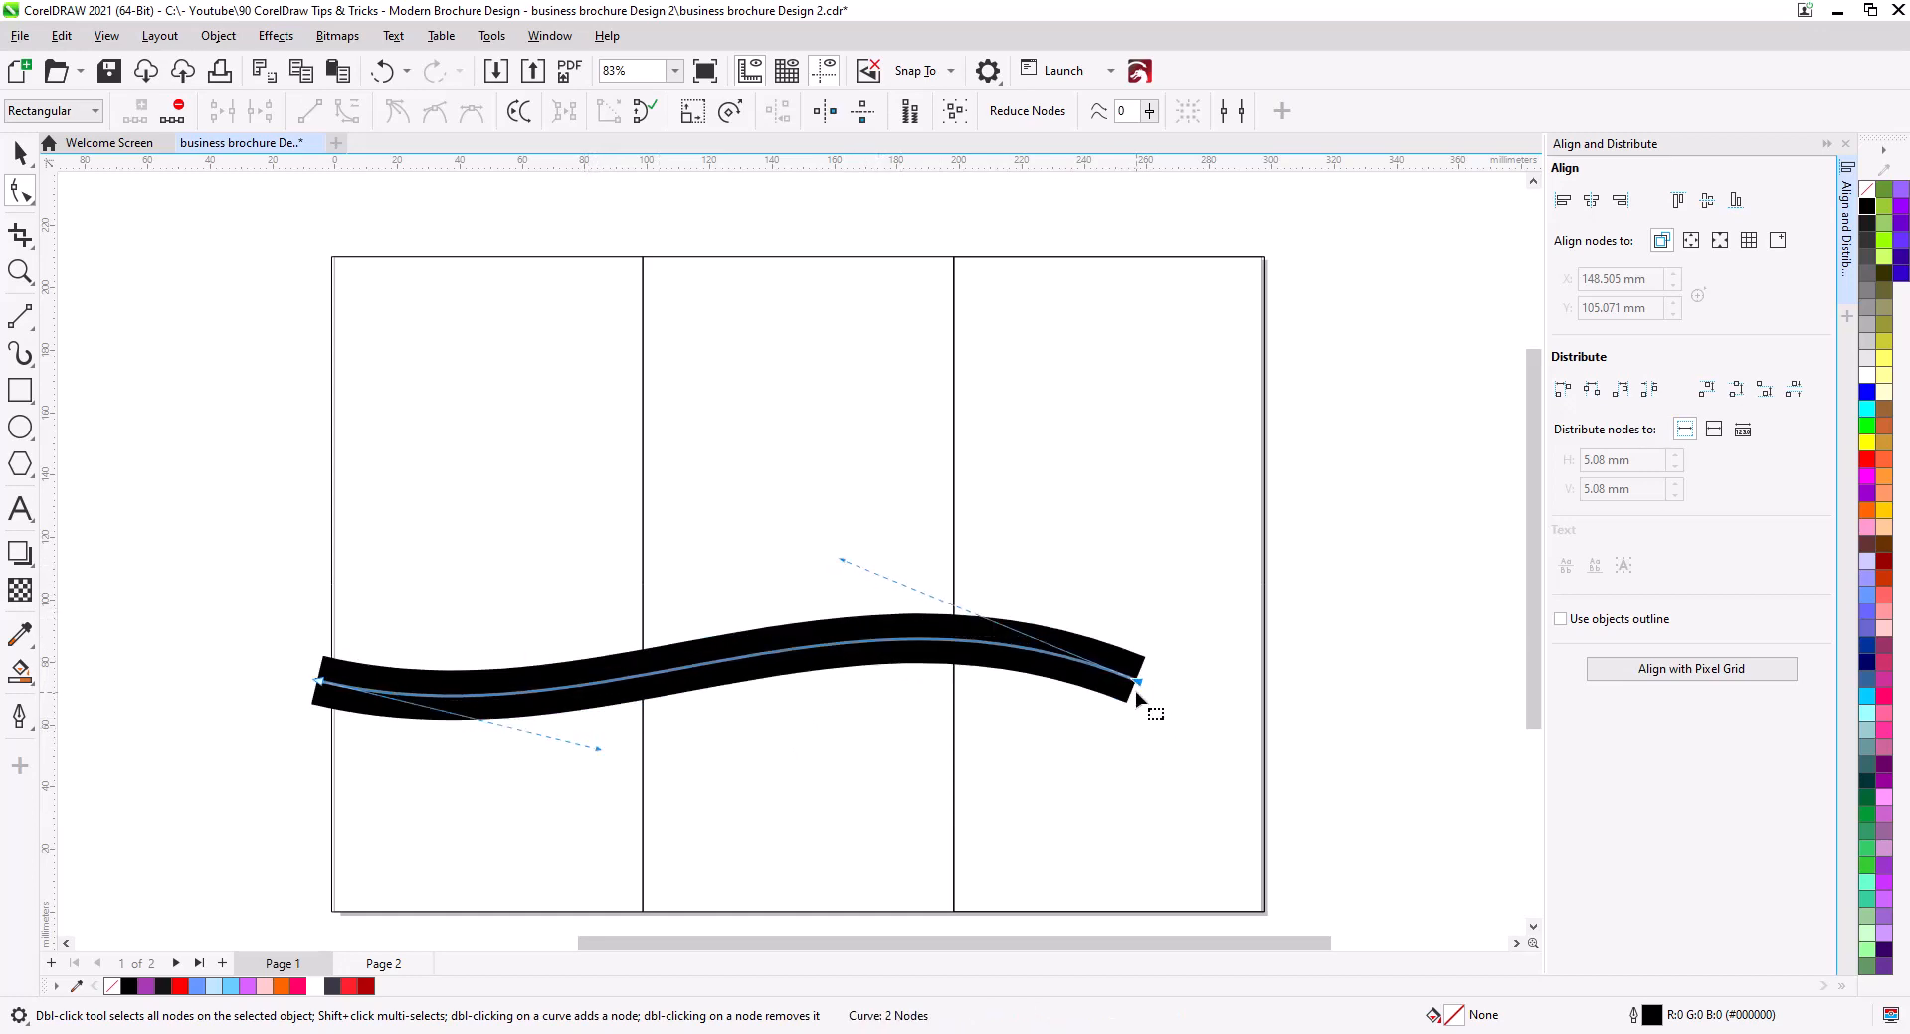
# Extend the wavy line's end in the third panel slightly outward and deepen the curve's crest and dip.
pyautogui.moveTo(1139, 684); pyautogui.dragTo(1160, 703)
pyautogui.moveTo(862, 581); pyautogui.dragTo(864, 568)
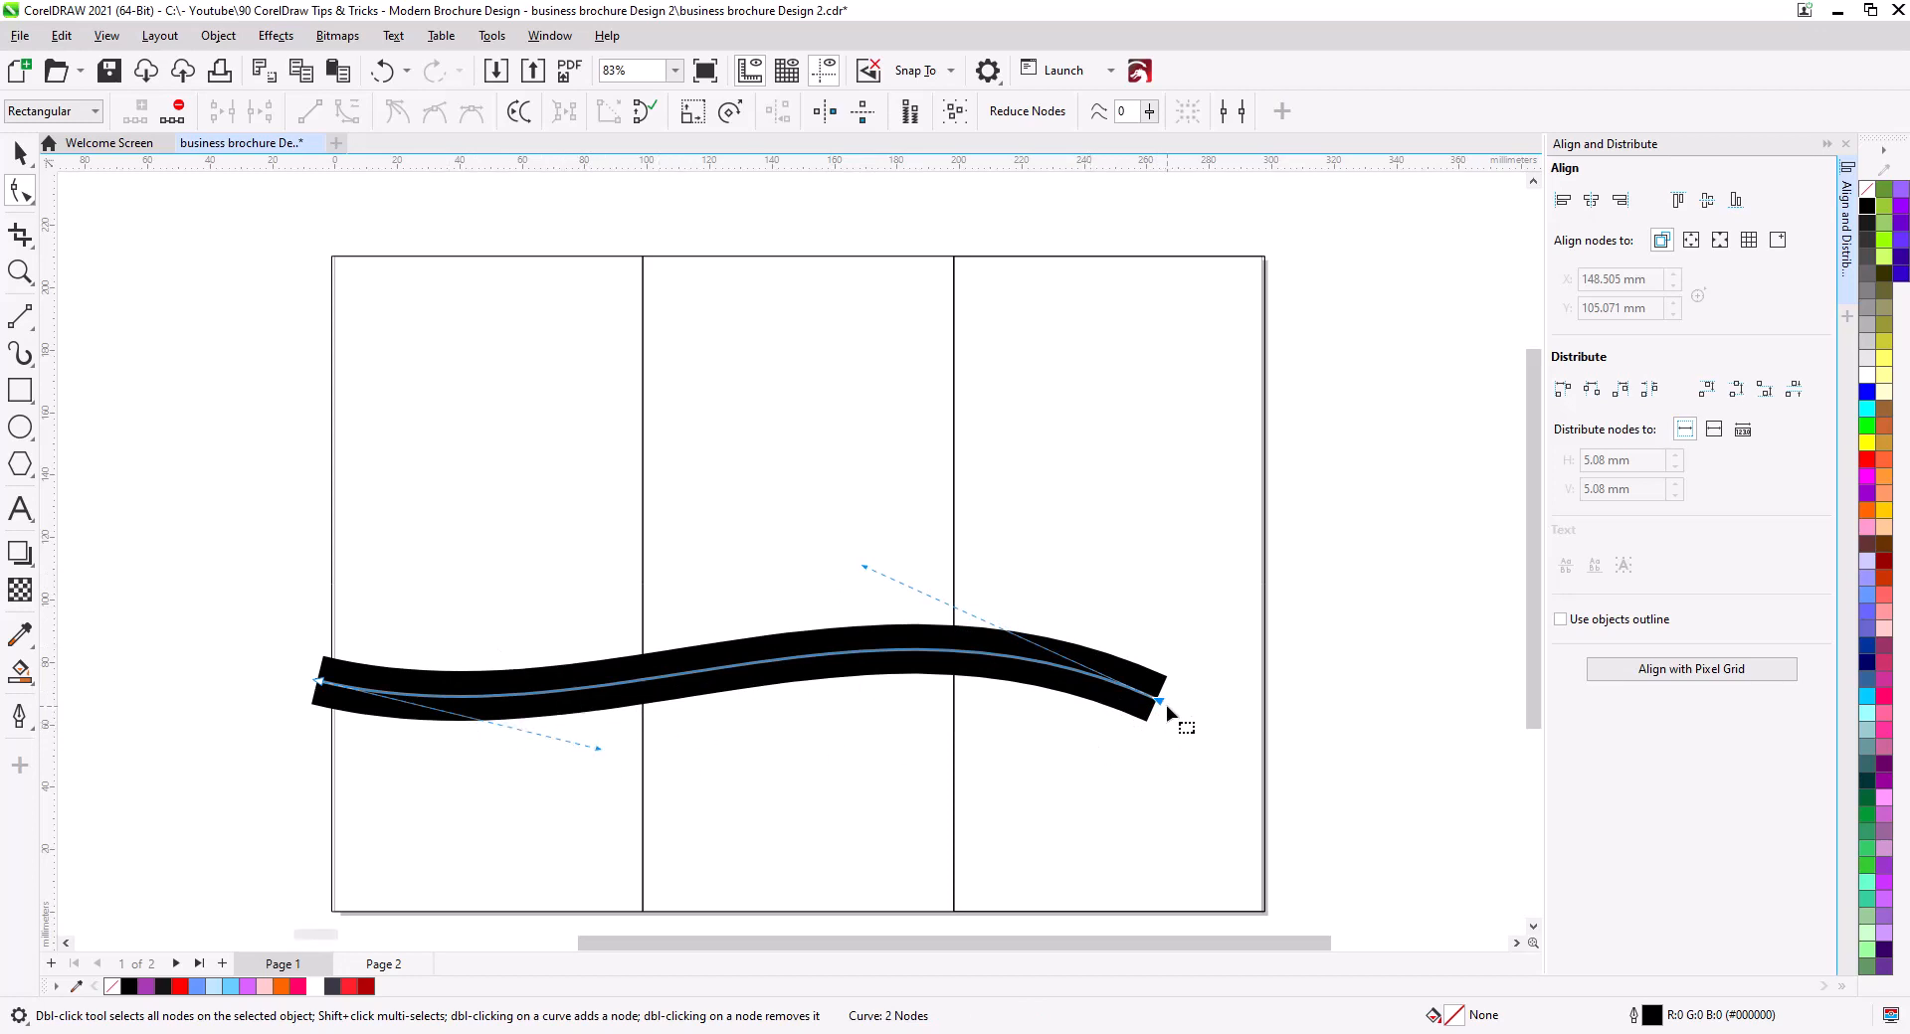
pyautogui.moveTo(1166, 702); pyautogui.dragTo(1178, 688)
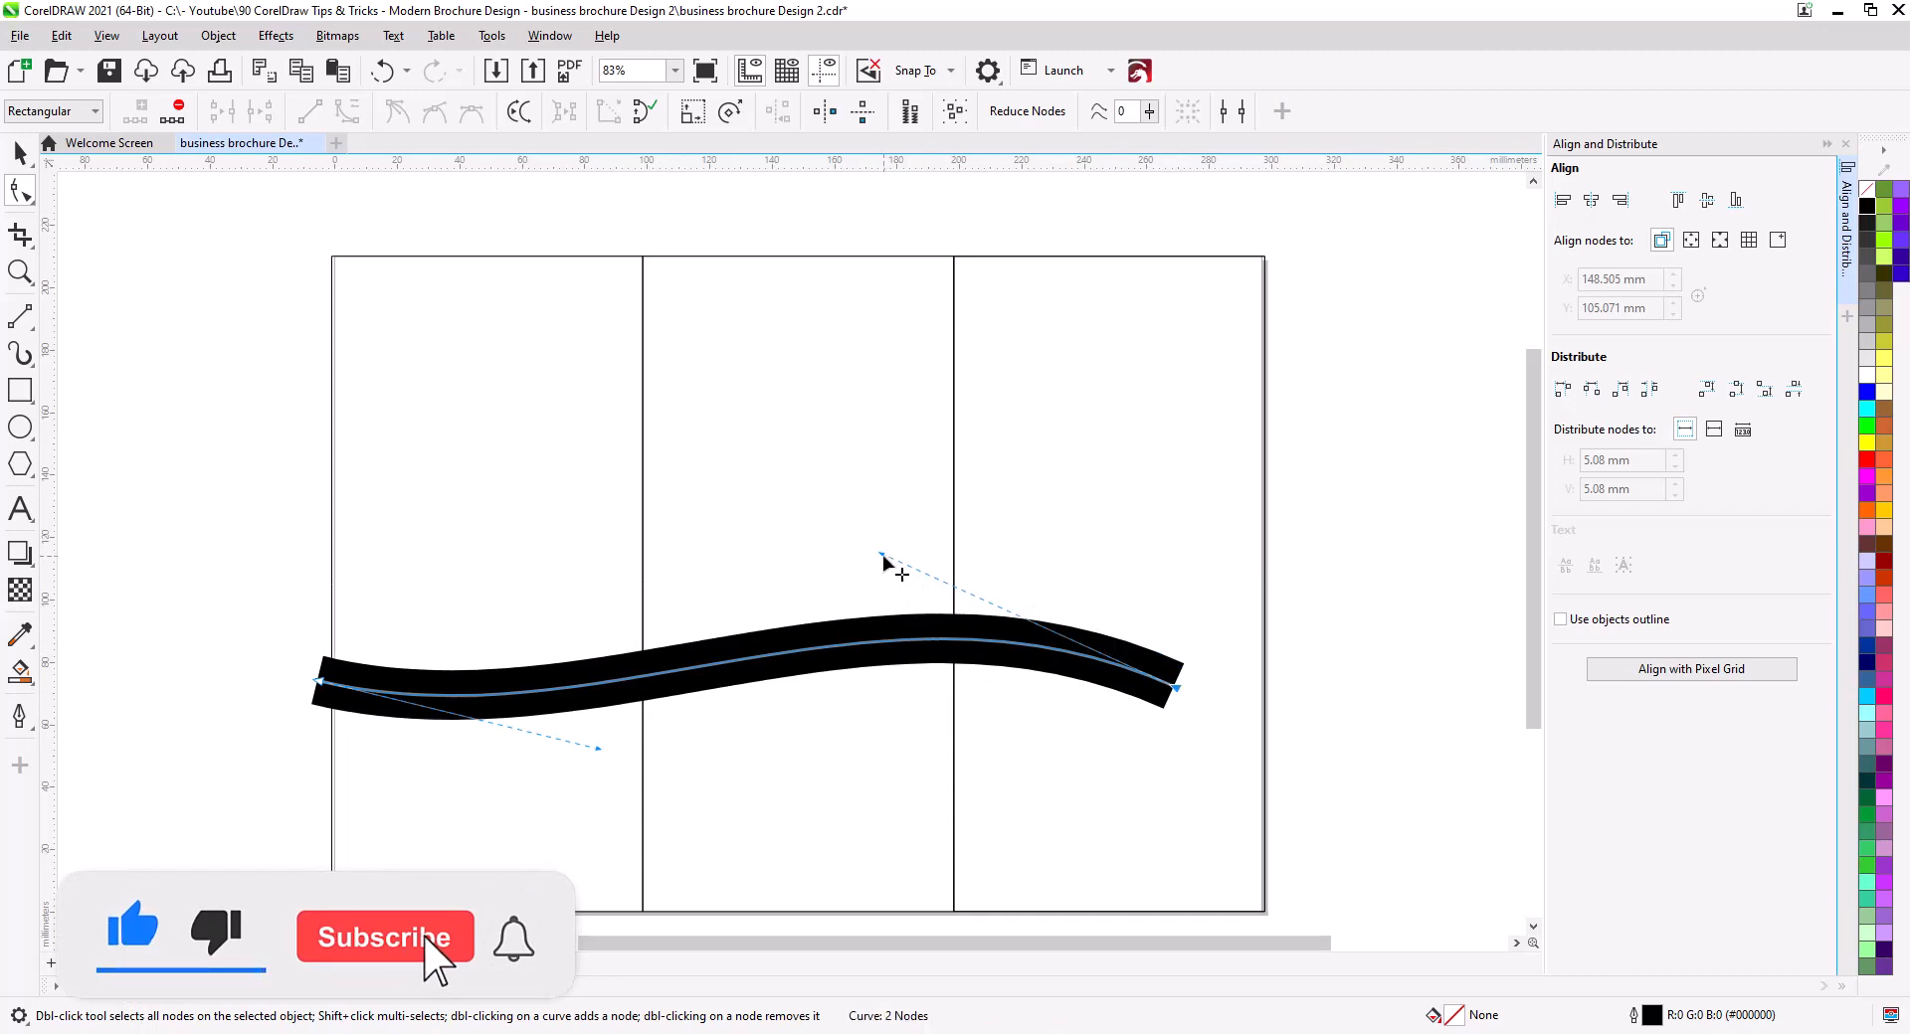
pyautogui.moveTo(883, 559); pyautogui.dragTo(869, 535)
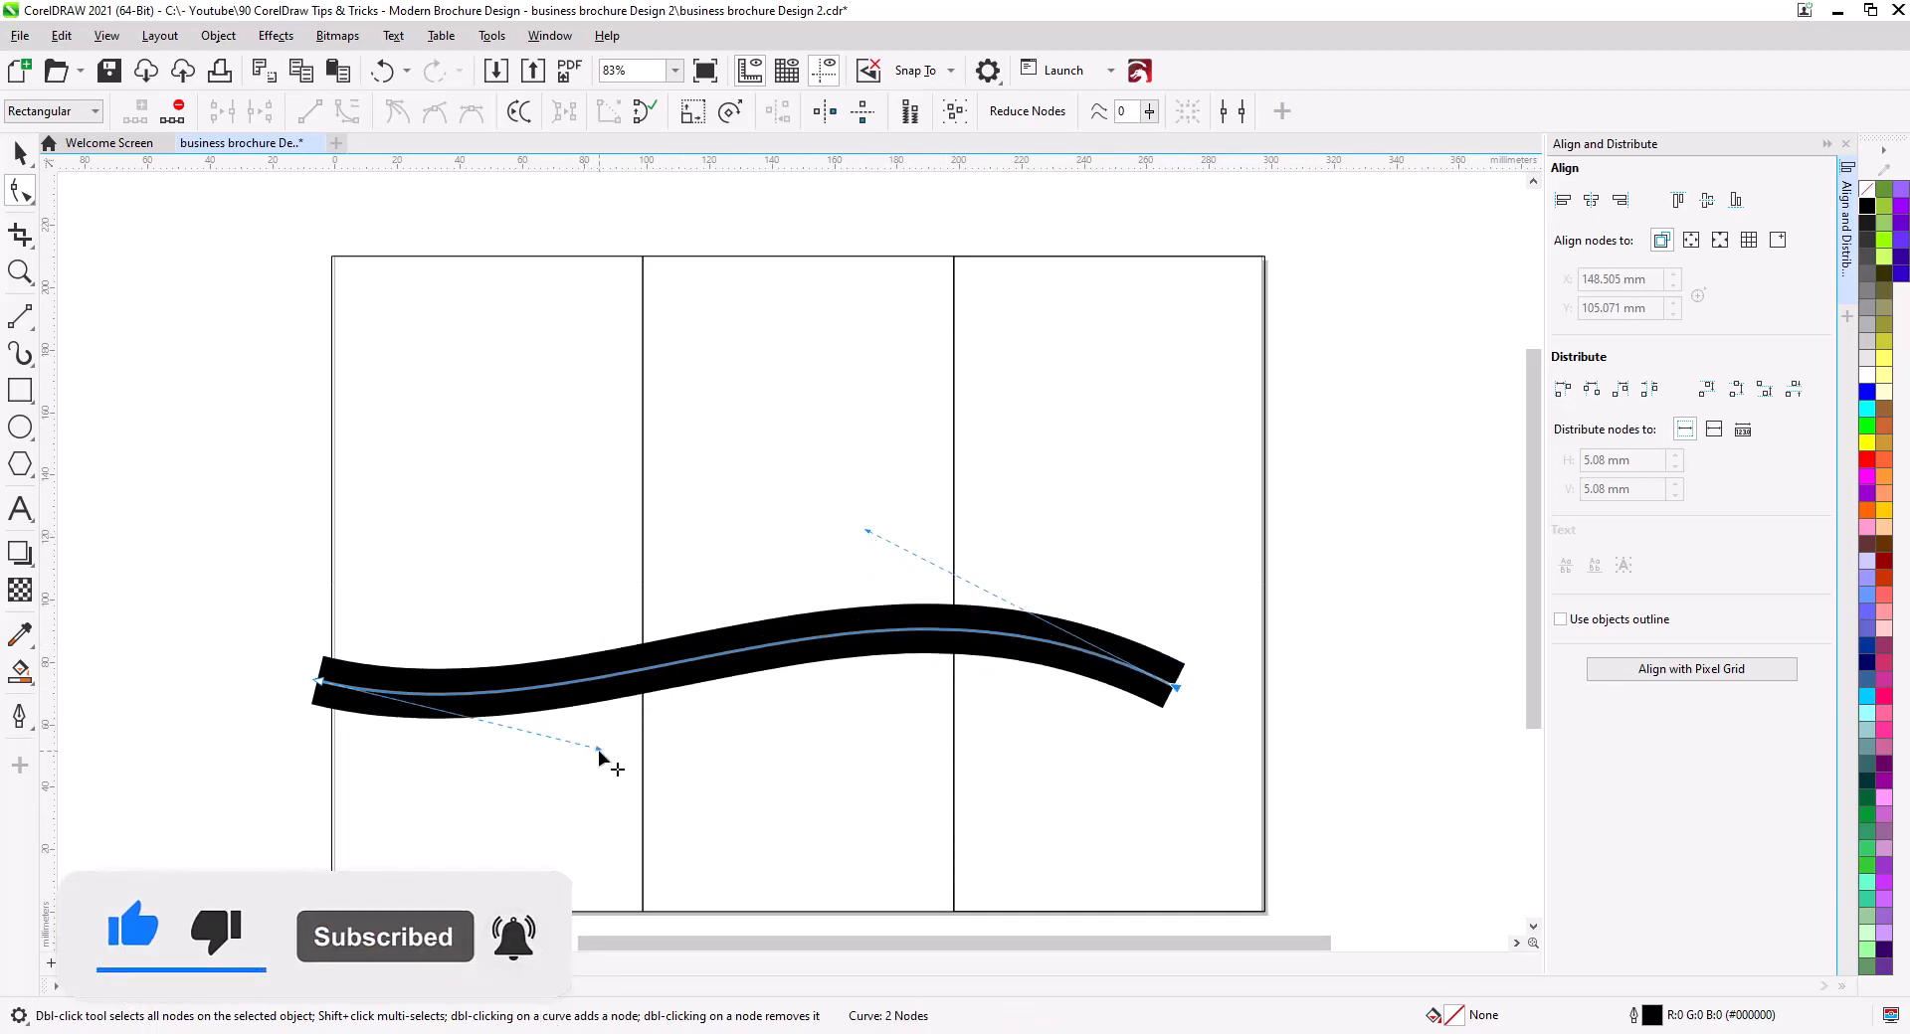
pyautogui.moveTo(599, 754); pyautogui.dragTo(599, 772)
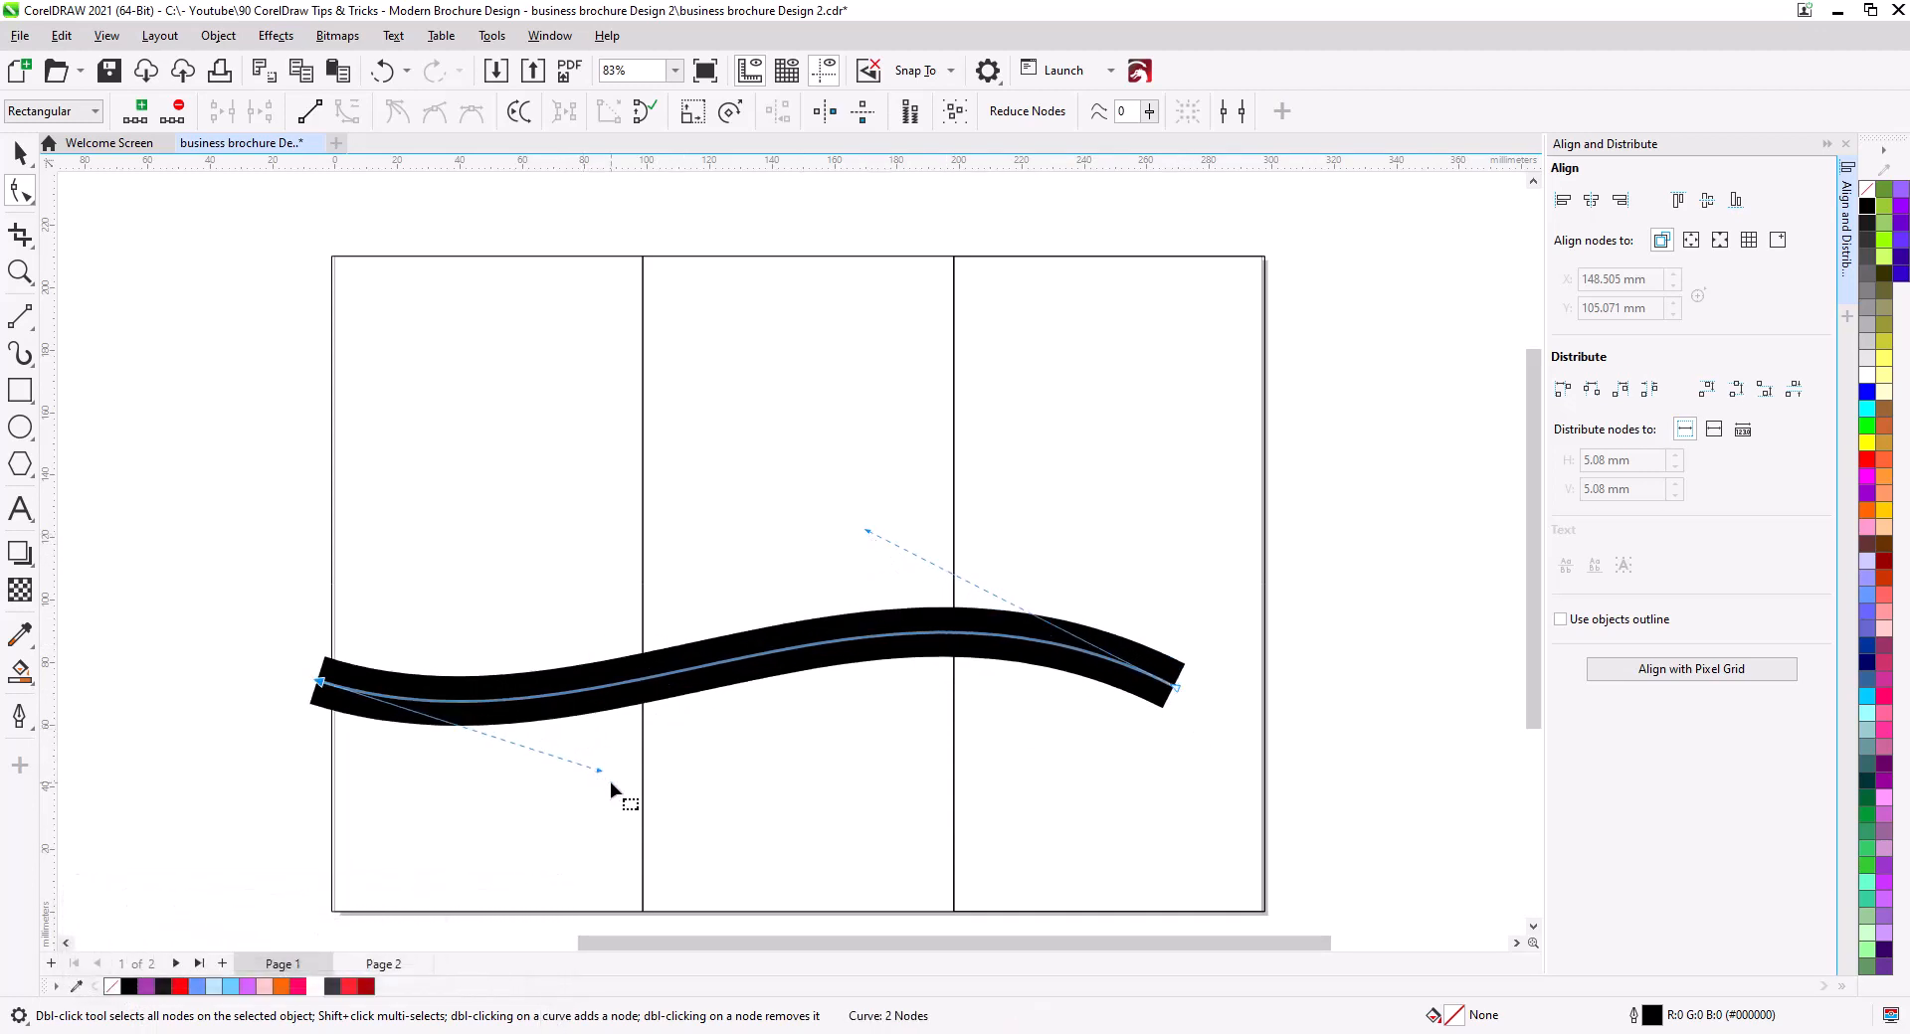
# Convert the wavy line's outline to an object, and give it a black hairline outline with no fill.
pyautogui.click(20, 152)
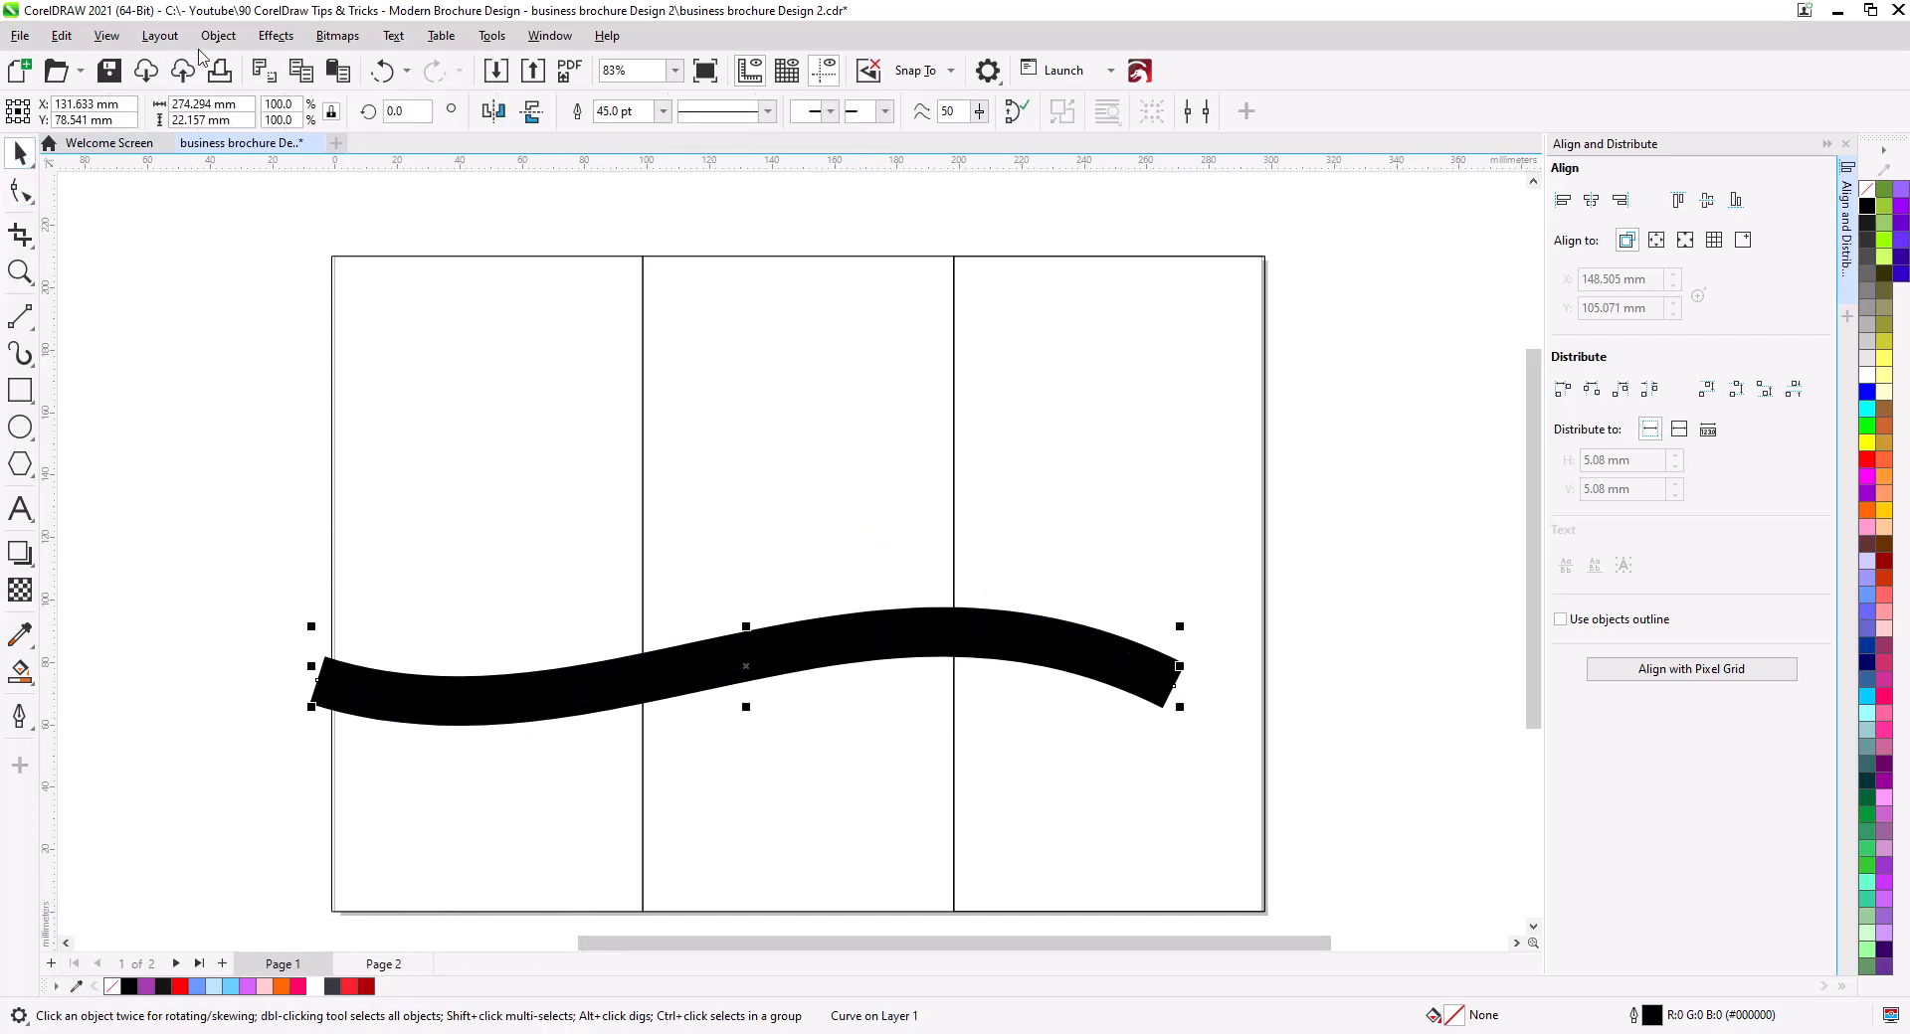
pyautogui.click(218, 34)
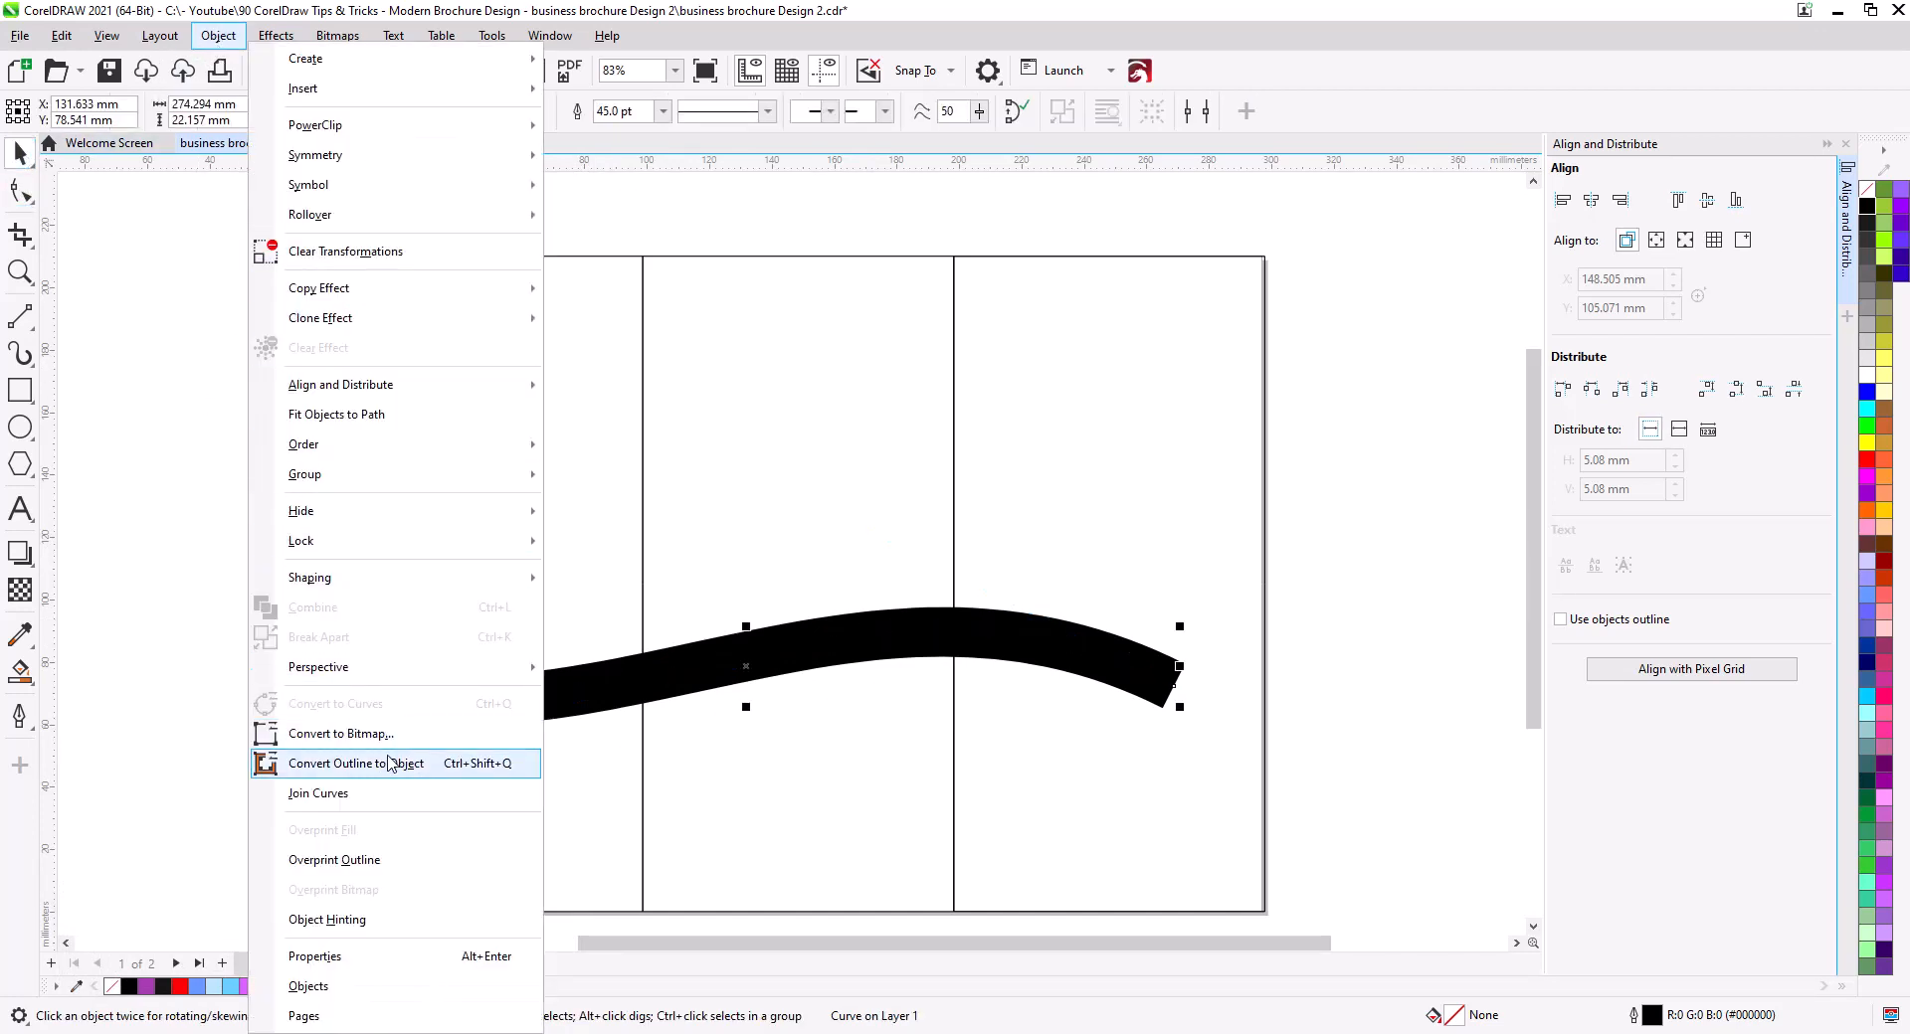
pyautogui.click(425, 764)
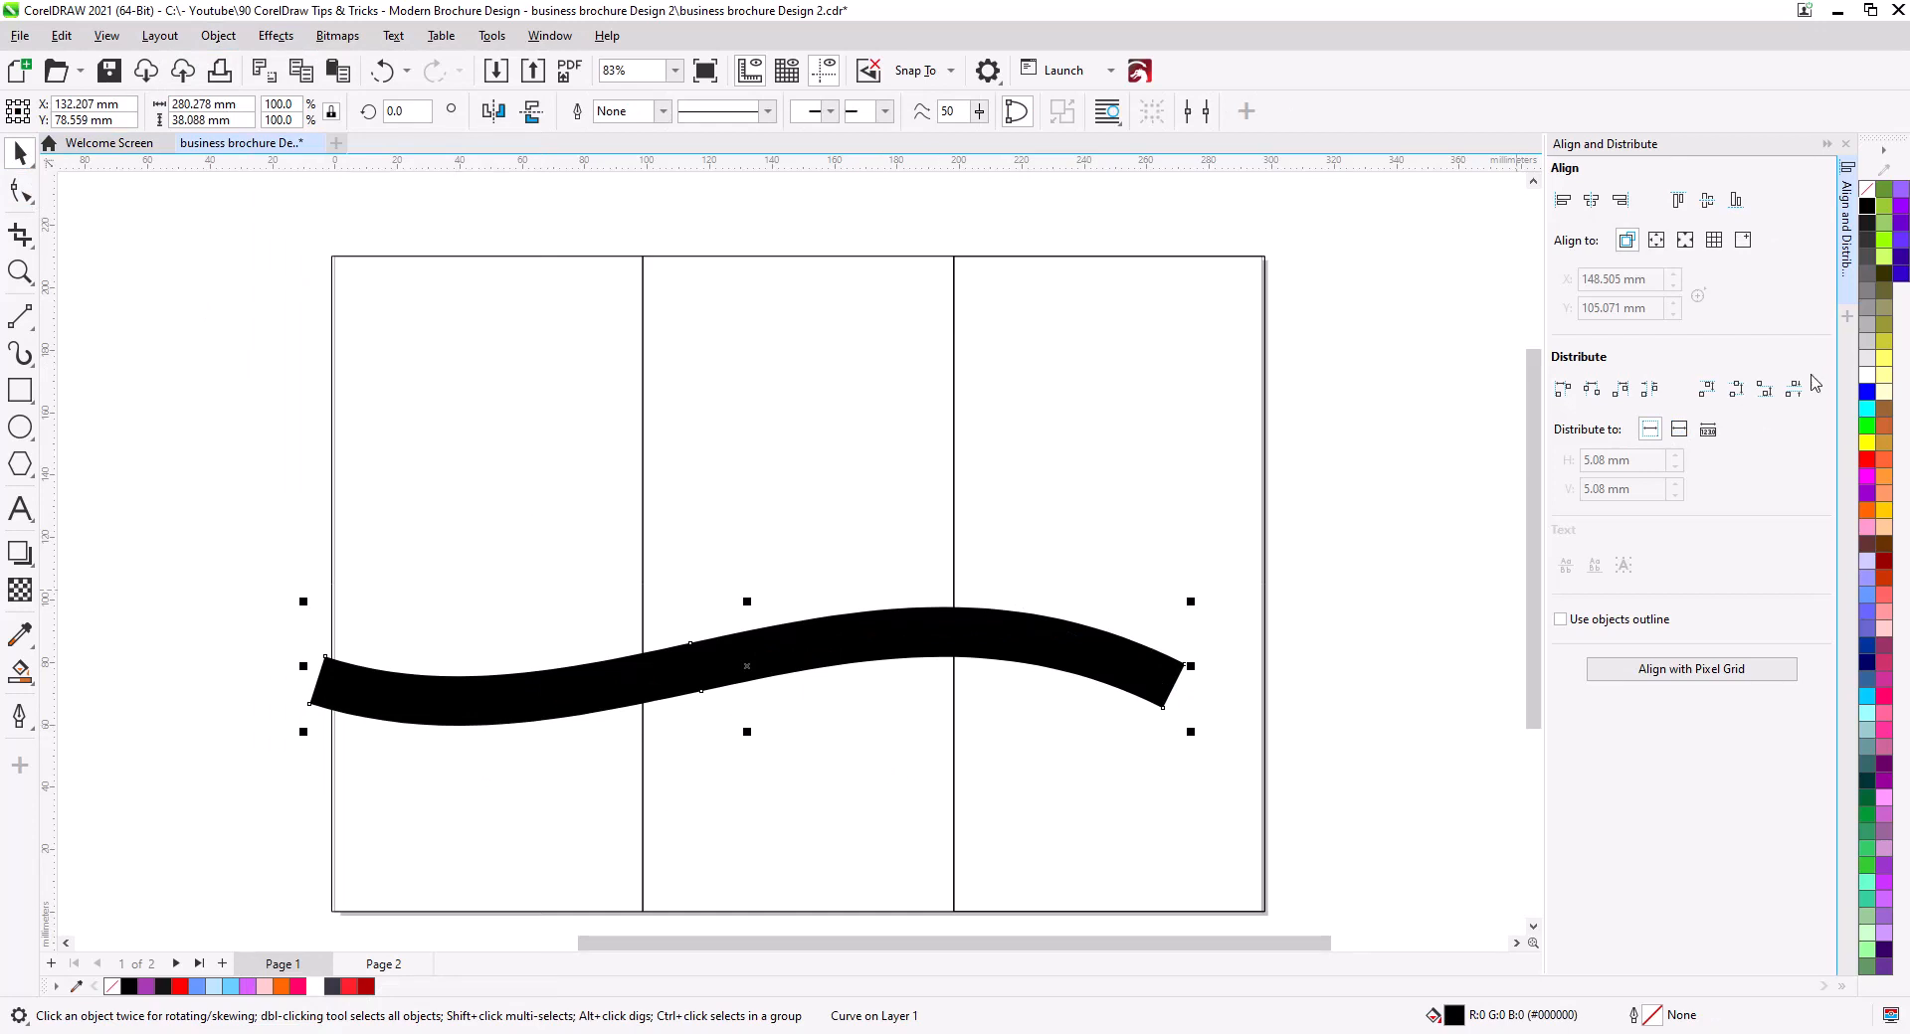
pyautogui.rightClick(1868, 206)
pyautogui.click(1867, 189)
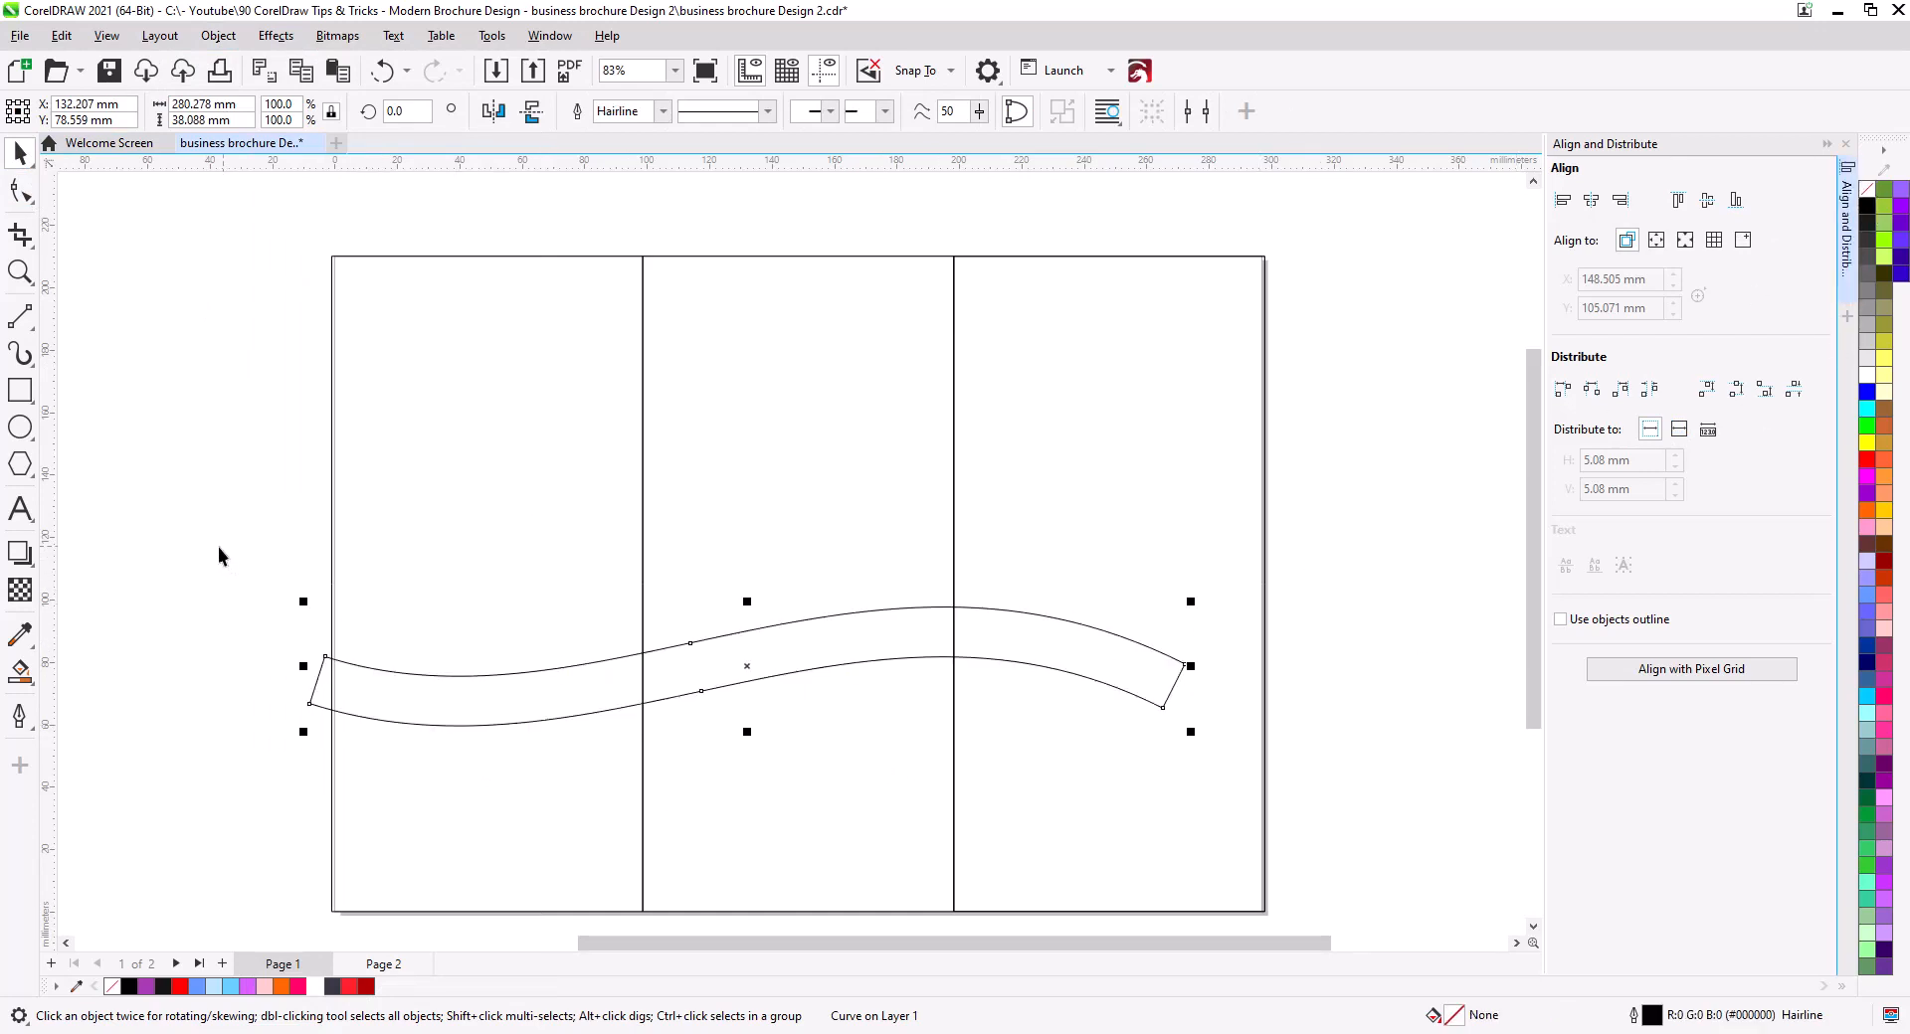
# Draw a straight line, about 84 by 42 mm, sloping down across the third panel's outer edge, with a black 45 pt outline.
pyautogui.moveTo(793, 661); pyautogui.dragTo(652, 625)
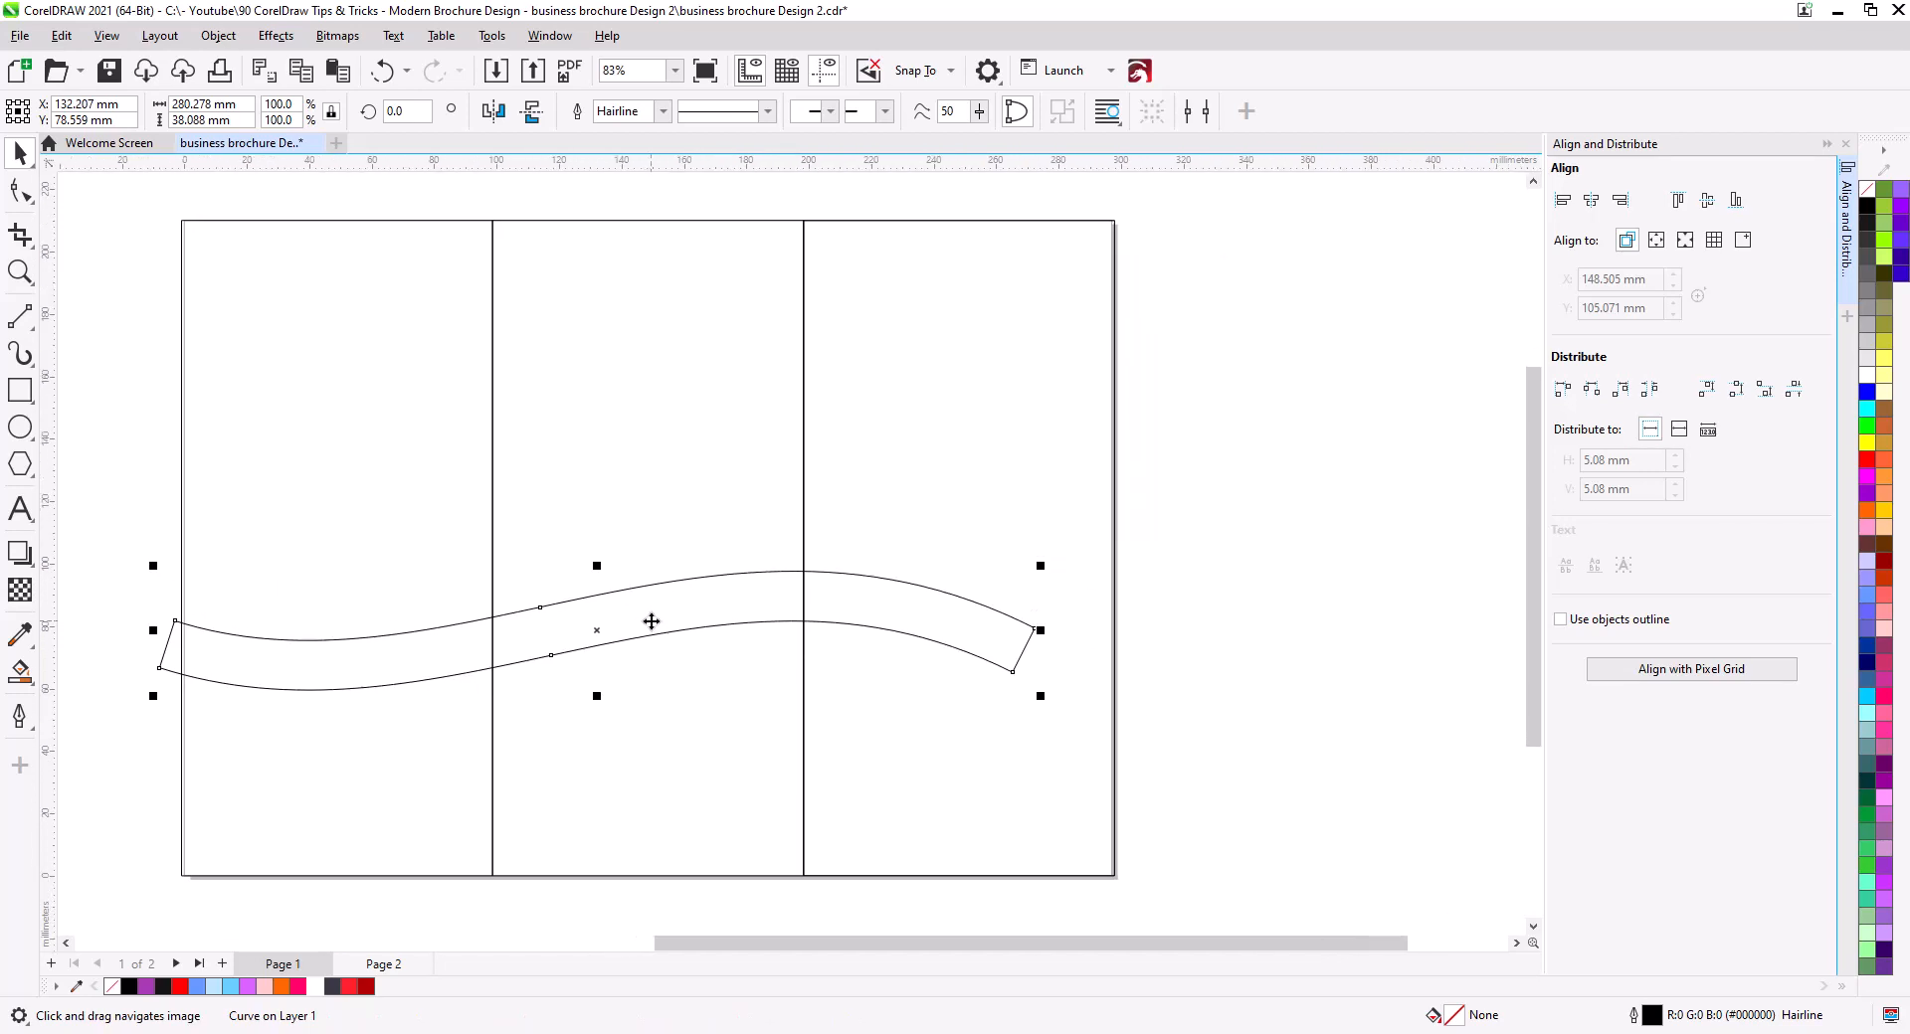
pyautogui.click(20, 316)
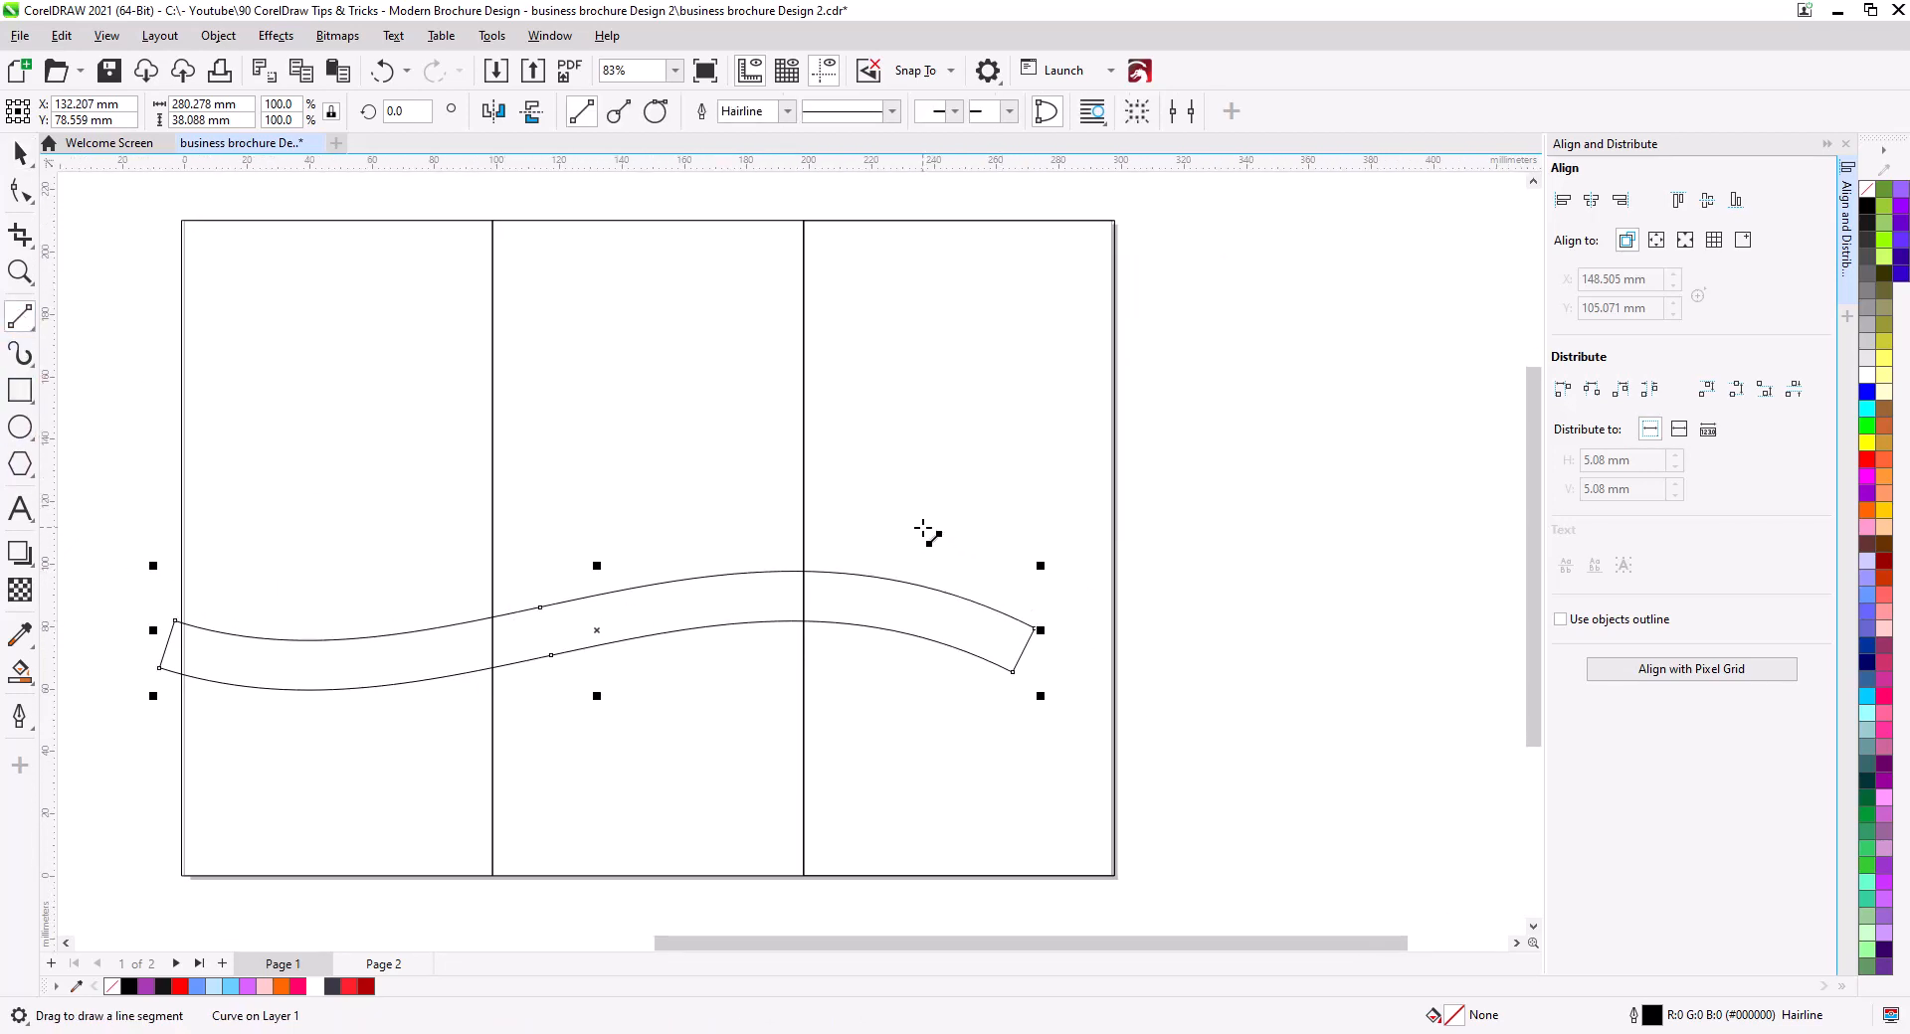
pyautogui.moveTo(909, 520); pyautogui.dragTo(1181, 660)
pyautogui.click(22, 190)
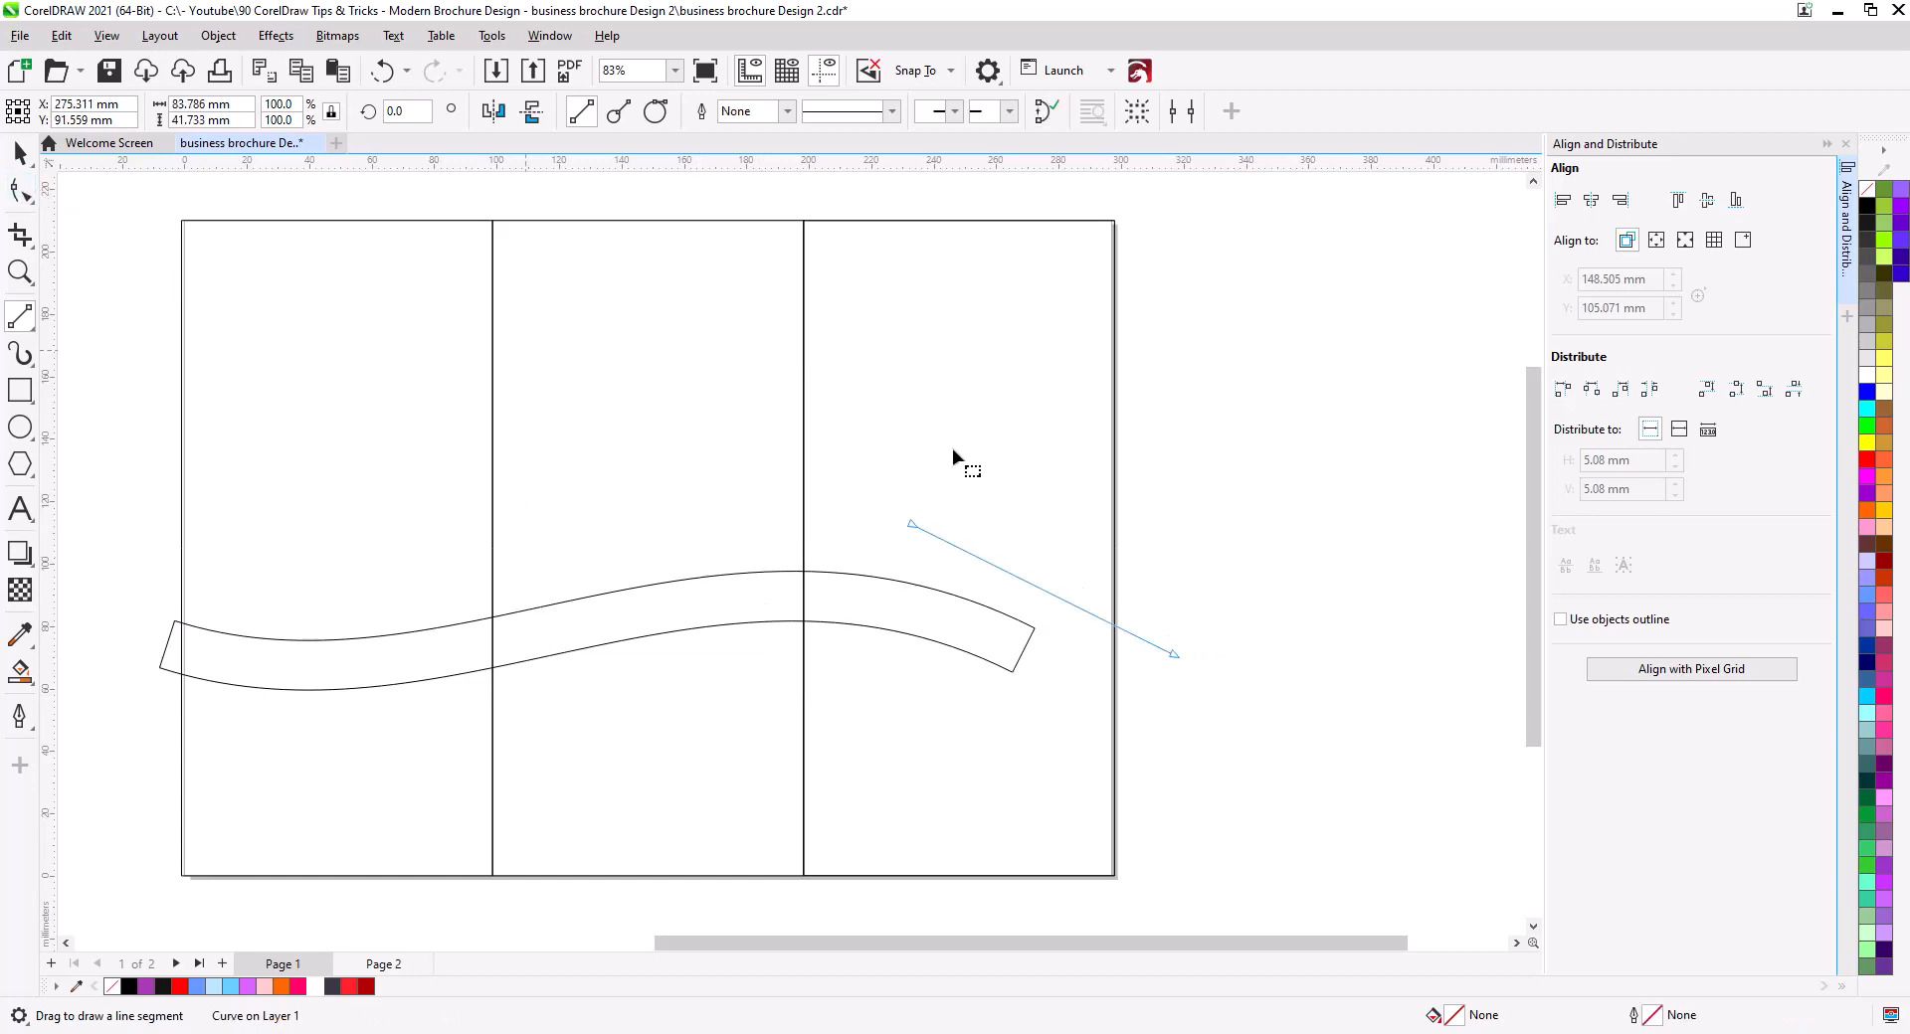
pyautogui.rightClick(1870, 208)
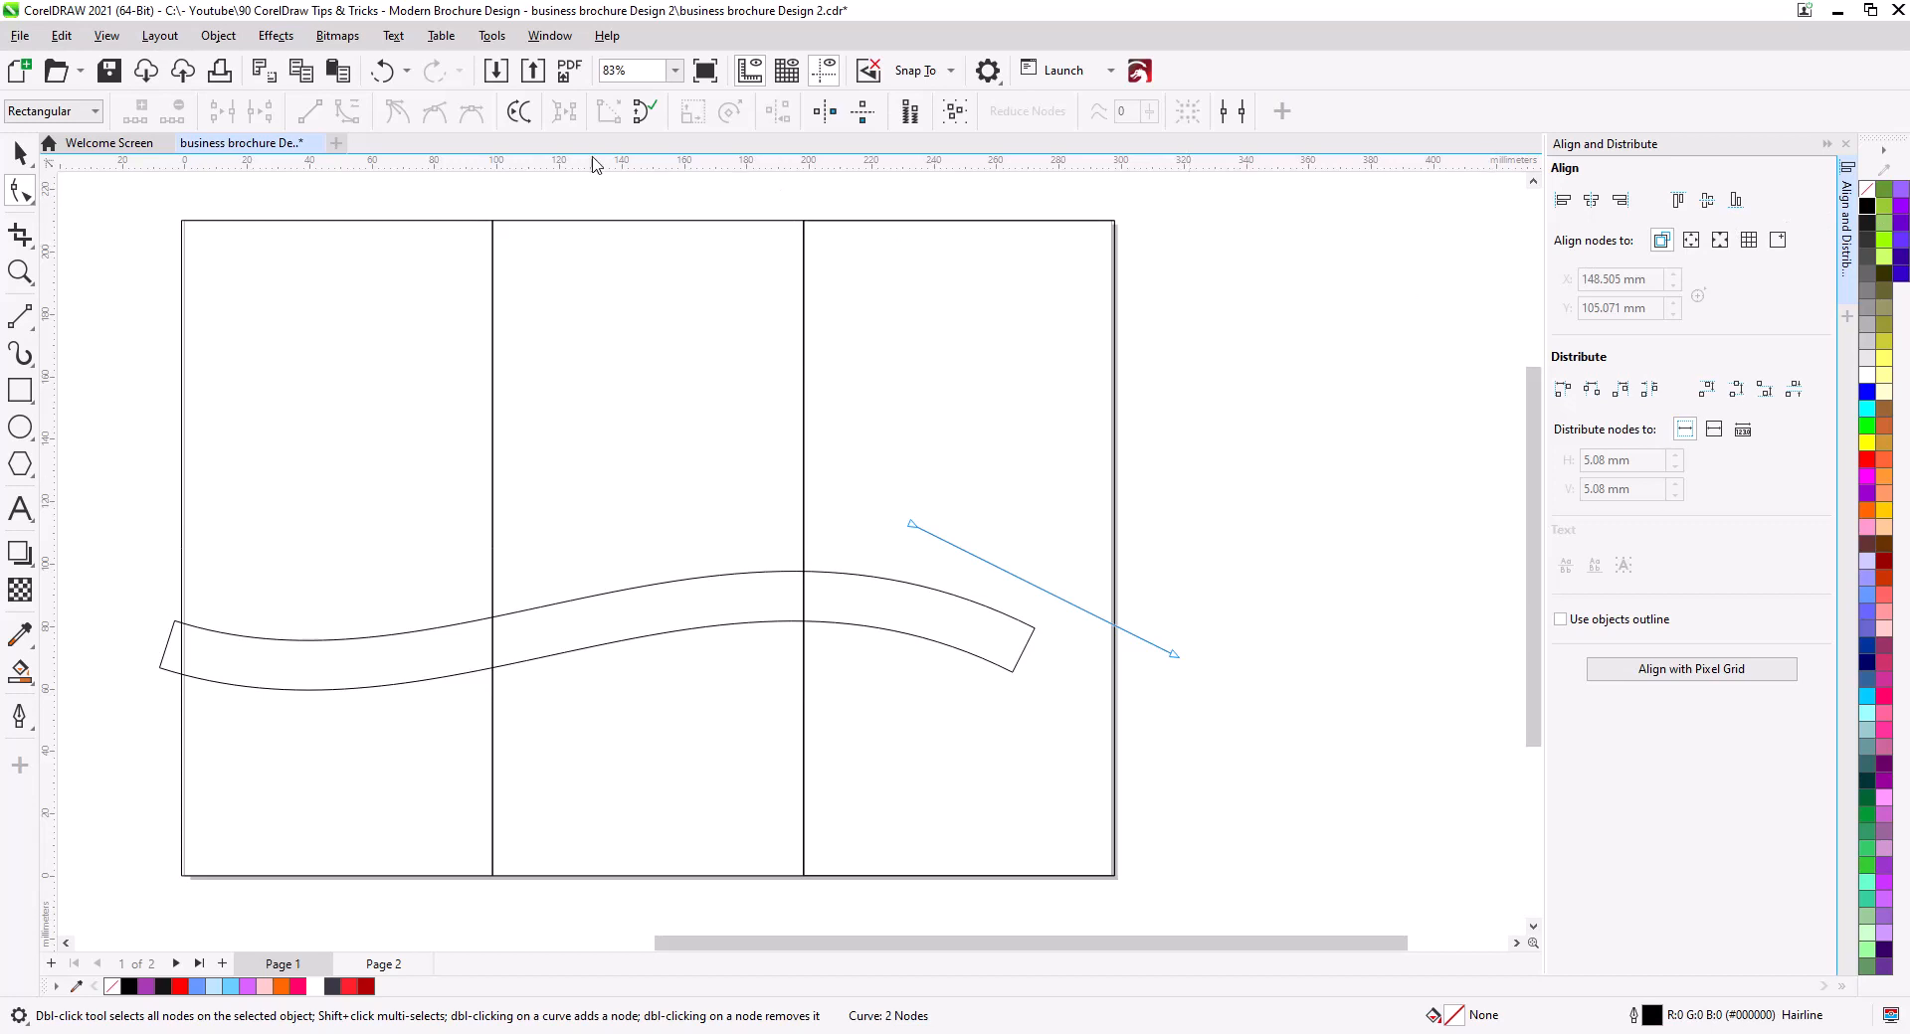
pyautogui.click(20, 152)
pyautogui.click(608, 112)
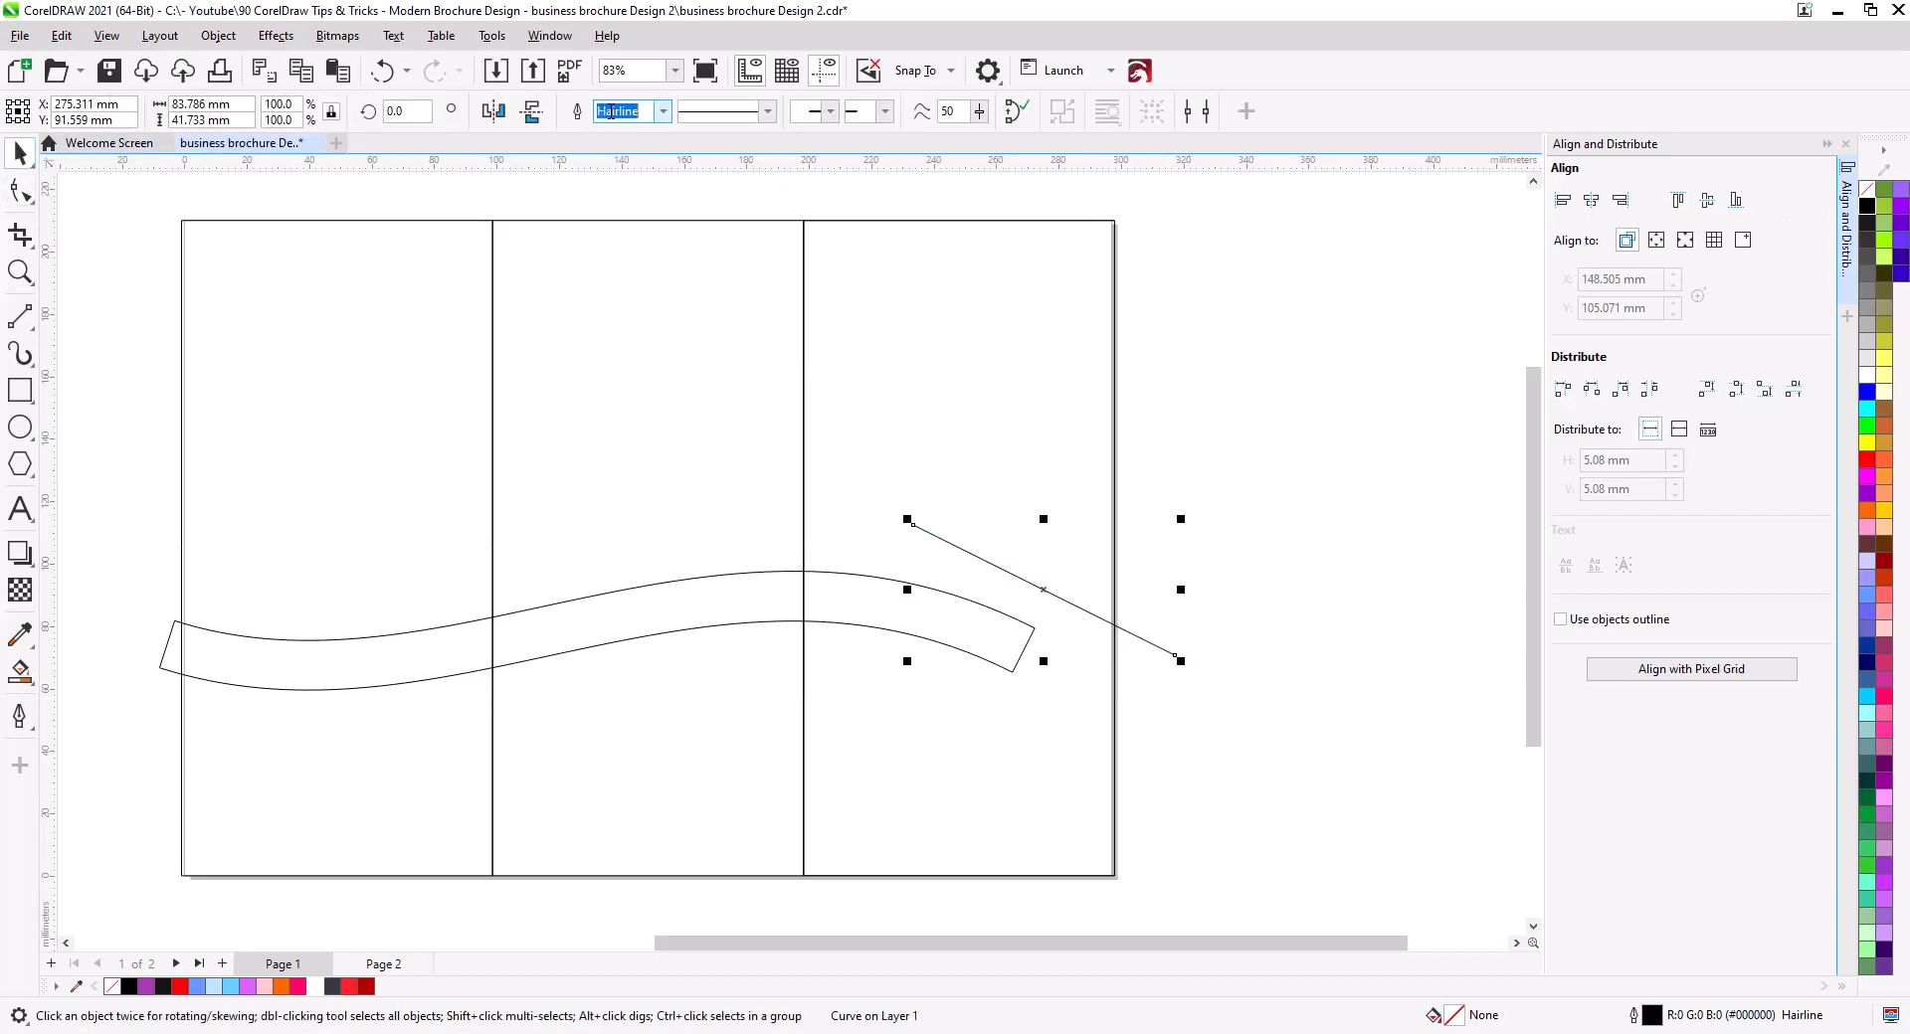
pyautogui.write('45')
pyautogui.press('Return')
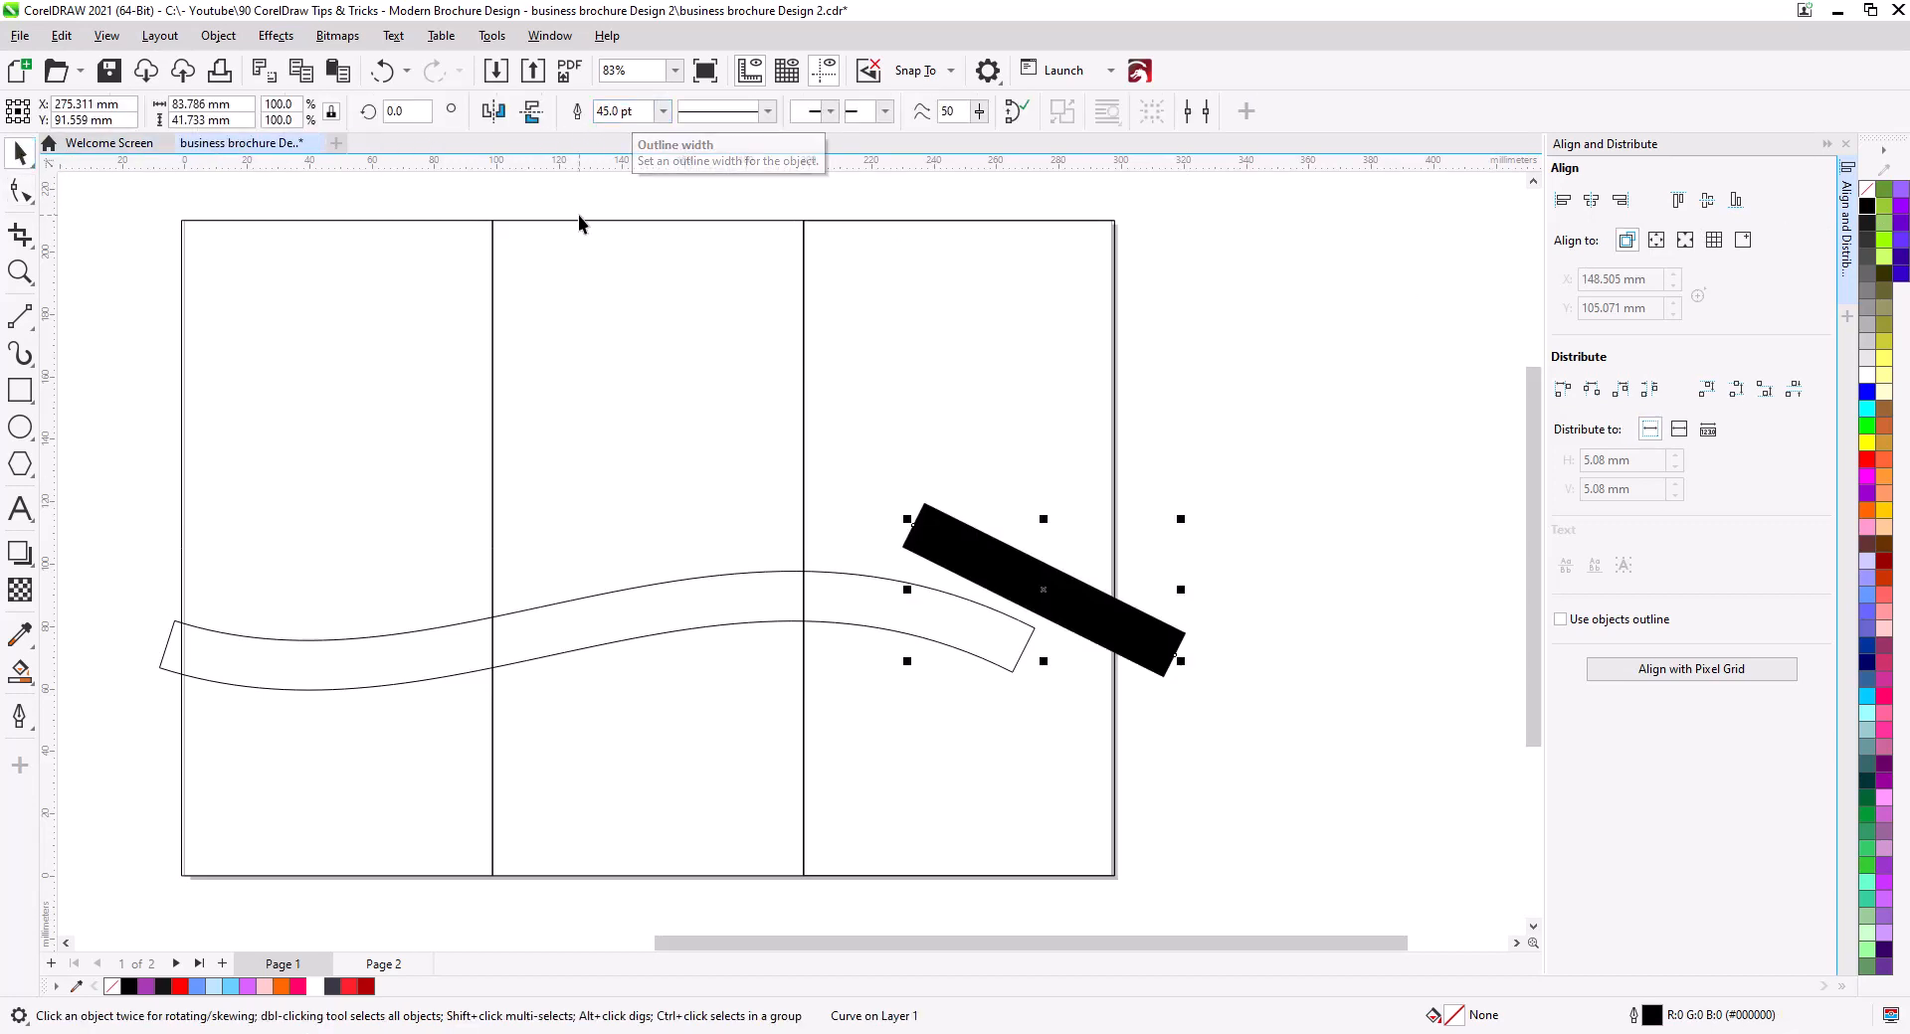
# Convert the diagonal thick line to a curve and bend it into a smooth upward-bulging arc, lengthening both ends slightly.
pyautogui.click(20, 191)
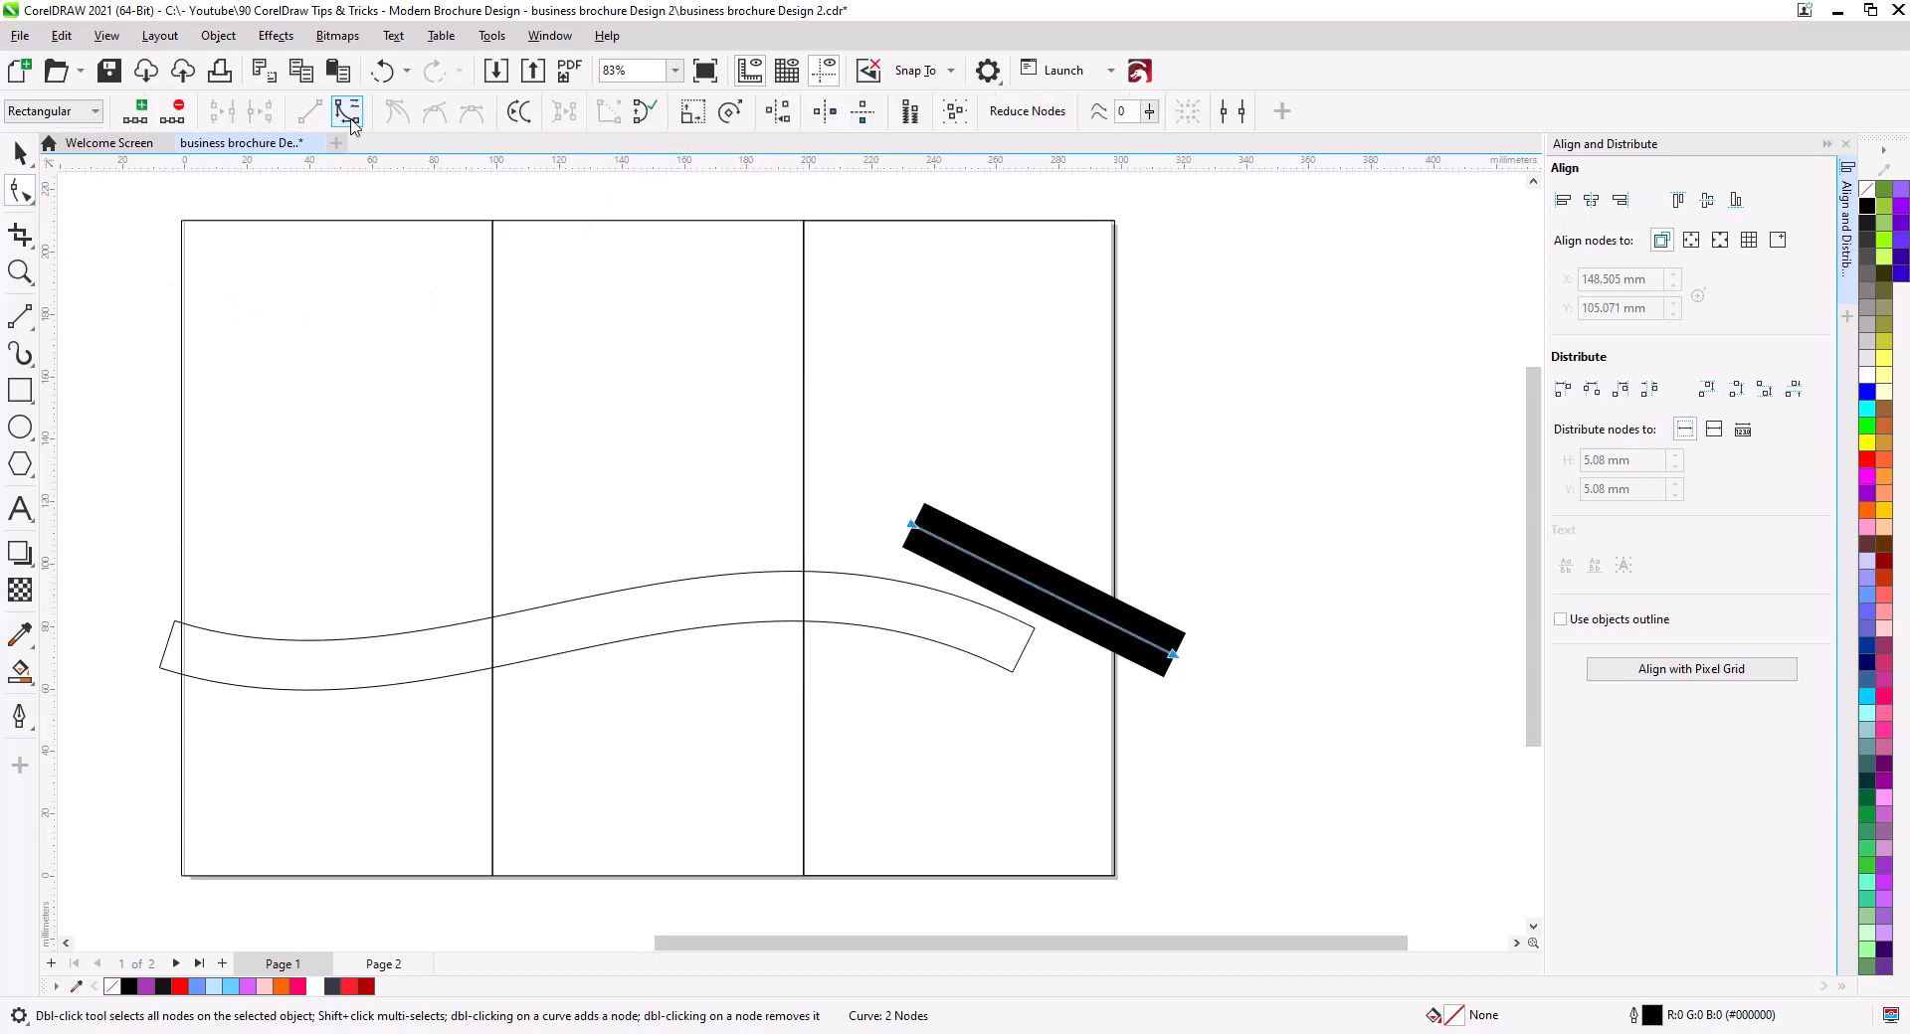
pyautogui.moveTo(1039, 597)
pyautogui.mouseDown()
pyautogui.moveTo(1066, 607)
pyautogui.moveTo(1061, 581)
pyautogui.mouseUp()
pyautogui.moveTo(1174, 656); pyautogui.dragTo(1177, 680)
pyautogui.moveTo(914, 528); pyautogui.dragTo(867, 521)
pyautogui.moveTo(983, 547); pyautogui.dragTo(1007, 547)
pyautogui.moveTo(871, 524); pyautogui.dragTo(871, 539)
pyautogui.moveTo(1110, 620); pyautogui.dragTo(1110, 617)
# Duplicate the black arc beyond its upper side, rotate the copy to about 356.9°, and fine-tune its position.
pyautogui.moveTo(1008, 563); pyautogui.dragTo(1064, 524)
pyautogui.click(20, 152)
pyautogui.click(1096, 568)
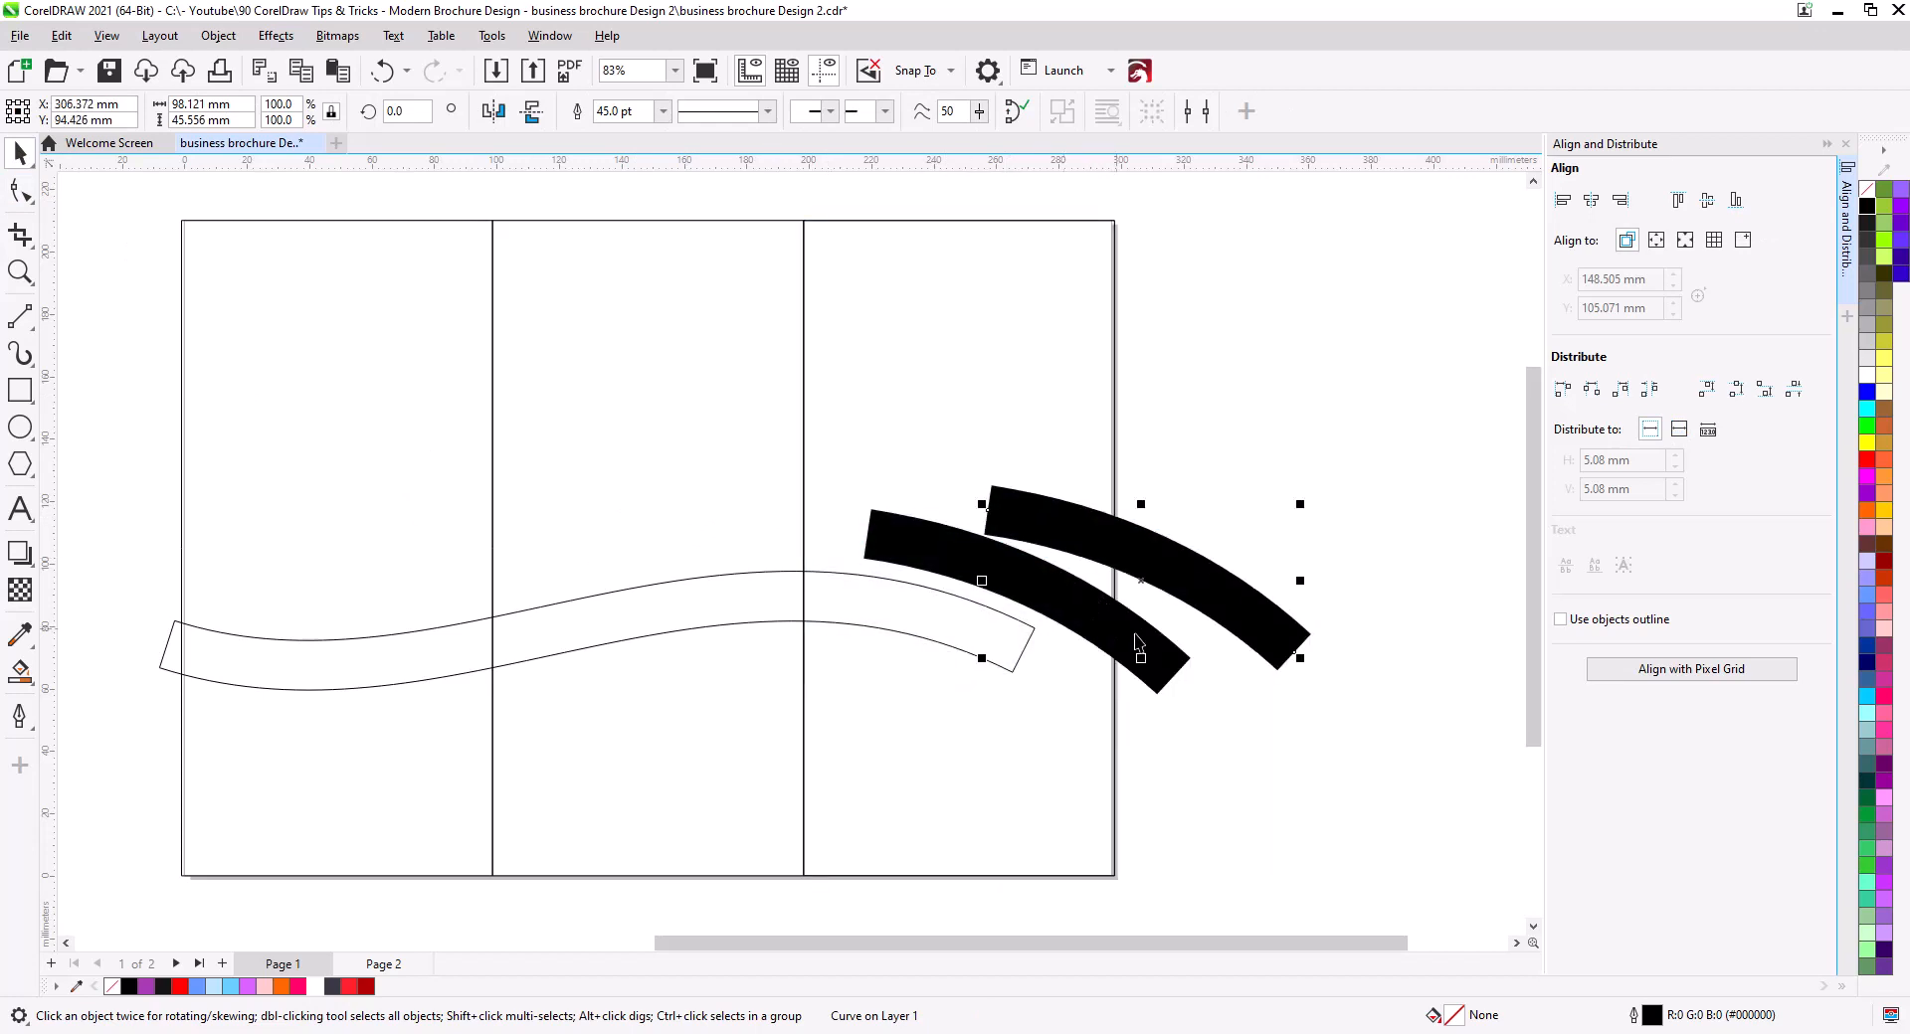
pyautogui.click(1272, 636)
pyautogui.moveTo(1304, 665); pyautogui.dragTo(1299, 671)
pyautogui.click(1109, 547)
pyautogui.moveTo(1109, 547); pyautogui.dragTo(1121, 557)
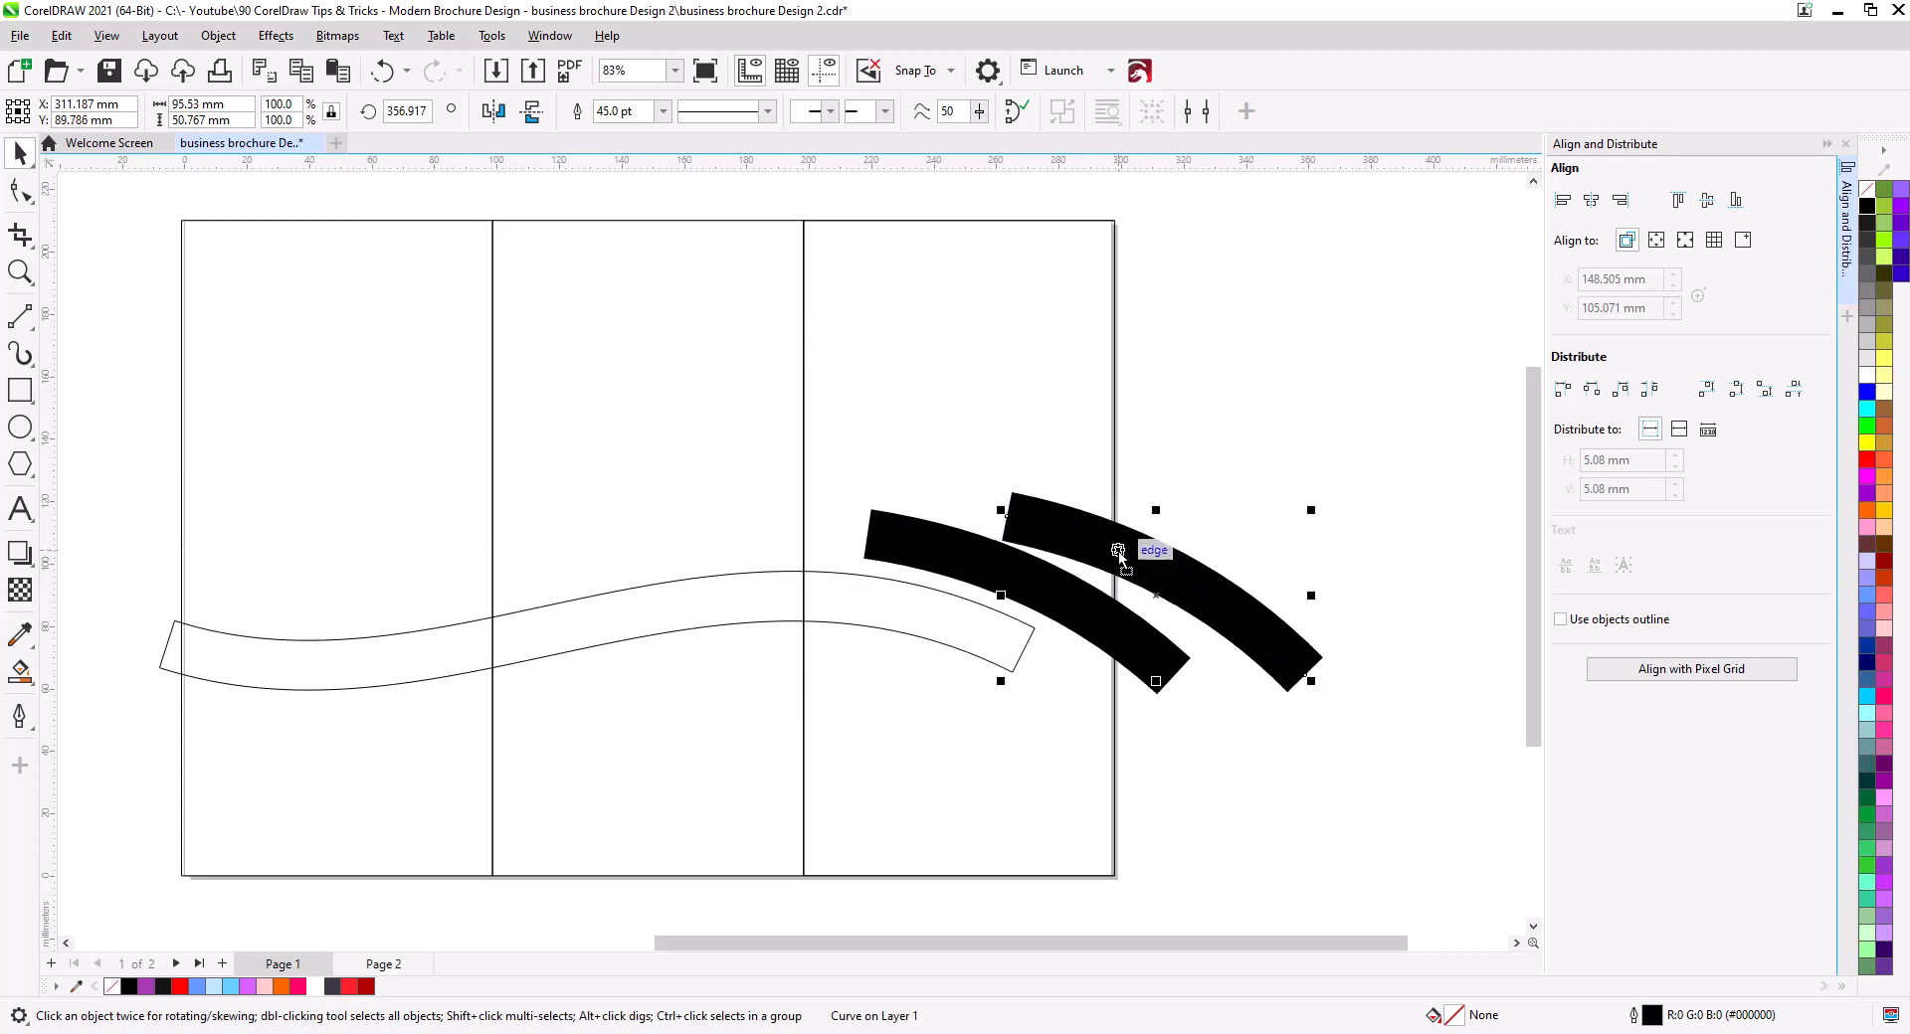
# Convert the outlines of both black arcs to objects.
pyautogui.click(218, 36)
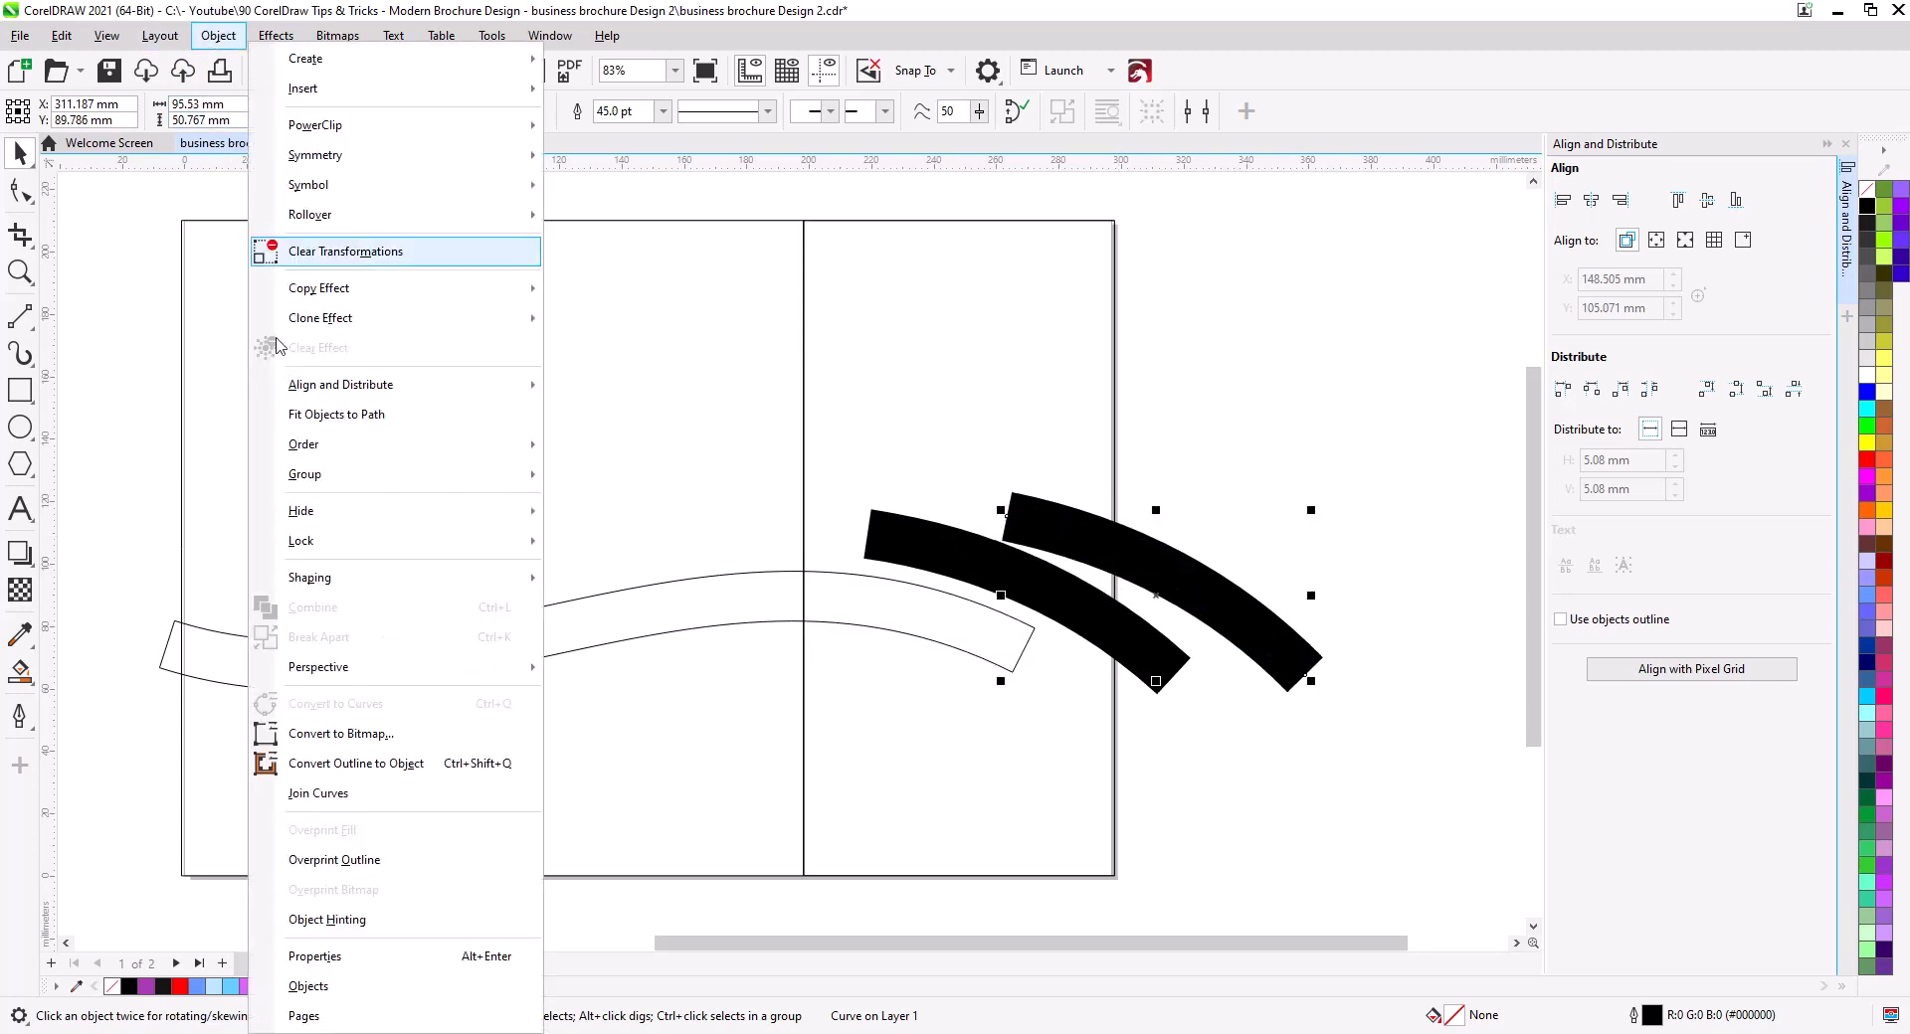
pyautogui.click(375, 764)
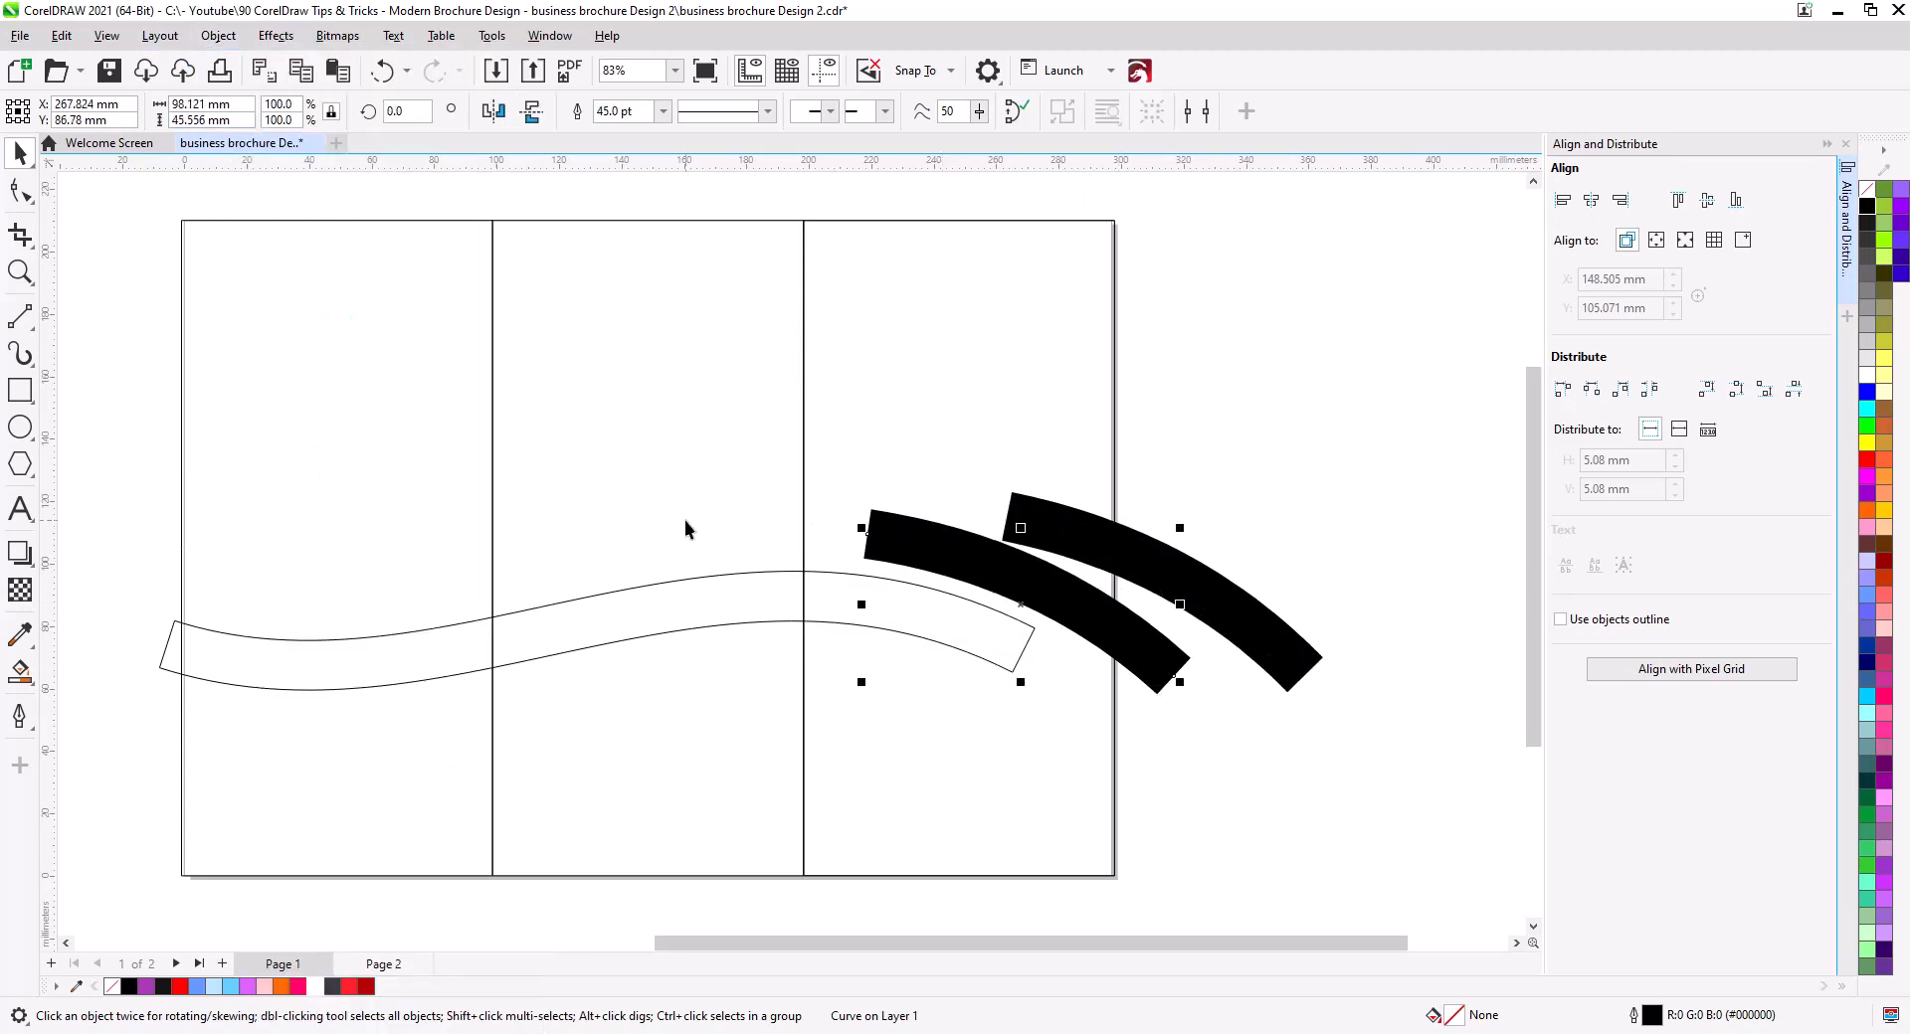
pyautogui.click(218, 36)
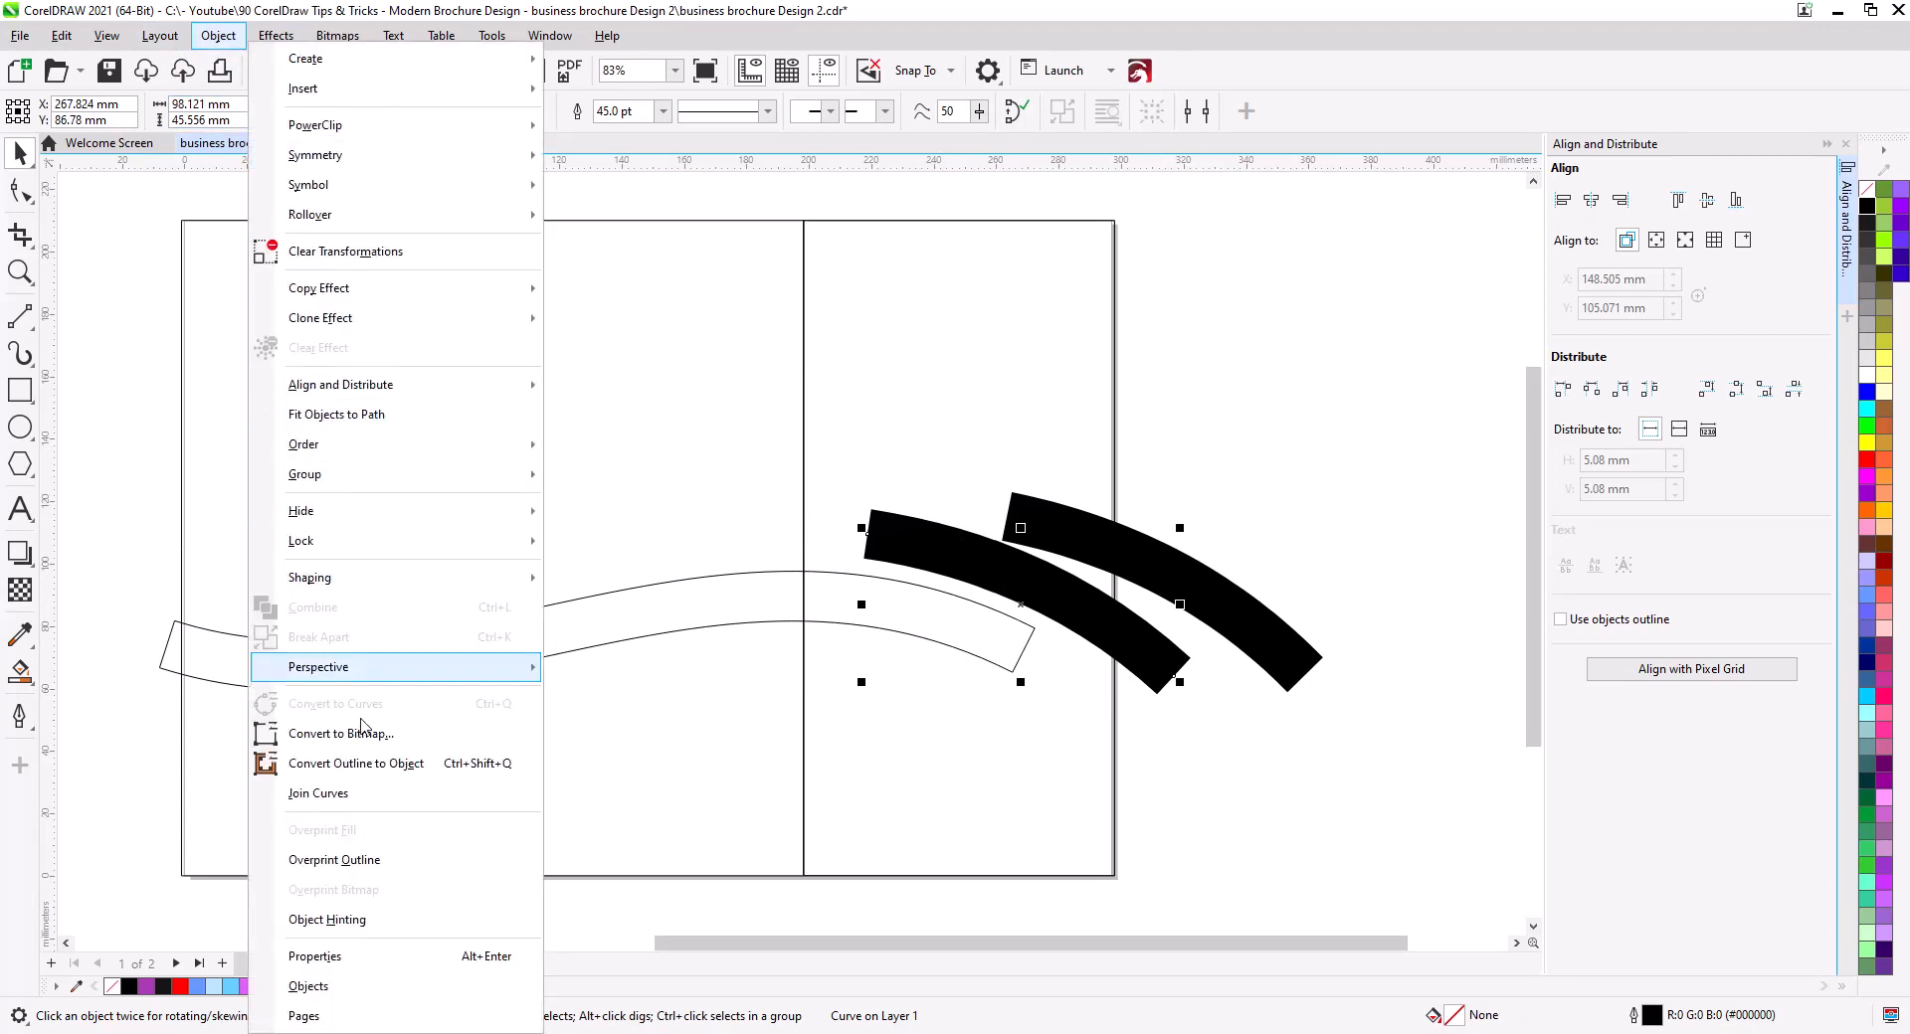
pyautogui.click(375, 764)
pyautogui.click(1140, 768)
# Draw a rectangle about 22 by 36 mm over the wavy band's end in the third panel, with a black hairline outline.
pyautogui.scroll(3, 1042, 718)
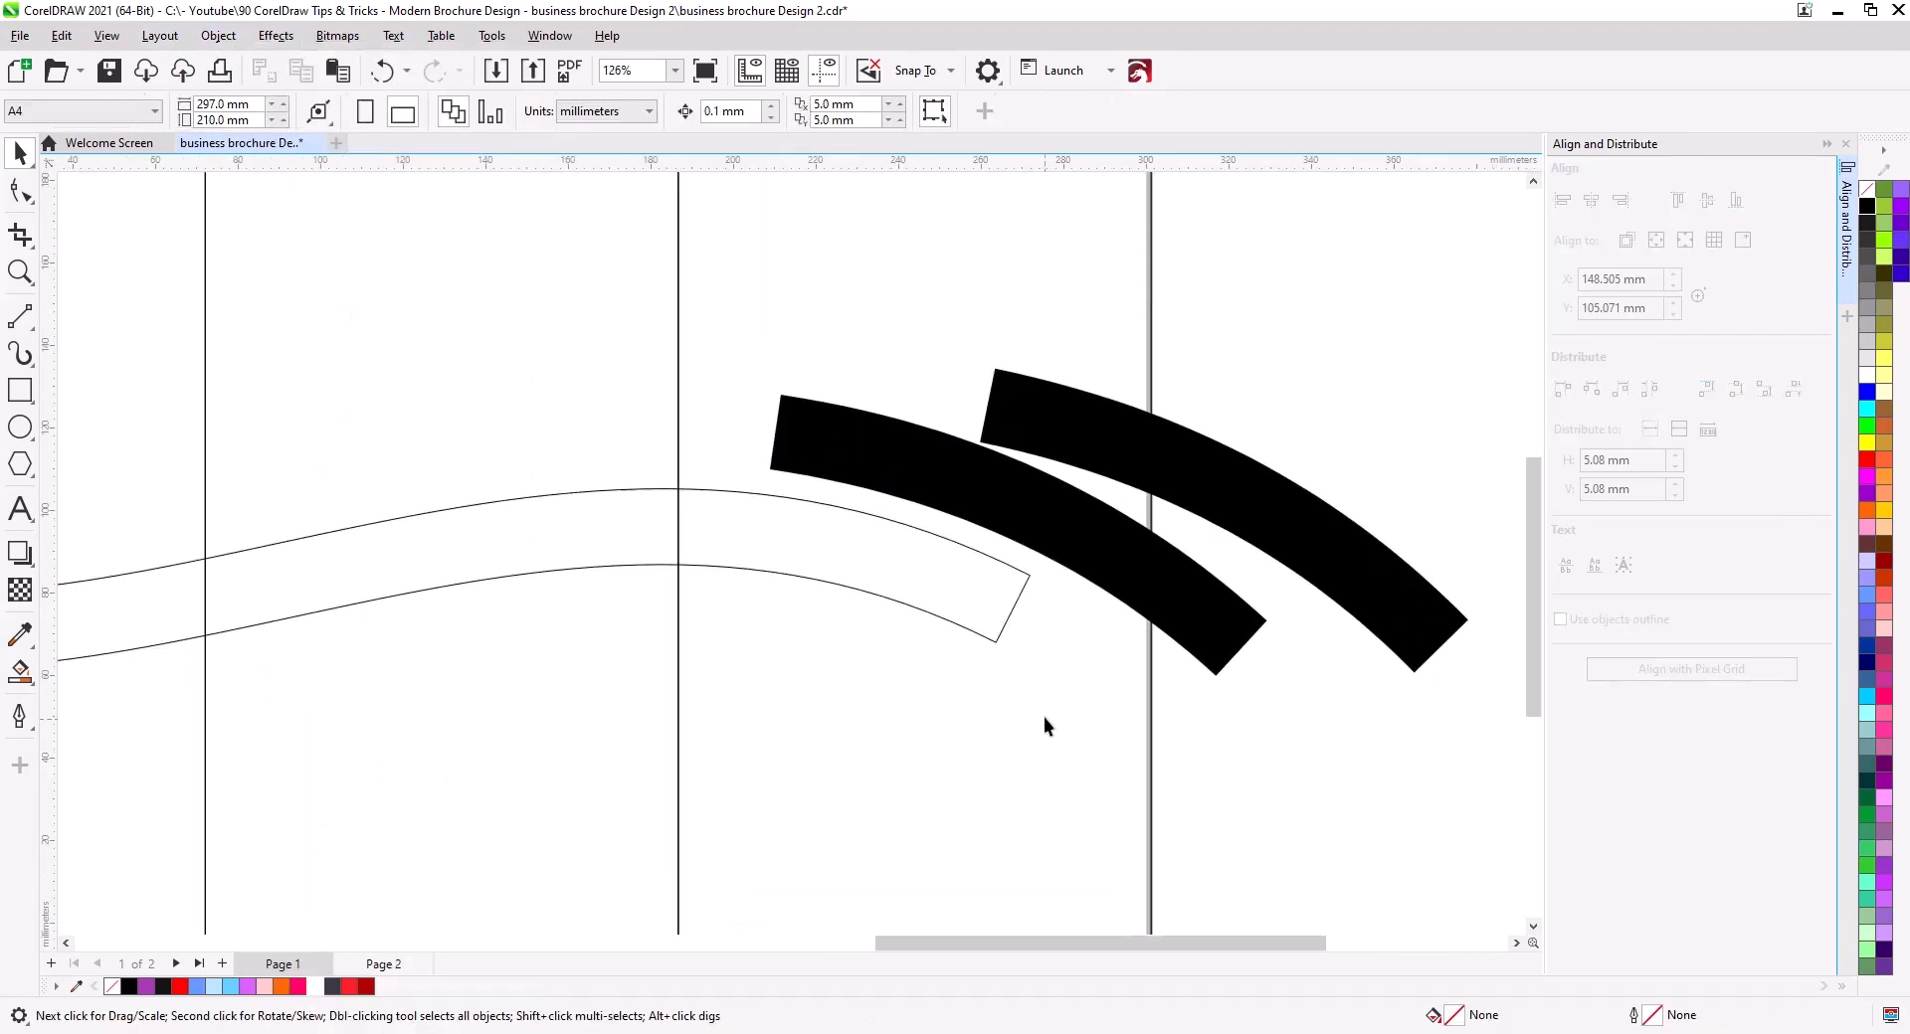
pyautogui.moveTo(997, 758); pyautogui.dragTo(912, 554)
pyautogui.click(19, 390)
pyautogui.scroll(-2, 823, 660)
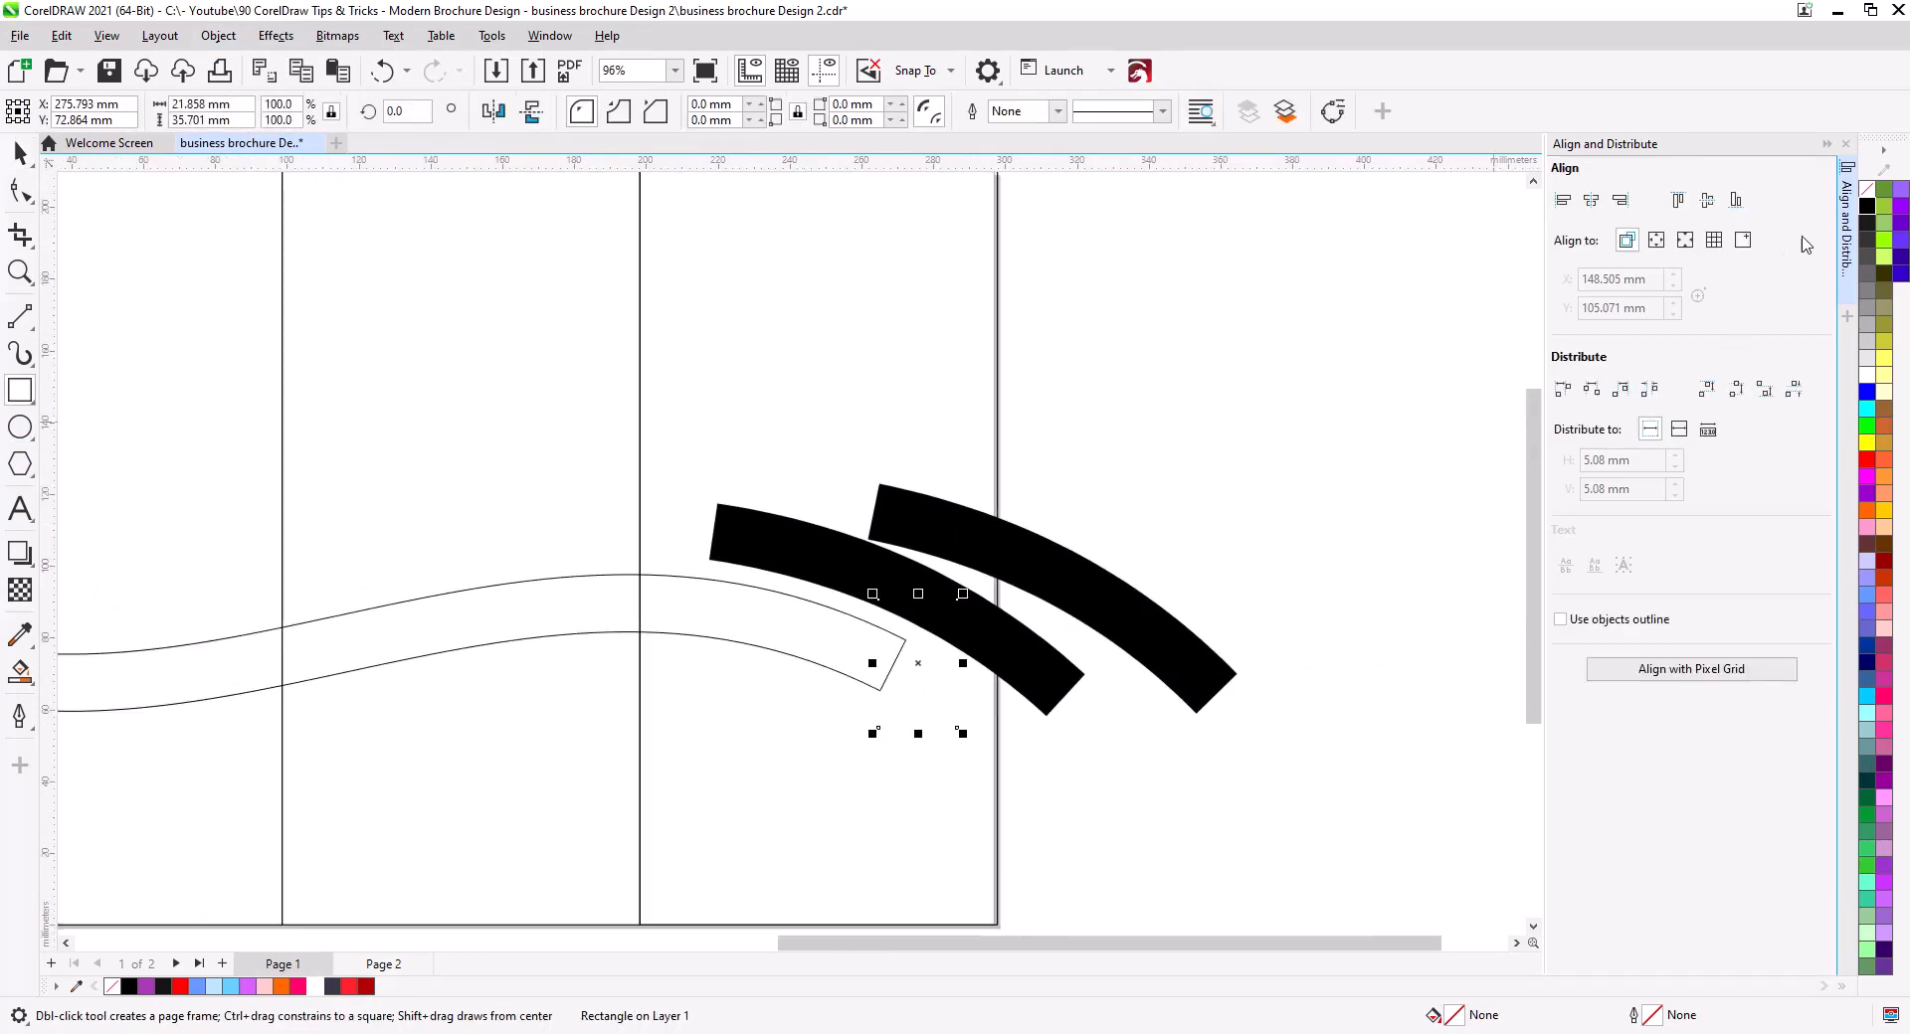
pyautogui.rightClick(1867, 206)
pyautogui.click(19, 152)
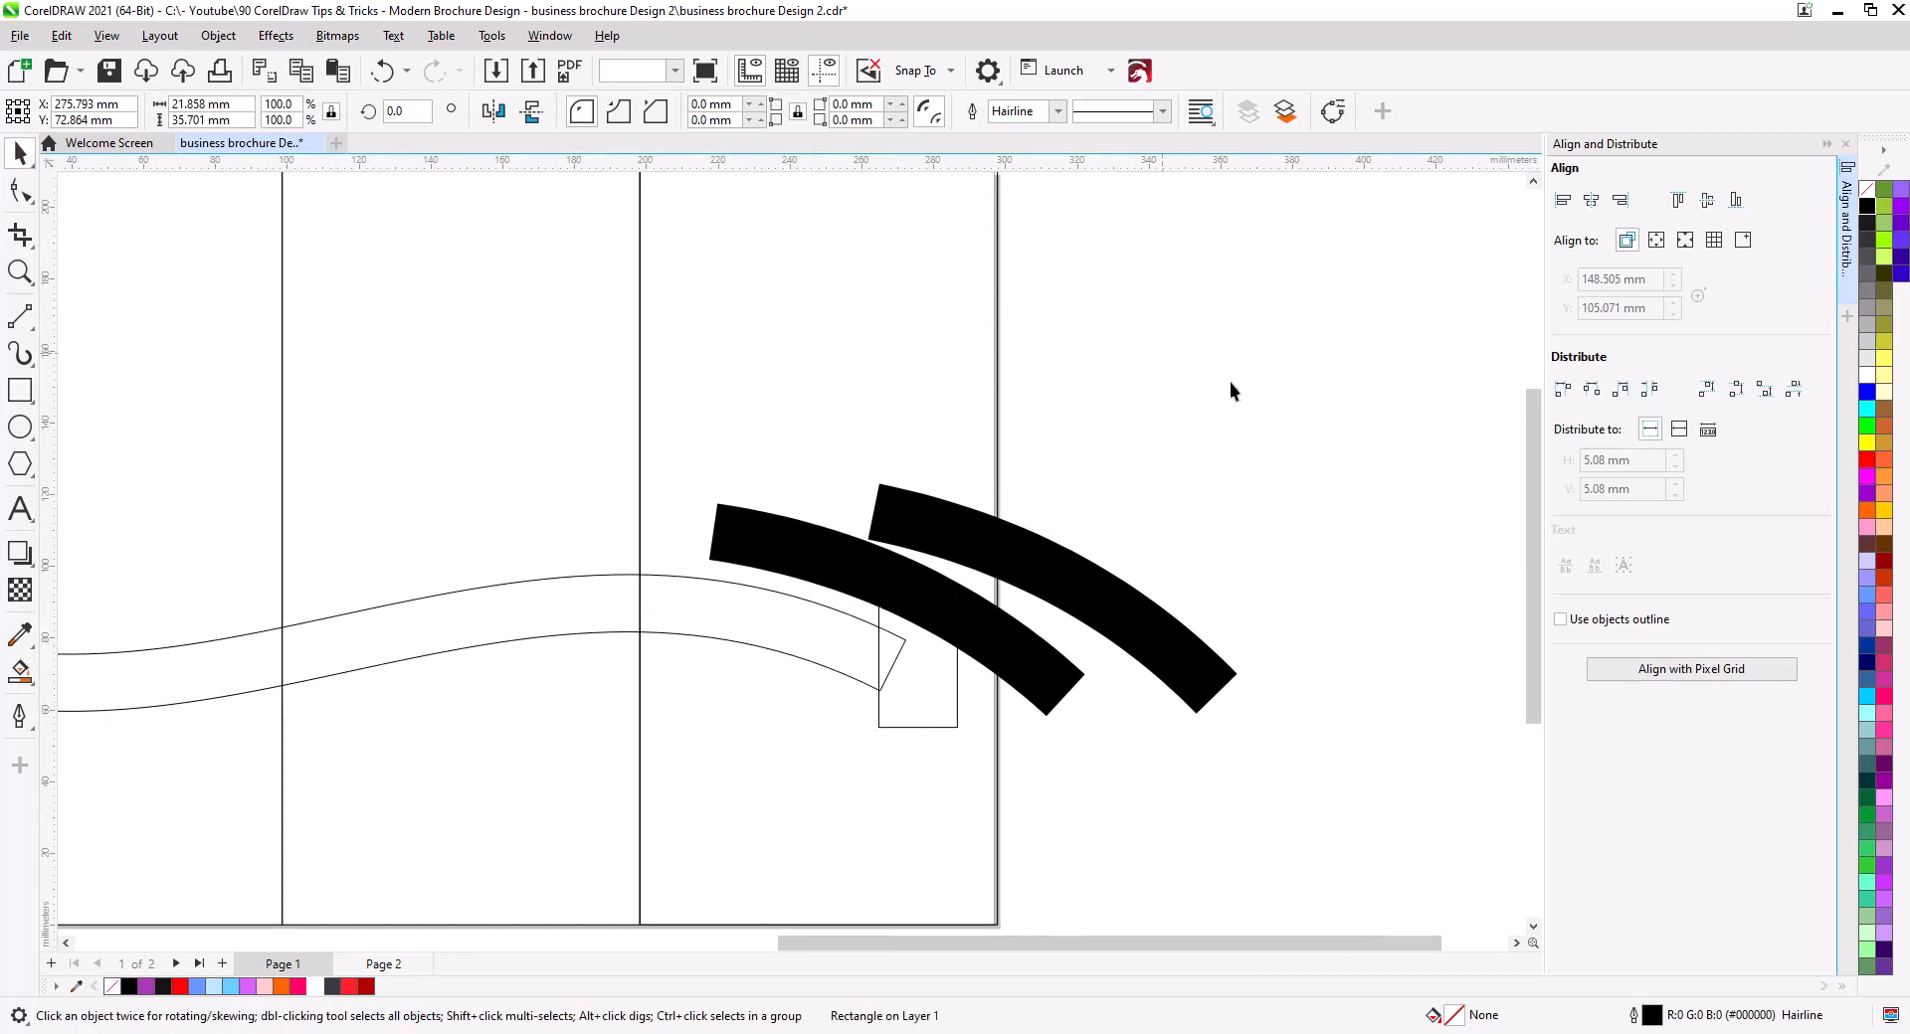
pyautogui.click(1227, 392)
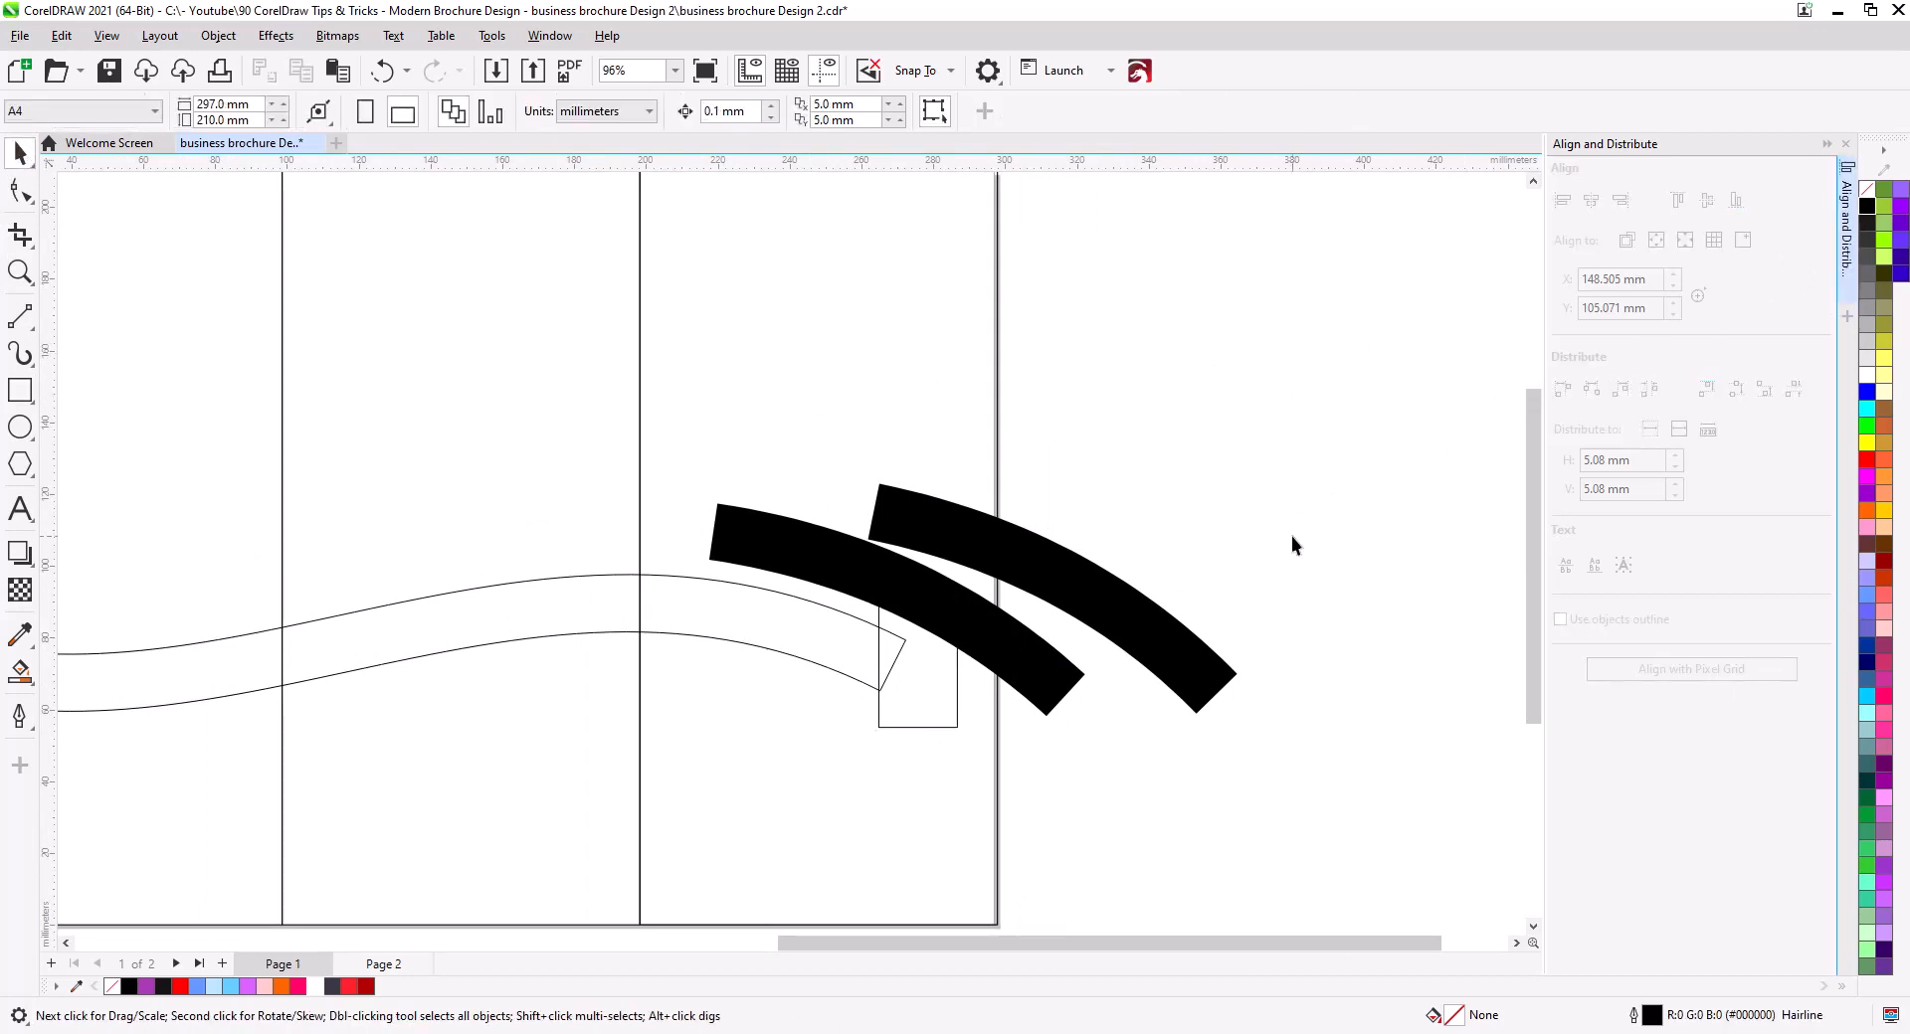
# Smart-fill the wavy band's section in each of the three panels with purple (#A639B0) and a 0.5 pt black outline.
pyautogui.moveTo(1073, 863); pyautogui.dragTo(1318, 764)
pyautogui.scroll(-2, 1211, 771)
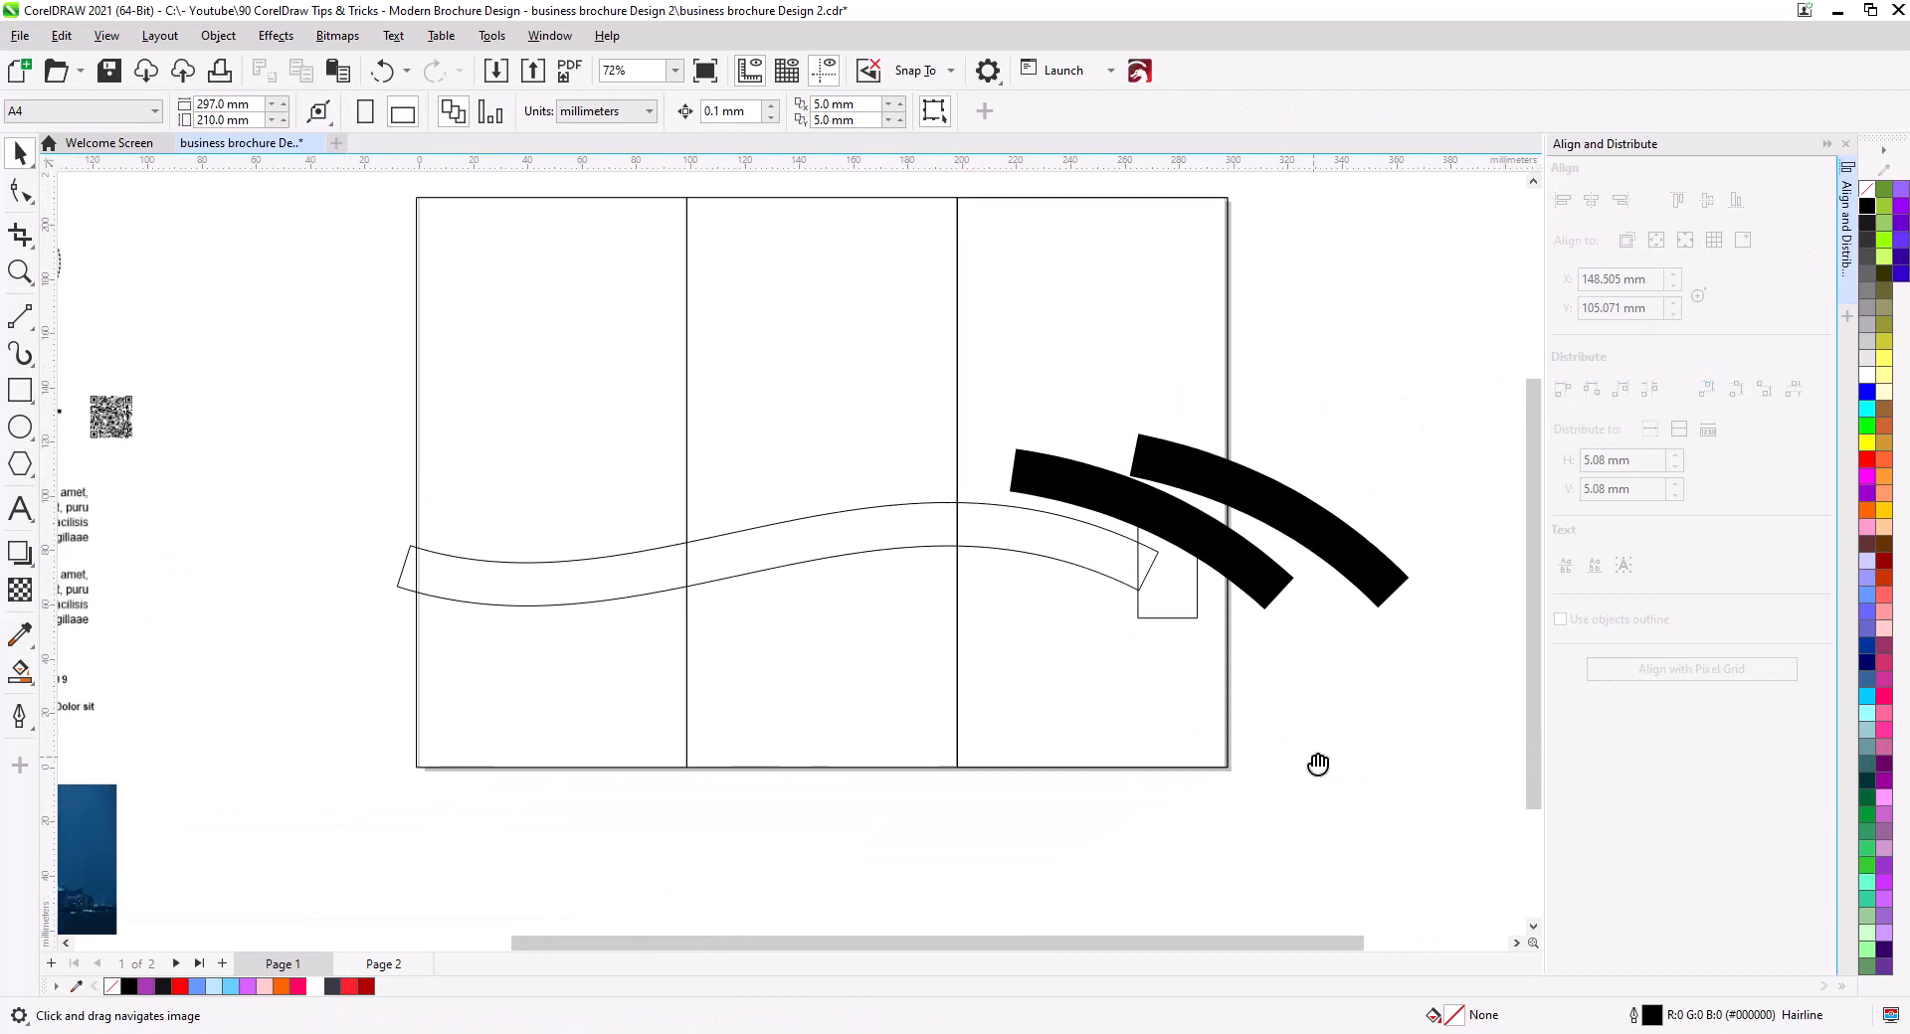
pyautogui.click(20, 672)
pyautogui.click(552, 592)
pyautogui.click(779, 549)
pyautogui.click(1045, 538)
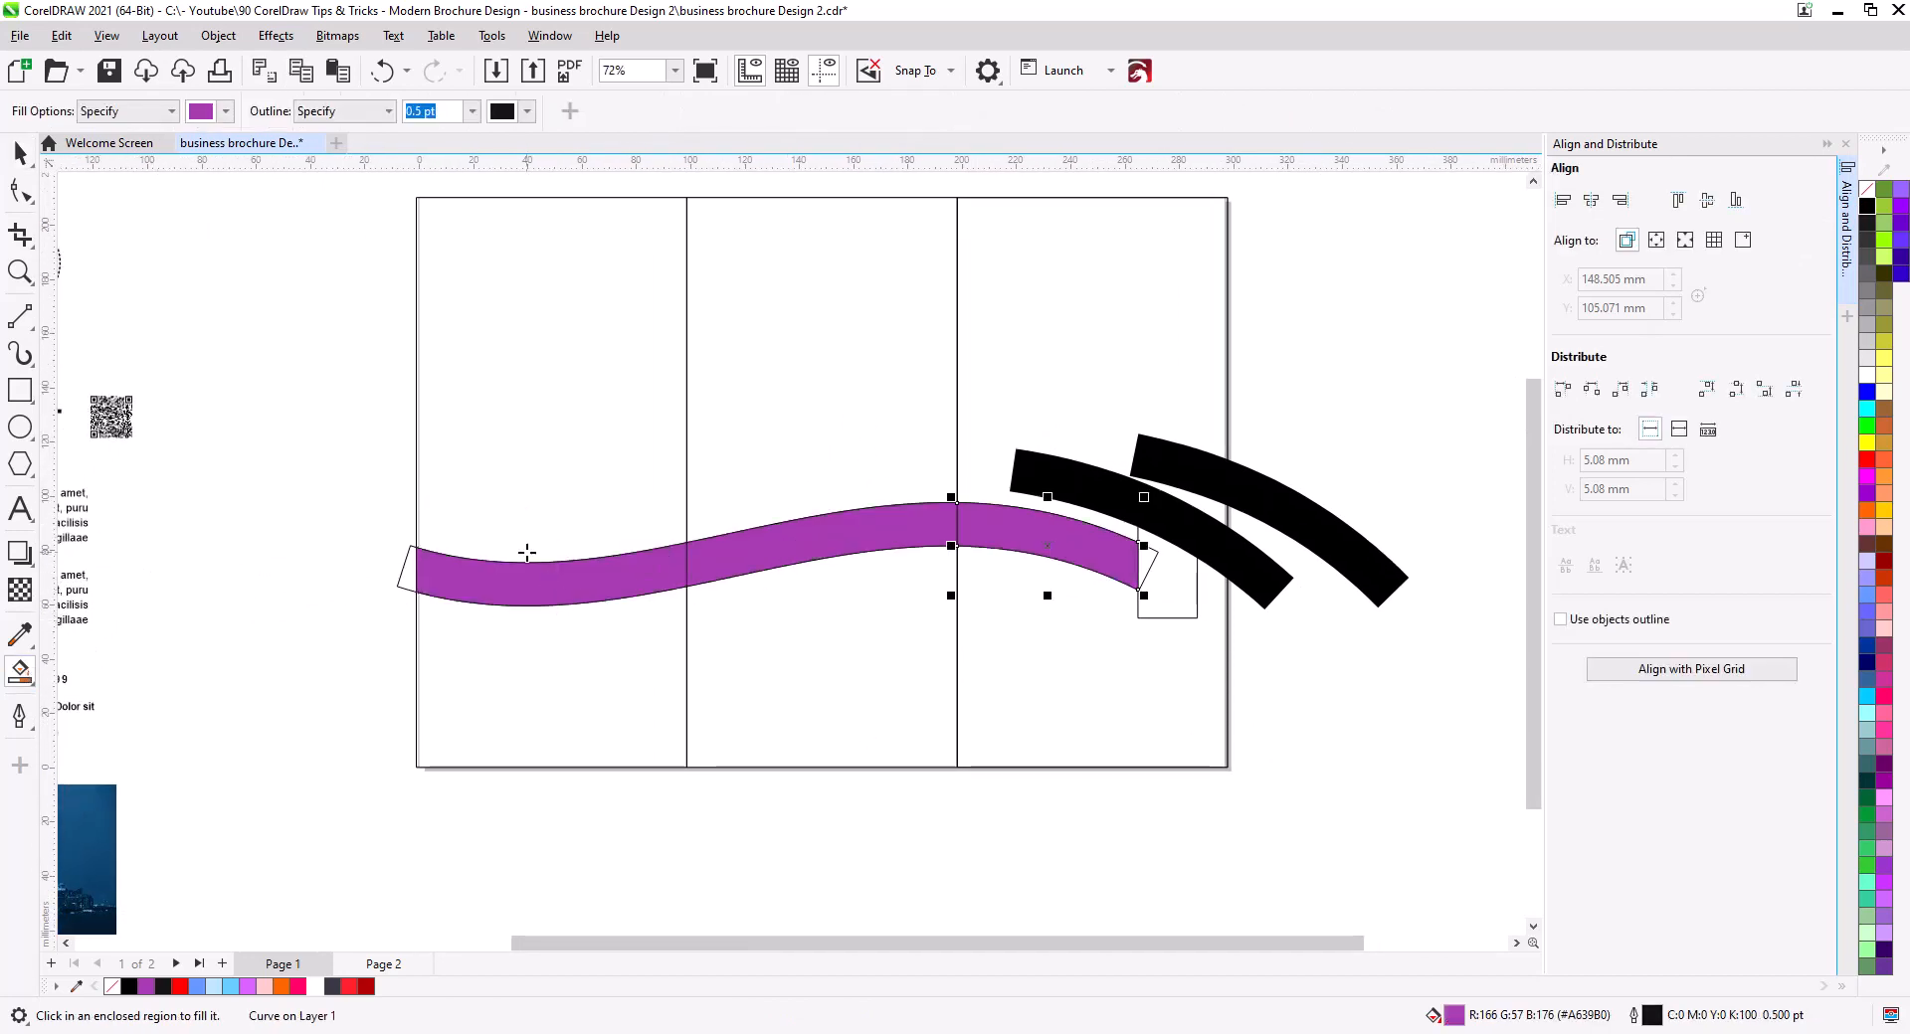
pyautogui.press('space')
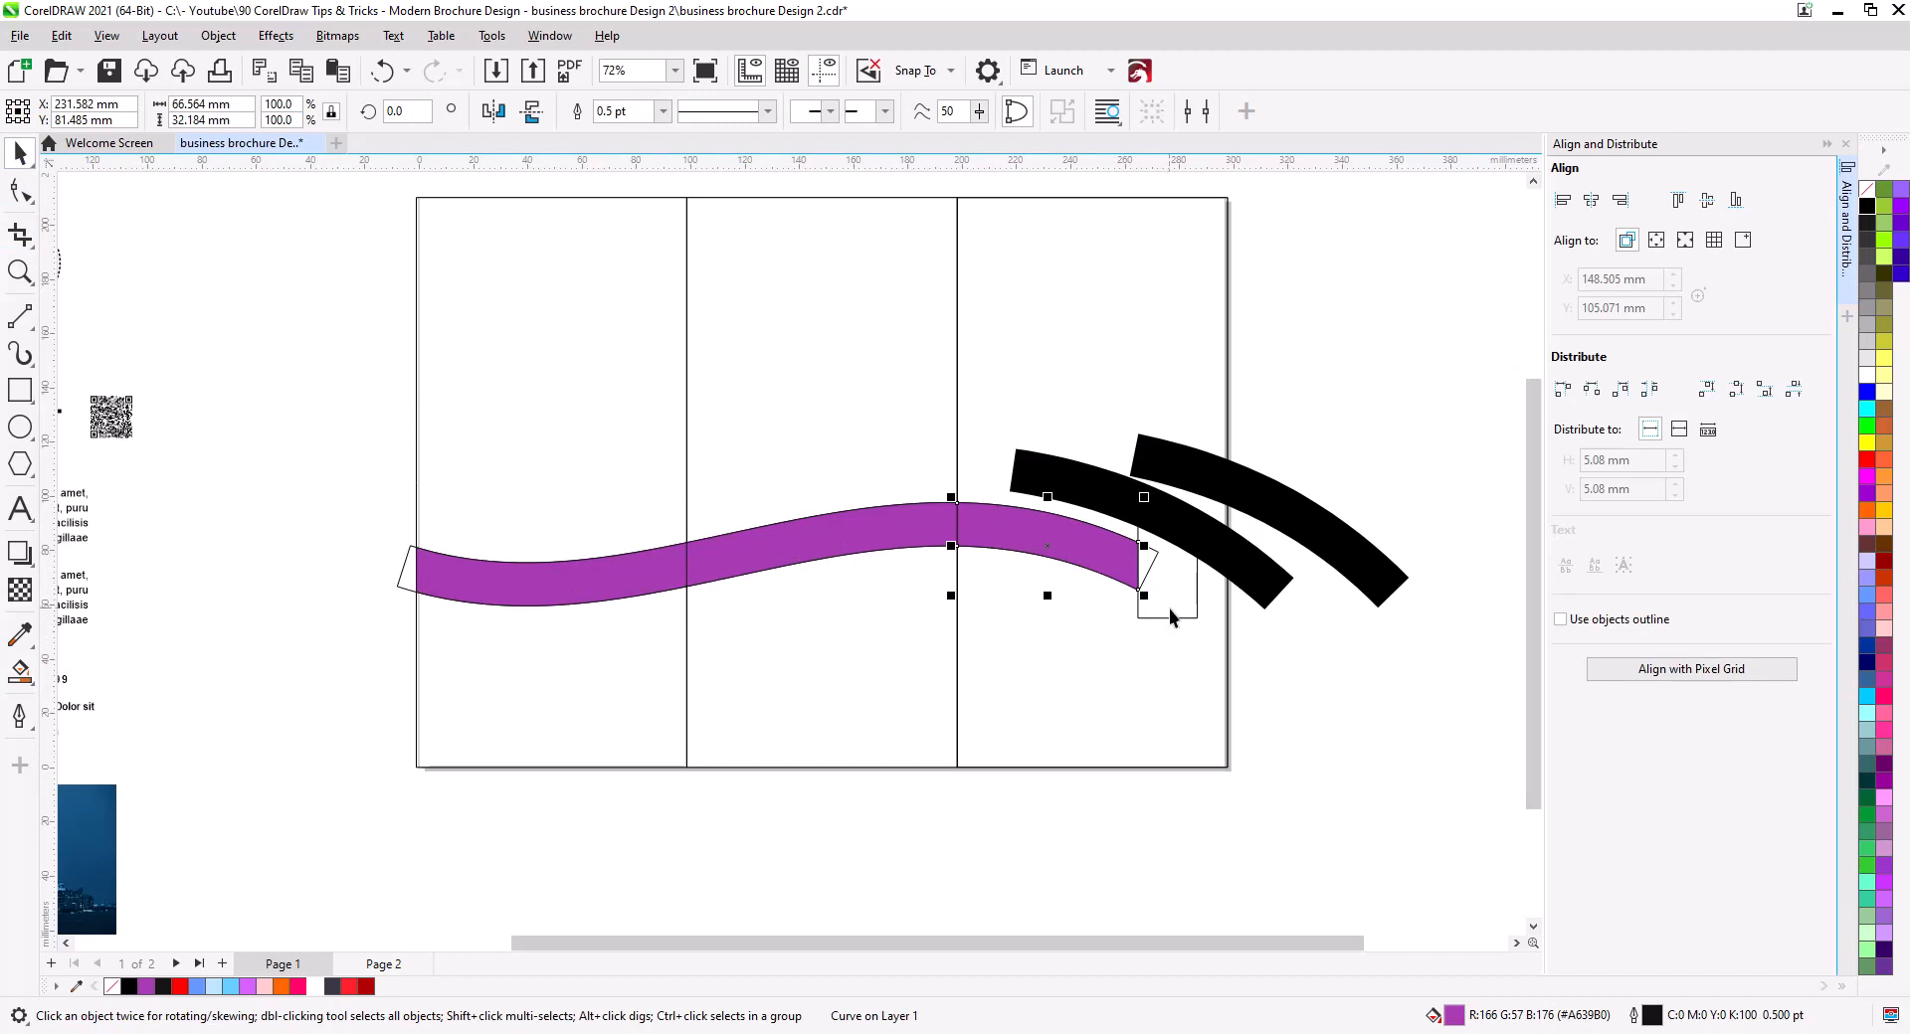
# Delete the helper rectangle and the original unfilled wavy band outline.
pyautogui.click(1168, 613)
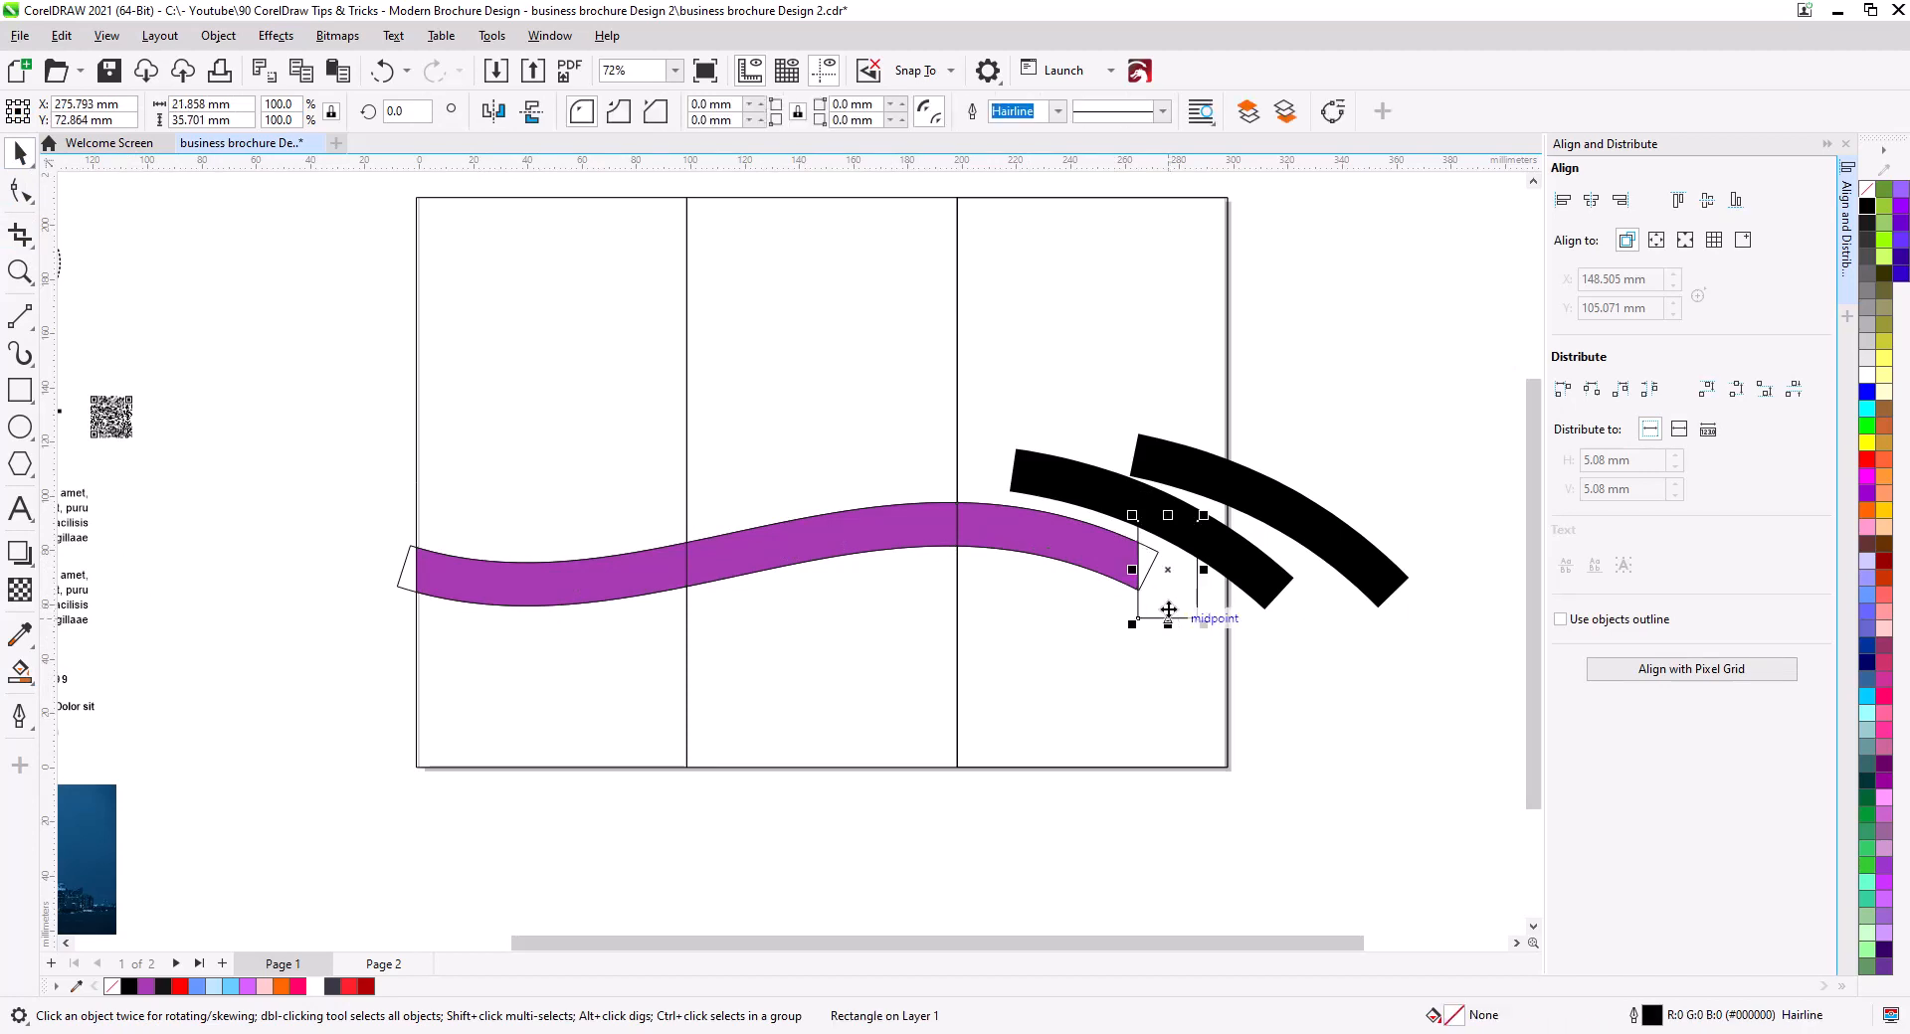
pyautogui.click(1154, 557)
pyautogui.press('Delete')
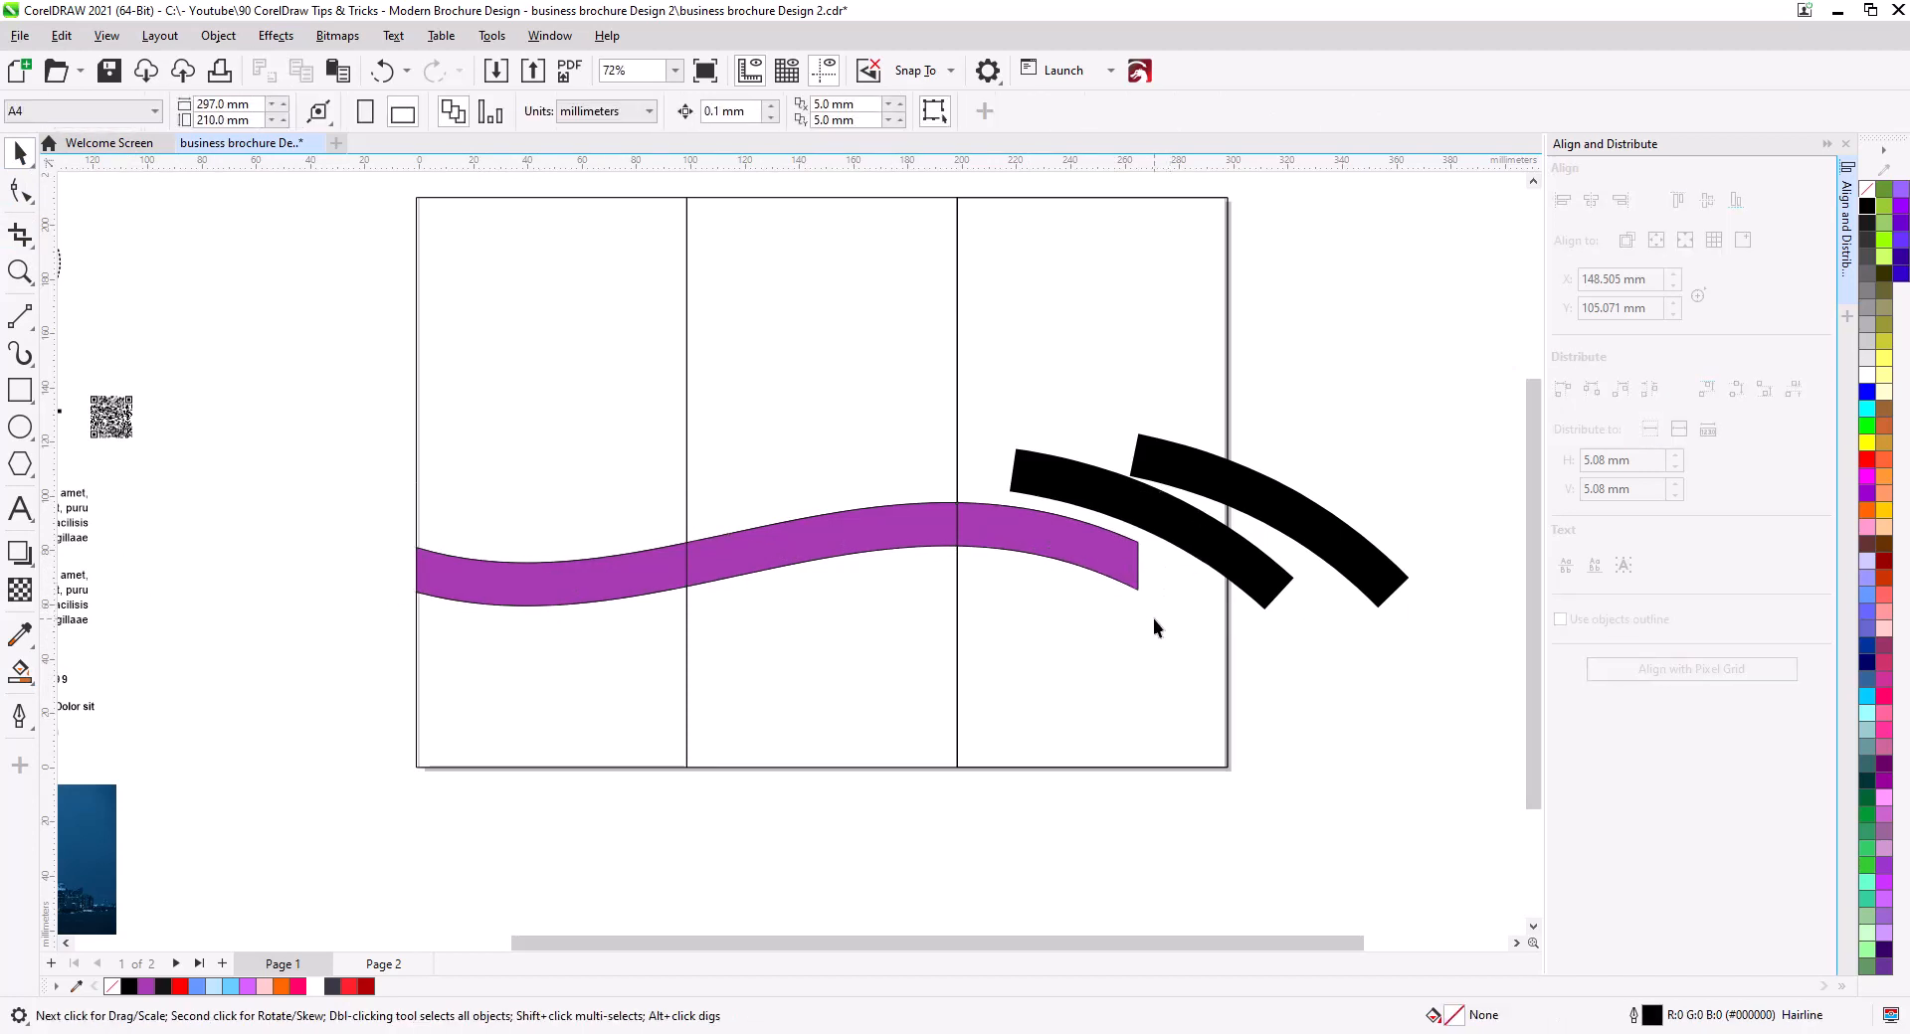
# Weld the three purple wave sections into a single shape.
pyautogui.click(1135, 588)
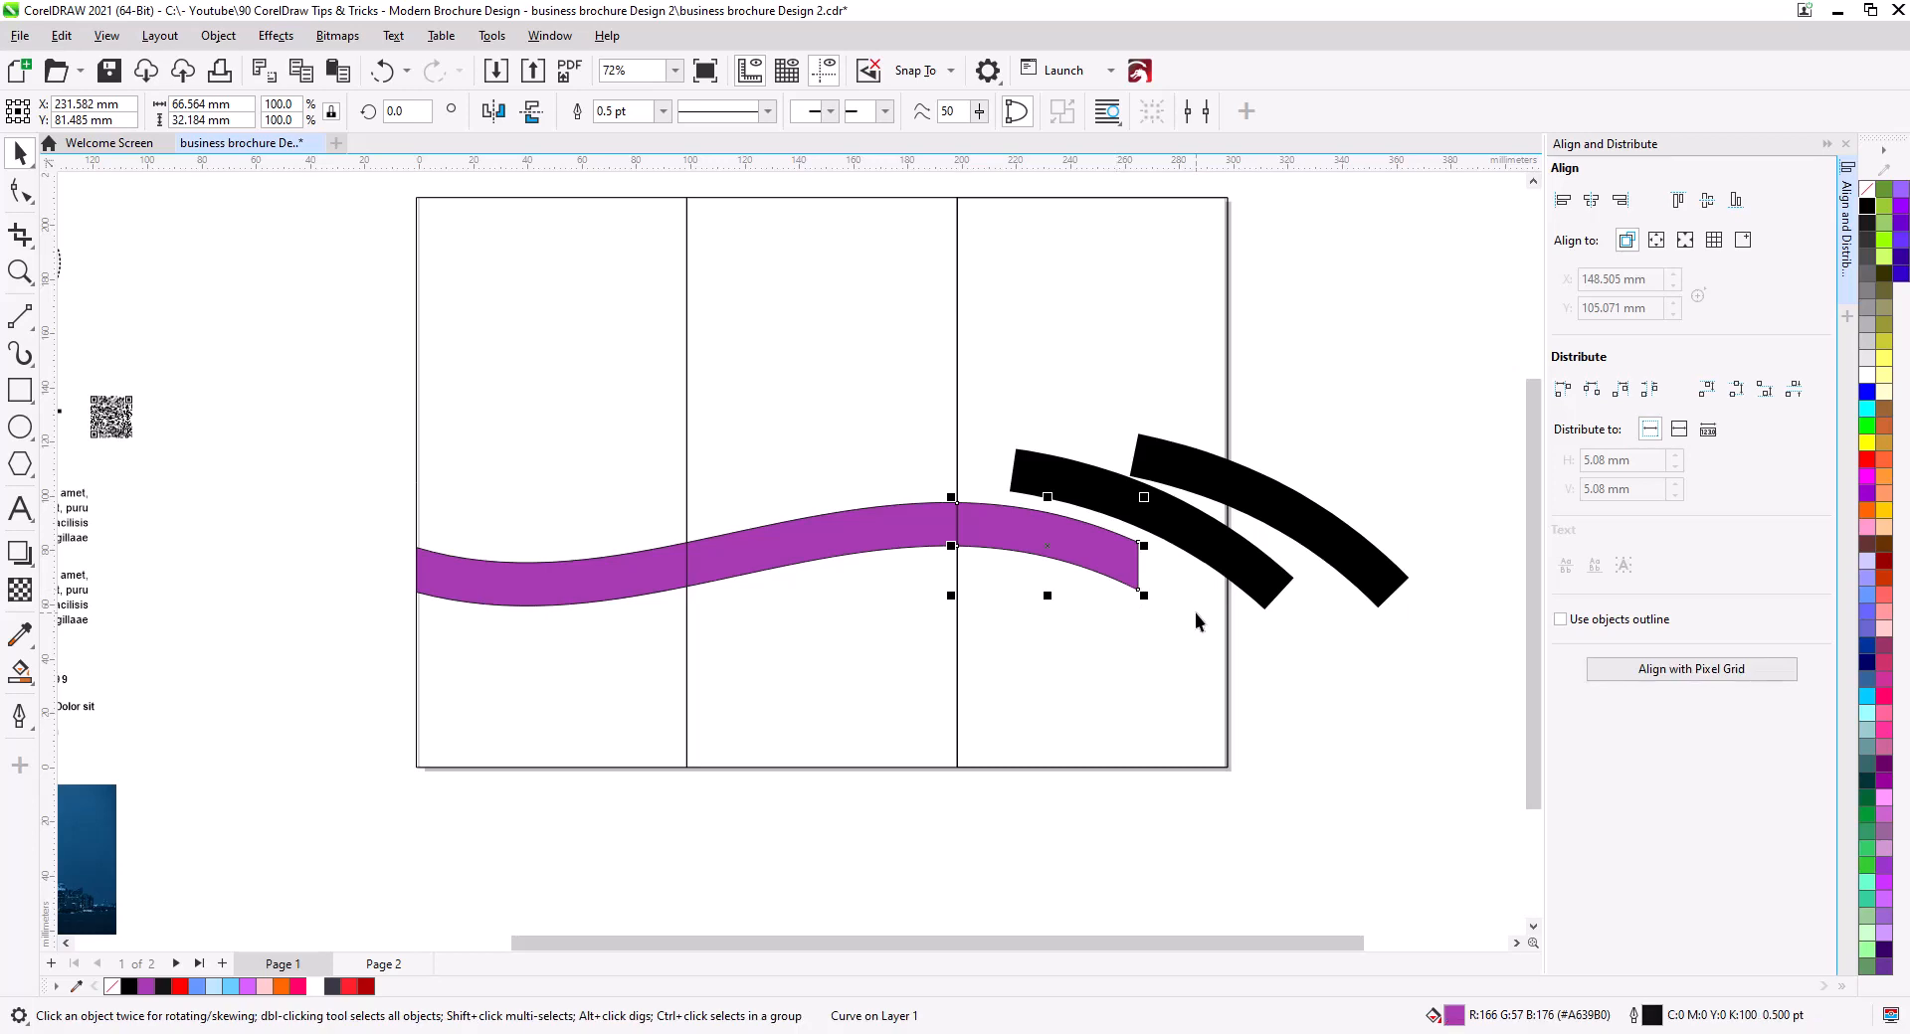
pyautogui.keyDown('shift'); pyautogui.click(859, 545); pyautogui.keyUp('shift')
pyautogui.keyDown('shift'); pyautogui.click(610, 581); pyautogui.keyUp('shift')
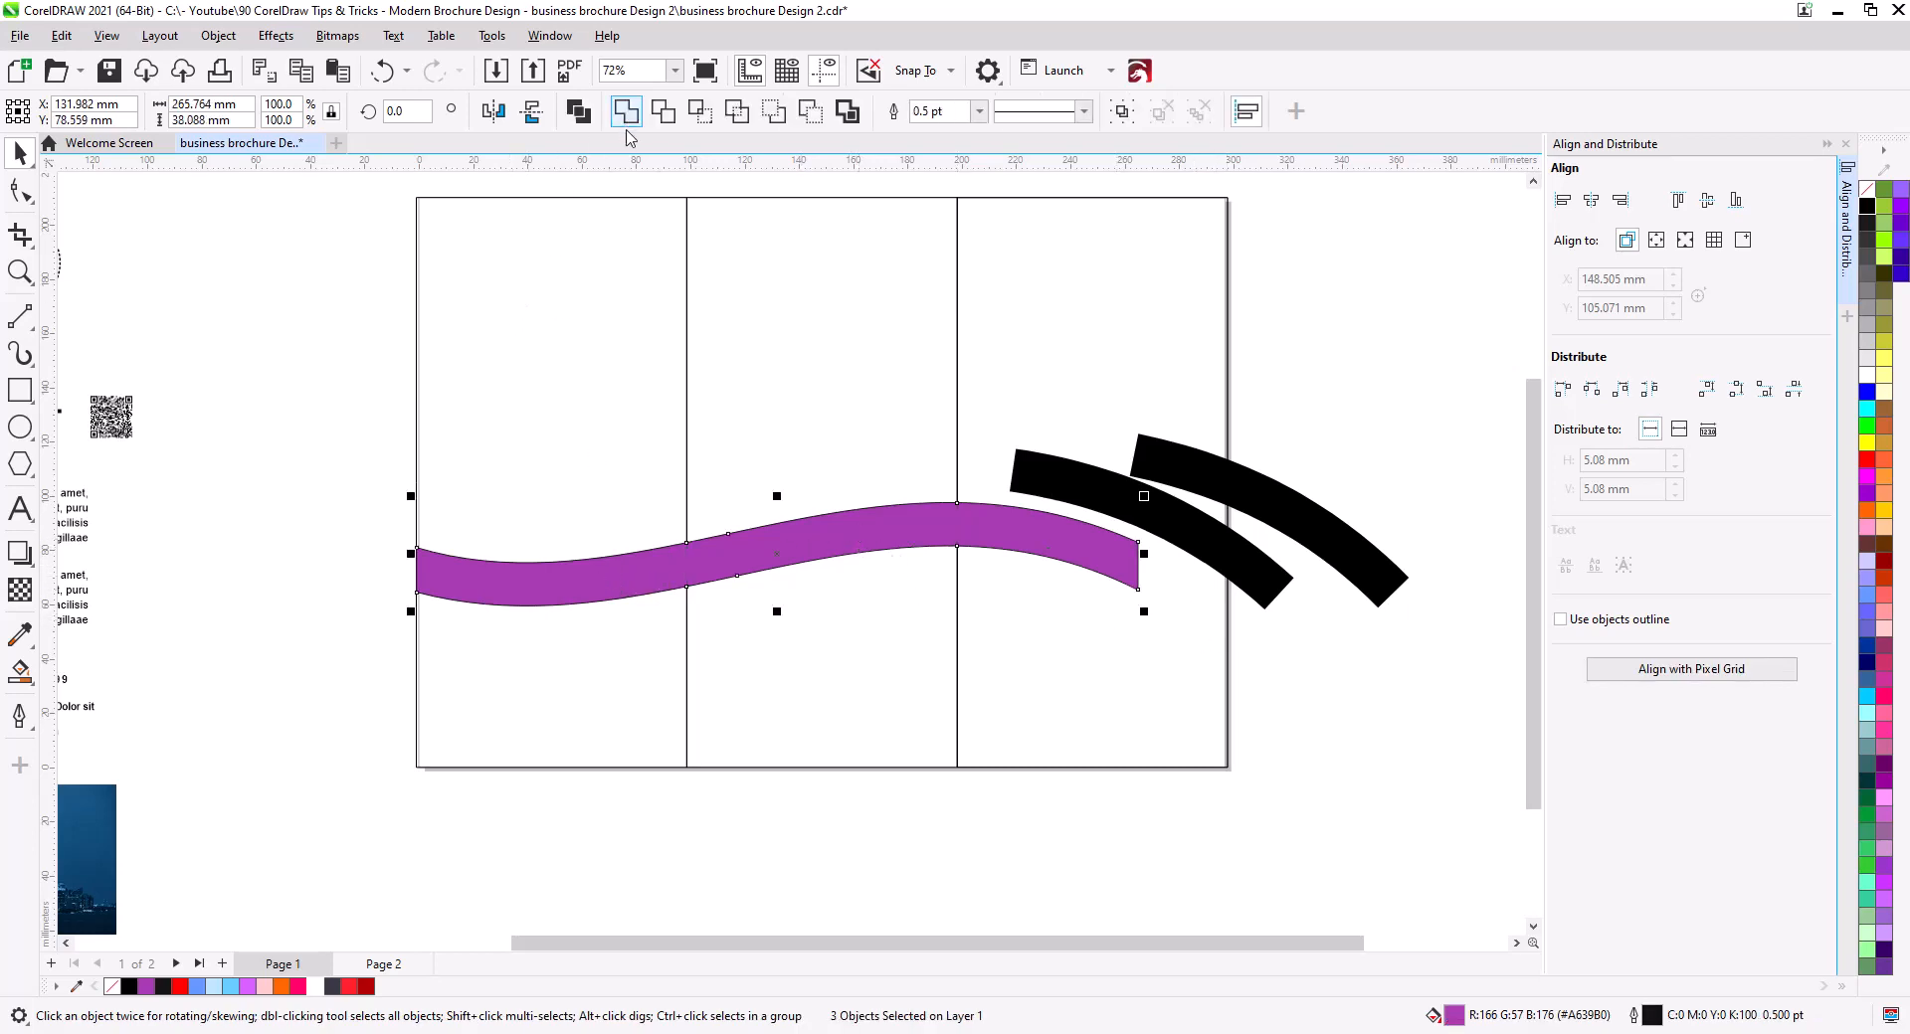
pyautogui.click(626, 113)
pyautogui.click(1154, 577)
pyautogui.scroll(4, 1150, 571)
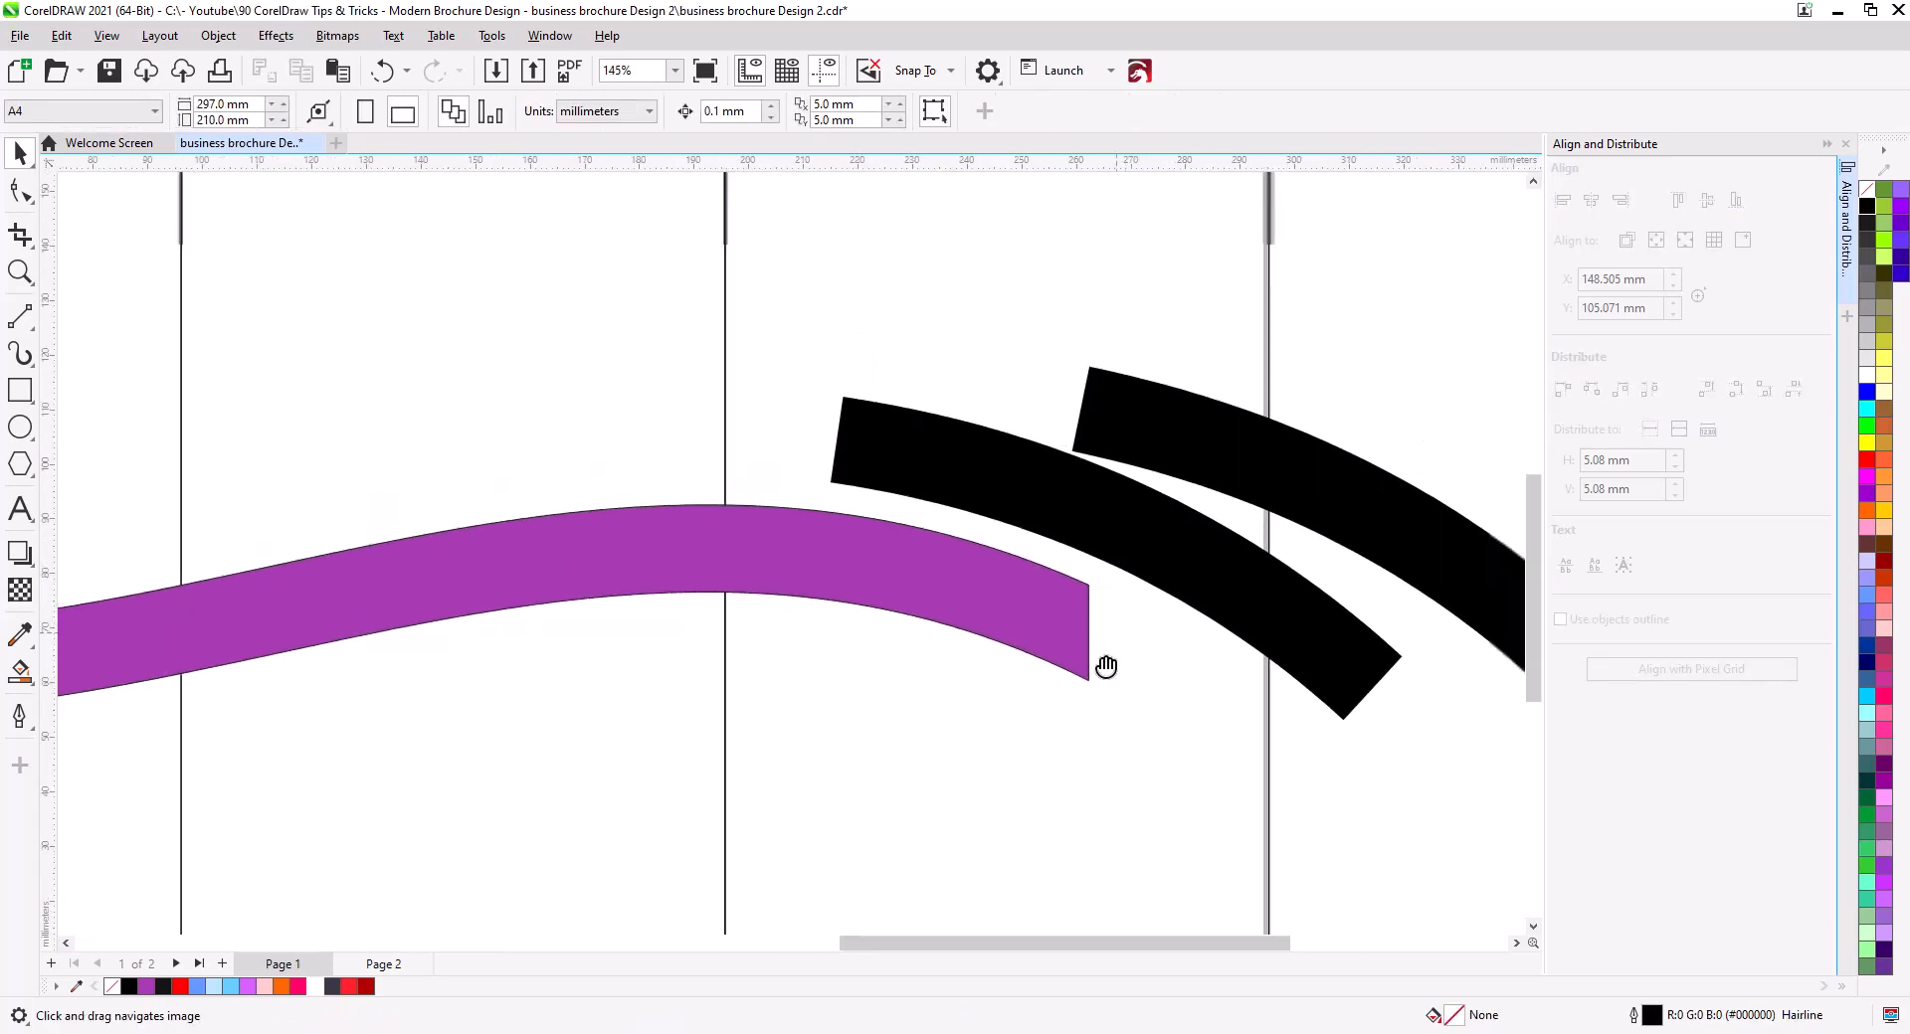
# Remove the fill from the two black curved bands, give them a black hairline outline, and collapse the Align and Distribute docker.
pyautogui.moveTo(1106, 667); pyautogui.dragTo(1056, 743)
pyautogui.click(1186, 649)
pyautogui.keyDown('shift'); pyautogui.click(1298, 597); pyautogui.keyUp('shift')
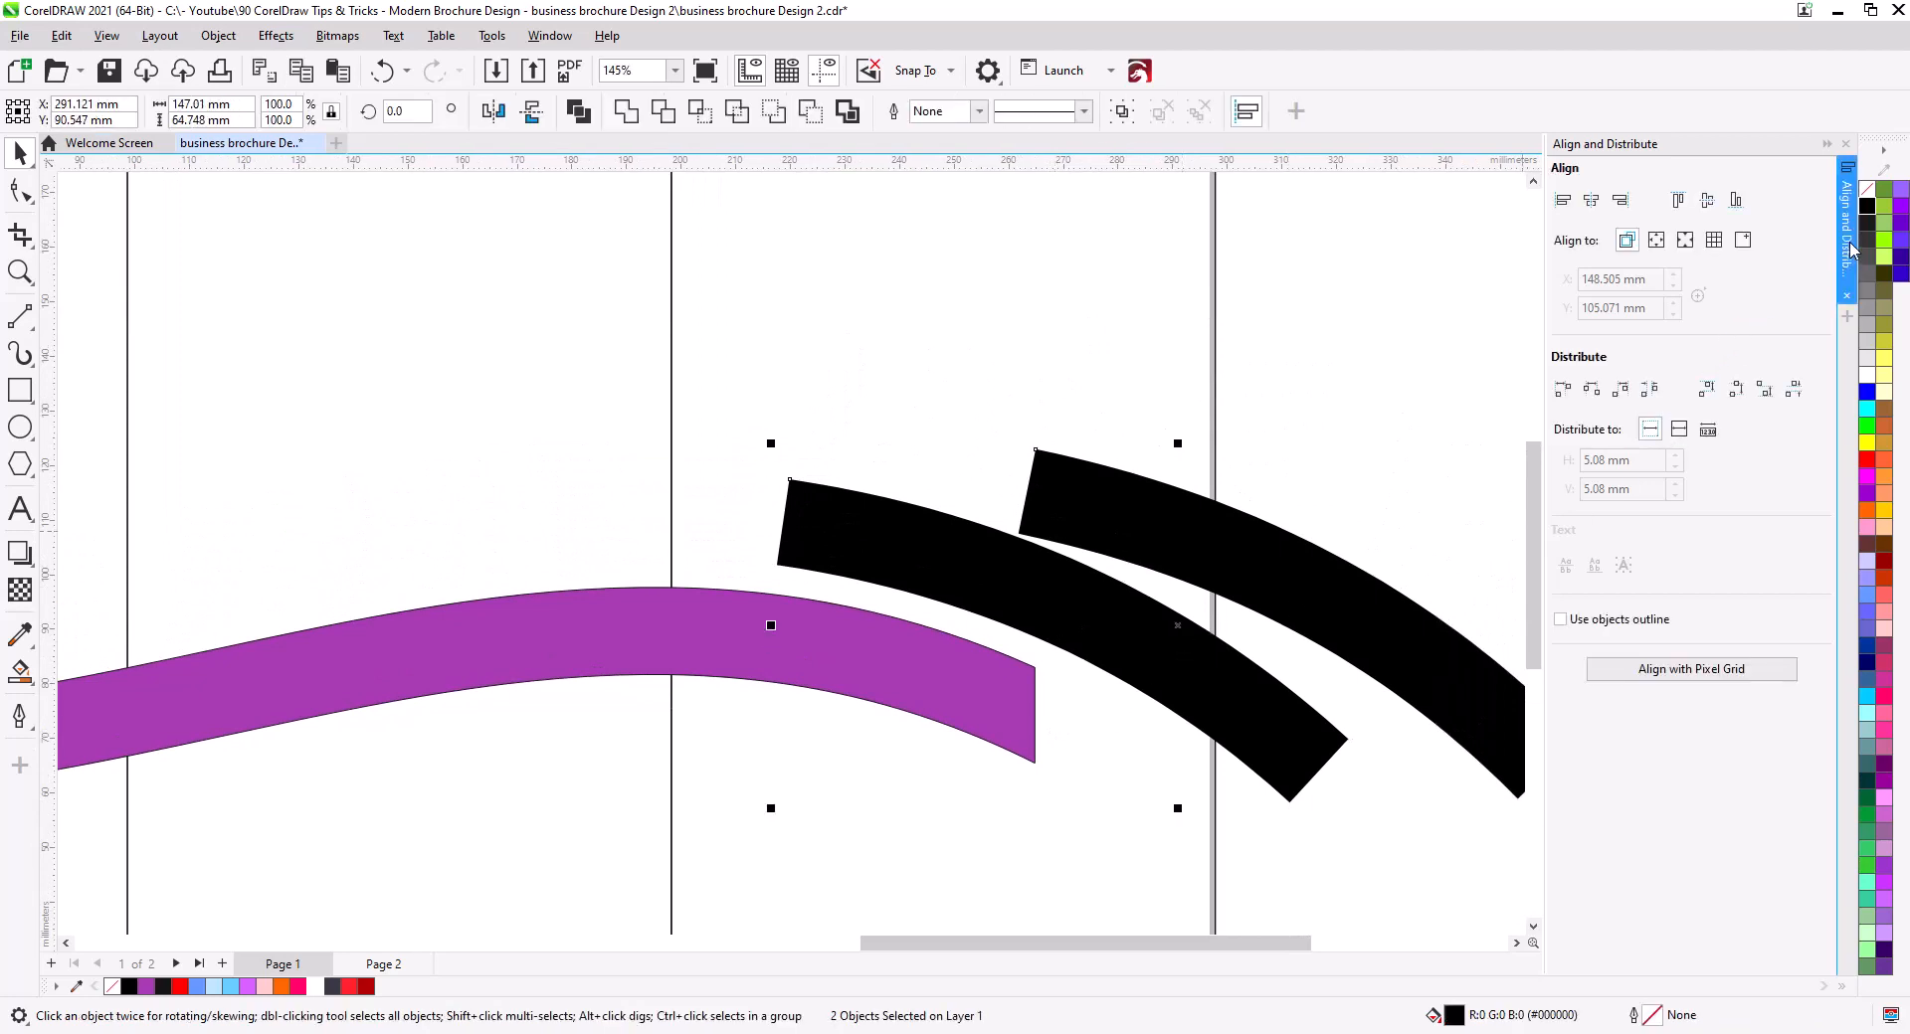
pyautogui.rightClick(1867, 206)
pyautogui.click(1867, 189)
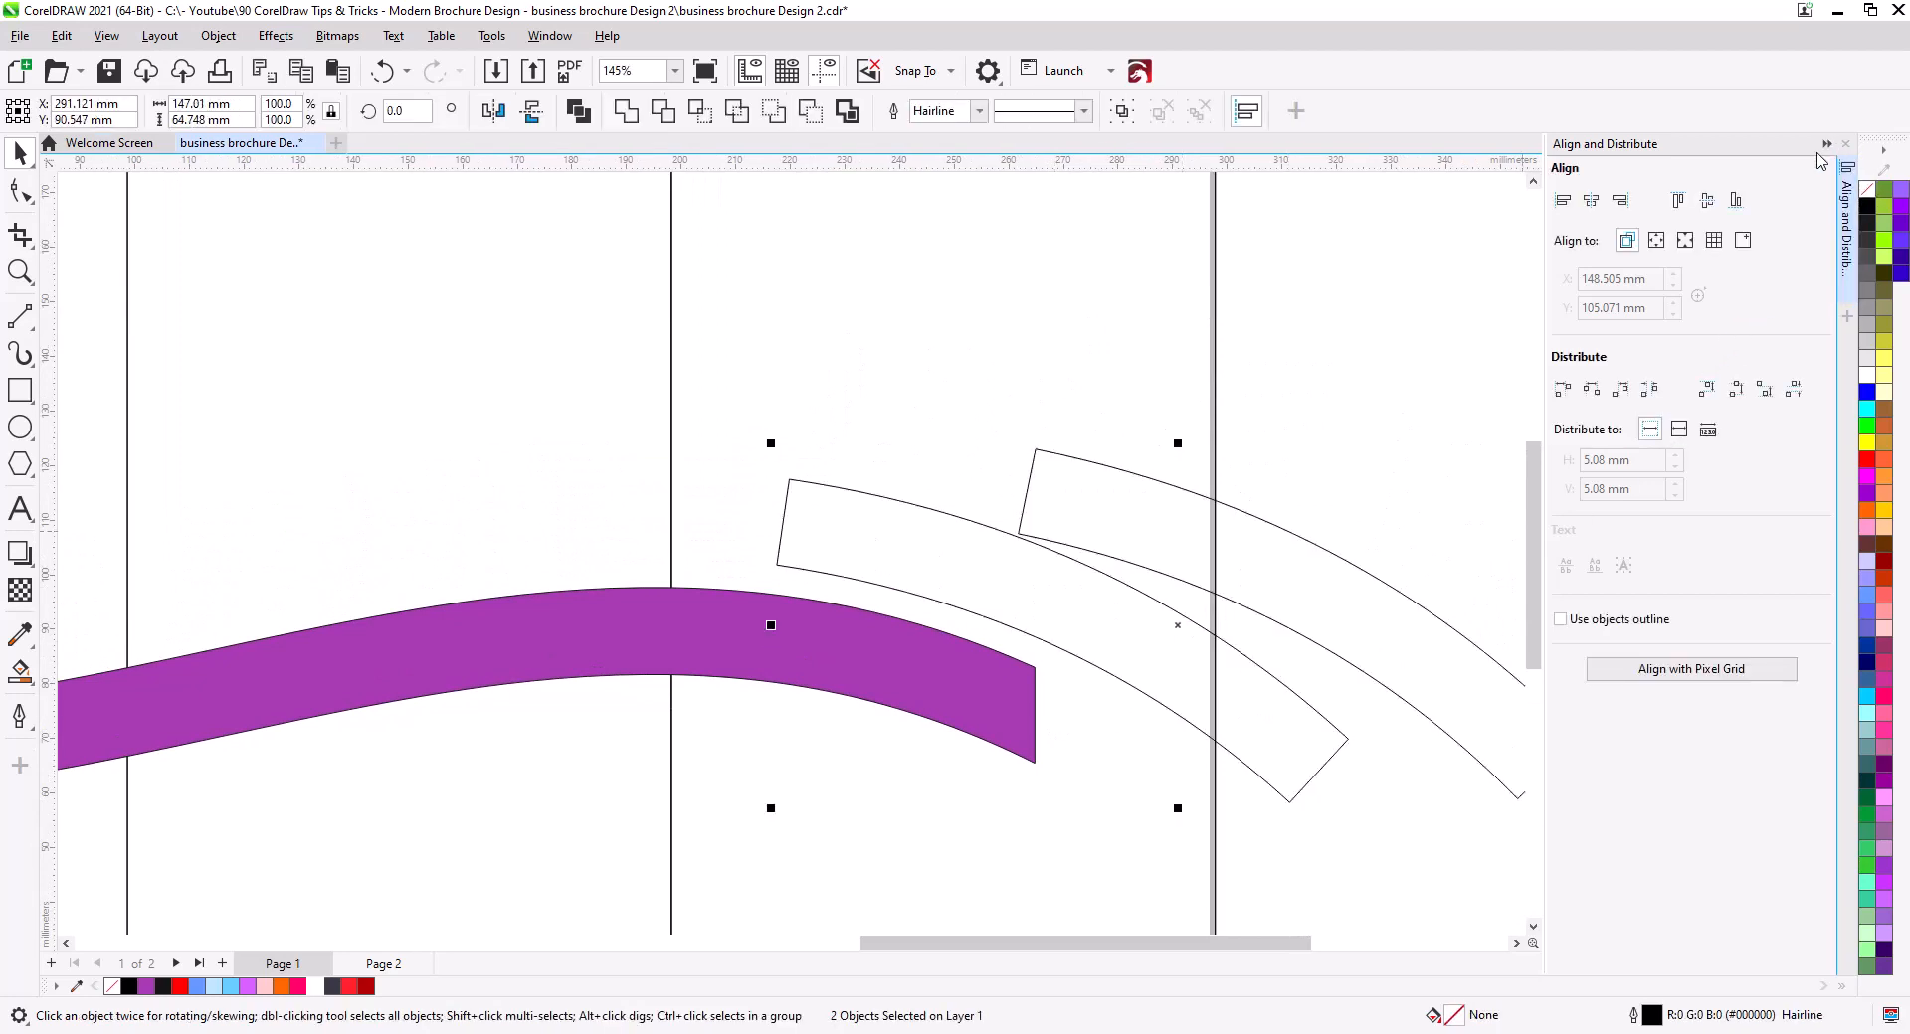
pyautogui.click(1826, 144)
pyautogui.moveTo(1562, 523); pyautogui.dragTo(1525, 479)
pyautogui.click(784, 531)
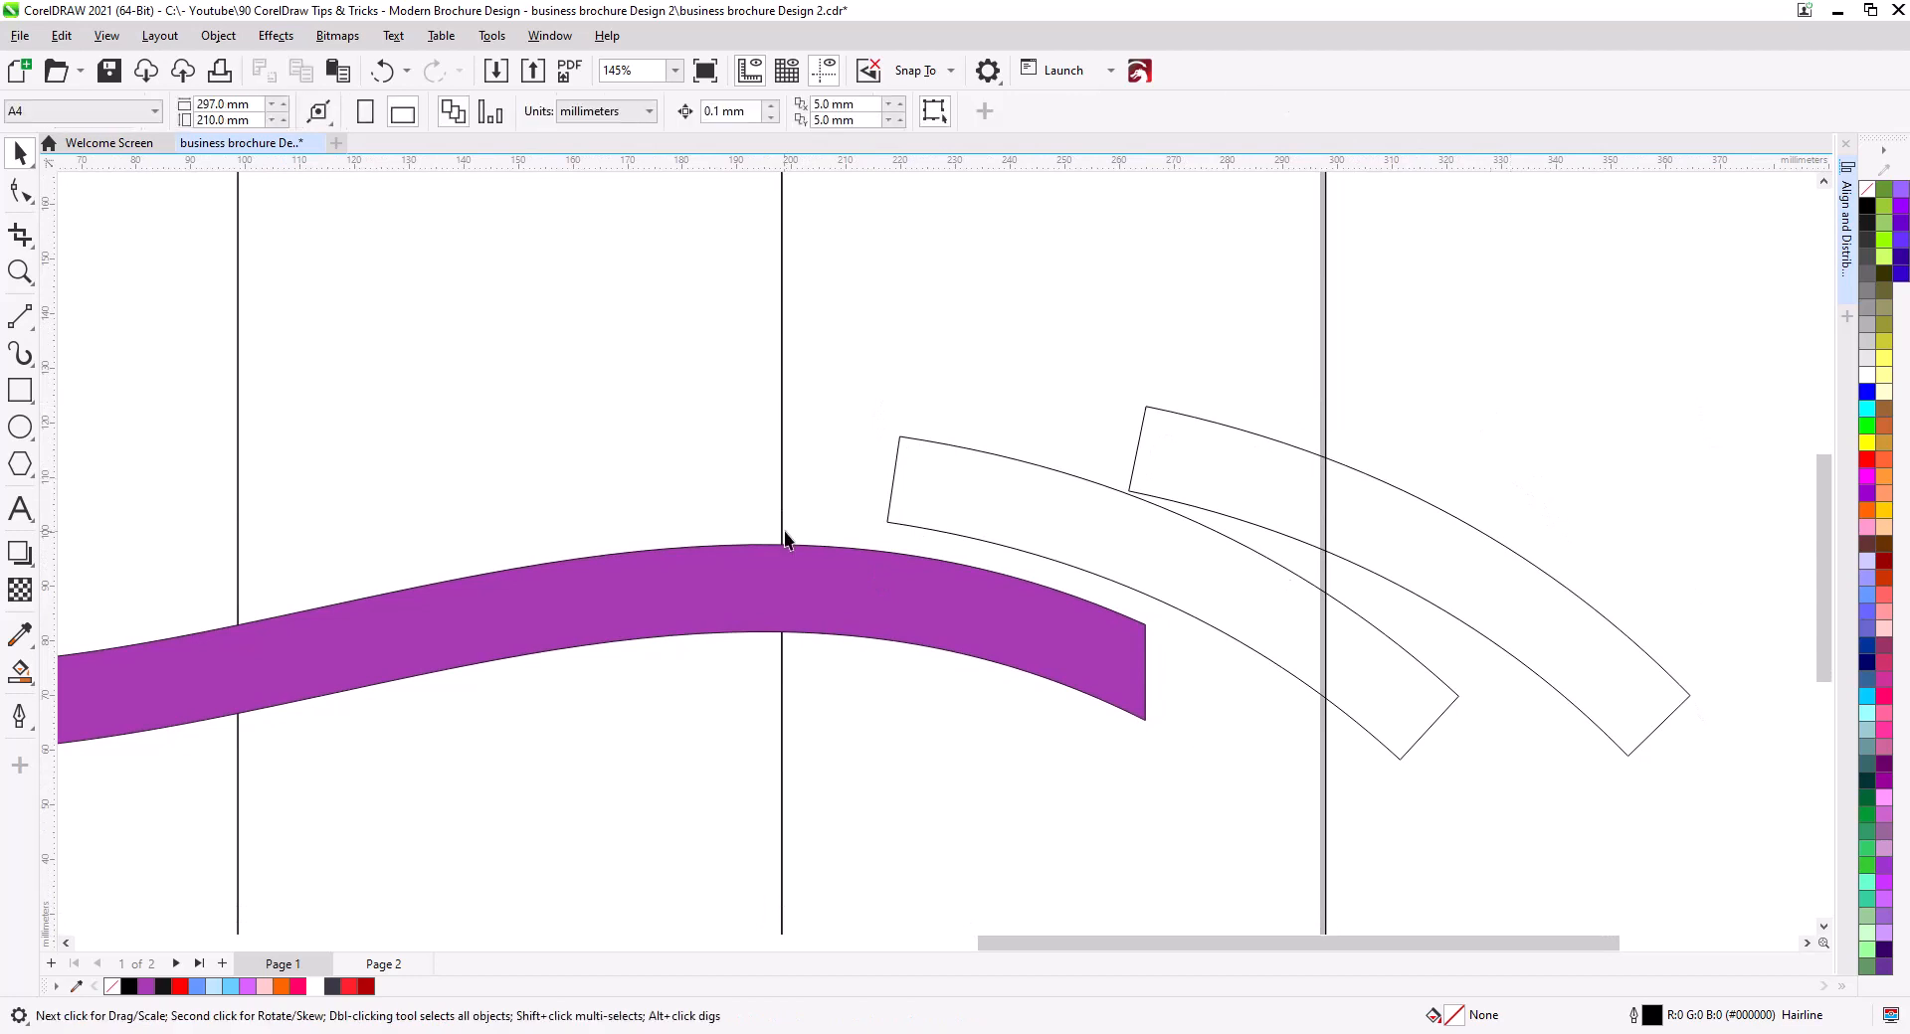
# Draw a line about 45 by 34 mm from the lower band's upper corner to the purple wave's upper end corner and bow it slightly outward.
pyautogui.scroll(2, 856, 495)
pyautogui.click(19, 316)
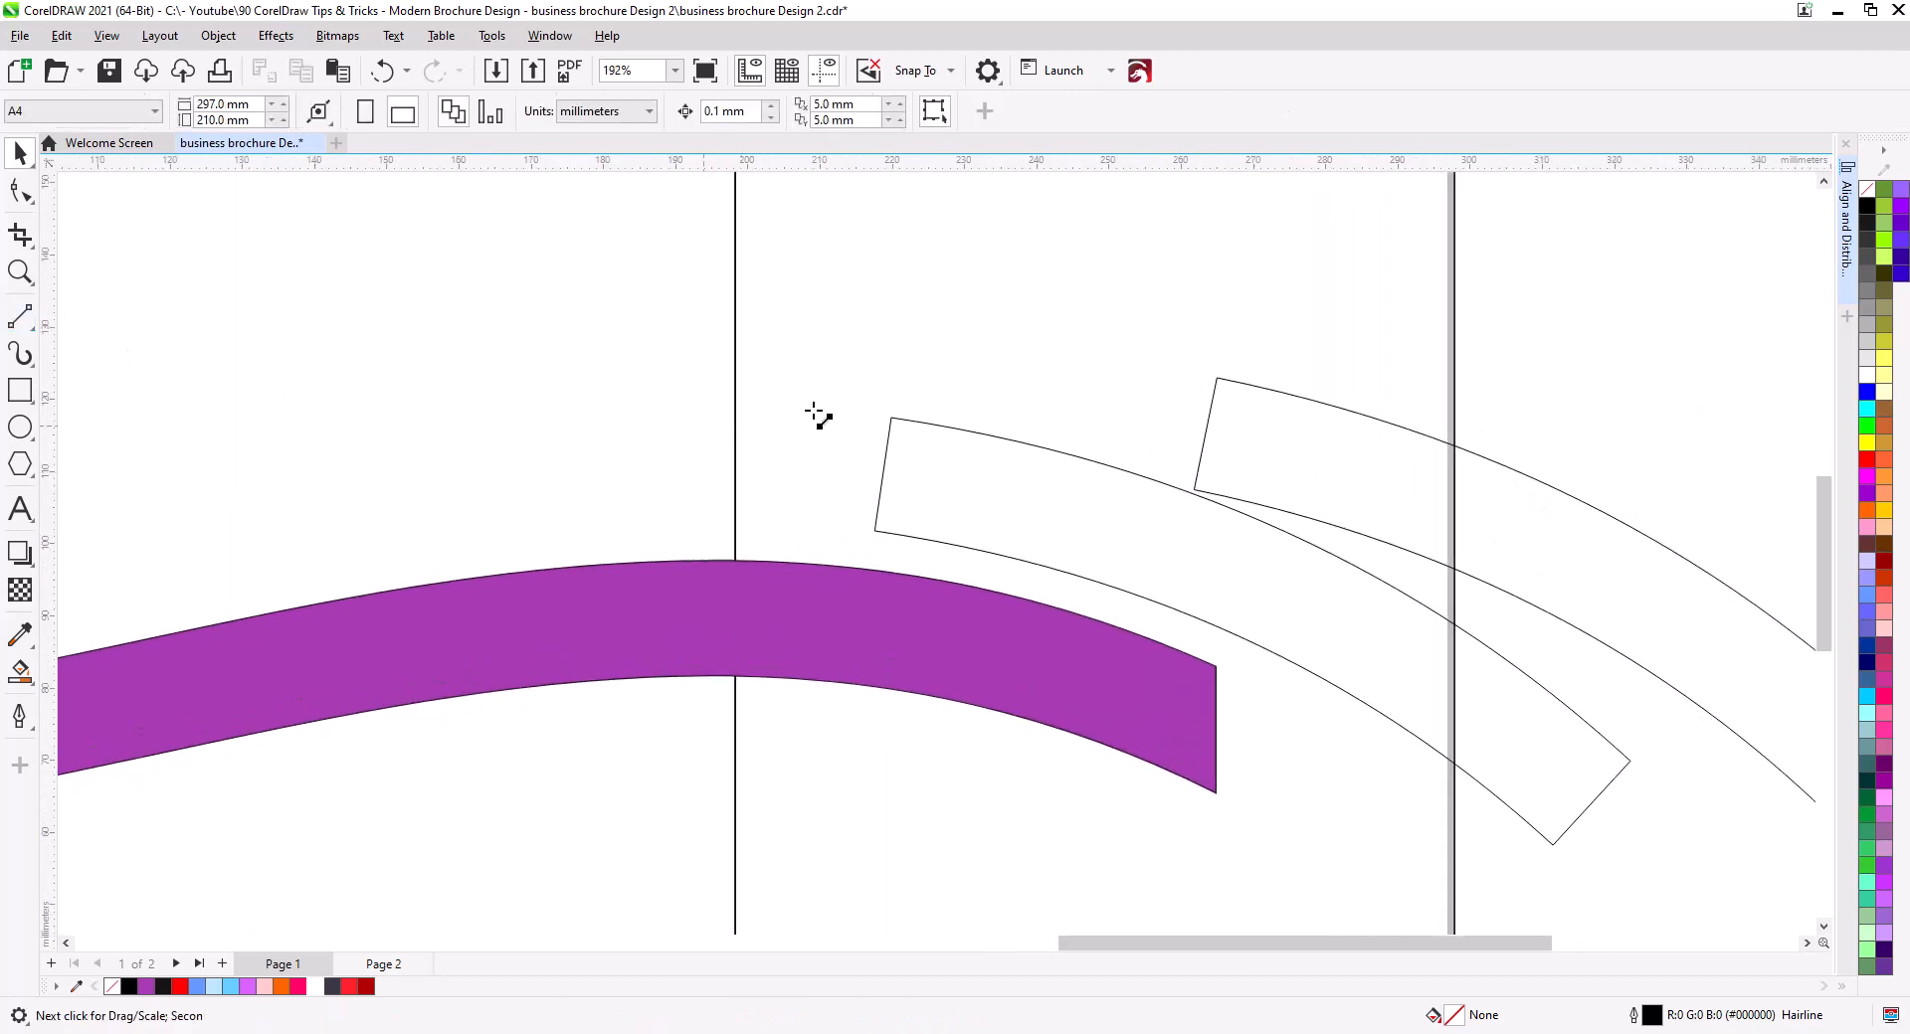
pyautogui.moveTo(892, 418); pyautogui.dragTo(1217, 665)
pyautogui.click(20, 188)
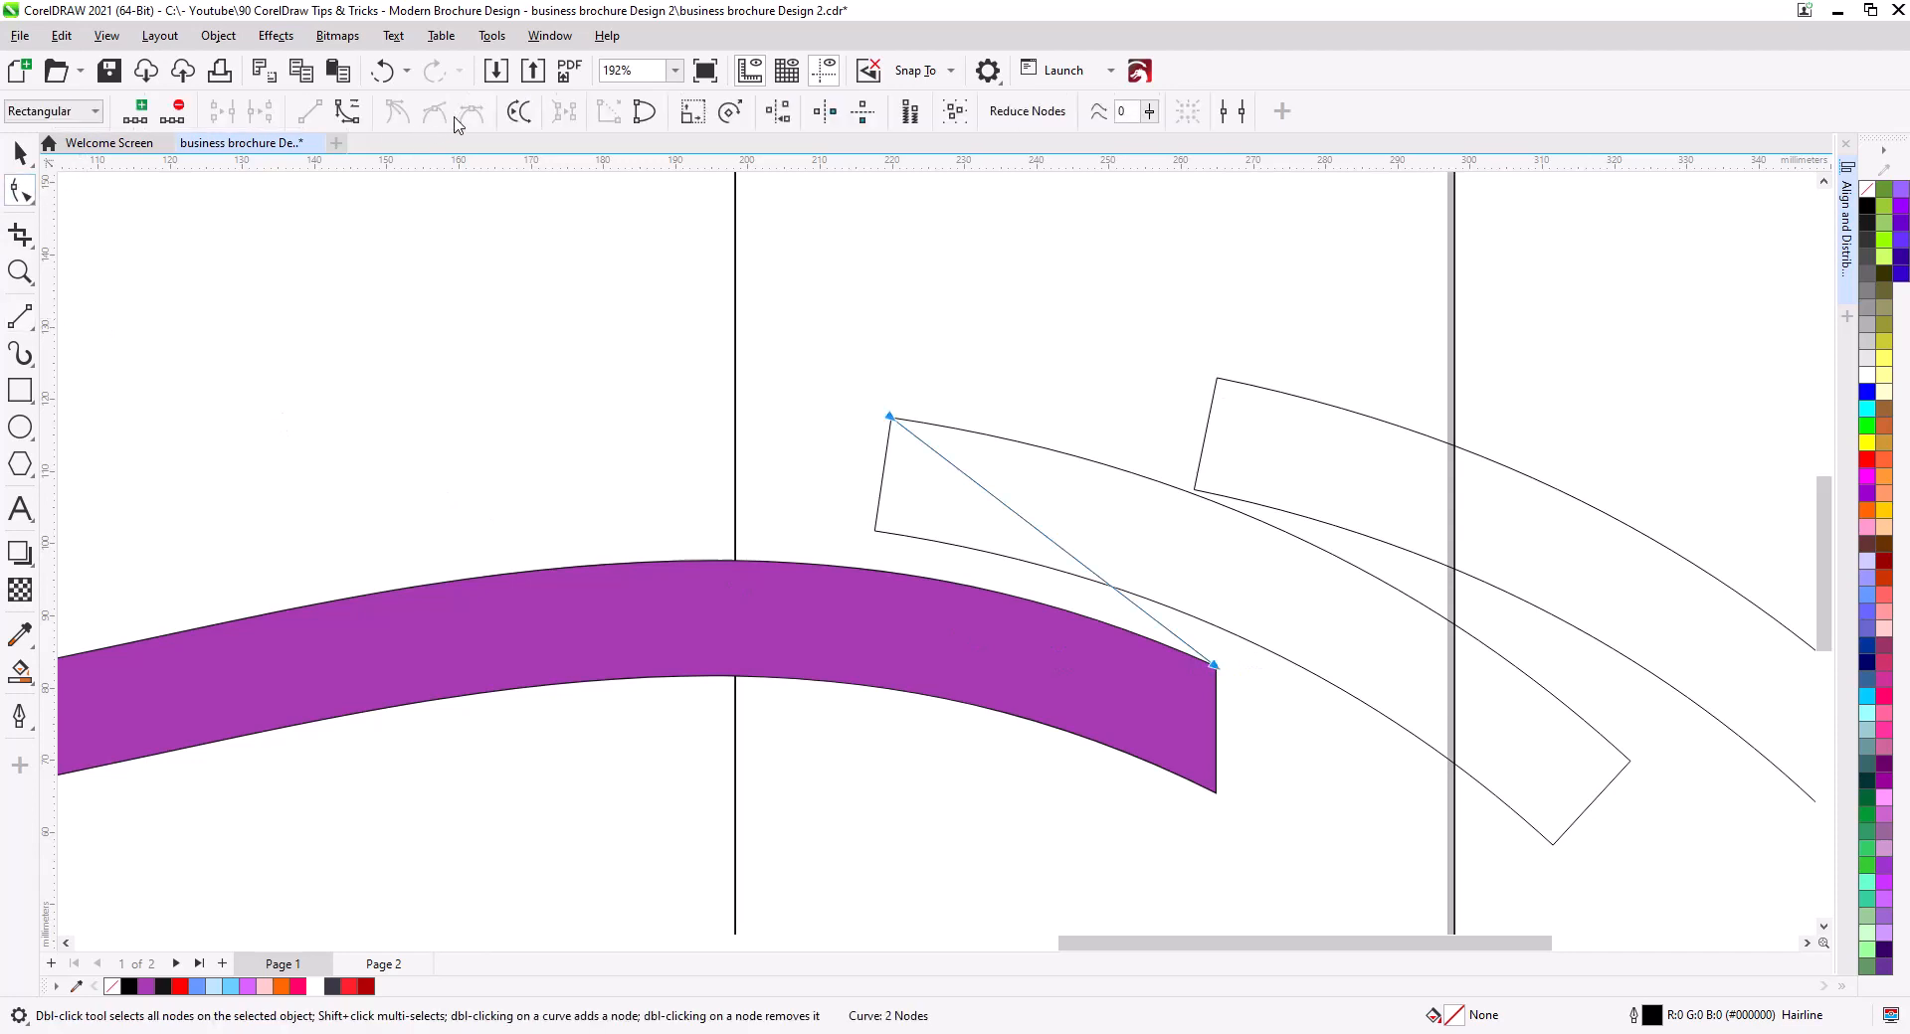
pyautogui.moveTo(1039, 534); pyautogui.dragTo(1077, 536)
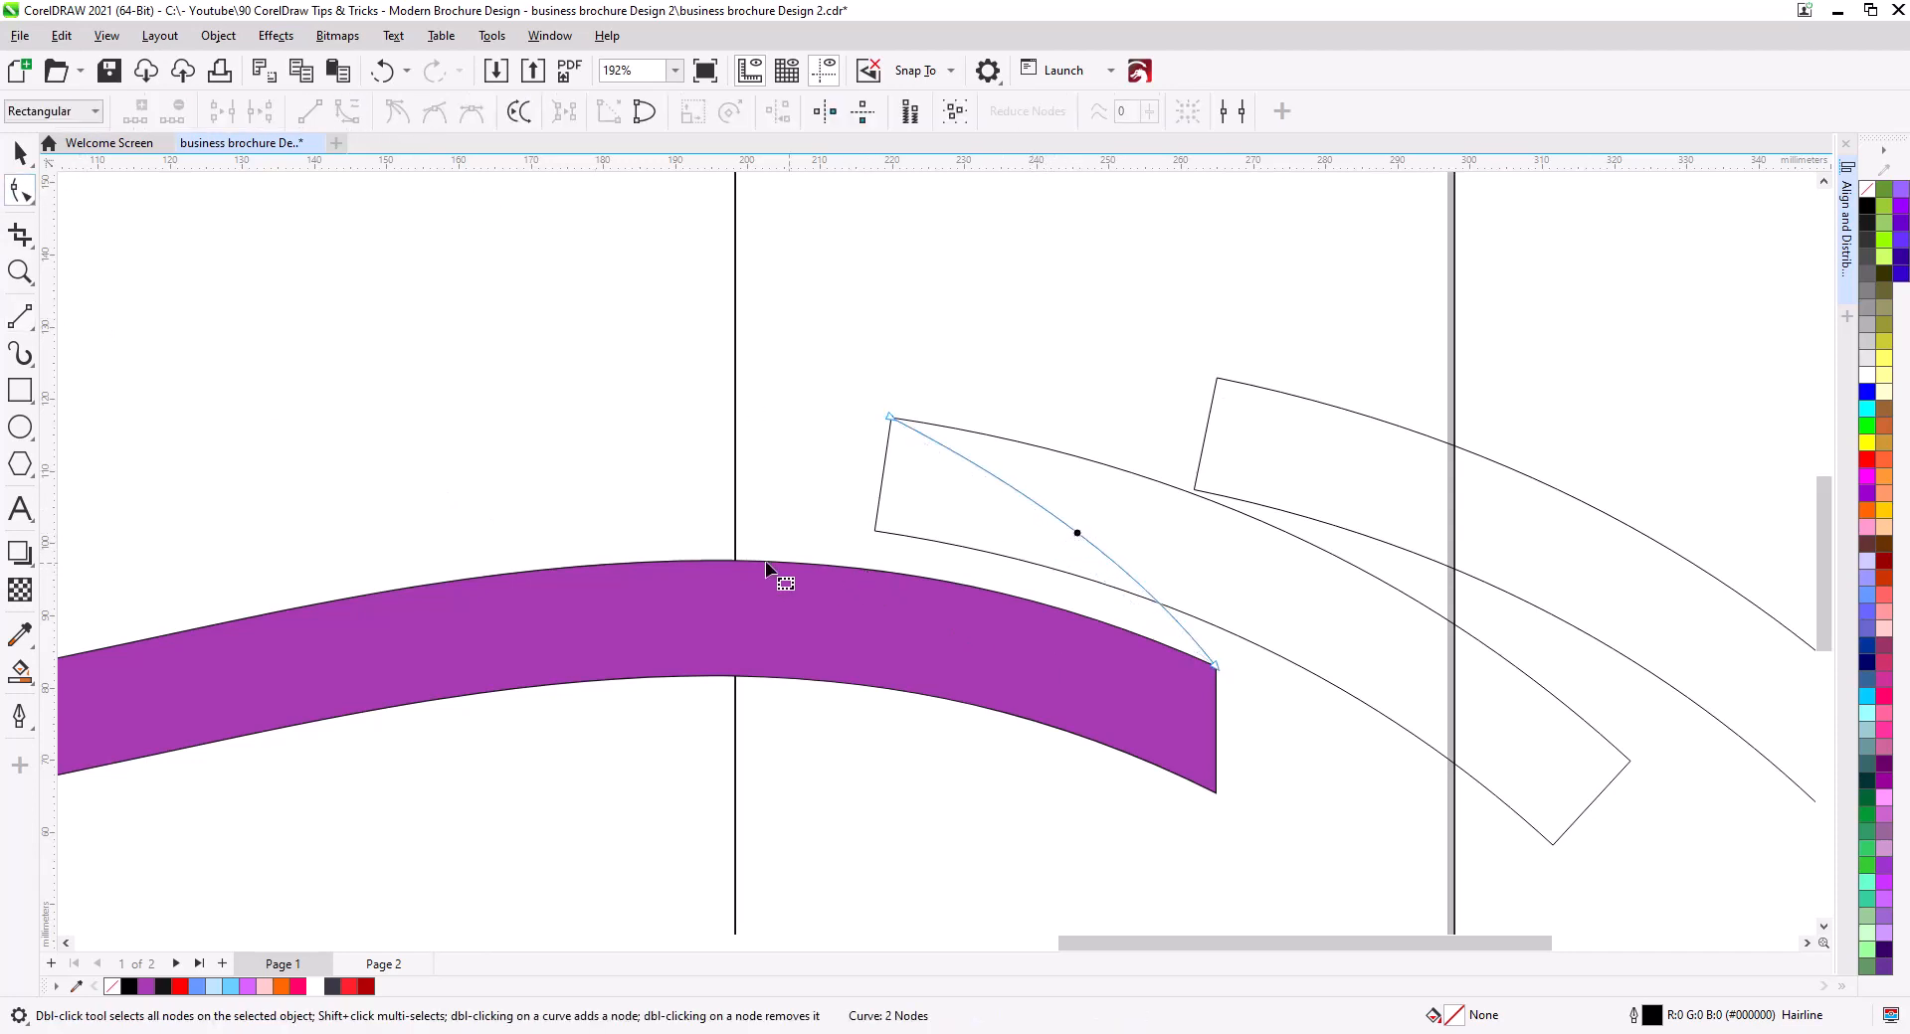
pyautogui.press('space')
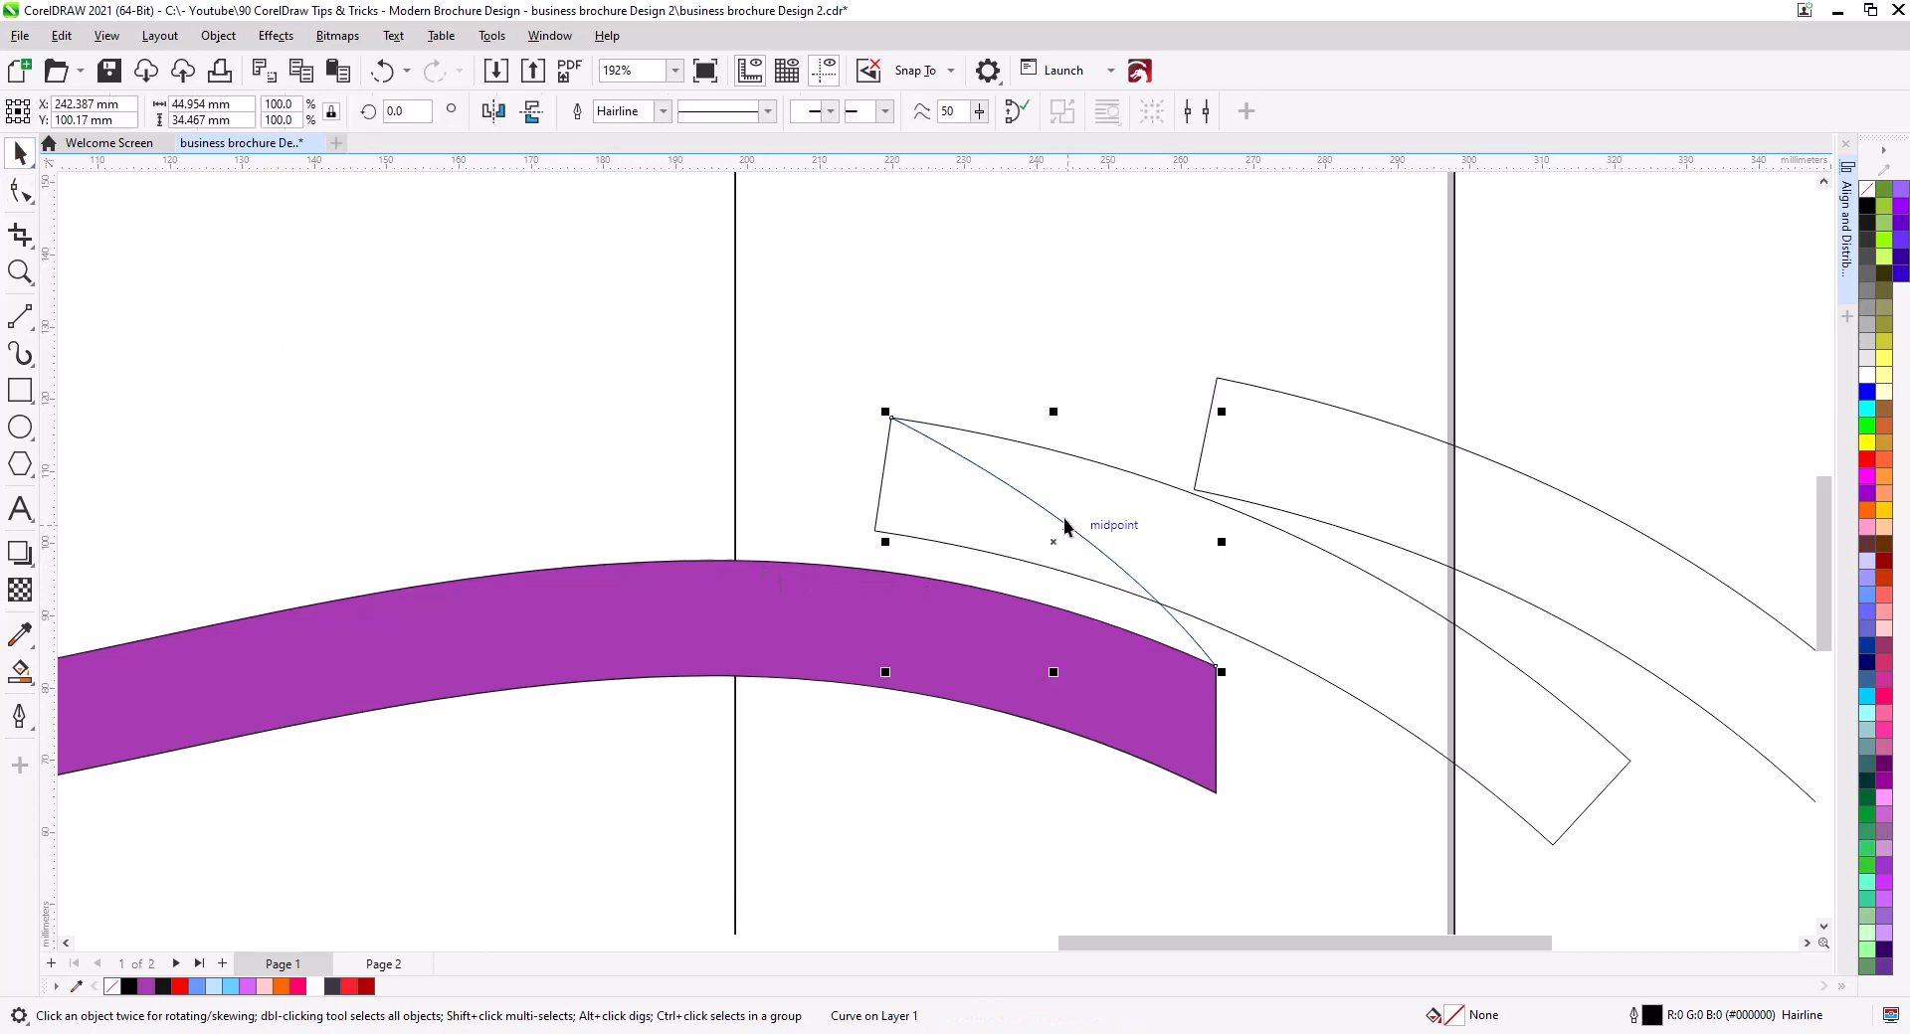
# Copy the bowed curve about 9 mm lower, starting it on the band's short end edge.
pyautogui.moveTo(893, 418); pyautogui.dragTo(880, 505)
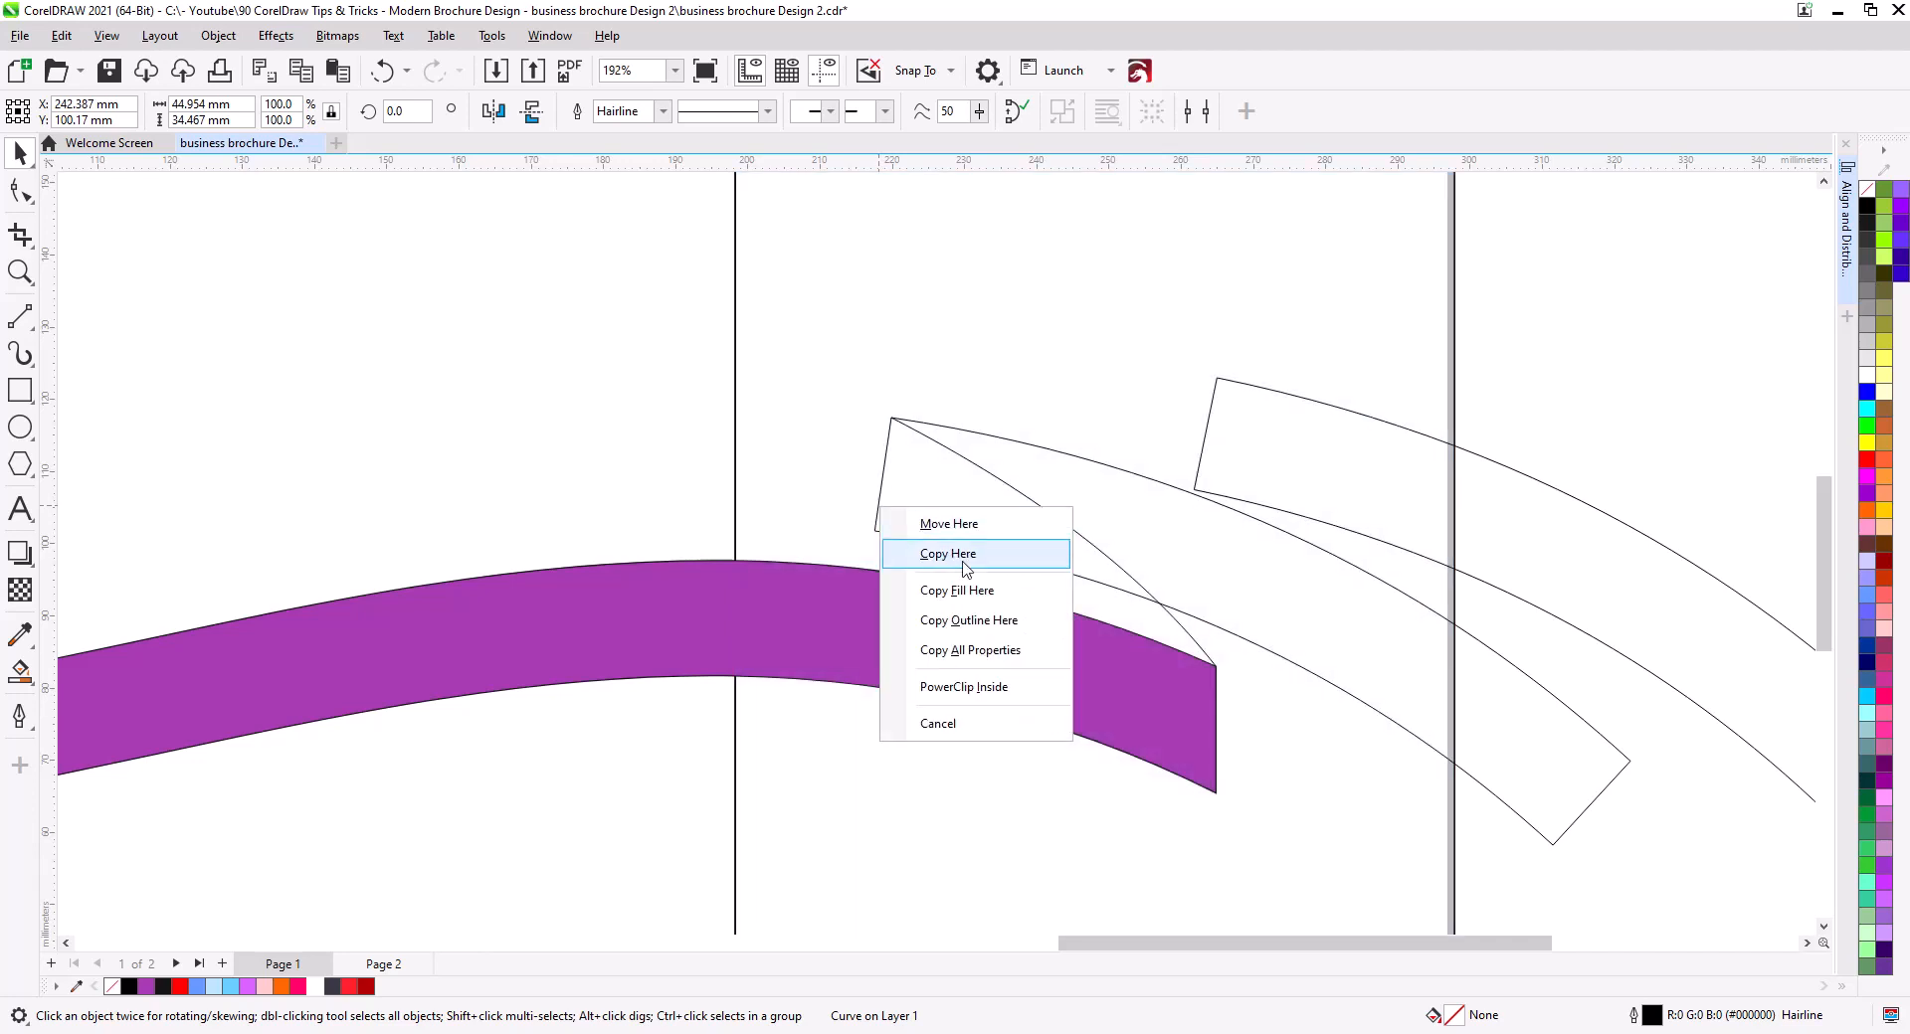
pyautogui.click(927, 551)
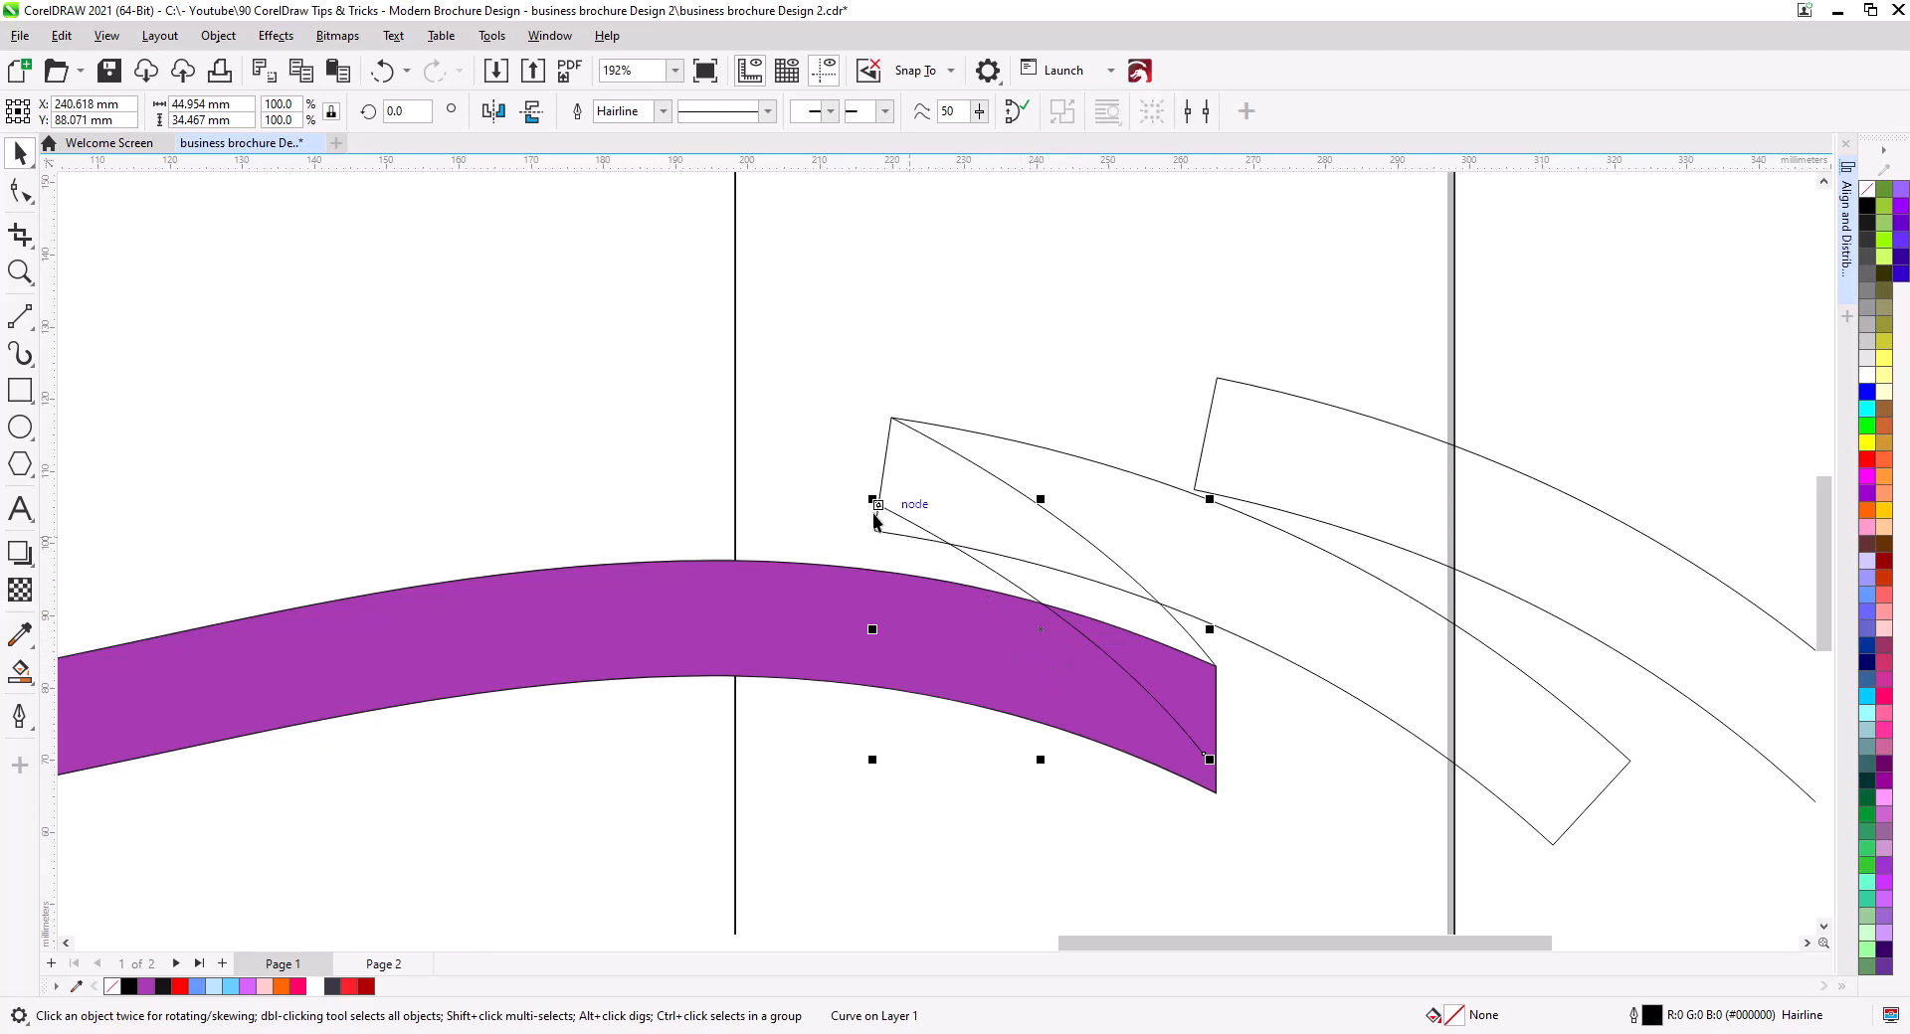
pyautogui.moveTo(879, 508); pyautogui.dragTo(877, 491)
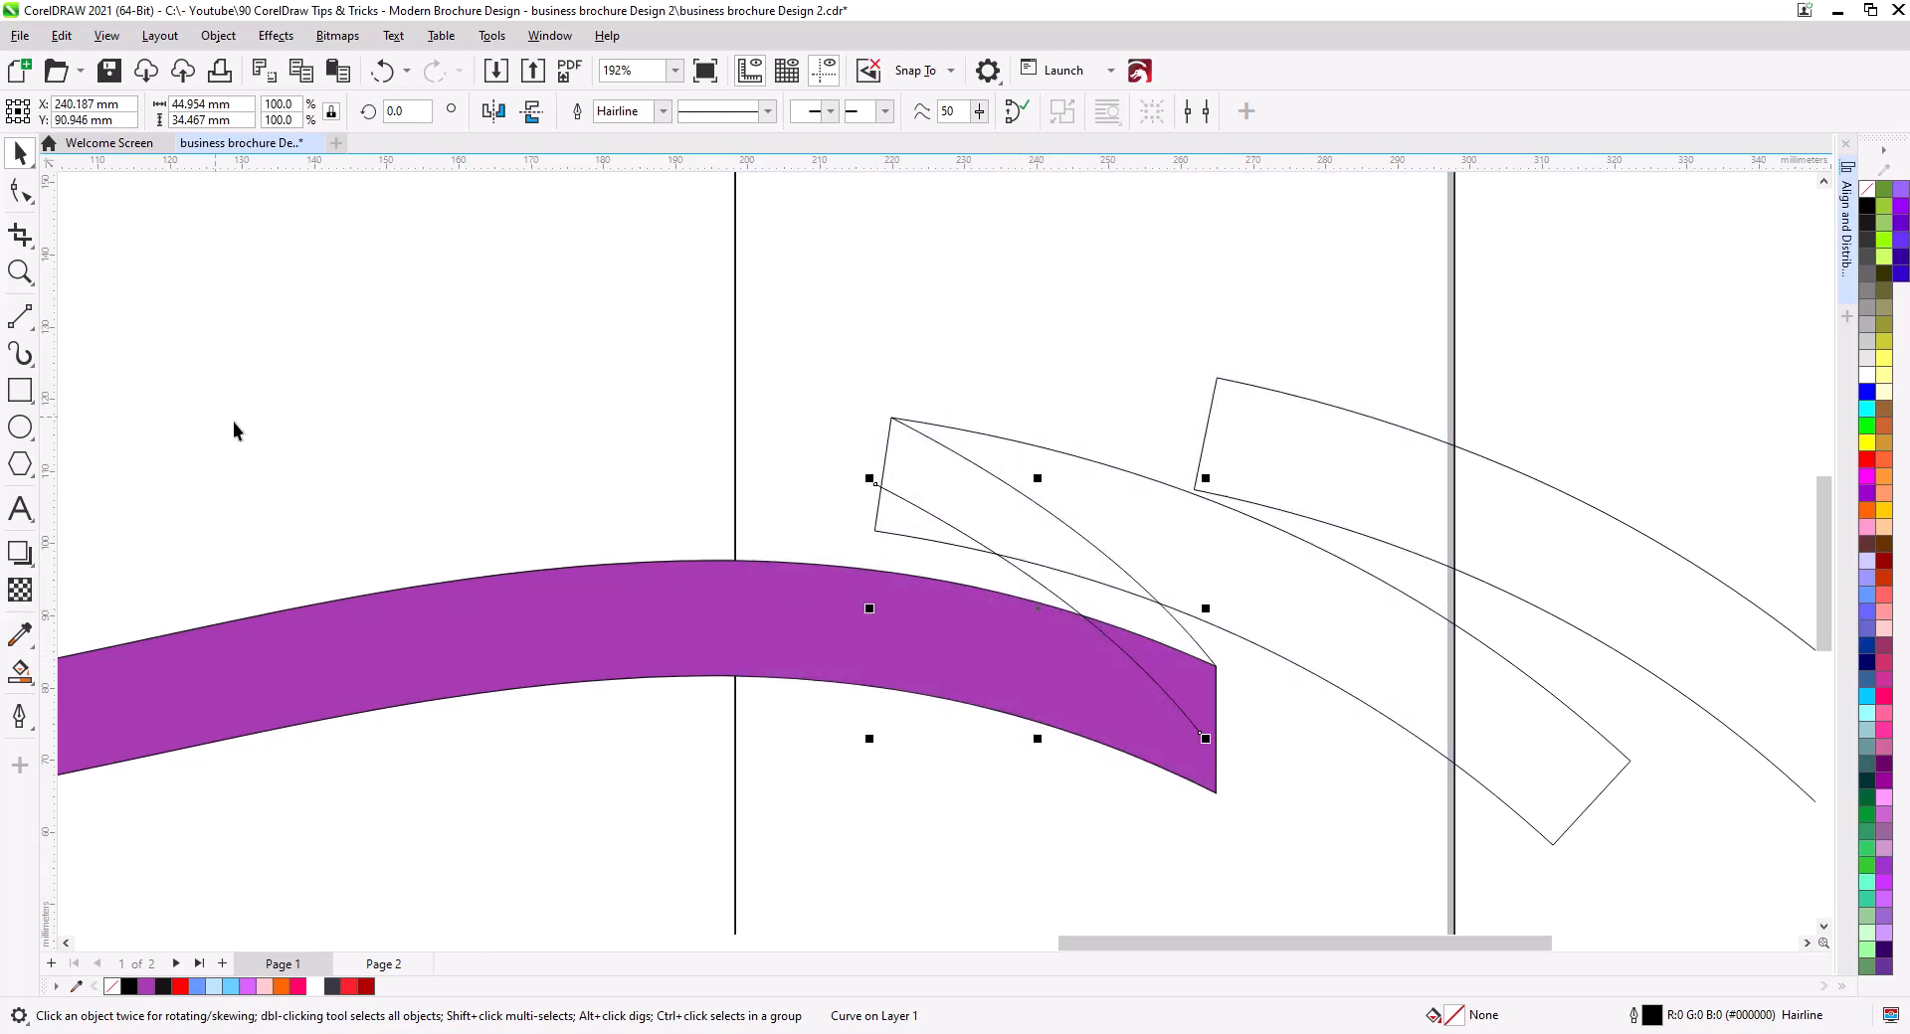
# Create one dark red (#AE0001) fold shape between the two curves by smart-filling and welding its two sections.
pyautogui.click(957, 500)
pyautogui.click(1103, 615)
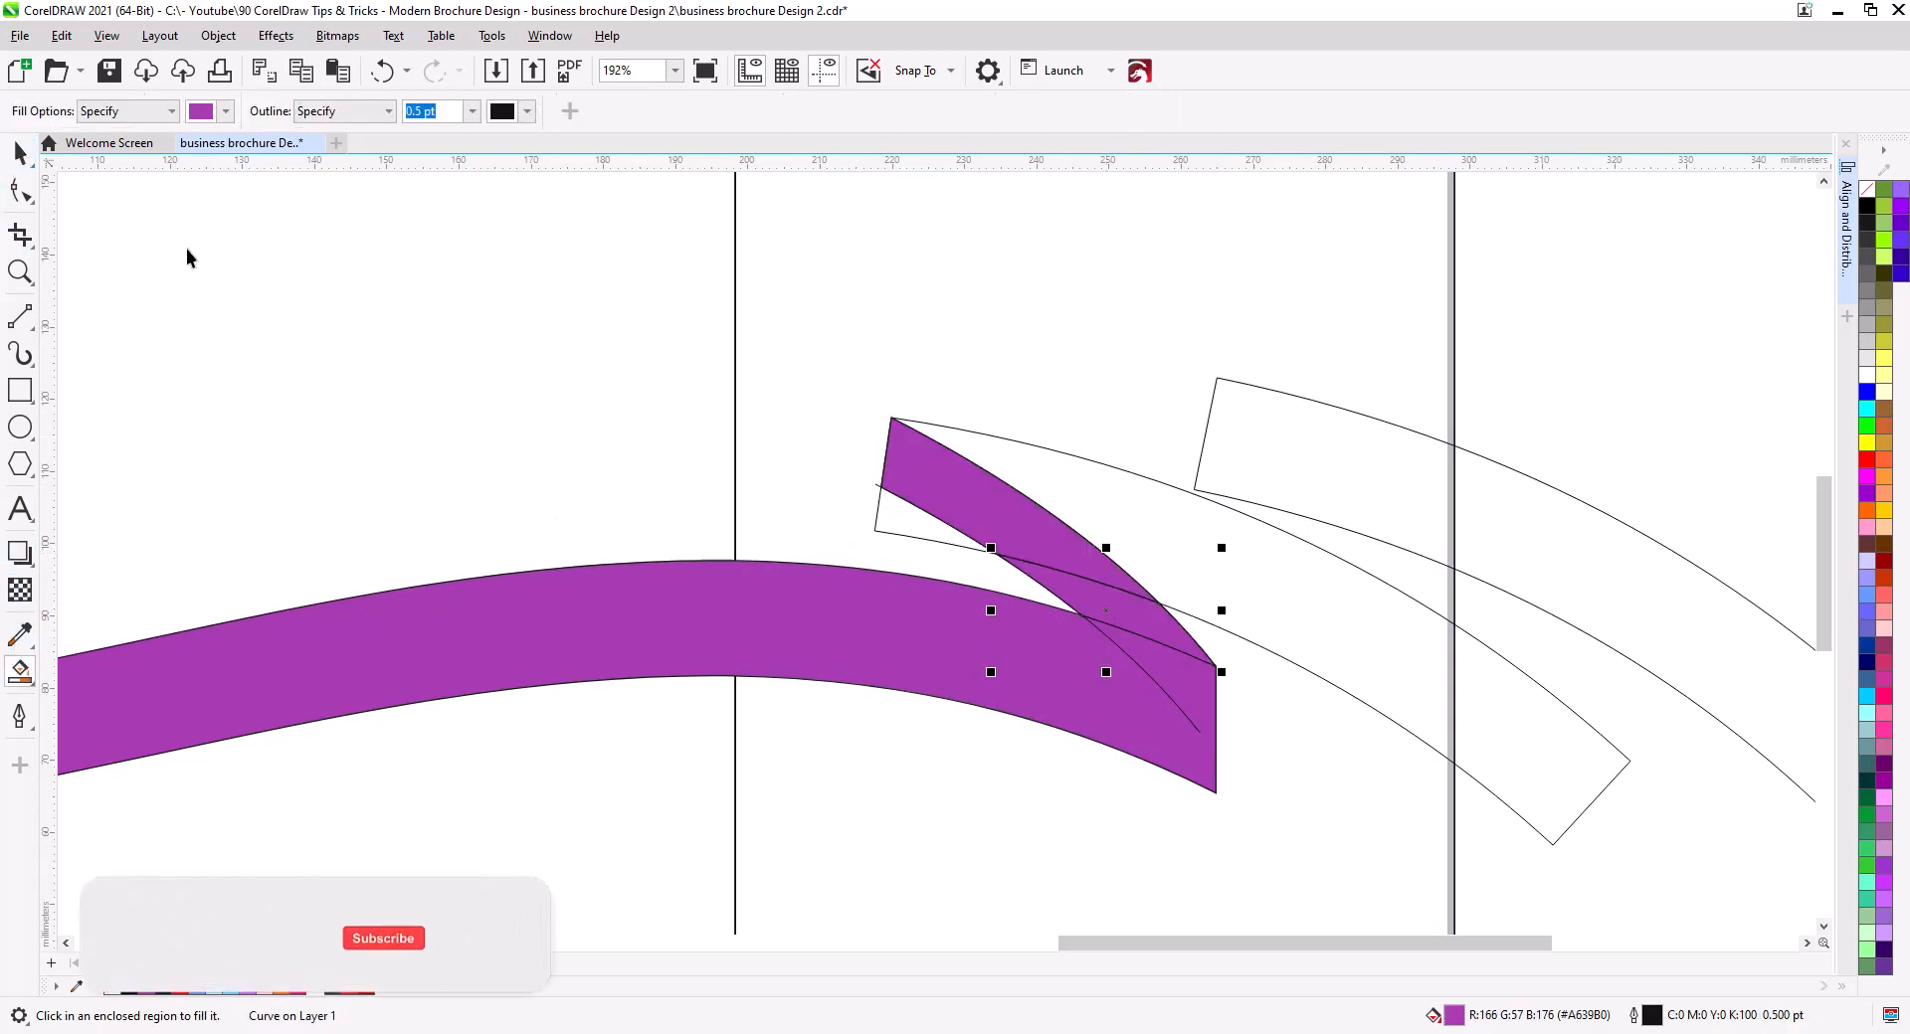
pyautogui.press('space')
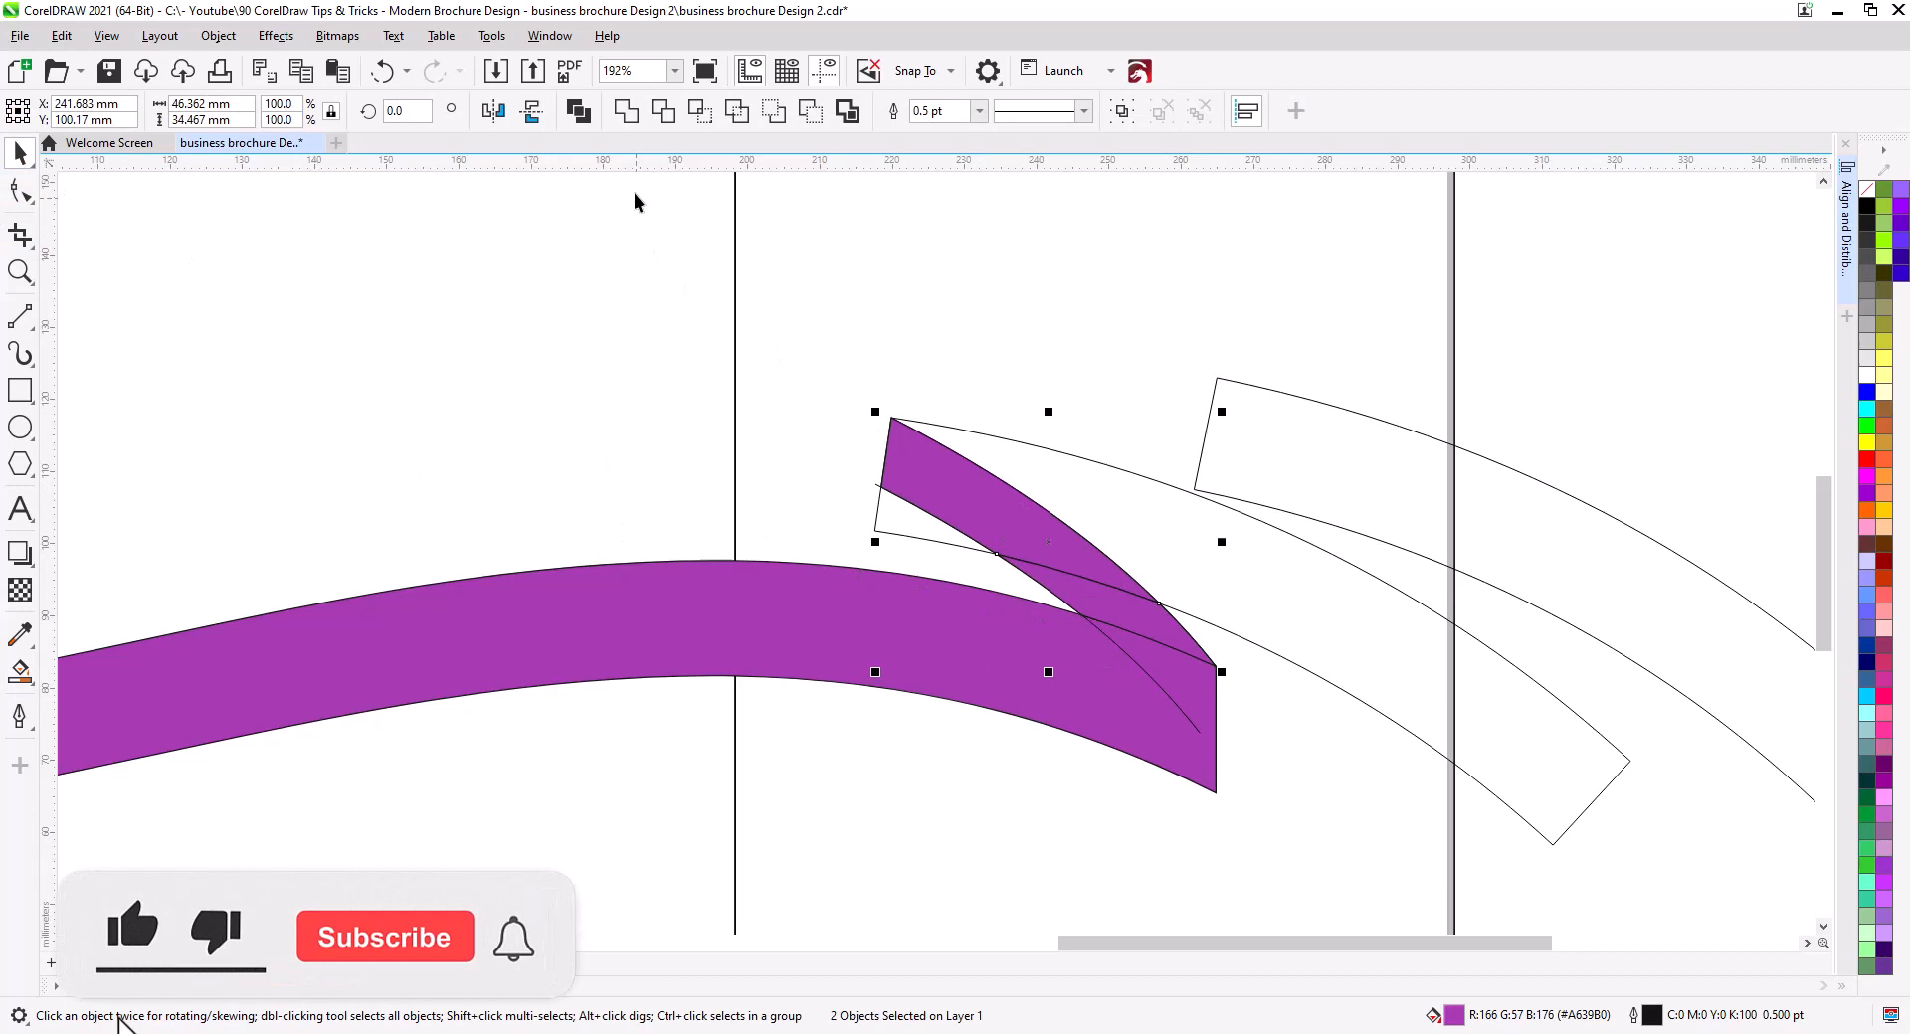
pyautogui.click(626, 111)
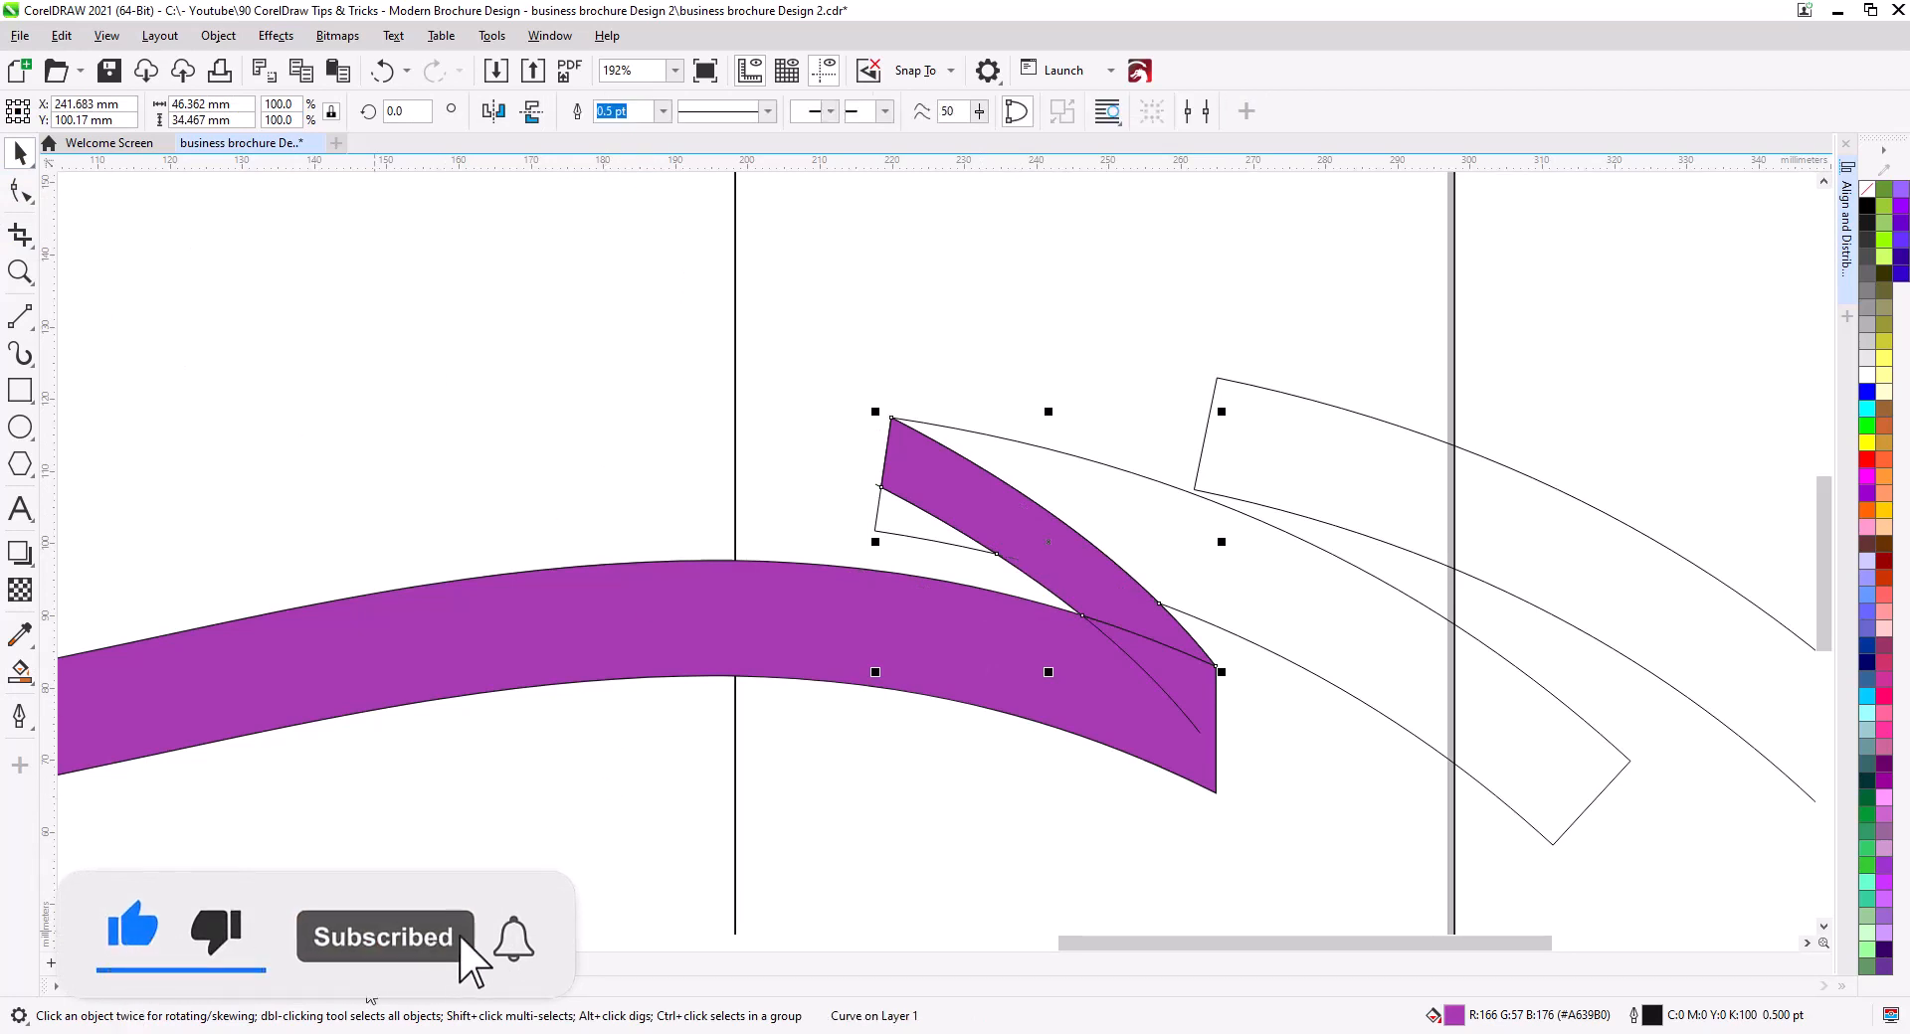
pyautogui.click(362, 986)
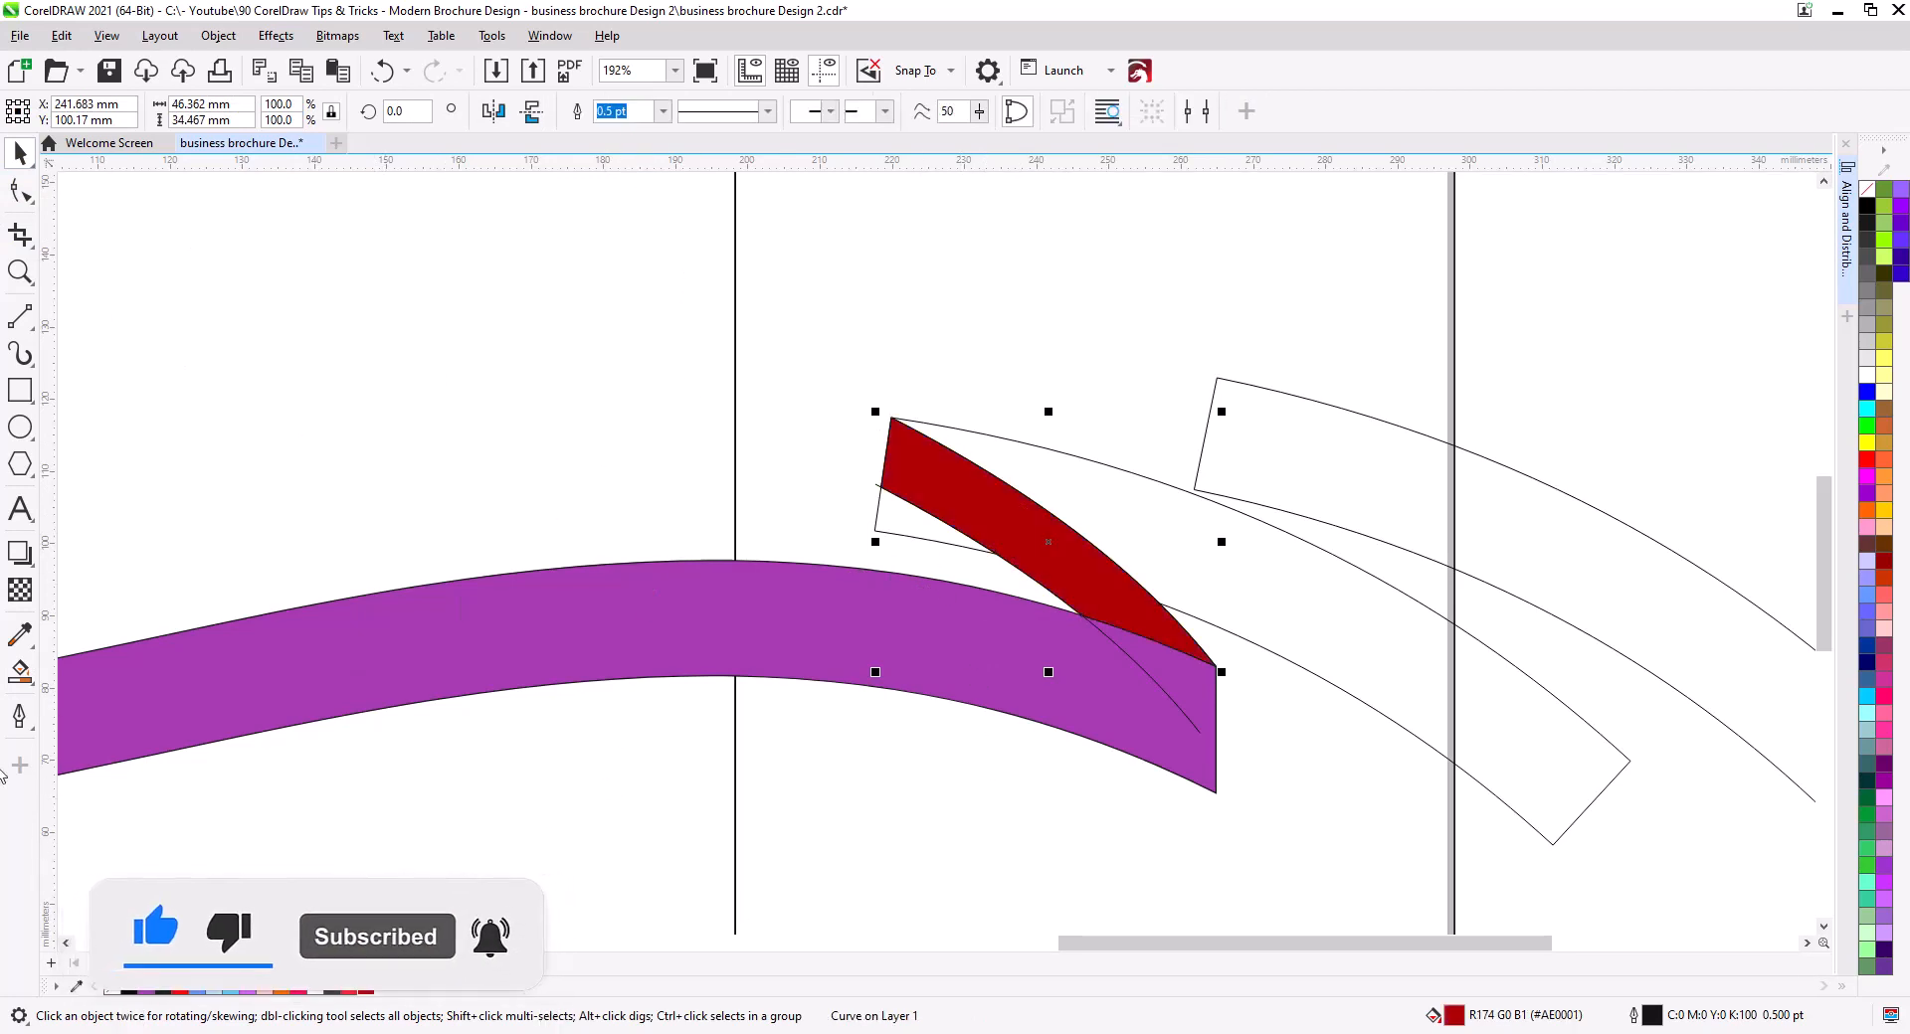
# Smart-fill the same band's section from the fold to the page edge with a 0.5 pt outline and recolor it bright red.
pyautogui.press('space')
pyautogui.click(1252, 633)
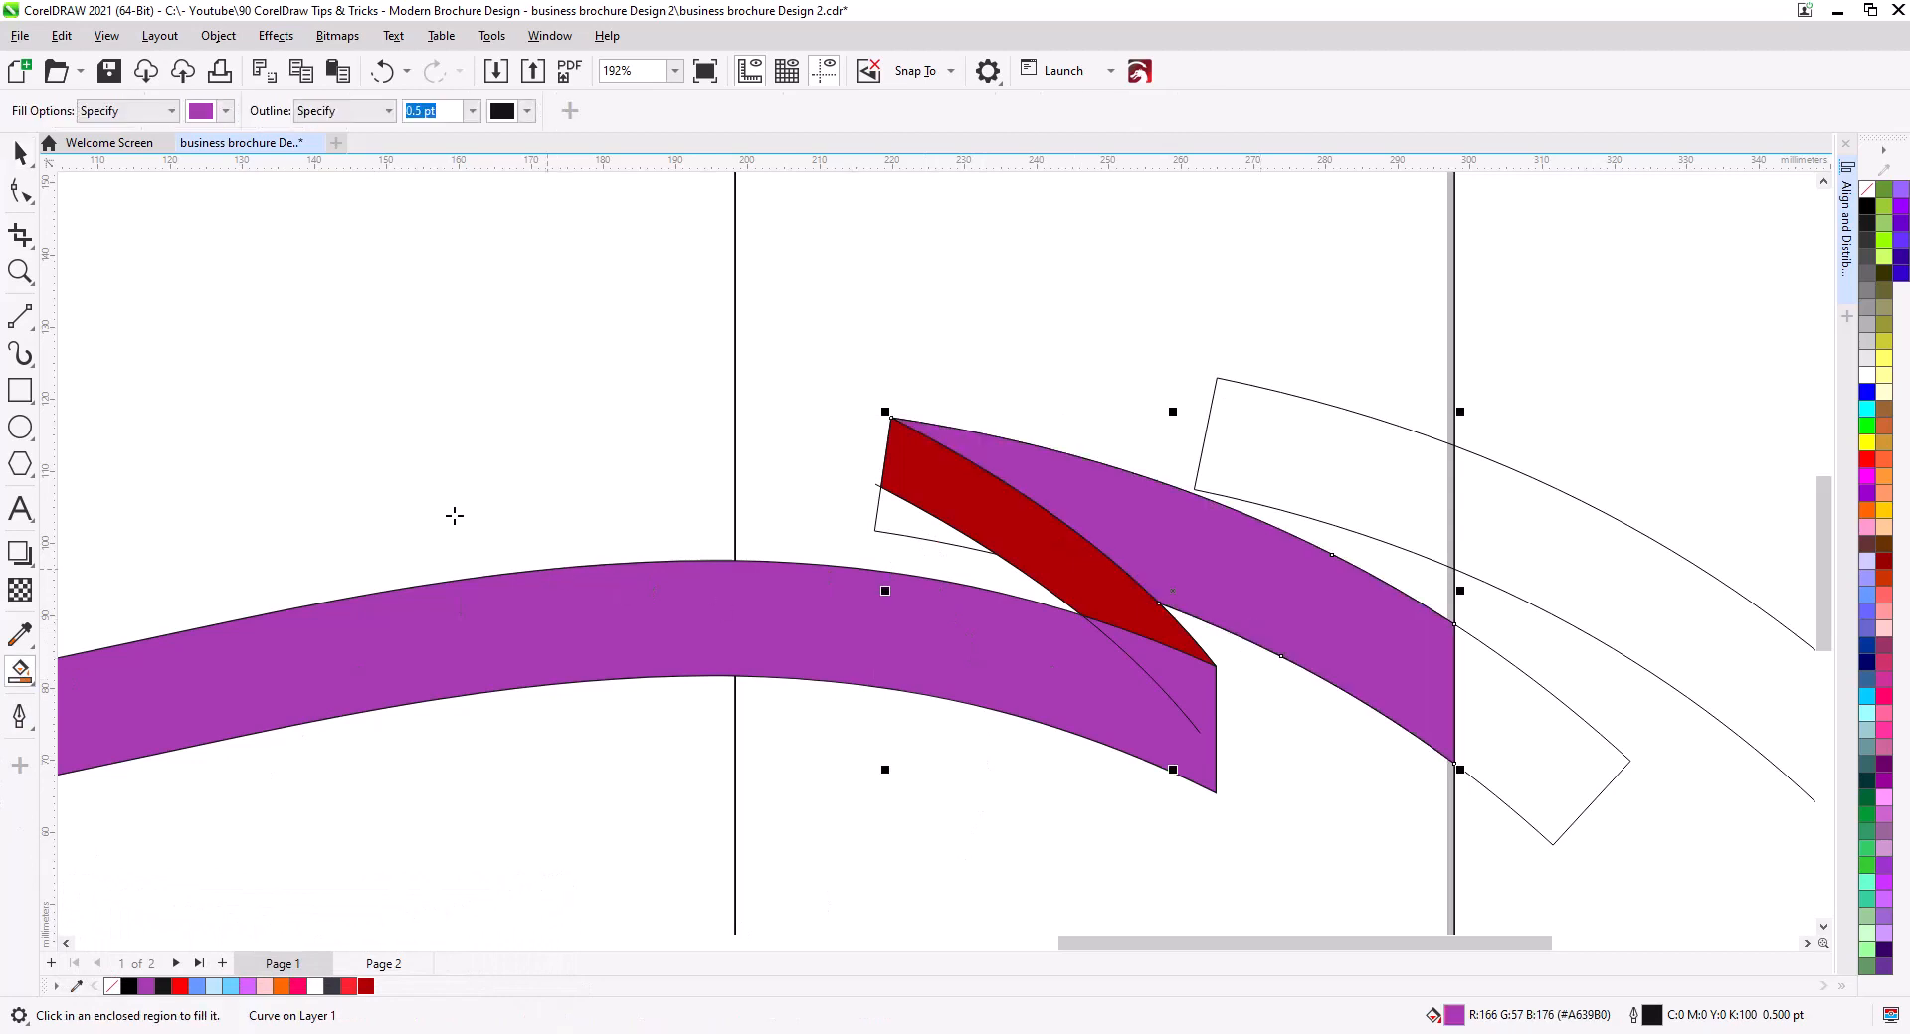
pyautogui.click(19, 191)
pyautogui.press('space')
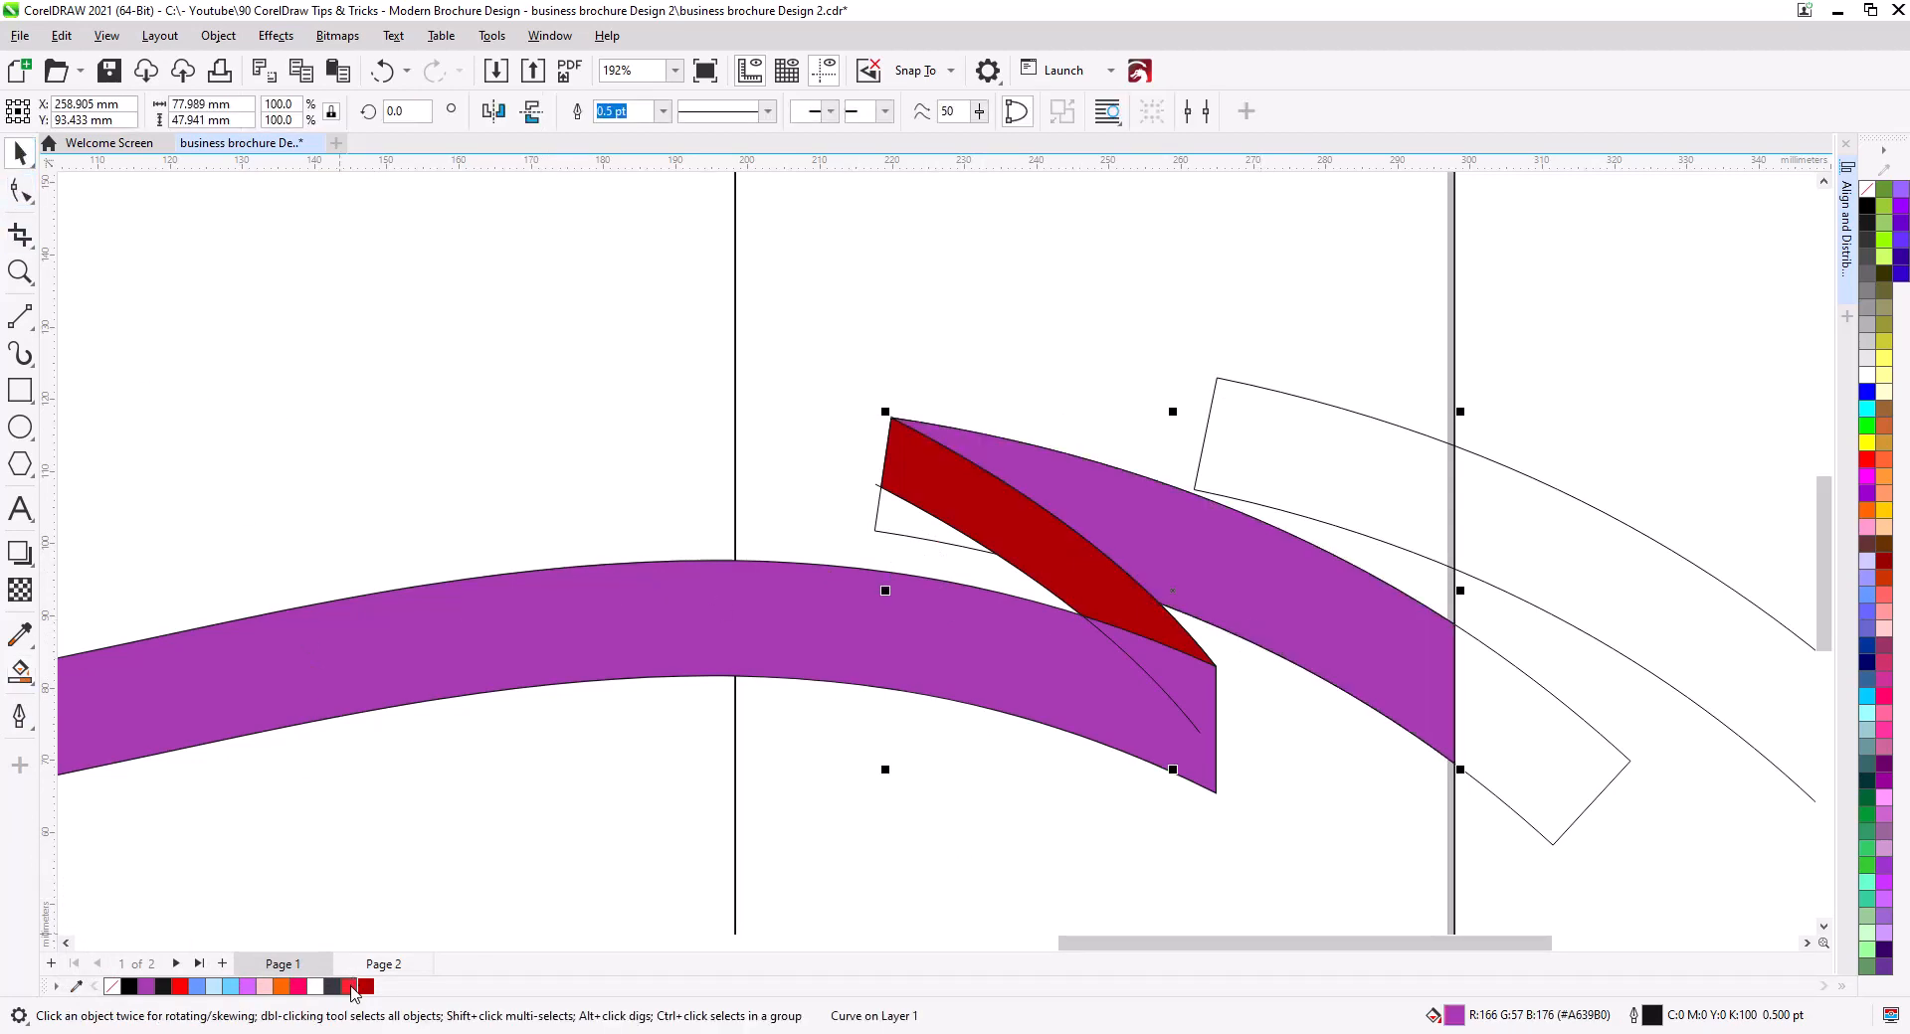
pyautogui.click(349, 985)
# Delete the first band's original outline and the lower fold curve over the purple wave.
pyautogui.click(892, 535)
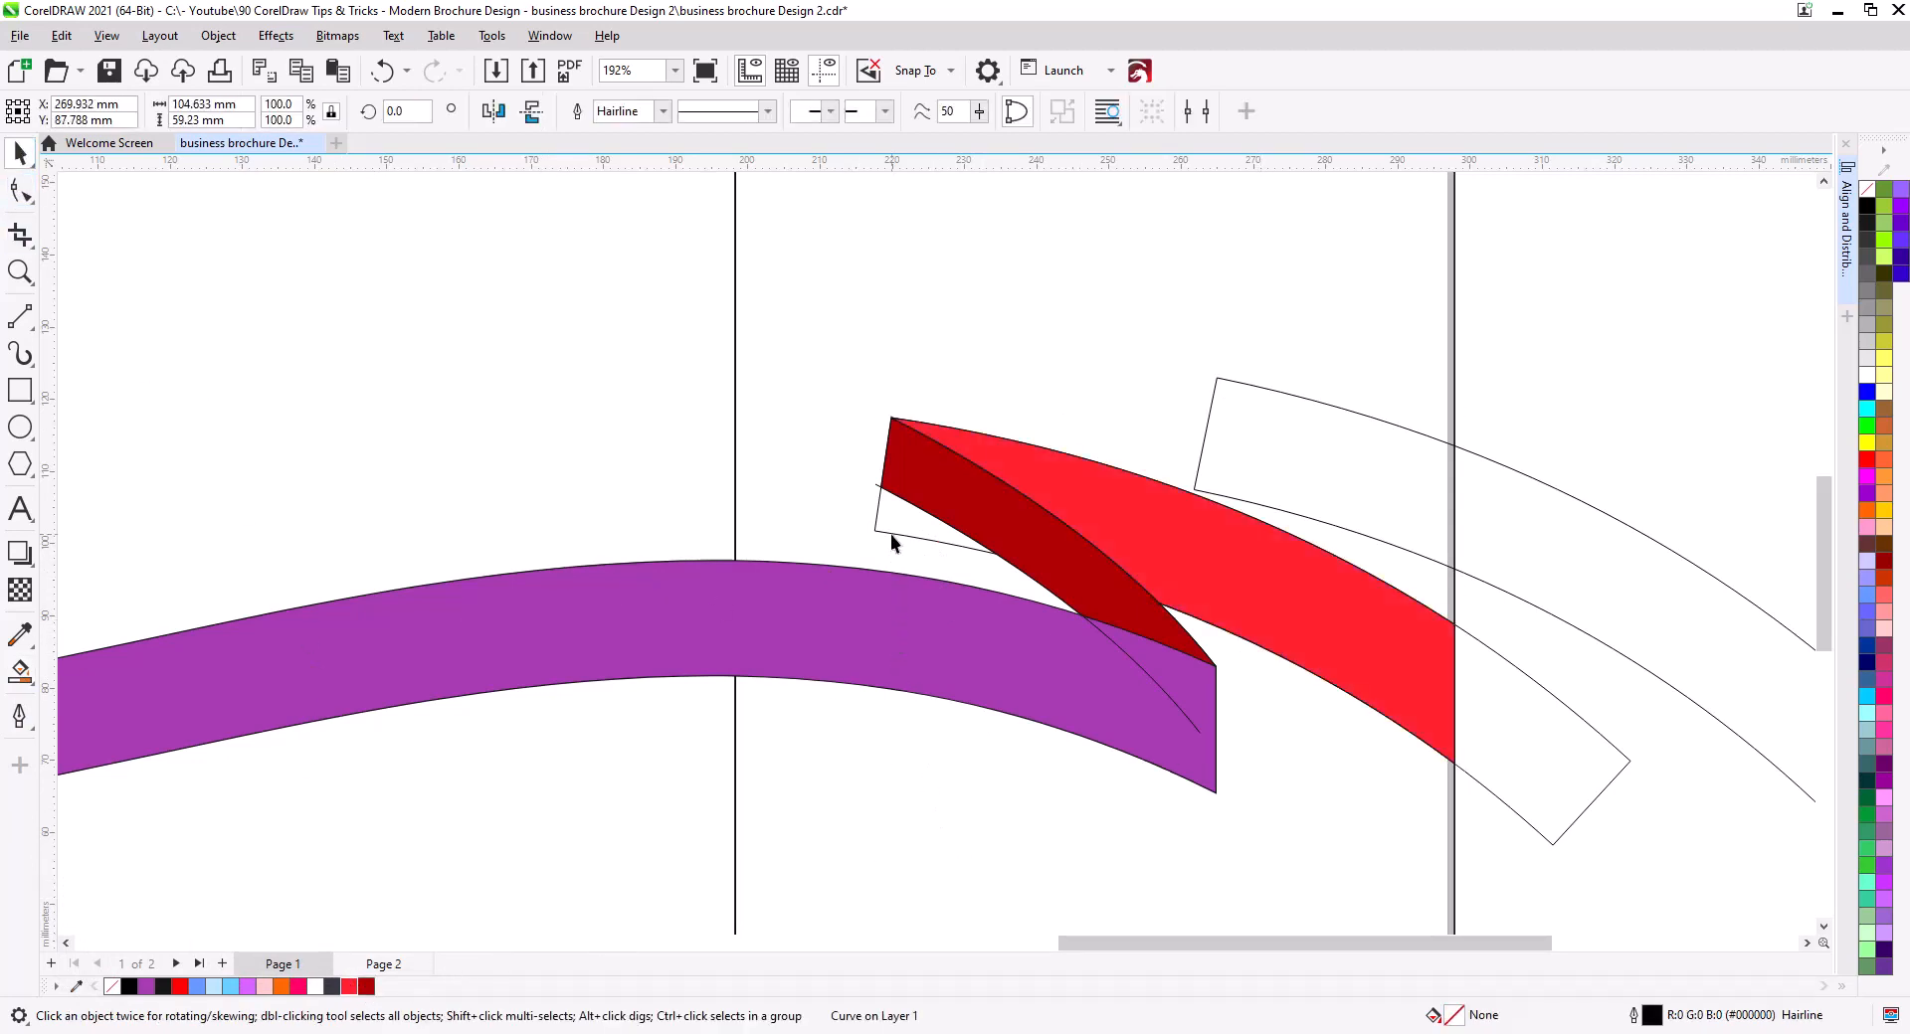
pyautogui.click(887, 532)
pyautogui.press('Delete')
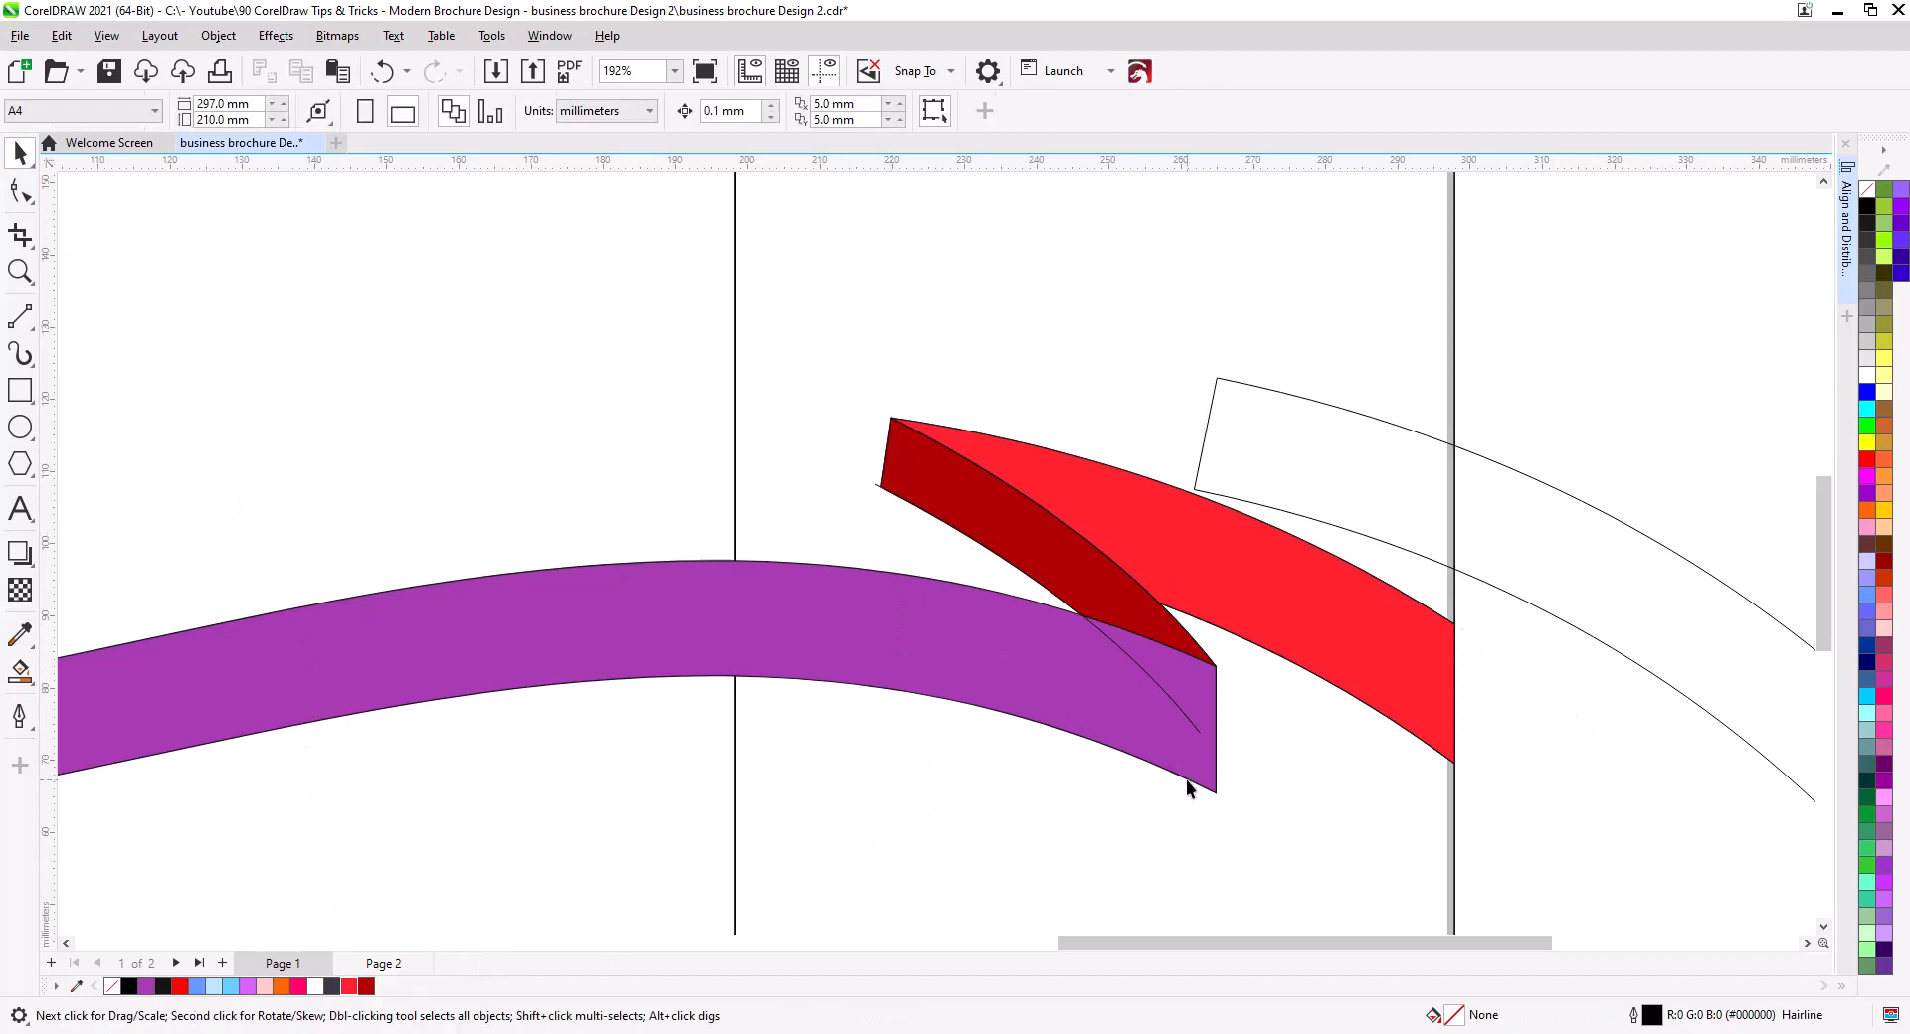
pyautogui.click(1193, 725)
pyautogui.press('Delete')
# Draw a line about 33 by 34 mm from the remaining band's upper corner to the red band's page-edge corner and bow it outward.
pyautogui.moveTo(1619, 767); pyautogui.dragTo(1181, 838)
pyautogui.scroll(1, 1100, 781)
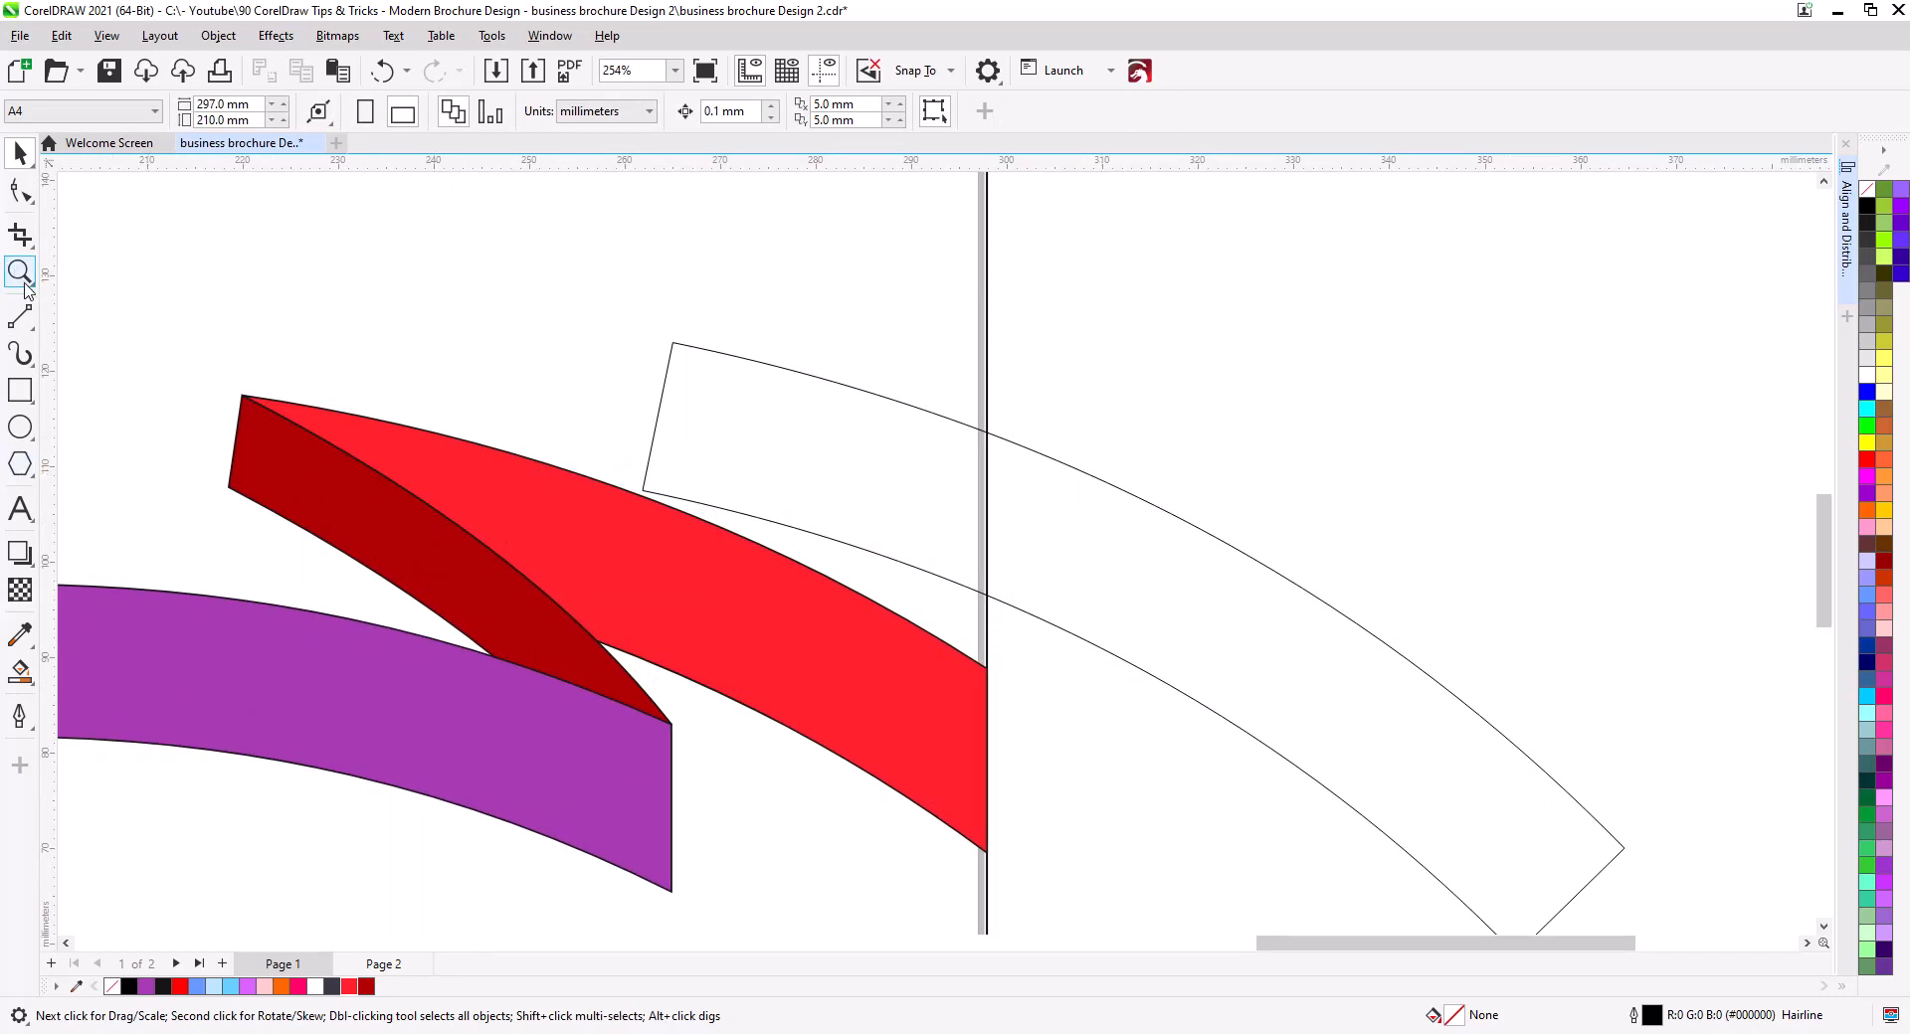
pyautogui.click(20, 317)
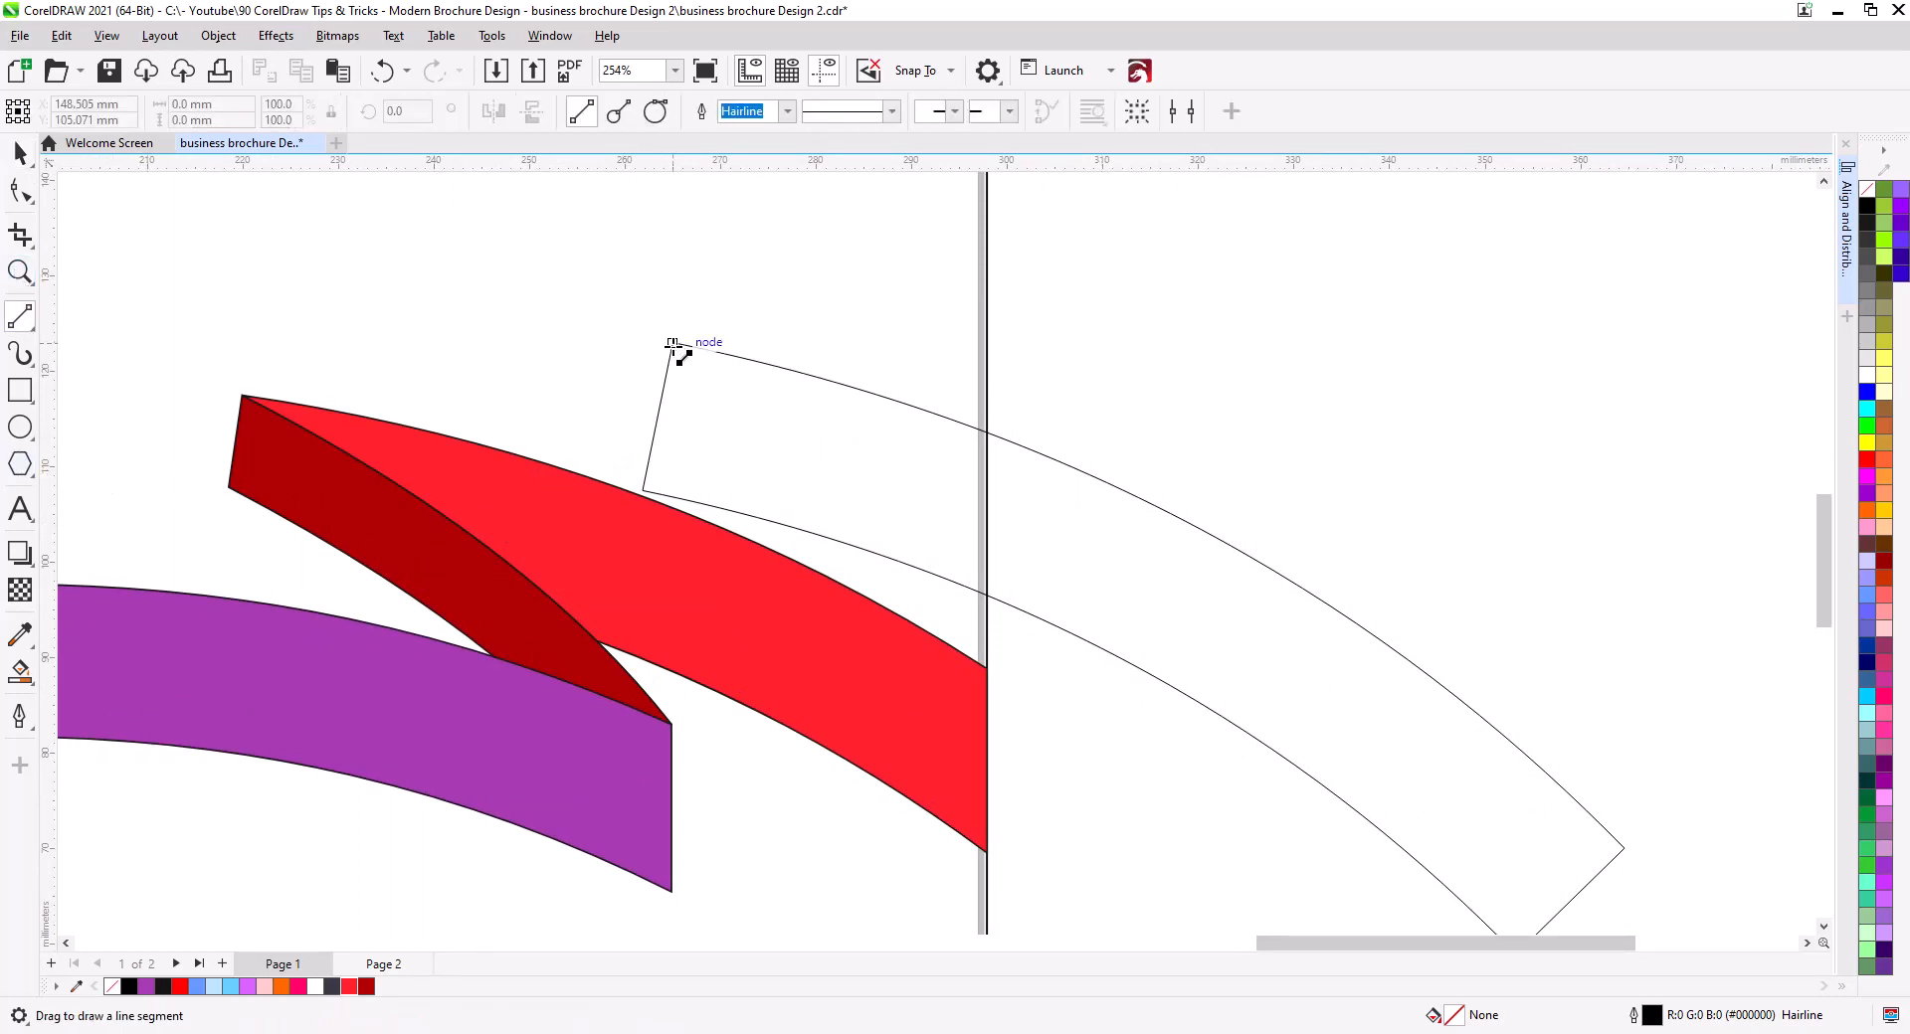
pyautogui.moveTo(674, 345); pyautogui.dragTo(985, 669)
pyautogui.click(18, 193)
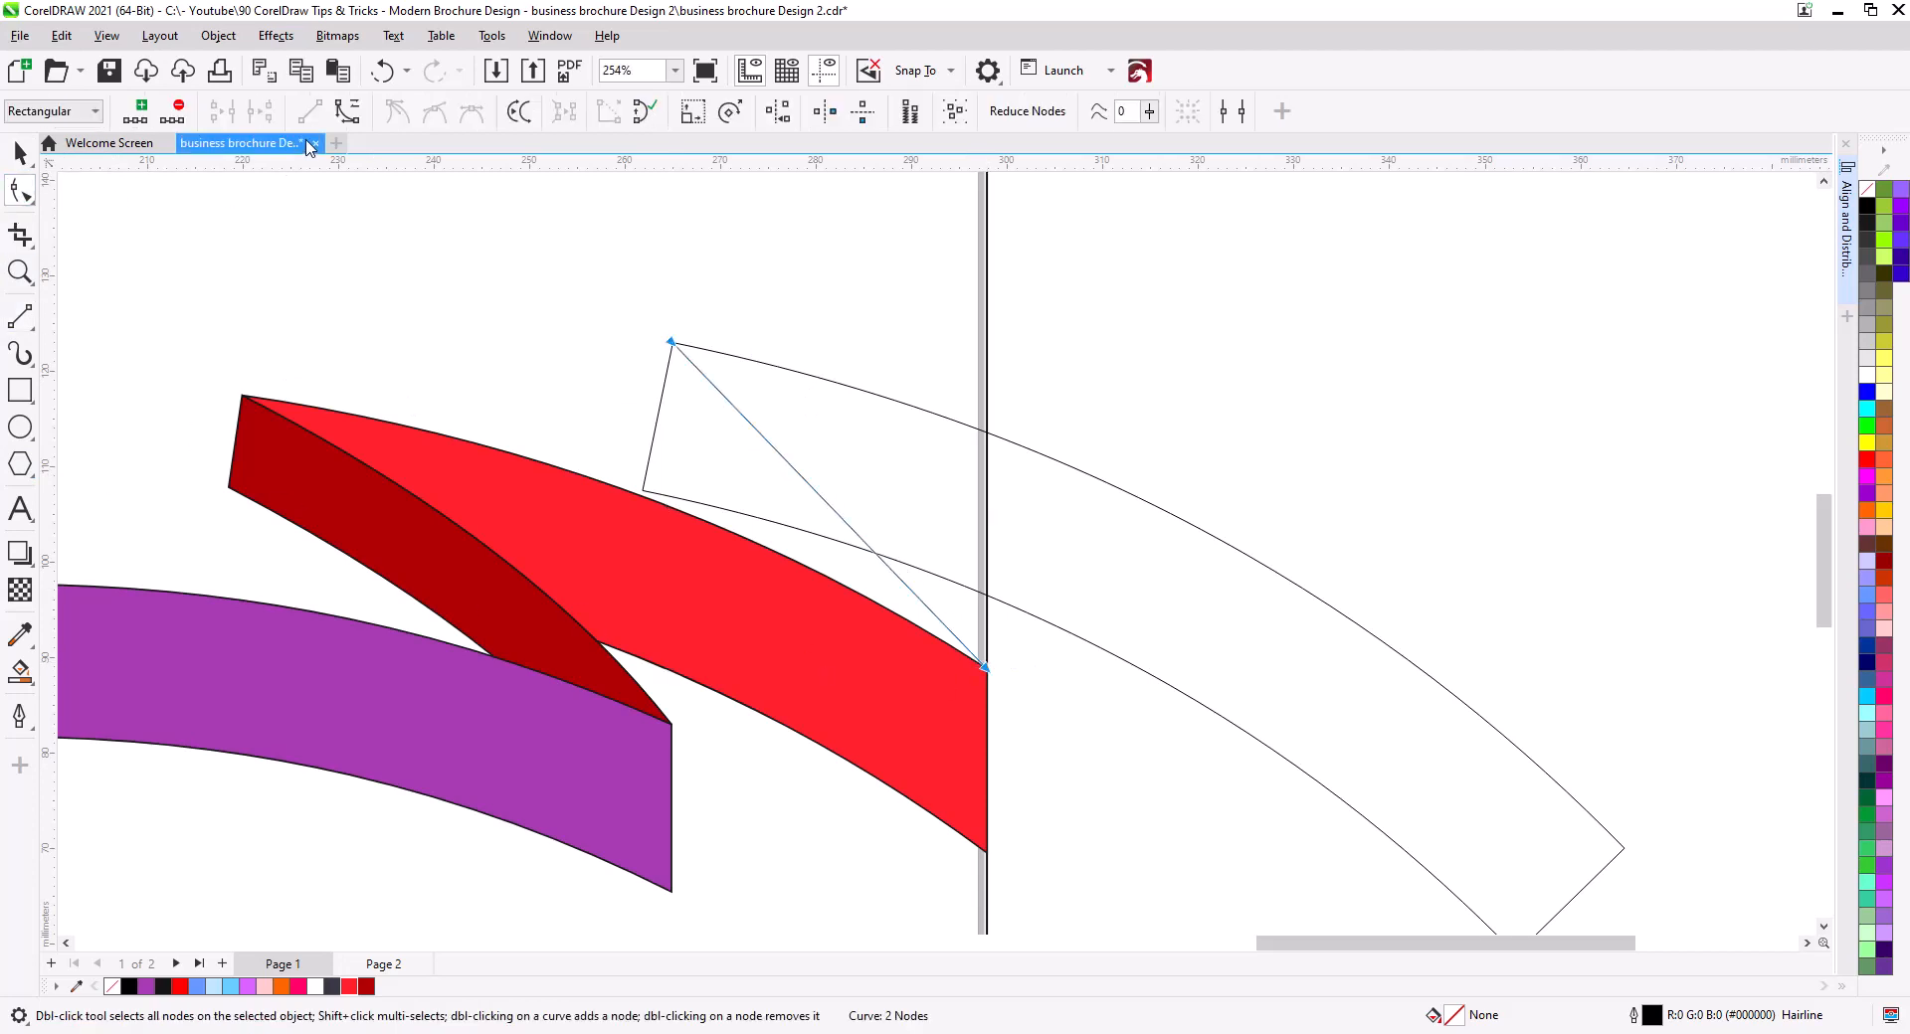
pyautogui.moveTo(850, 534); pyautogui.dragTo(875, 521)
pyautogui.click(17, 153)
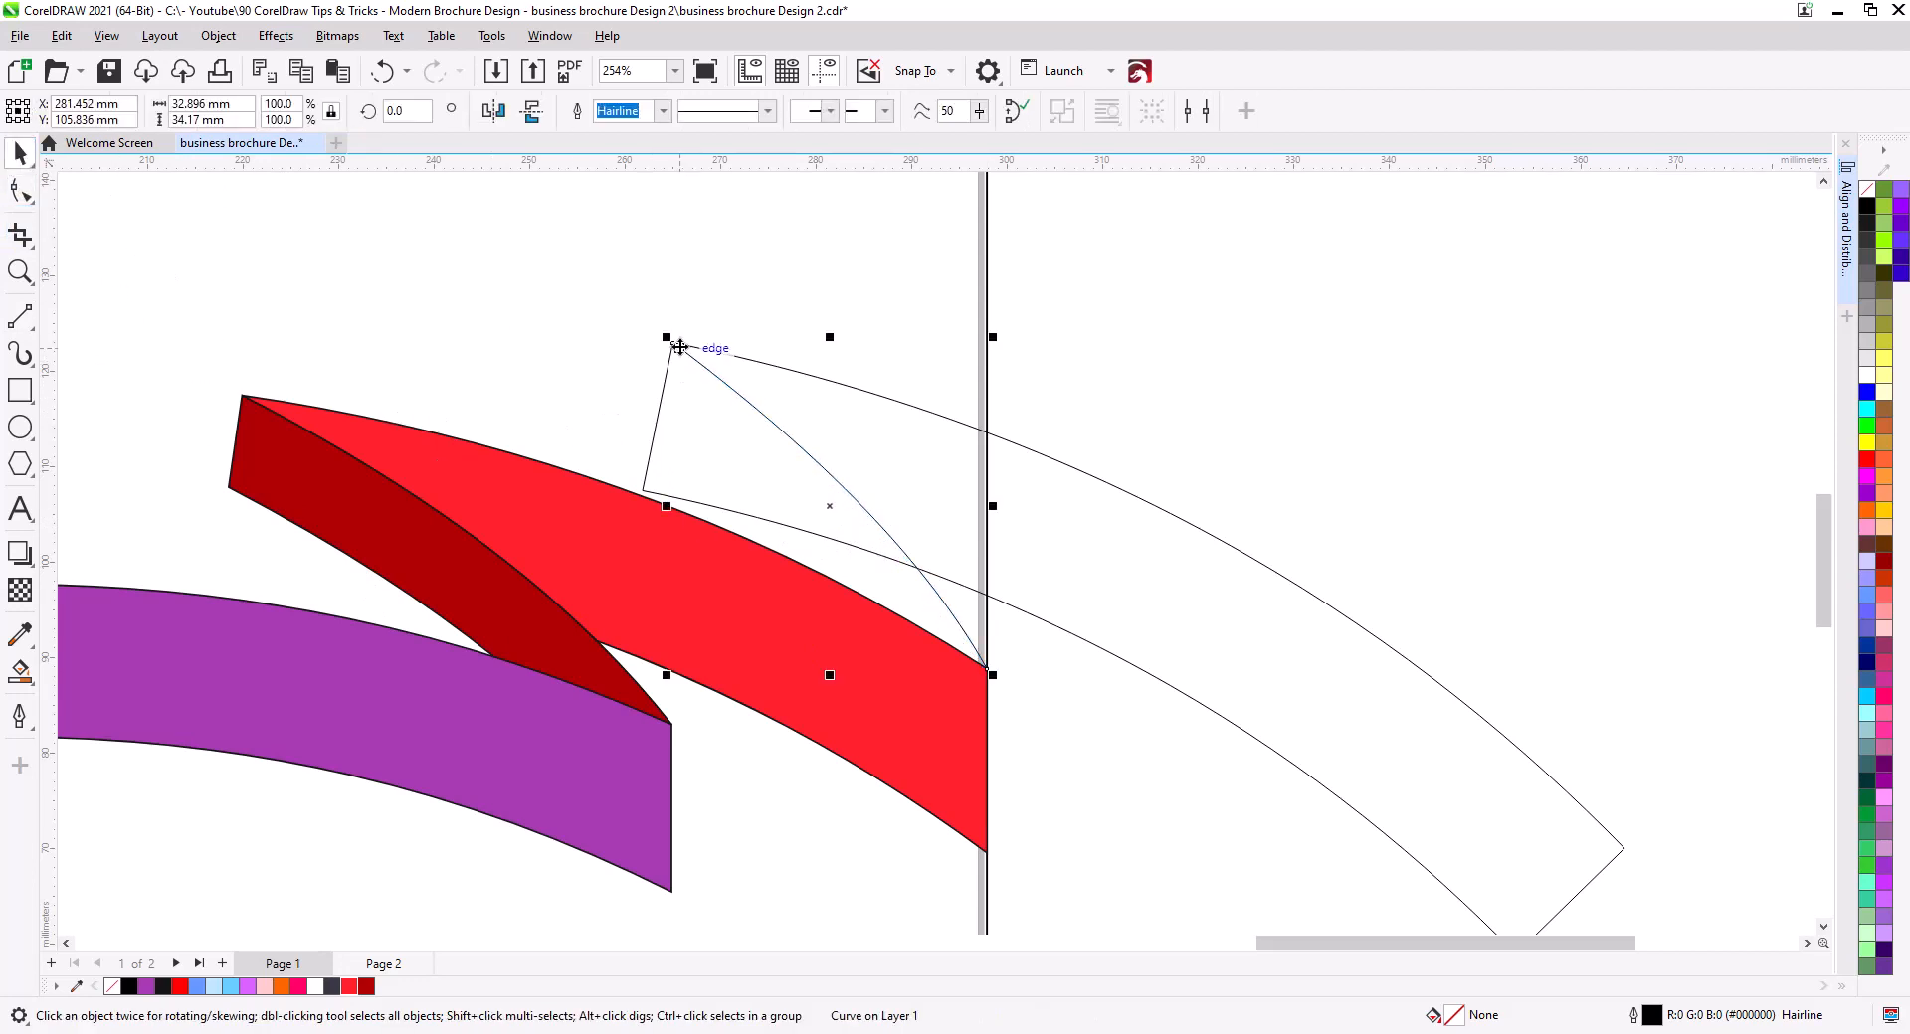
# Copy the new bowed curve lower so that it starts on the remaining band's short end edge, keeping the original in place.
pyautogui.moveTo(677, 344); pyautogui.dragTo(650, 453)
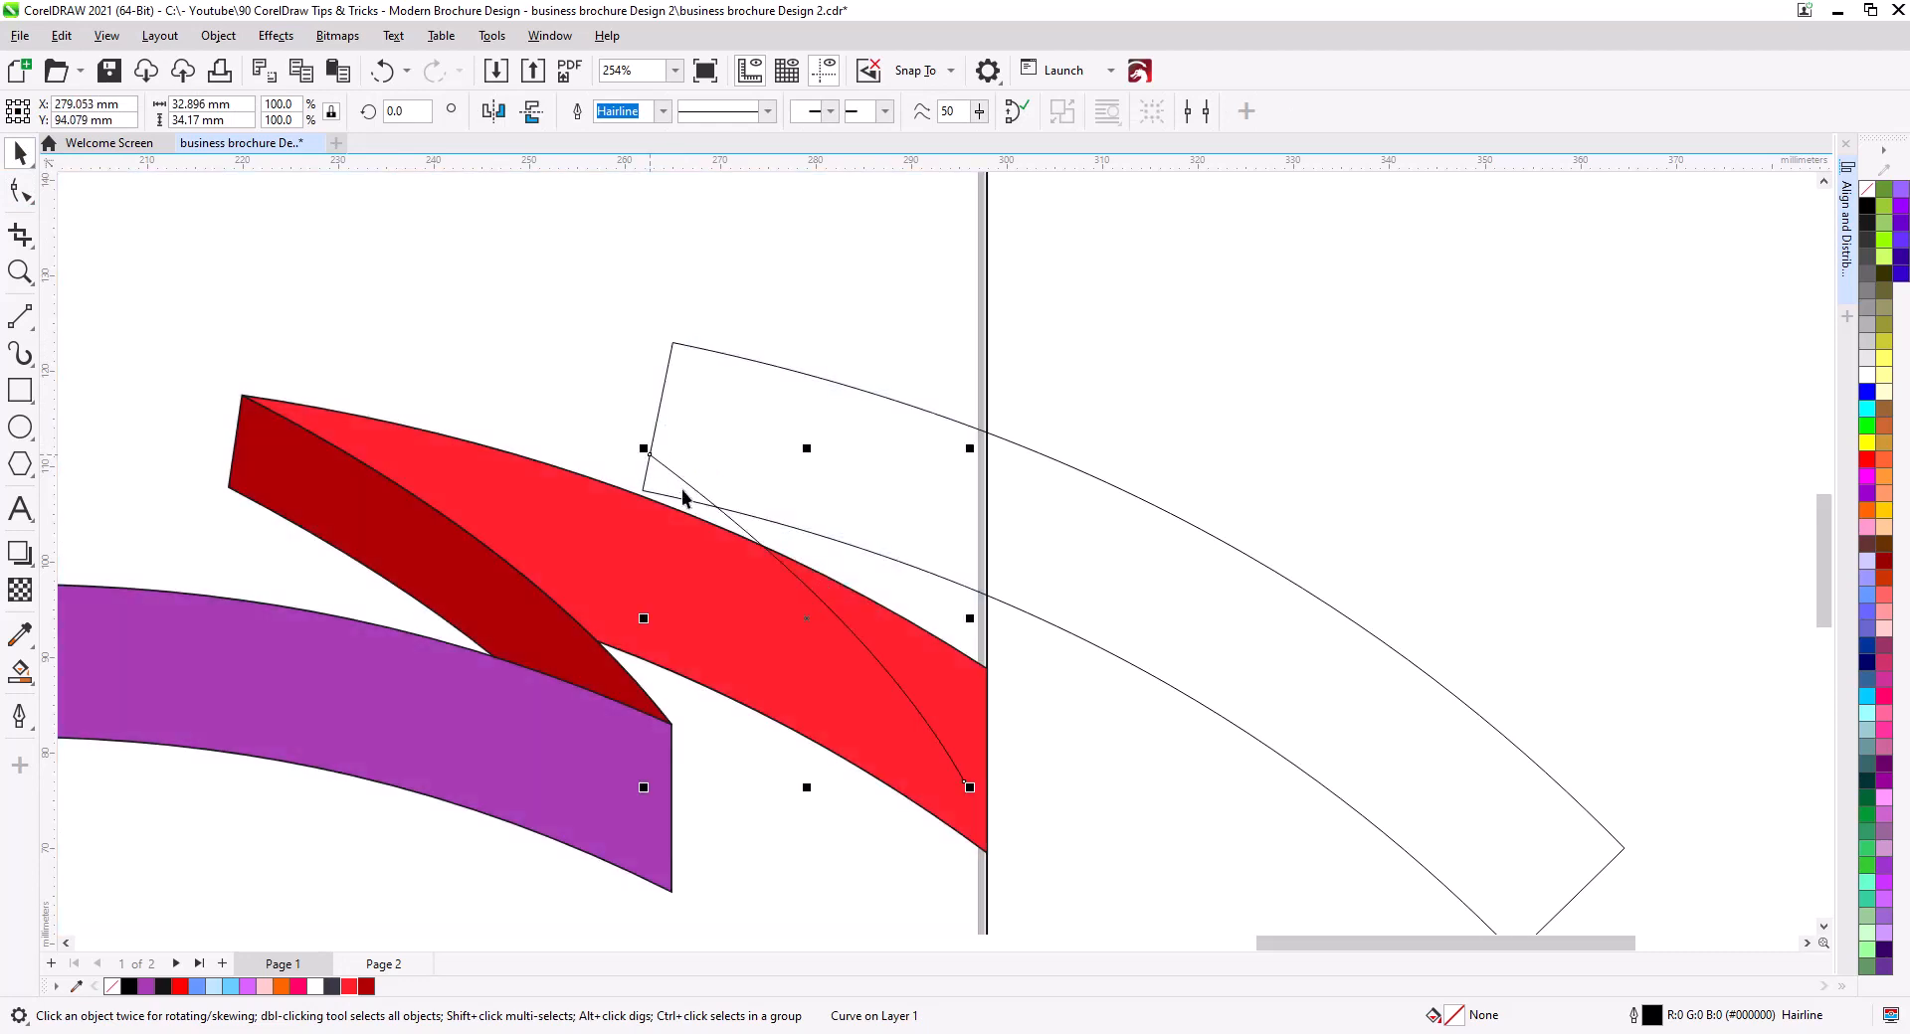
pyautogui.hotkey('ctrl', 'z')
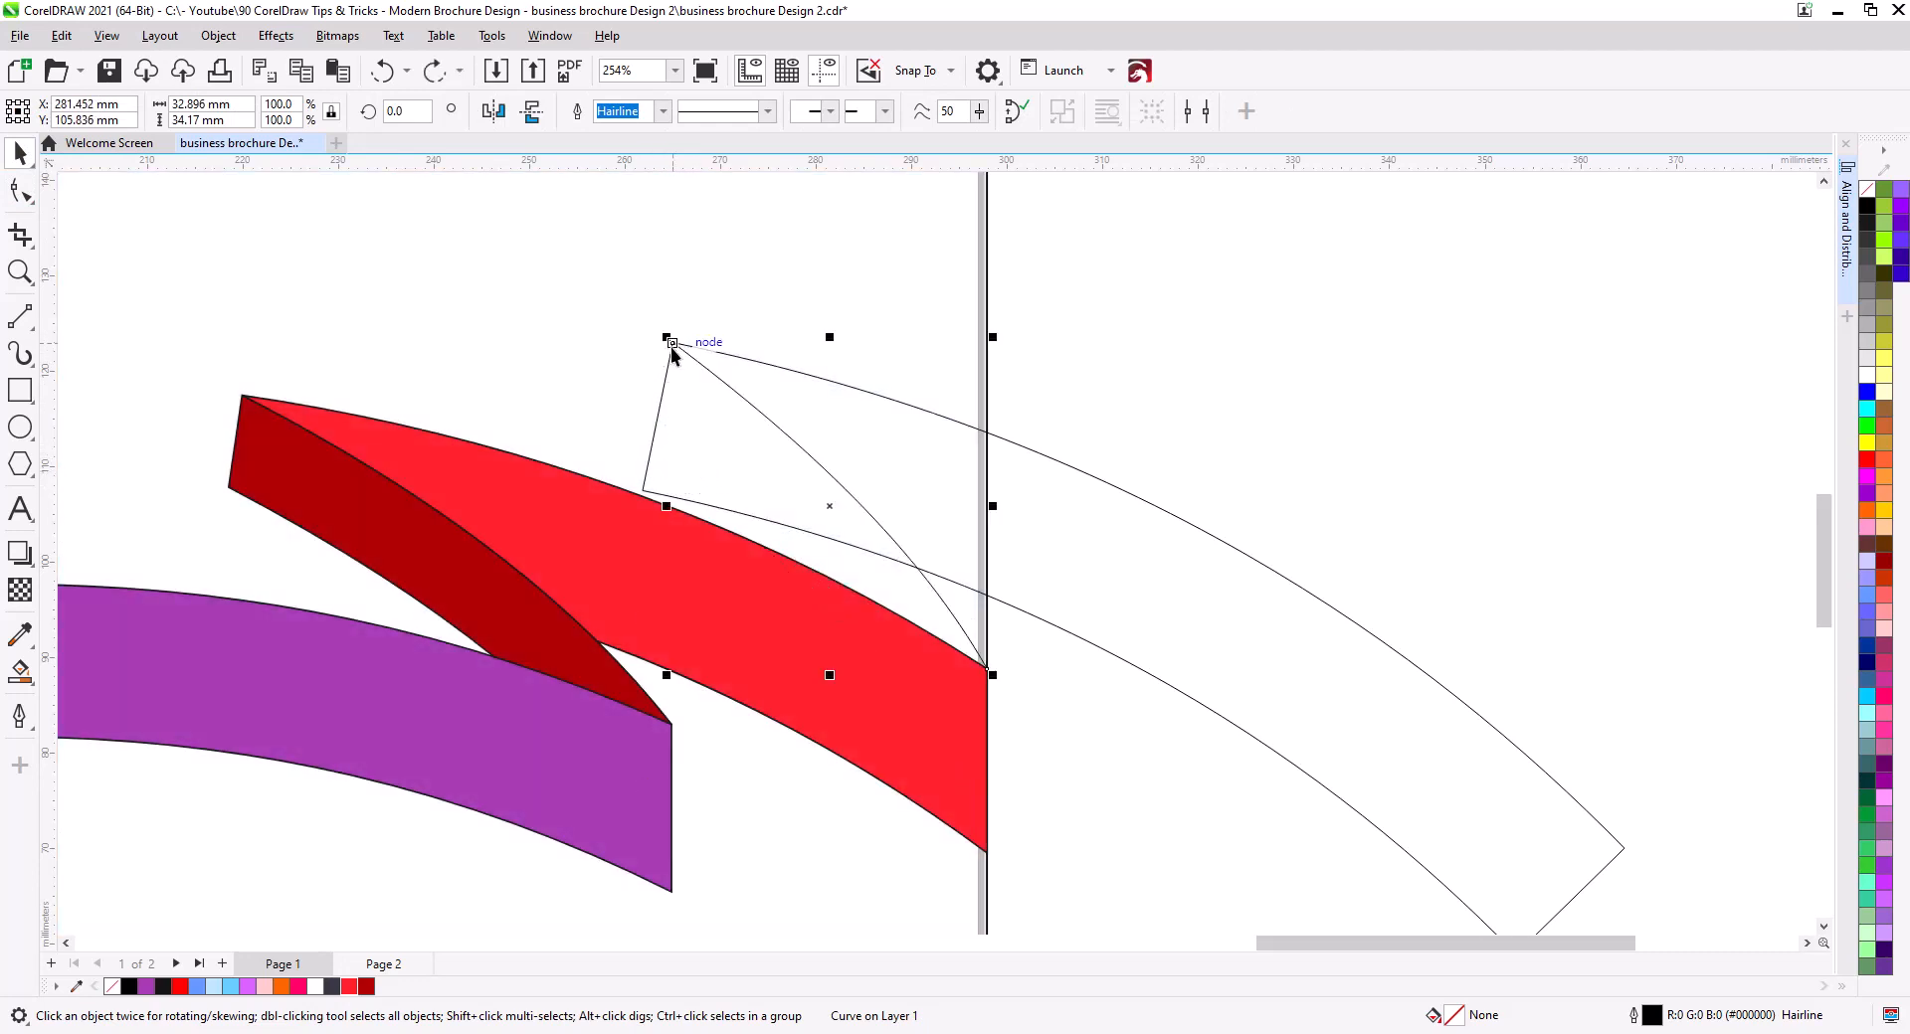
pyautogui.moveTo(672, 349); pyautogui.dragTo(653, 451)
pyautogui.click(699, 505)
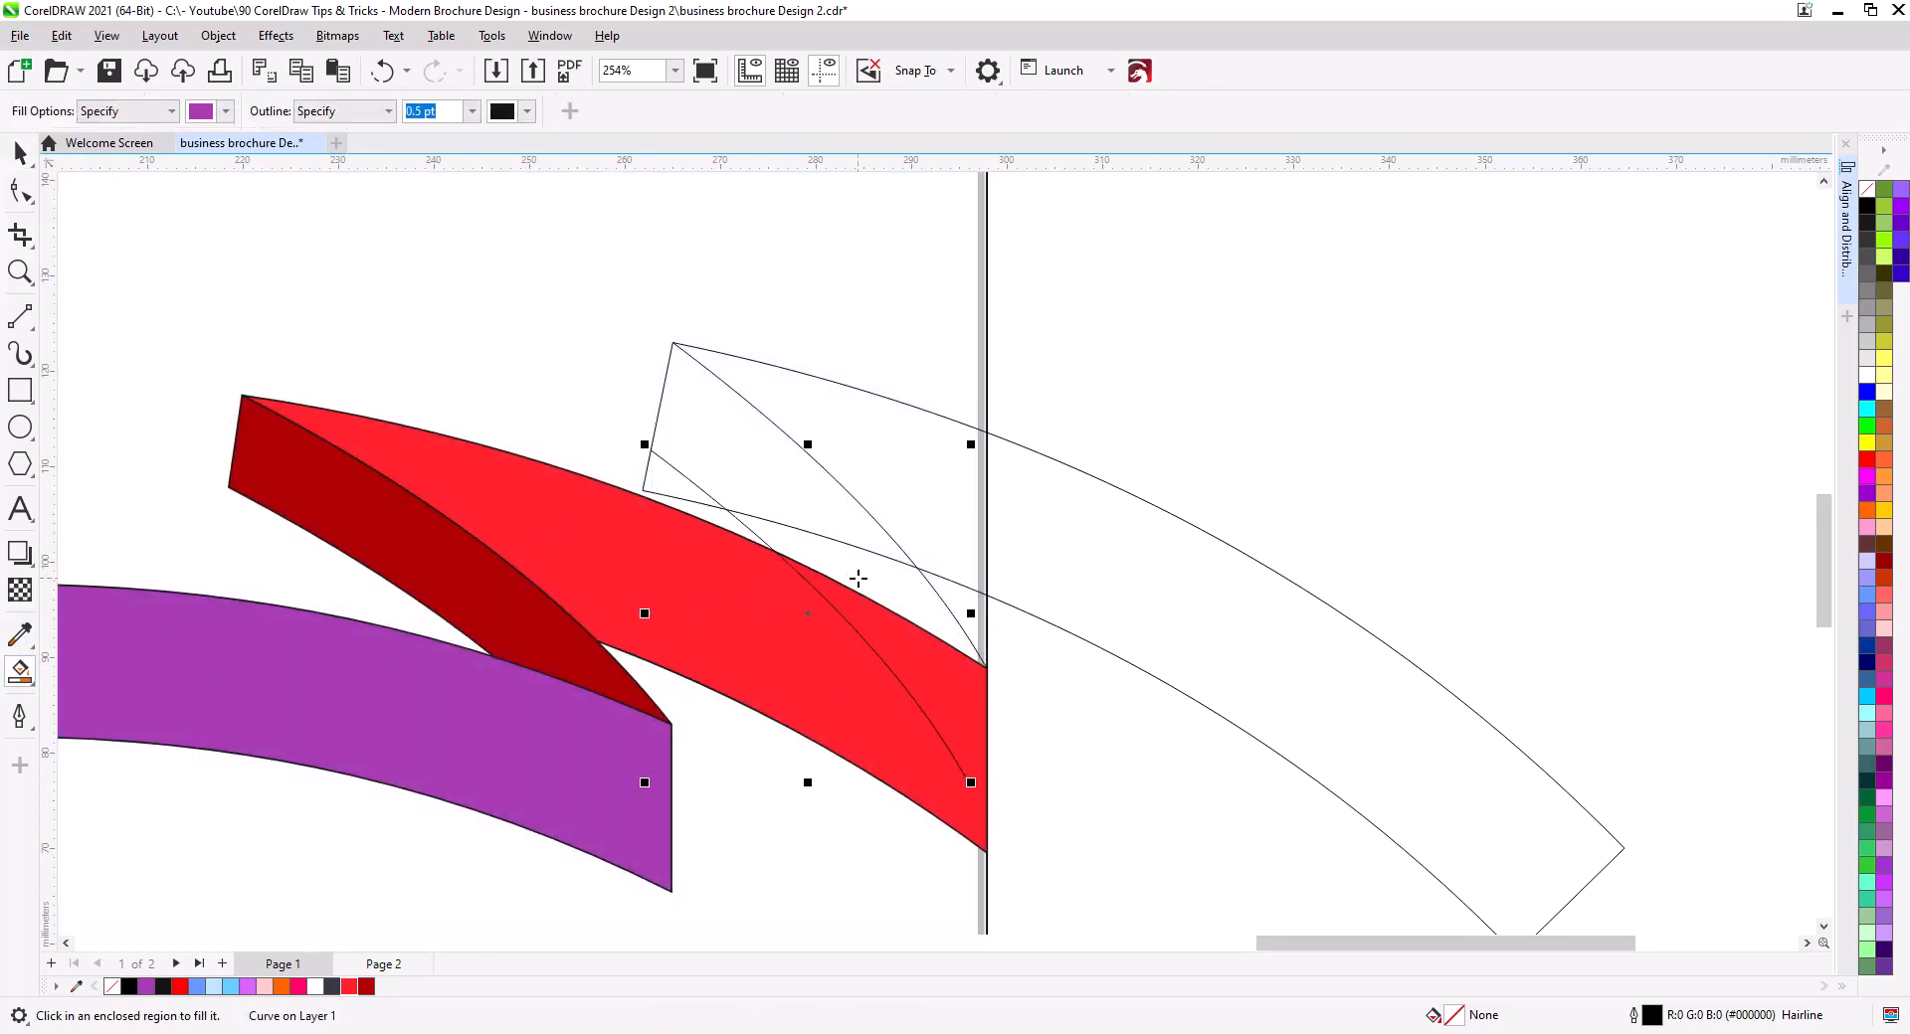
# Smart-fill the second fold's two sections in purple with a 0.5 pt outline, and make the band section beside it bright red.
pyautogui.click(856, 571)
pyautogui.click(789, 477)
pyautogui.click(971, 469)
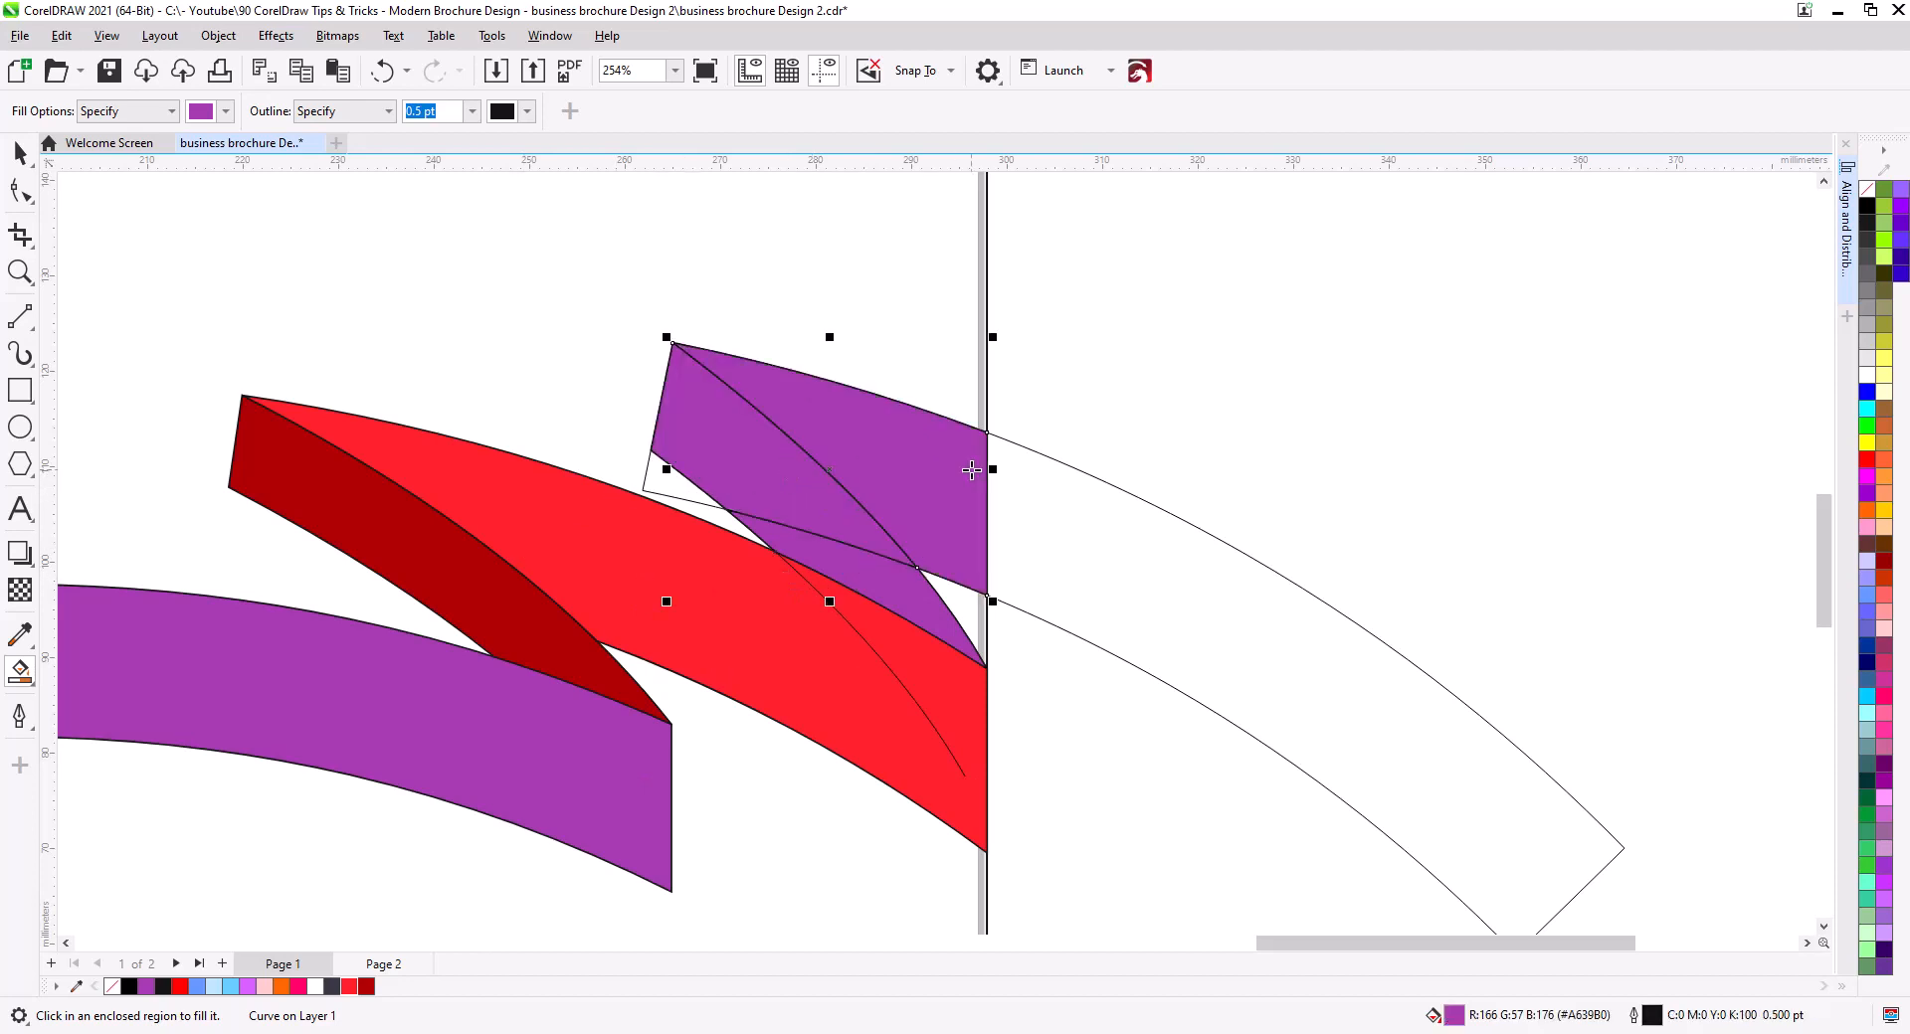
pyautogui.click(19, 152)
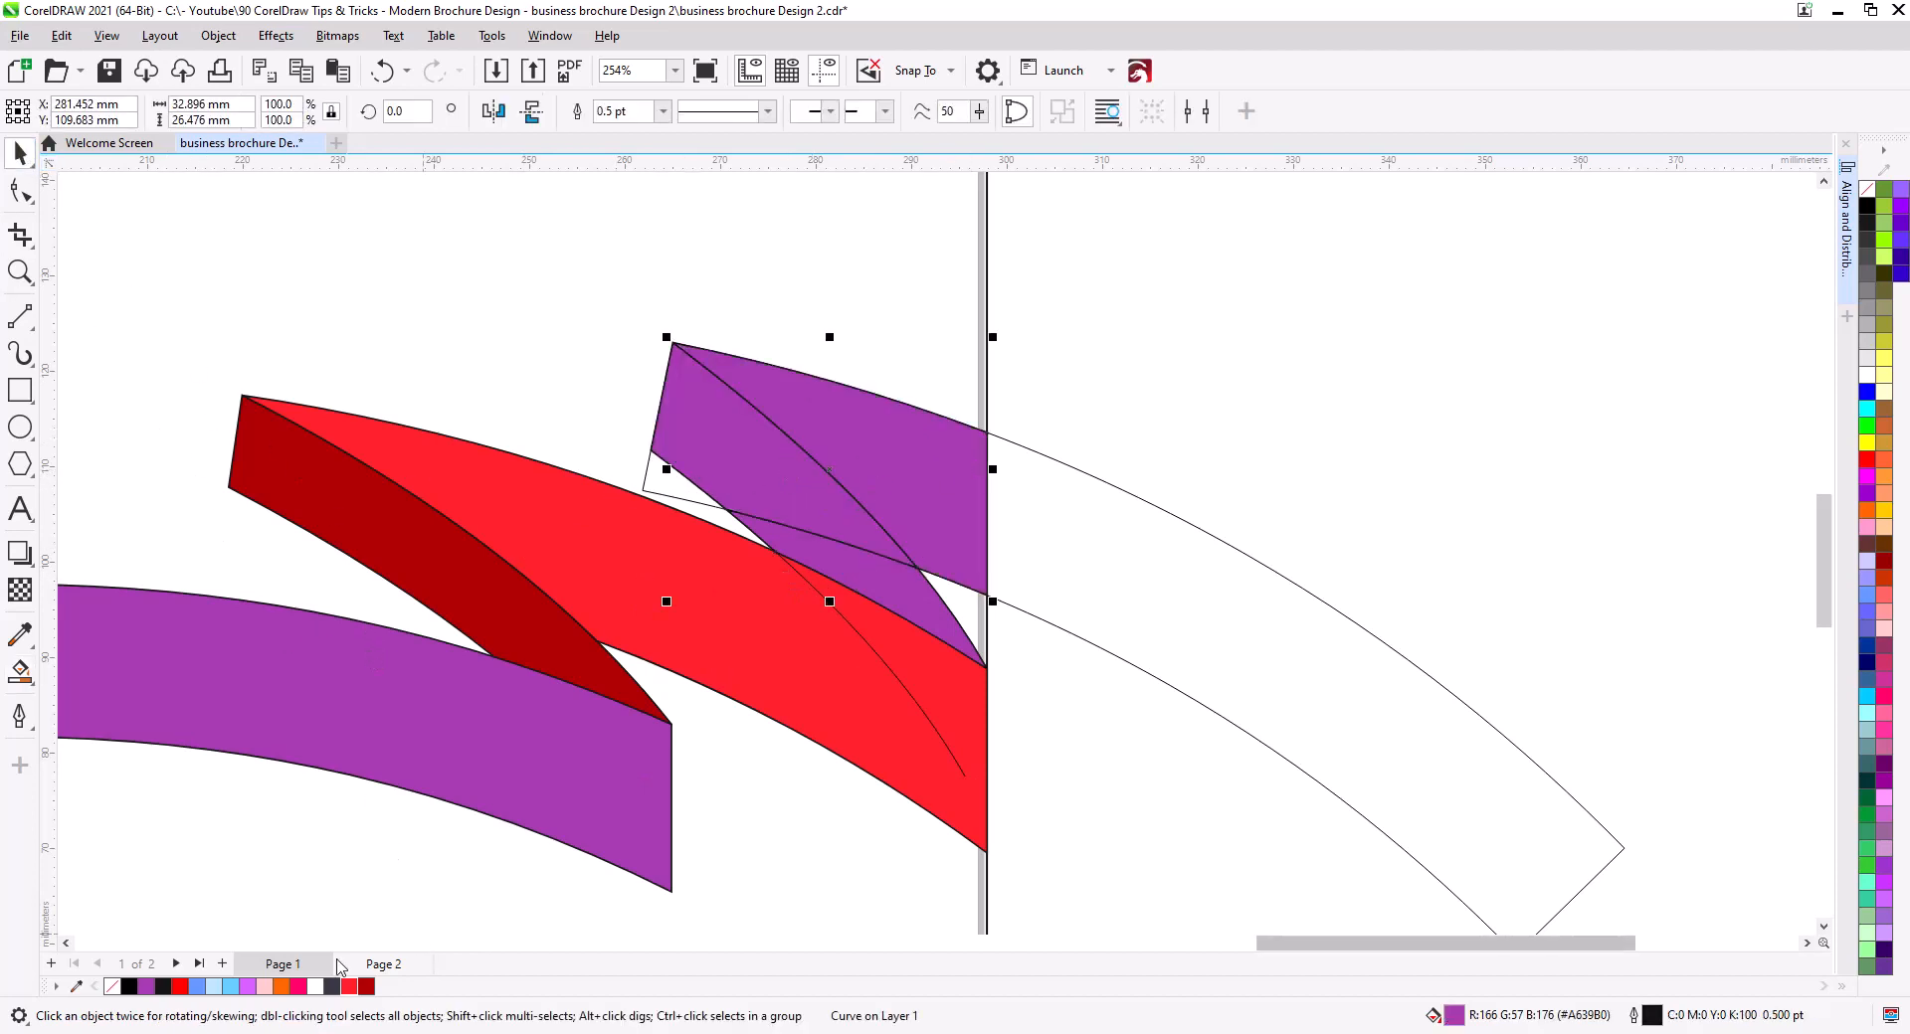
pyautogui.click(349, 986)
# Weld the two purple sections of the second fold into one shape and fill it with the first fold's dark red.
pyautogui.keyDown('shift'); pyautogui.click(875, 594); pyautogui.keyUp('shift')
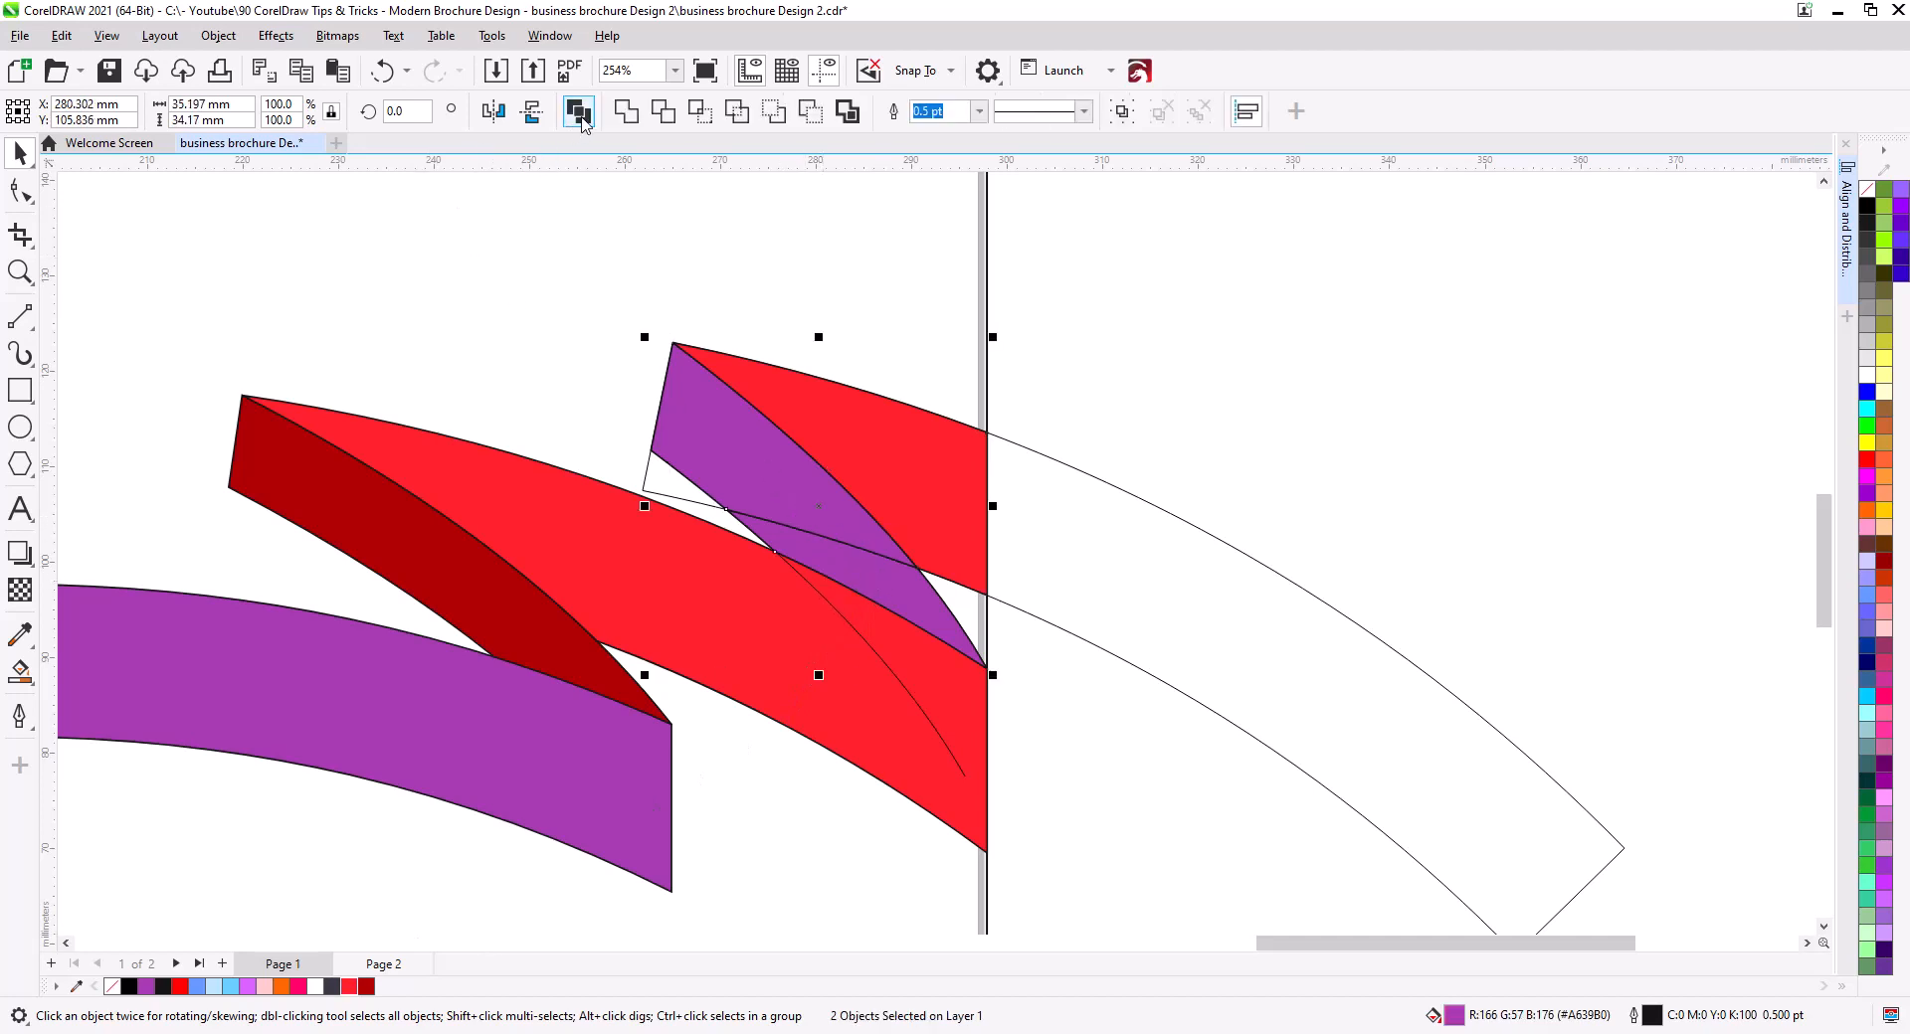
pyautogui.click(626, 110)
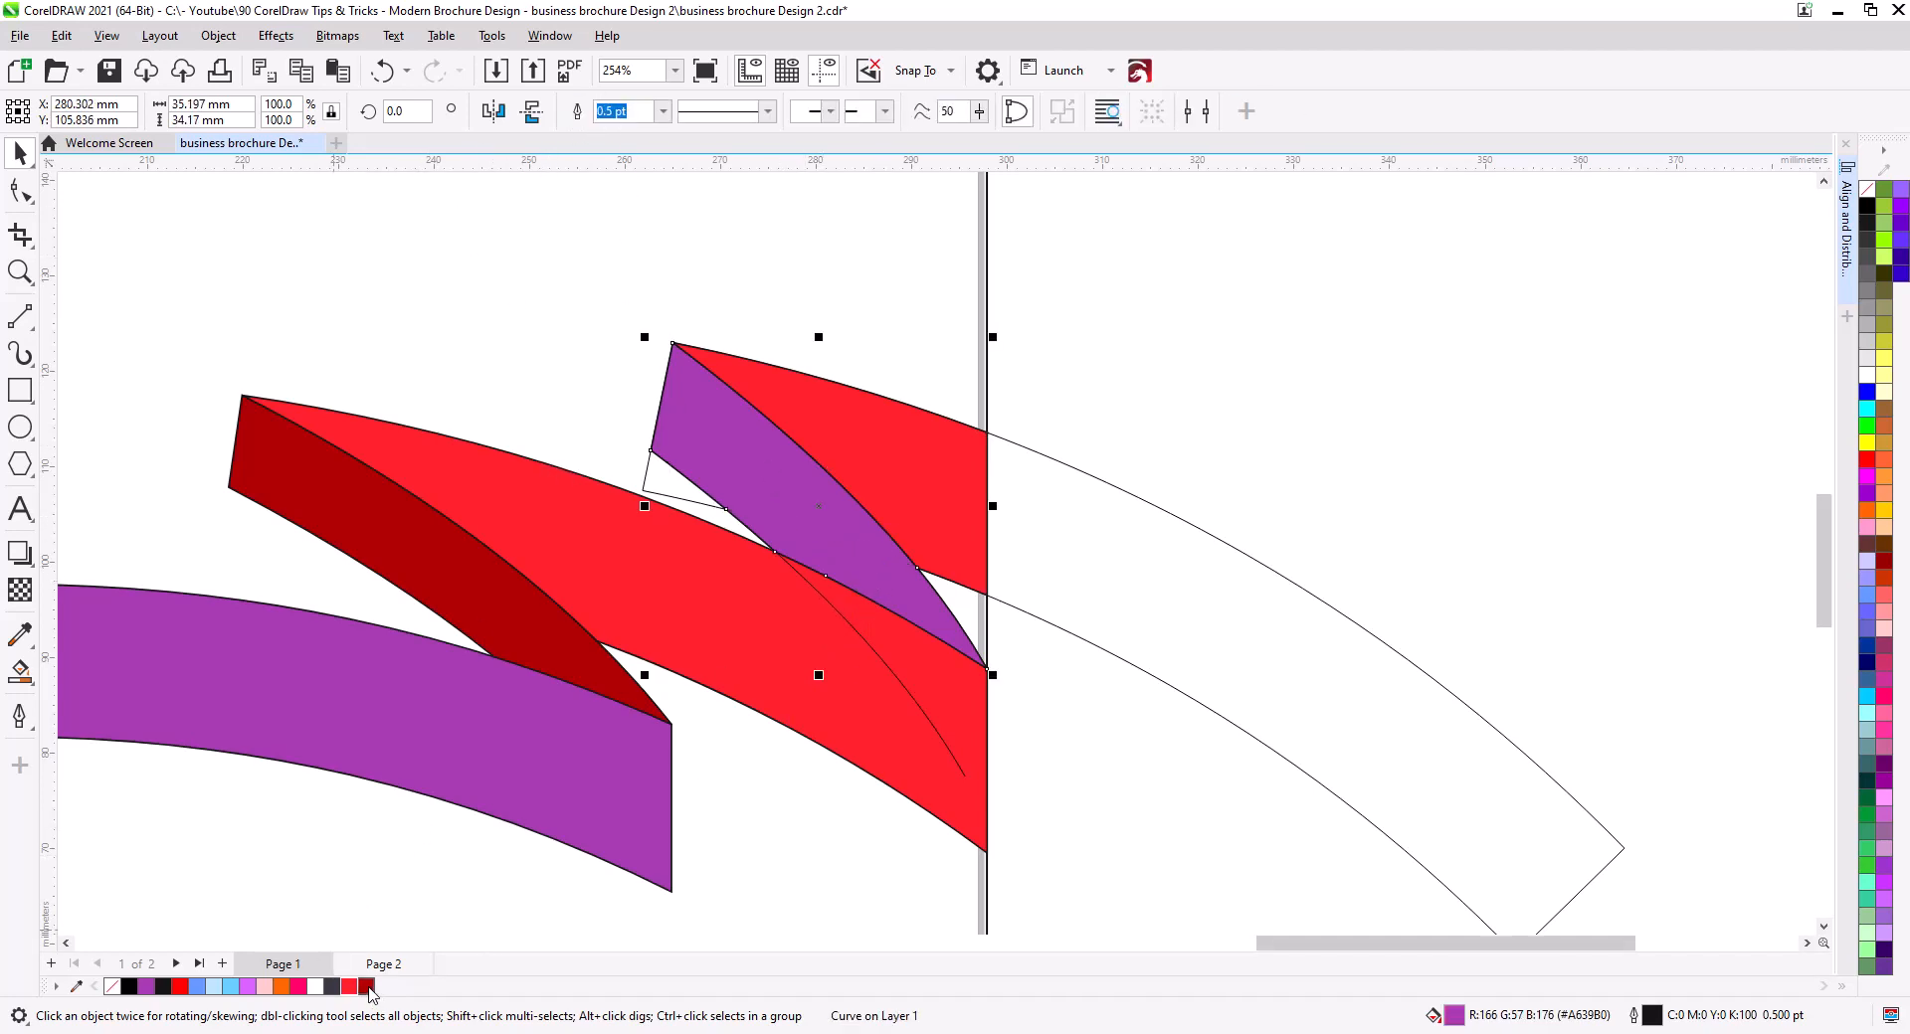
pyautogui.click(366, 985)
pyautogui.click(1101, 772)
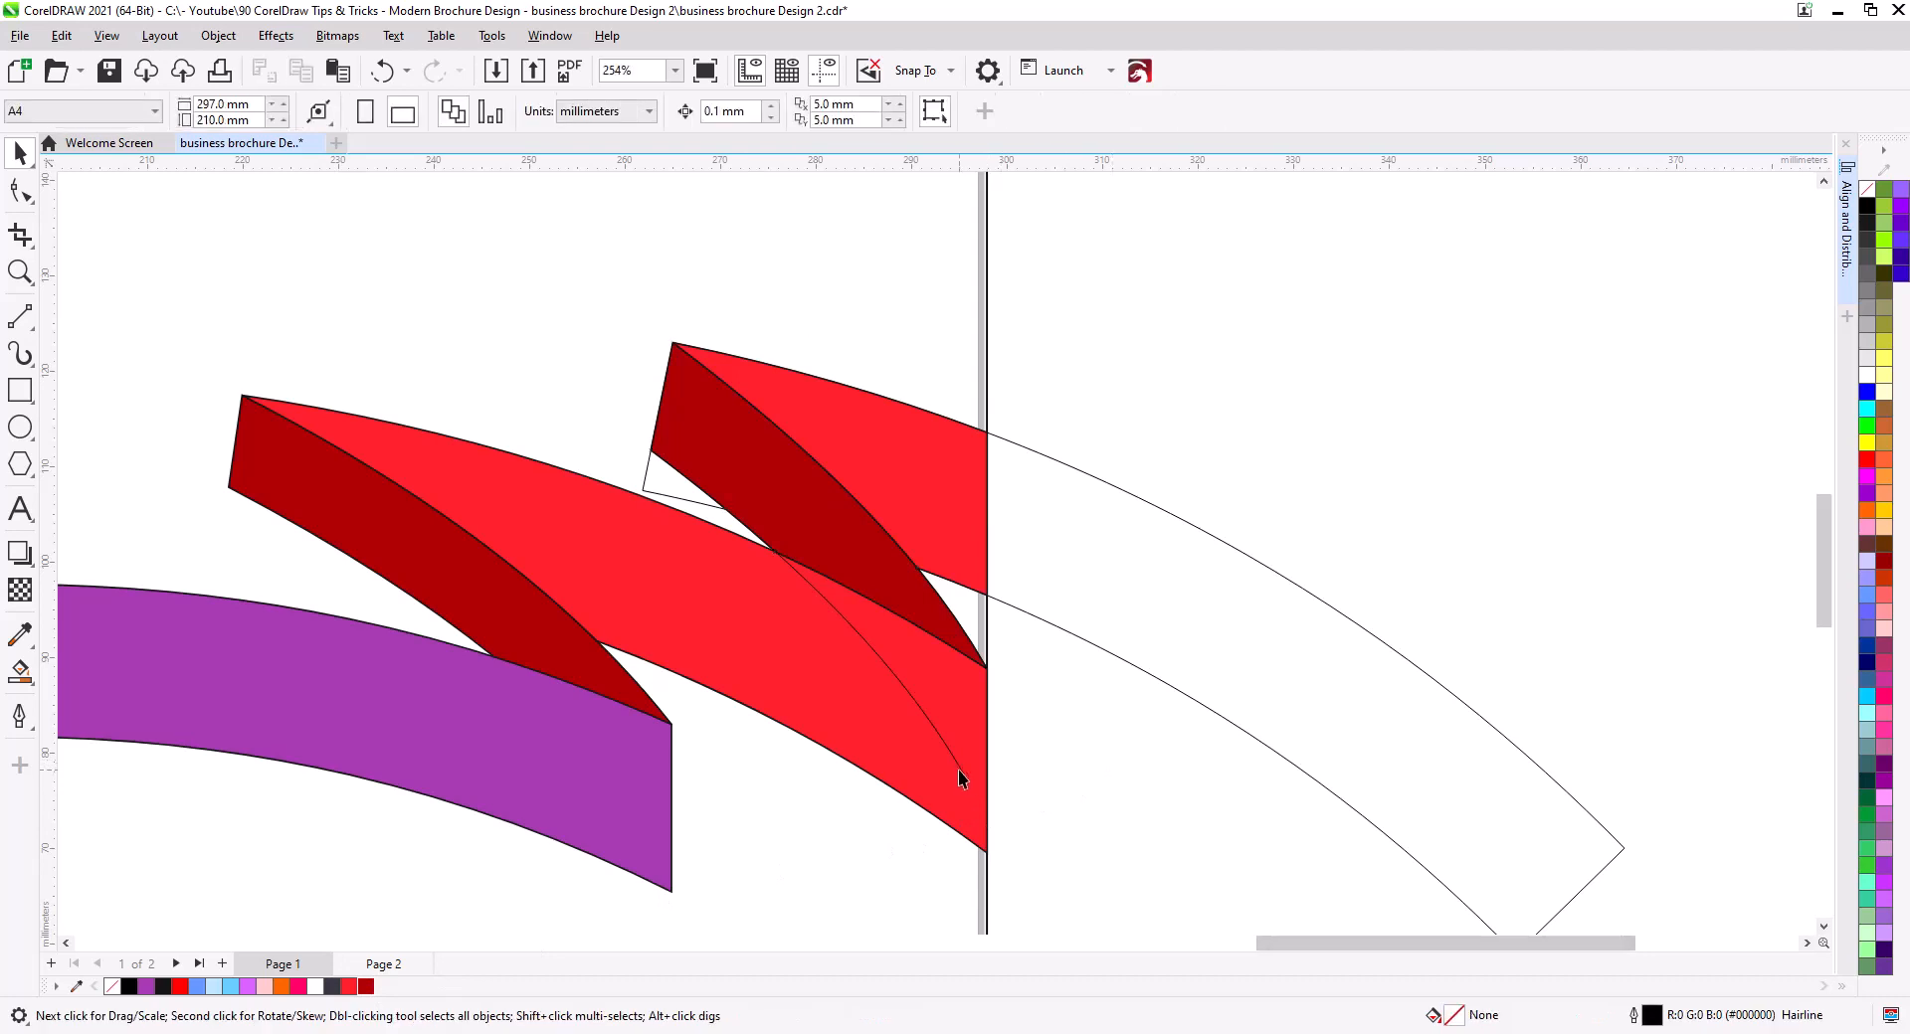
# Delete the second fold's lower helper curve and the remaining unfilled band outline.
pyautogui.click(958, 770)
pyautogui.press('Delete')
pyautogui.click(707, 509)
pyautogui.press('Delete')
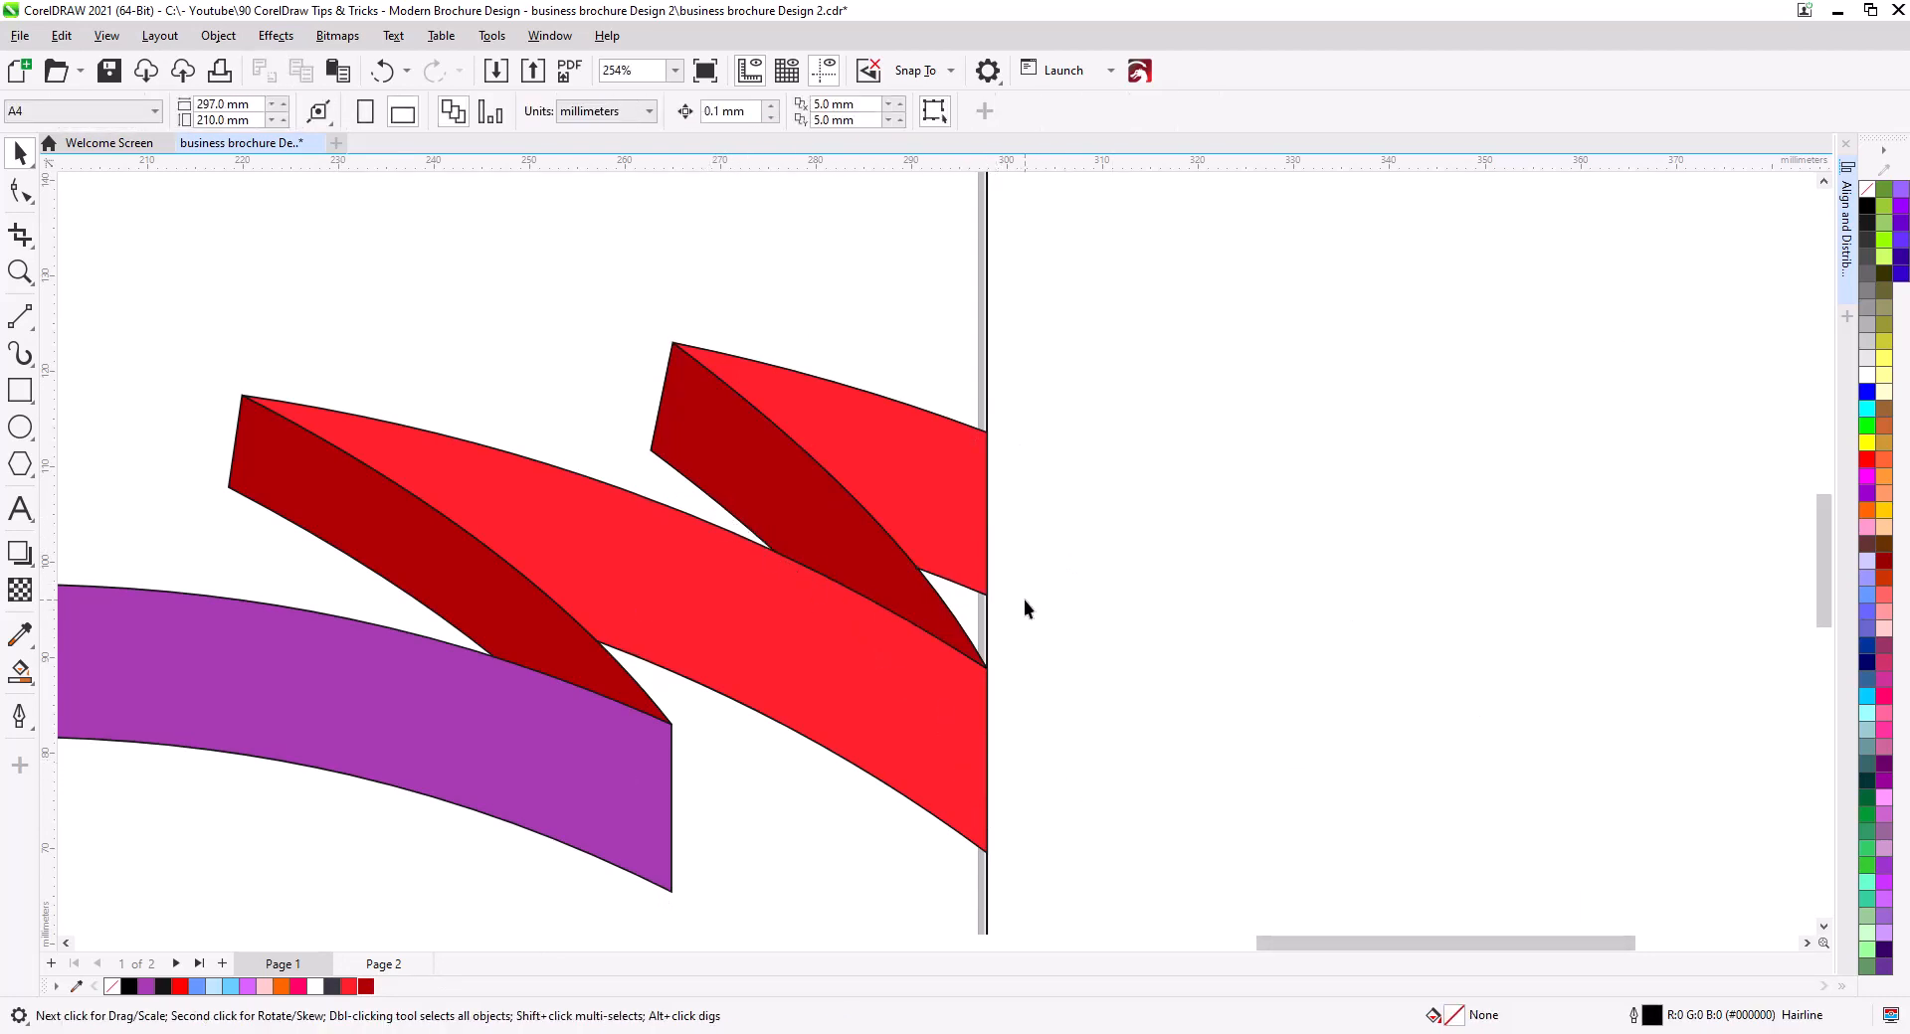
pyautogui.moveTo(1162, 750); pyautogui.dragTo(627, 284)
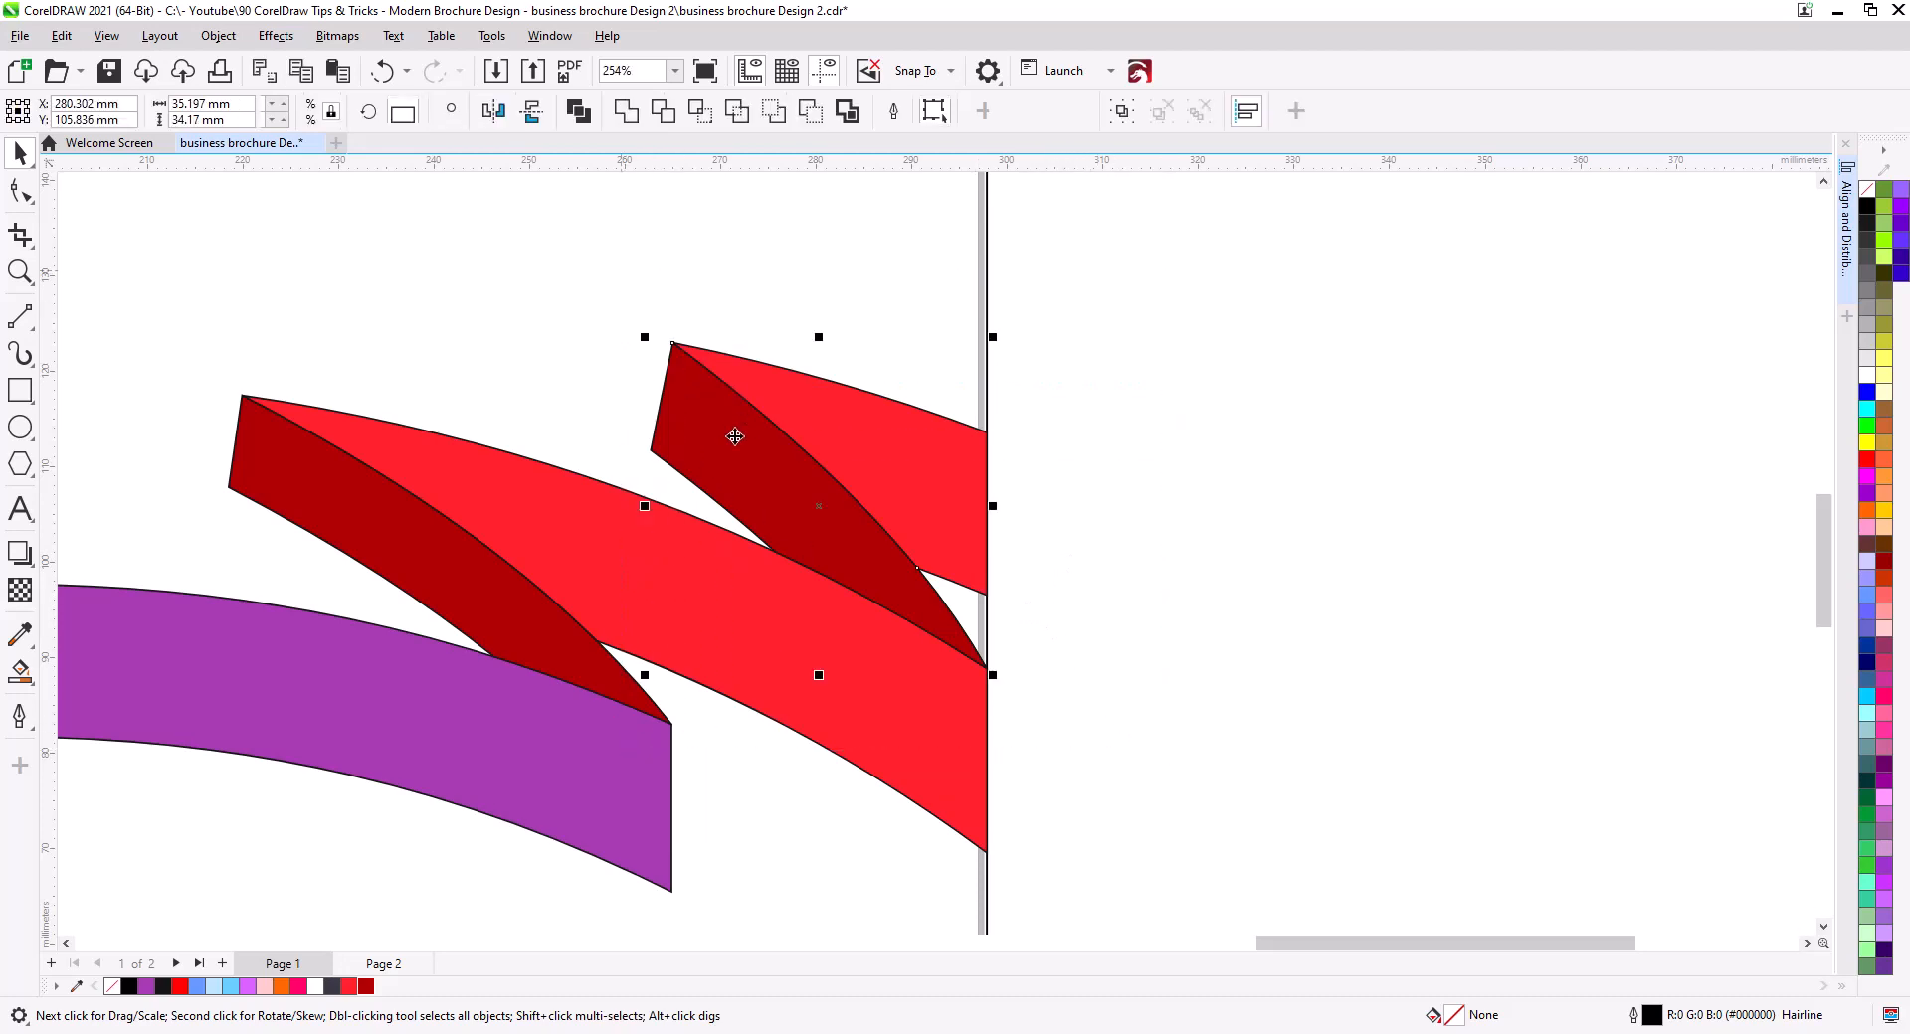
pyautogui.click(874, 490)
pyautogui.press('Escape')
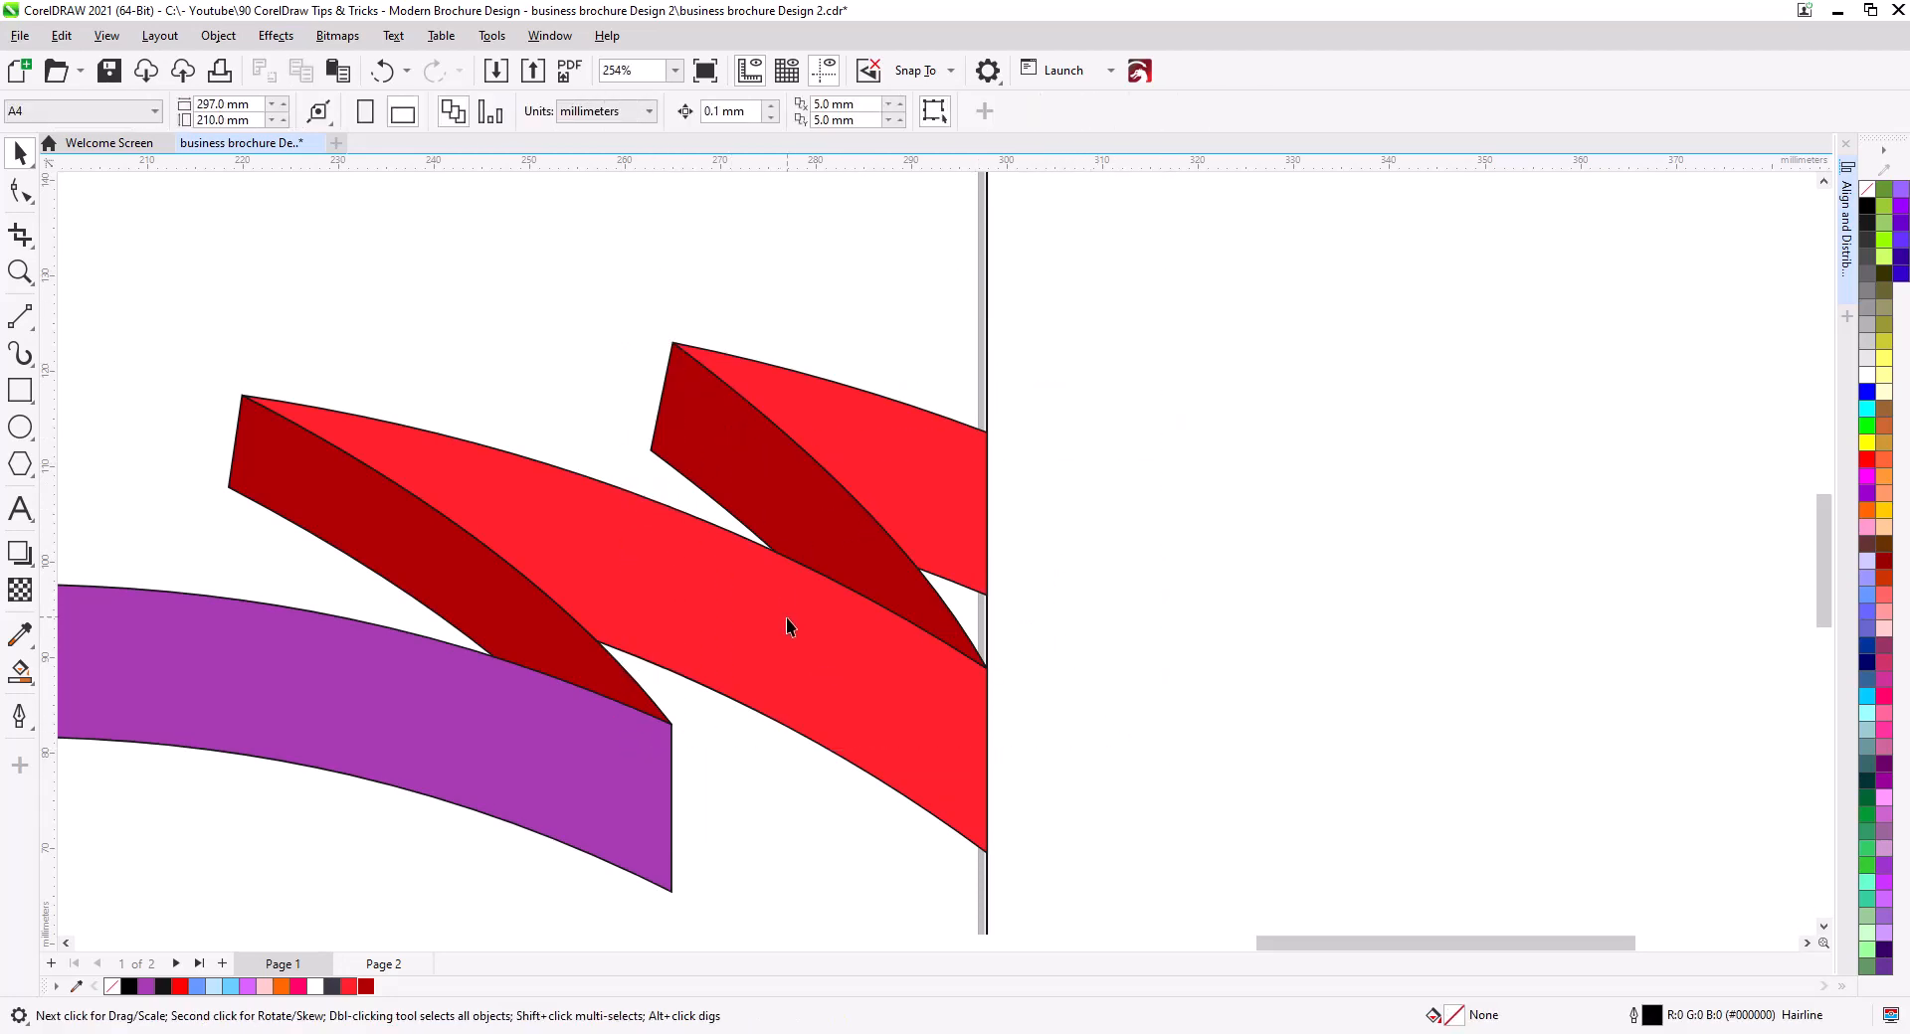
# Select the leftover fold curves lying over the red shapes, excluding the filled pieces, and delete them.
pyautogui.scroll(-5, 784, 655)
pyautogui.moveTo(1100, 810); pyautogui.dragTo(594, 494)
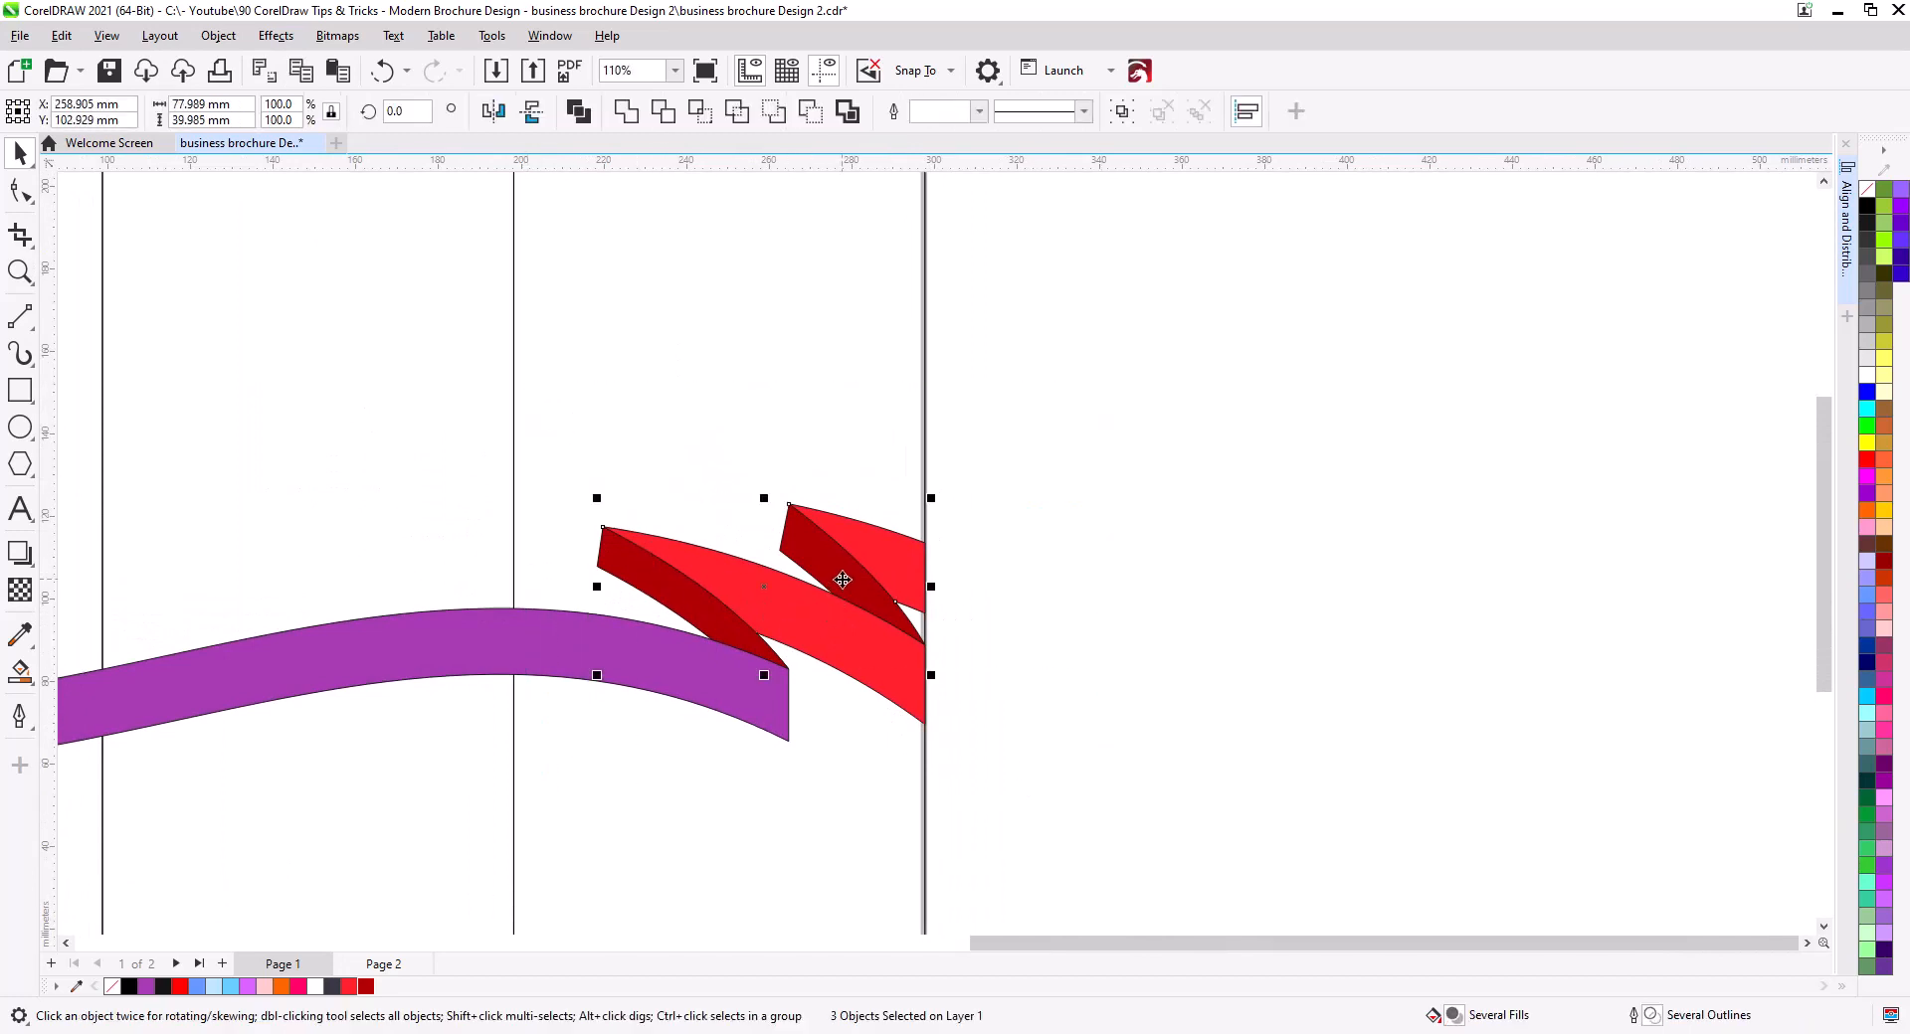
pyautogui.keyDown('shift'); pyautogui.click(886, 573); pyautogui.keyUp('shift')
pyautogui.press('Delete')
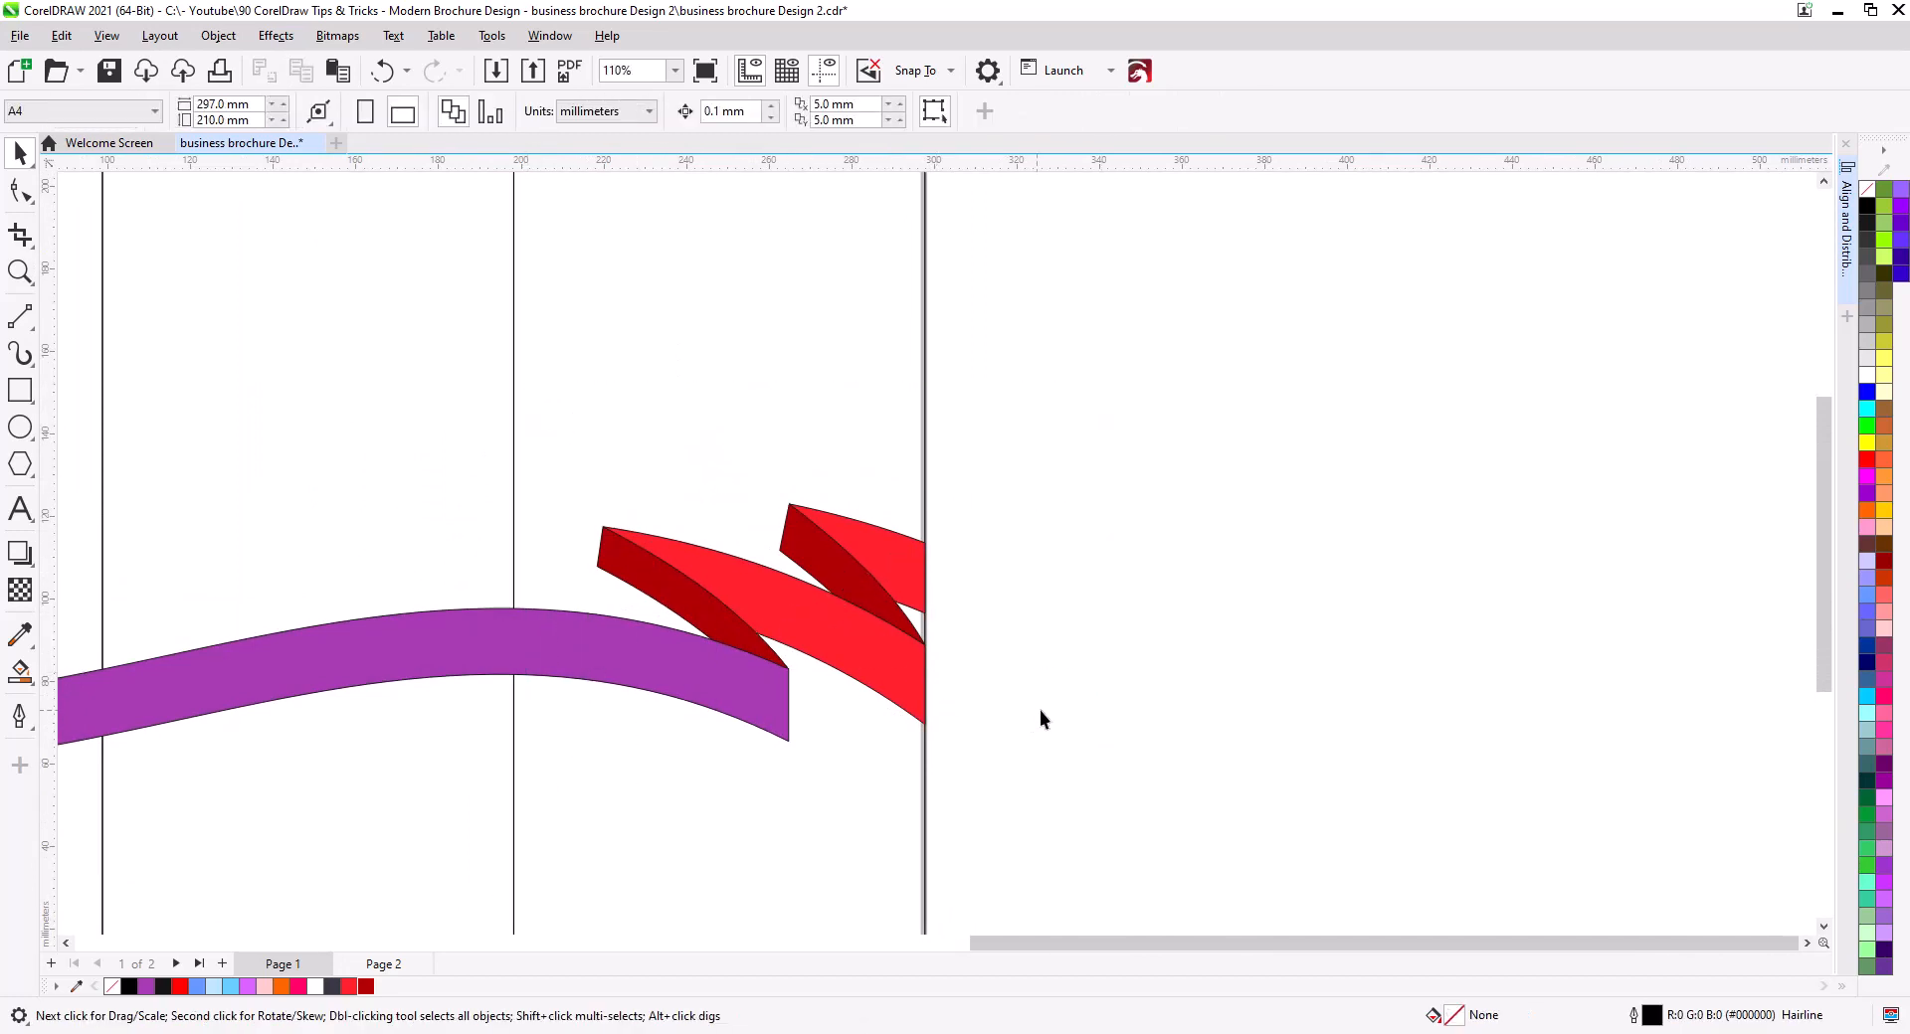
# Place a copy of the long purple band slightly below and left of the original, and remove the copy's fill.
pyautogui.scroll(-1, 789, 706)
pyautogui.scroll(-3, 790, 706)
pyautogui.click(834, 657)
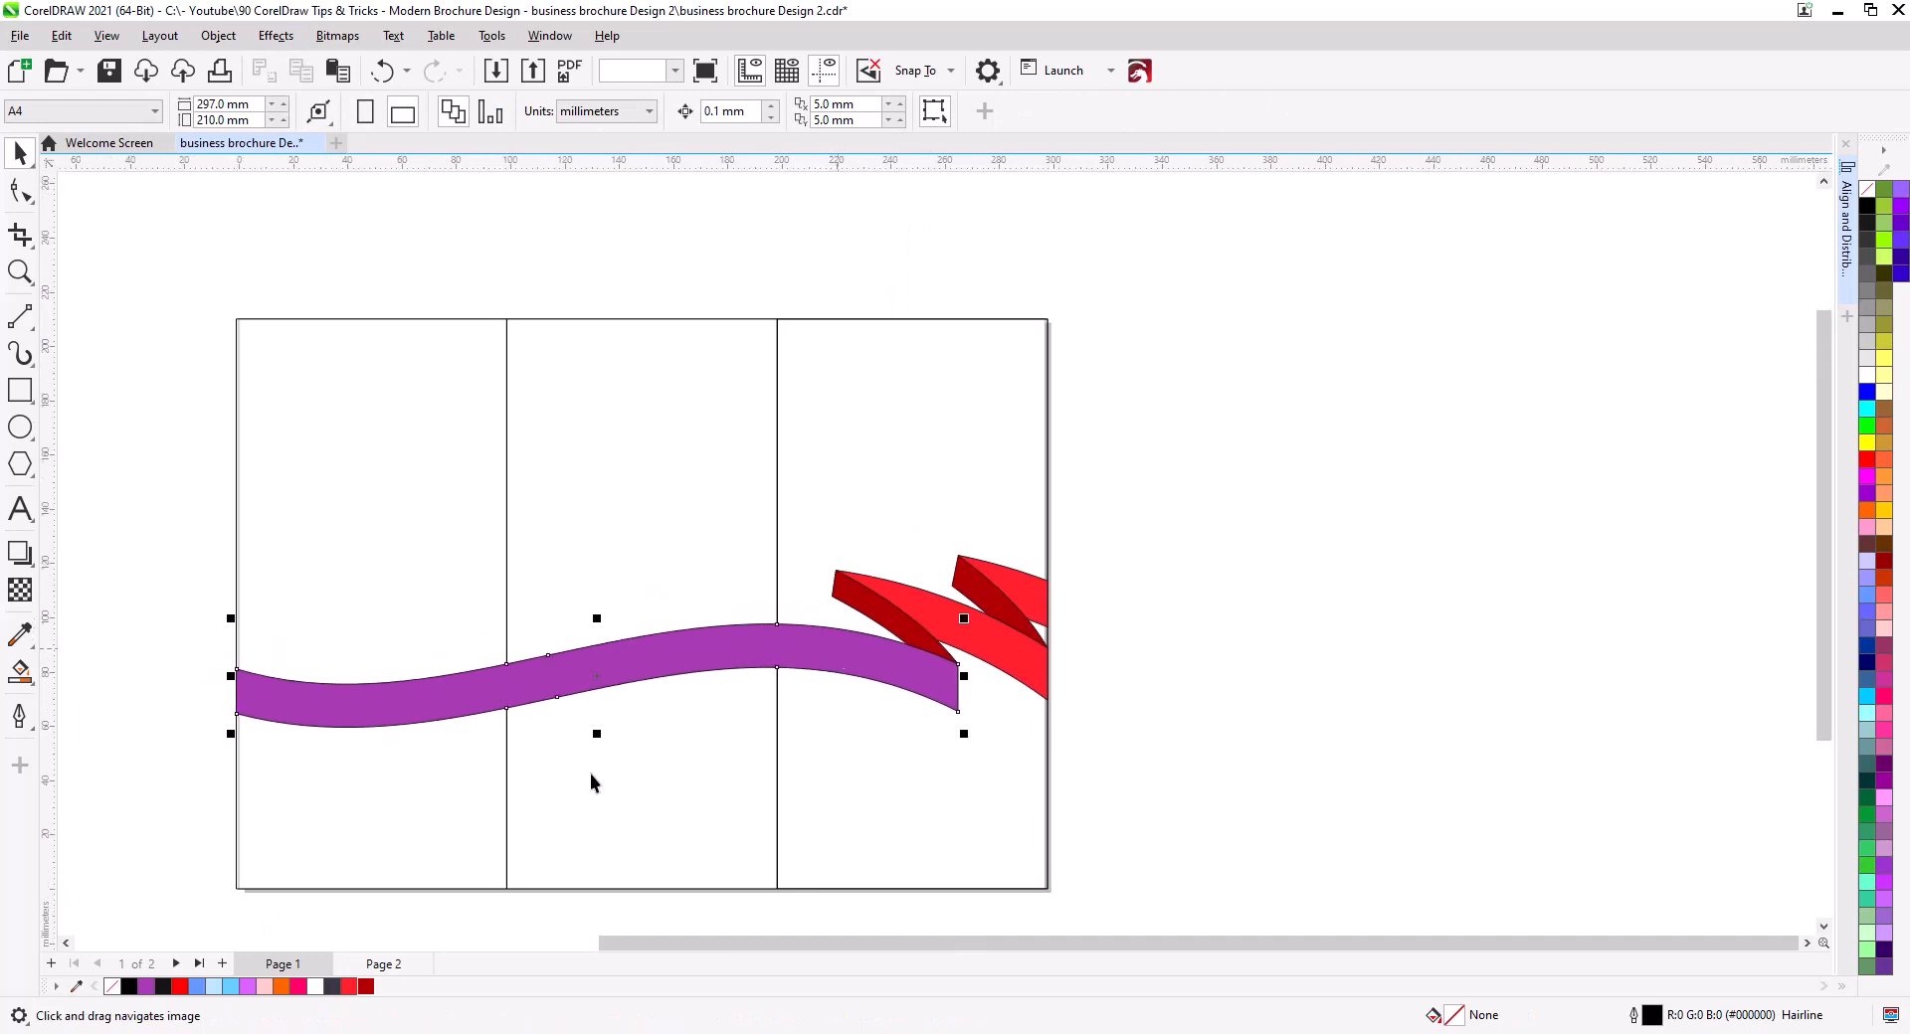
pyautogui.scroll(4, 504, 725)
pyautogui.moveTo(512, 744); pyautogui.dragTo(666, 711)
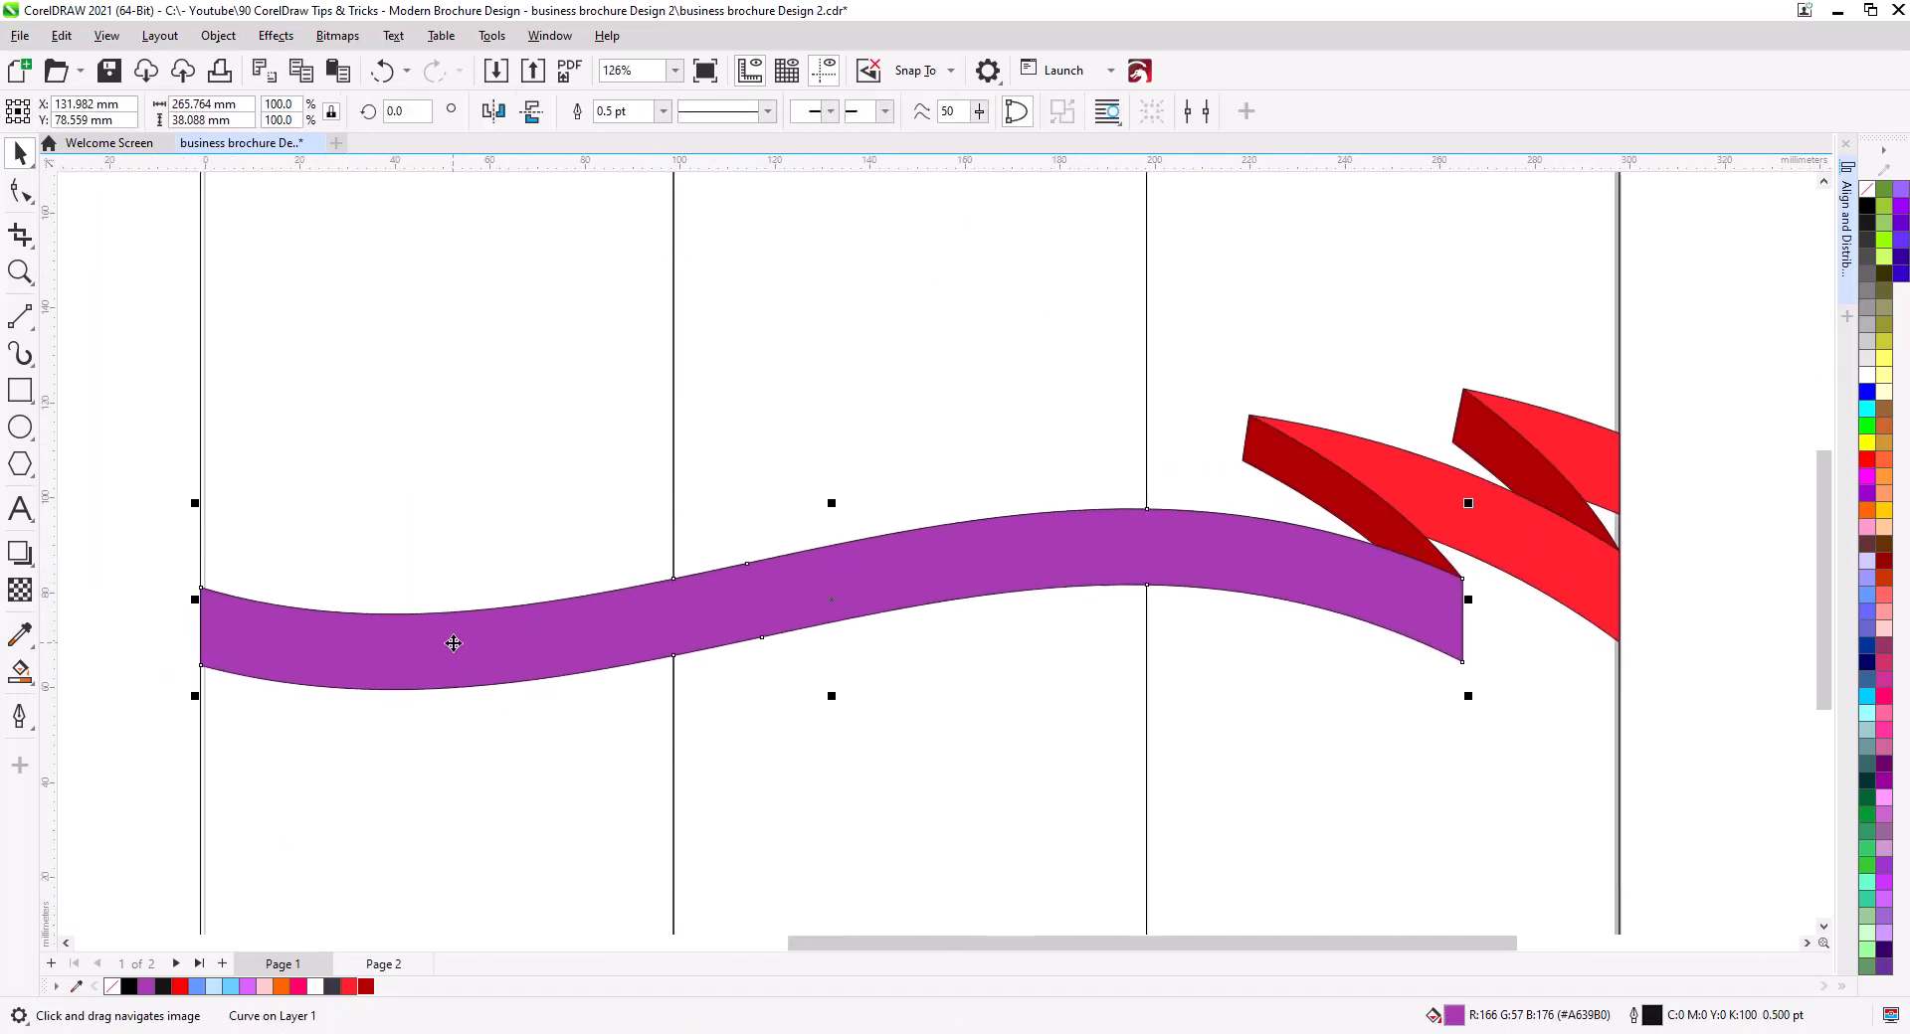
pyautogui.moveTo(453, 644); pyautogui.dragTo(441, 663)
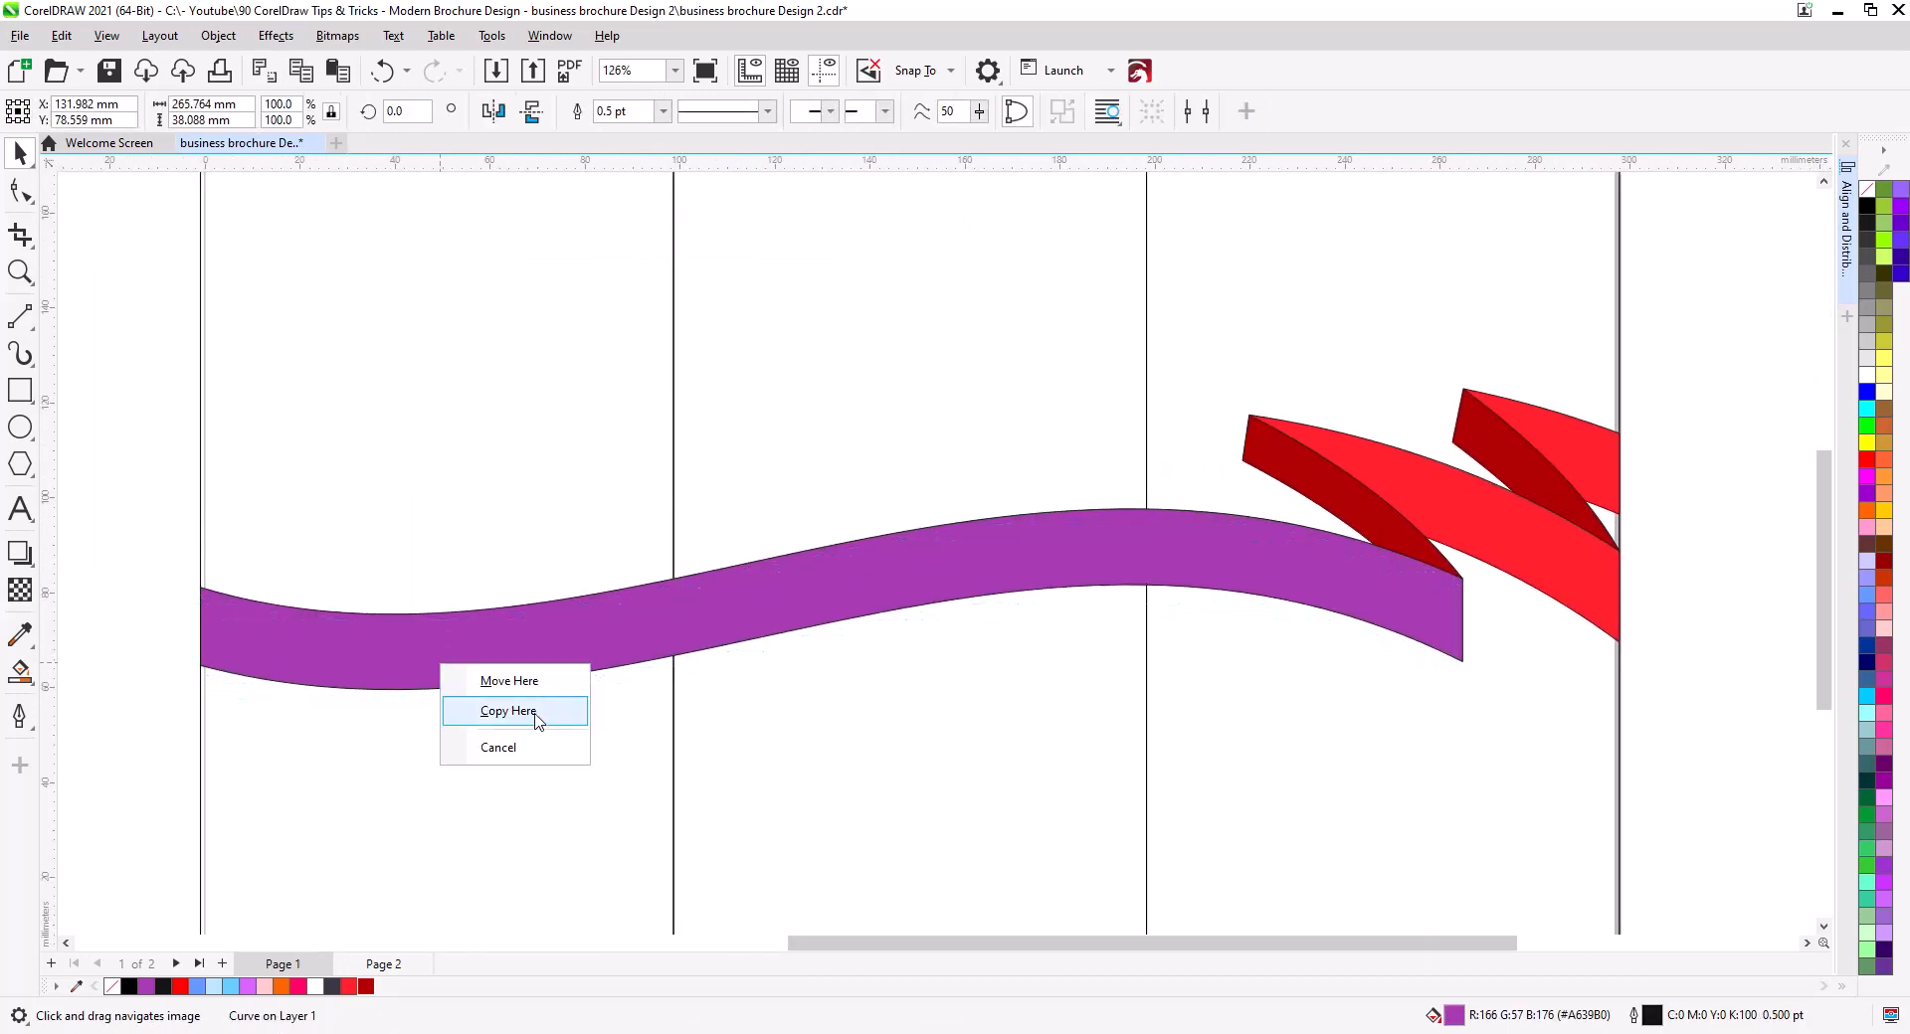
pyautogui.click(536, 715)
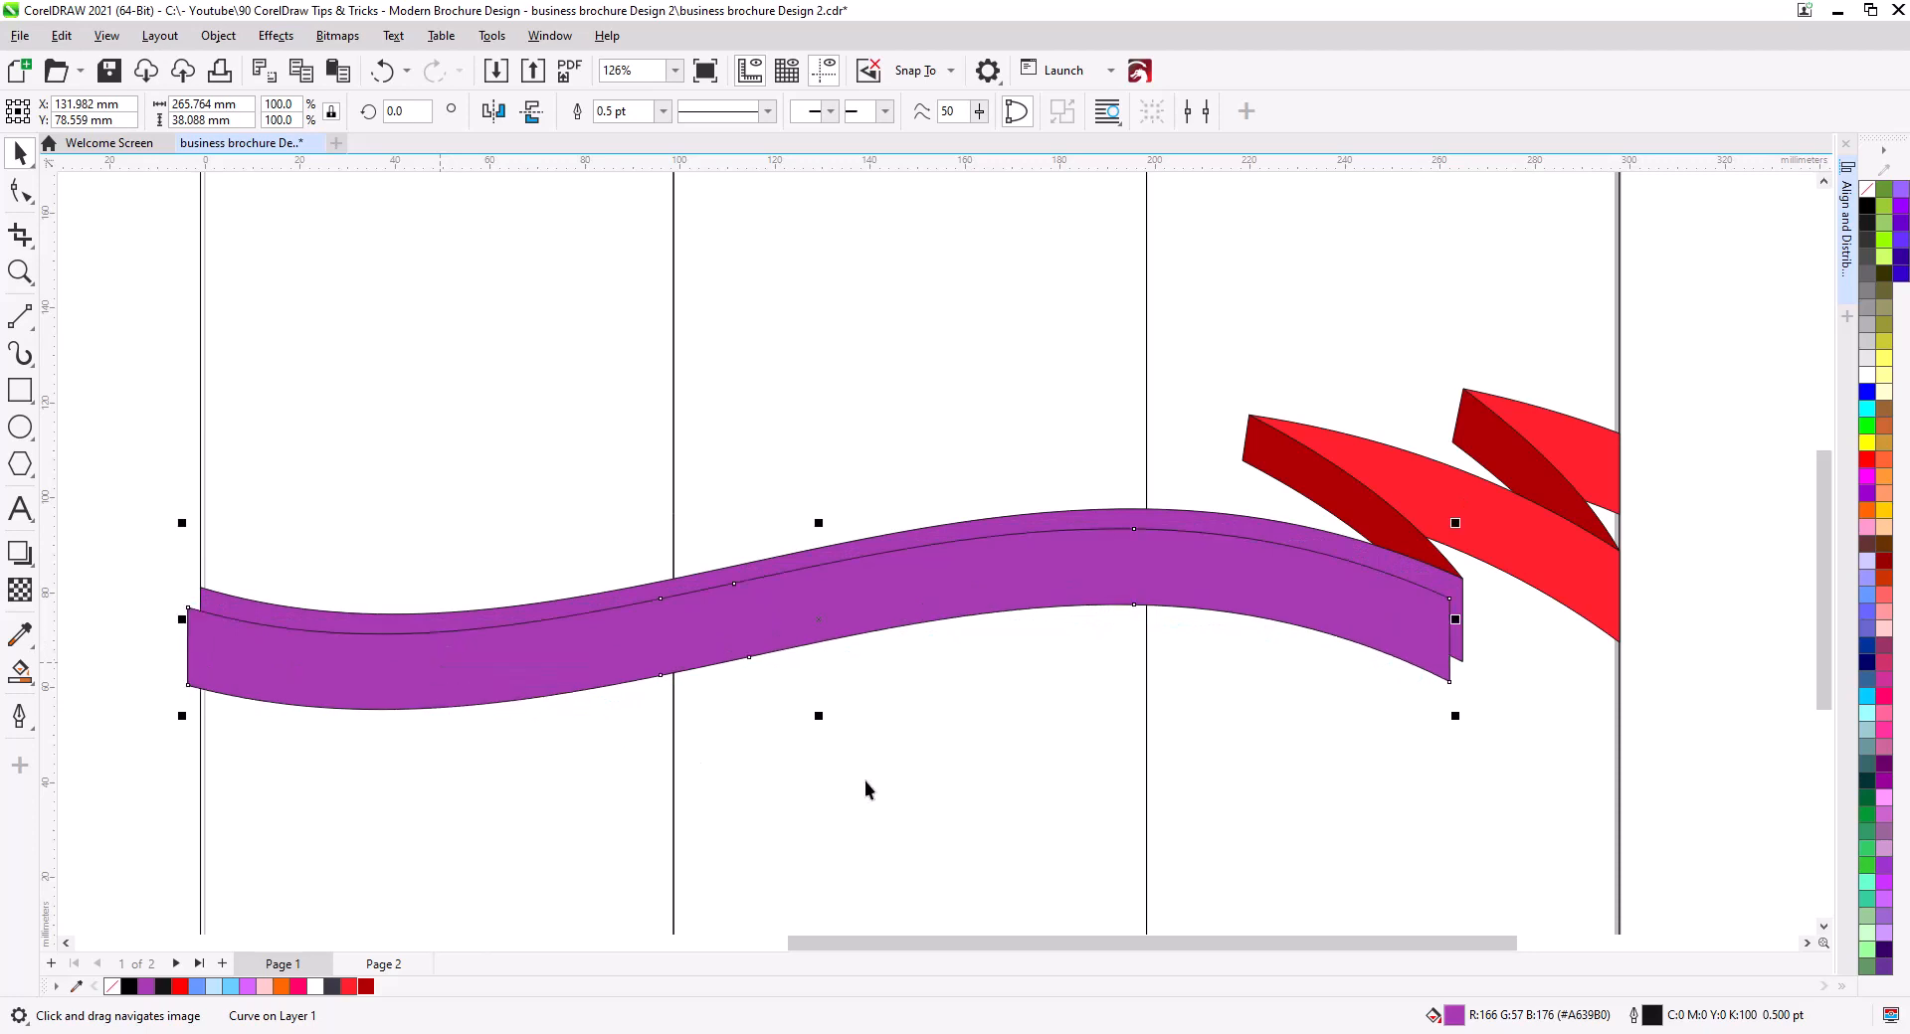
pyautogui.click(1867, 189)
# Skew the unfilled copy upward at its fold end and shift it to line up with both ends of the purple band.
pyautogui.click(1406, 646)
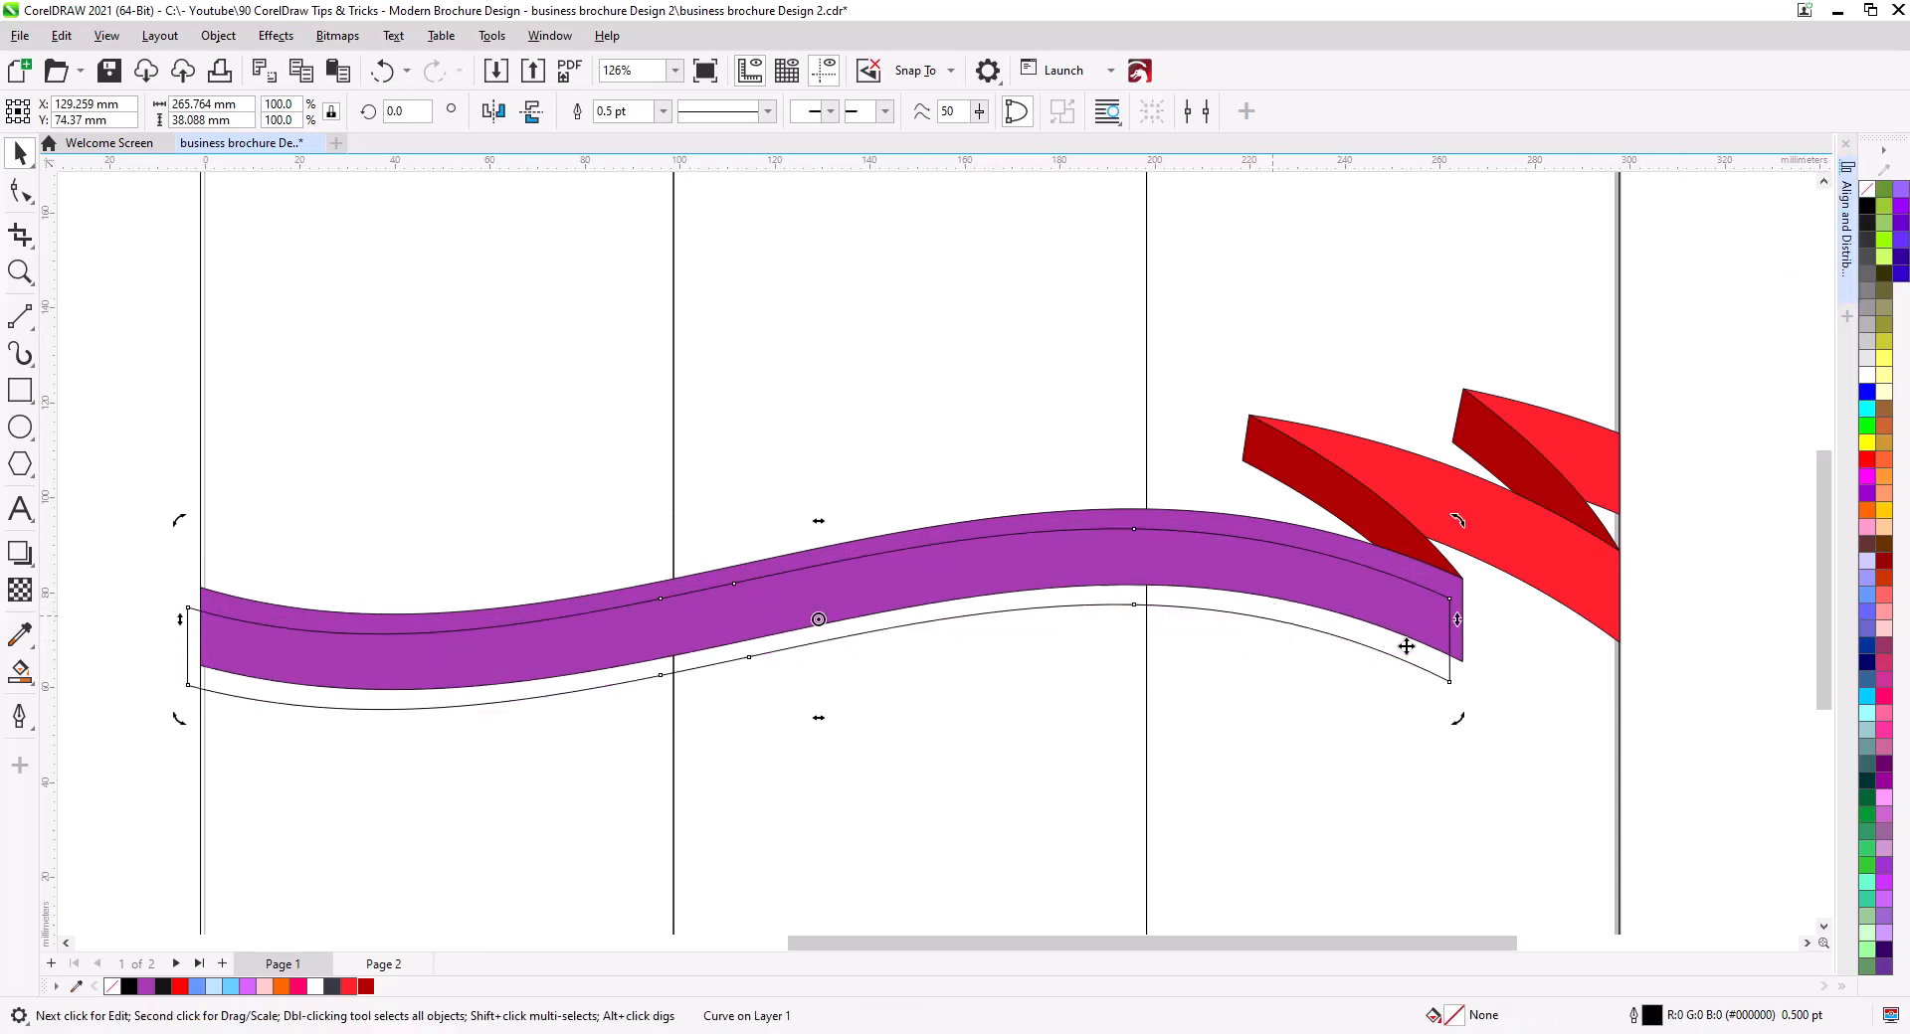
pyautogui.moveTo(1458, 619); pyautogui.dragTo(1463, 594)
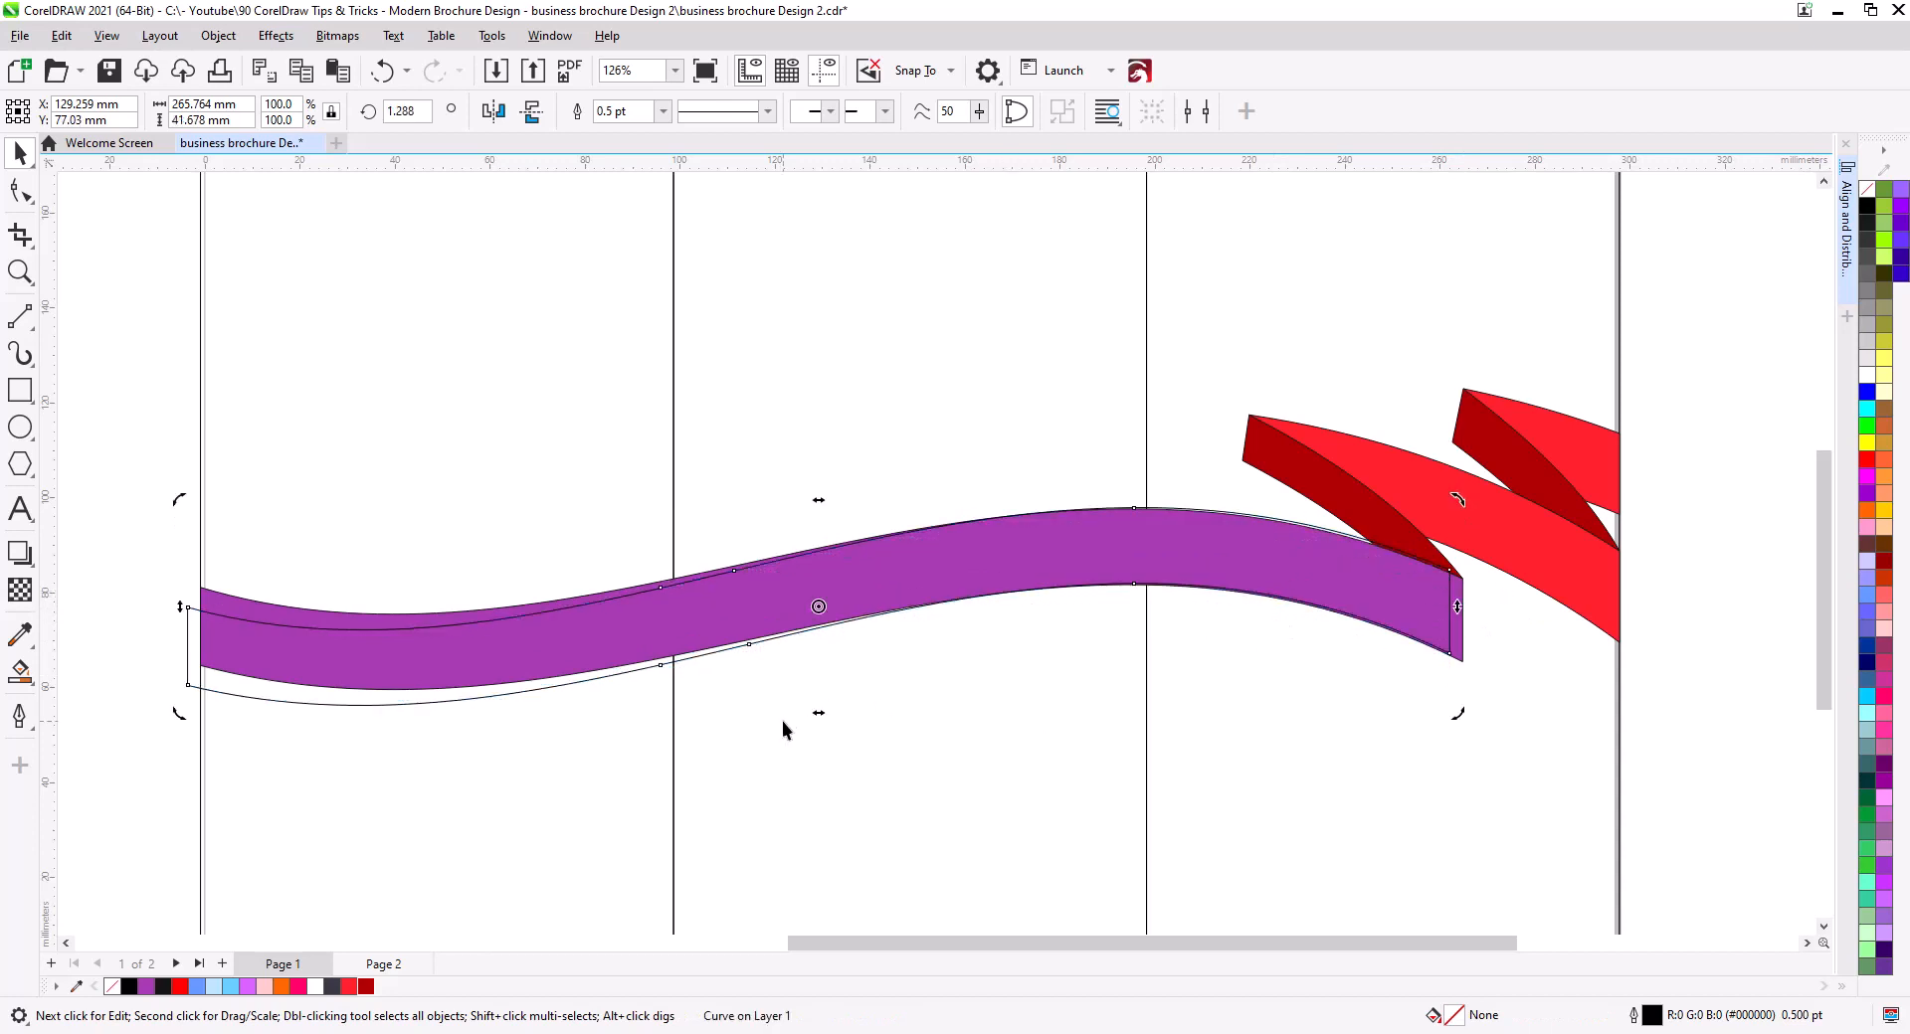
pyautogui.moveTo(371, 702); pyautogui.dragTo(367, 712)
pyautogui.click(363, 710)
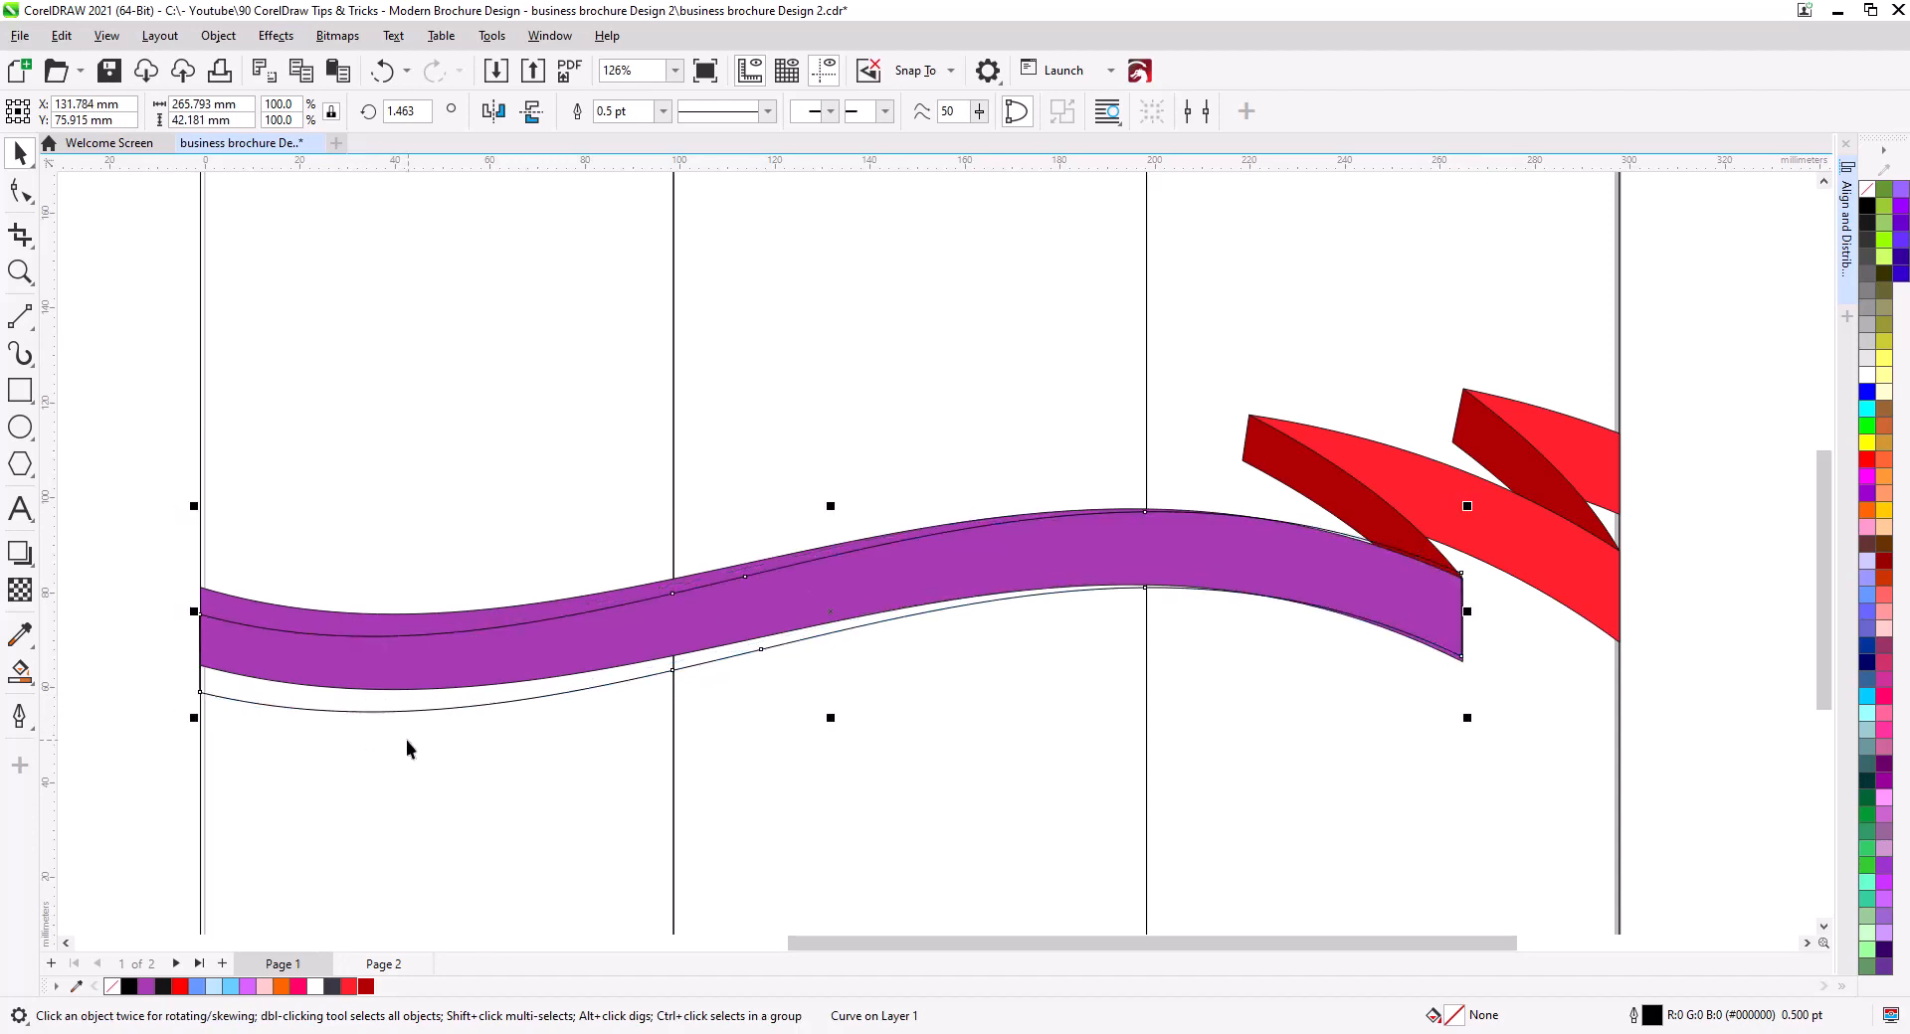
# Smart-fill the thin sliver between the upper edges of the band and its copy, and make it the folds' dark red.
pyautogui.click(20, 672)
pyautogui.click(234, 609)
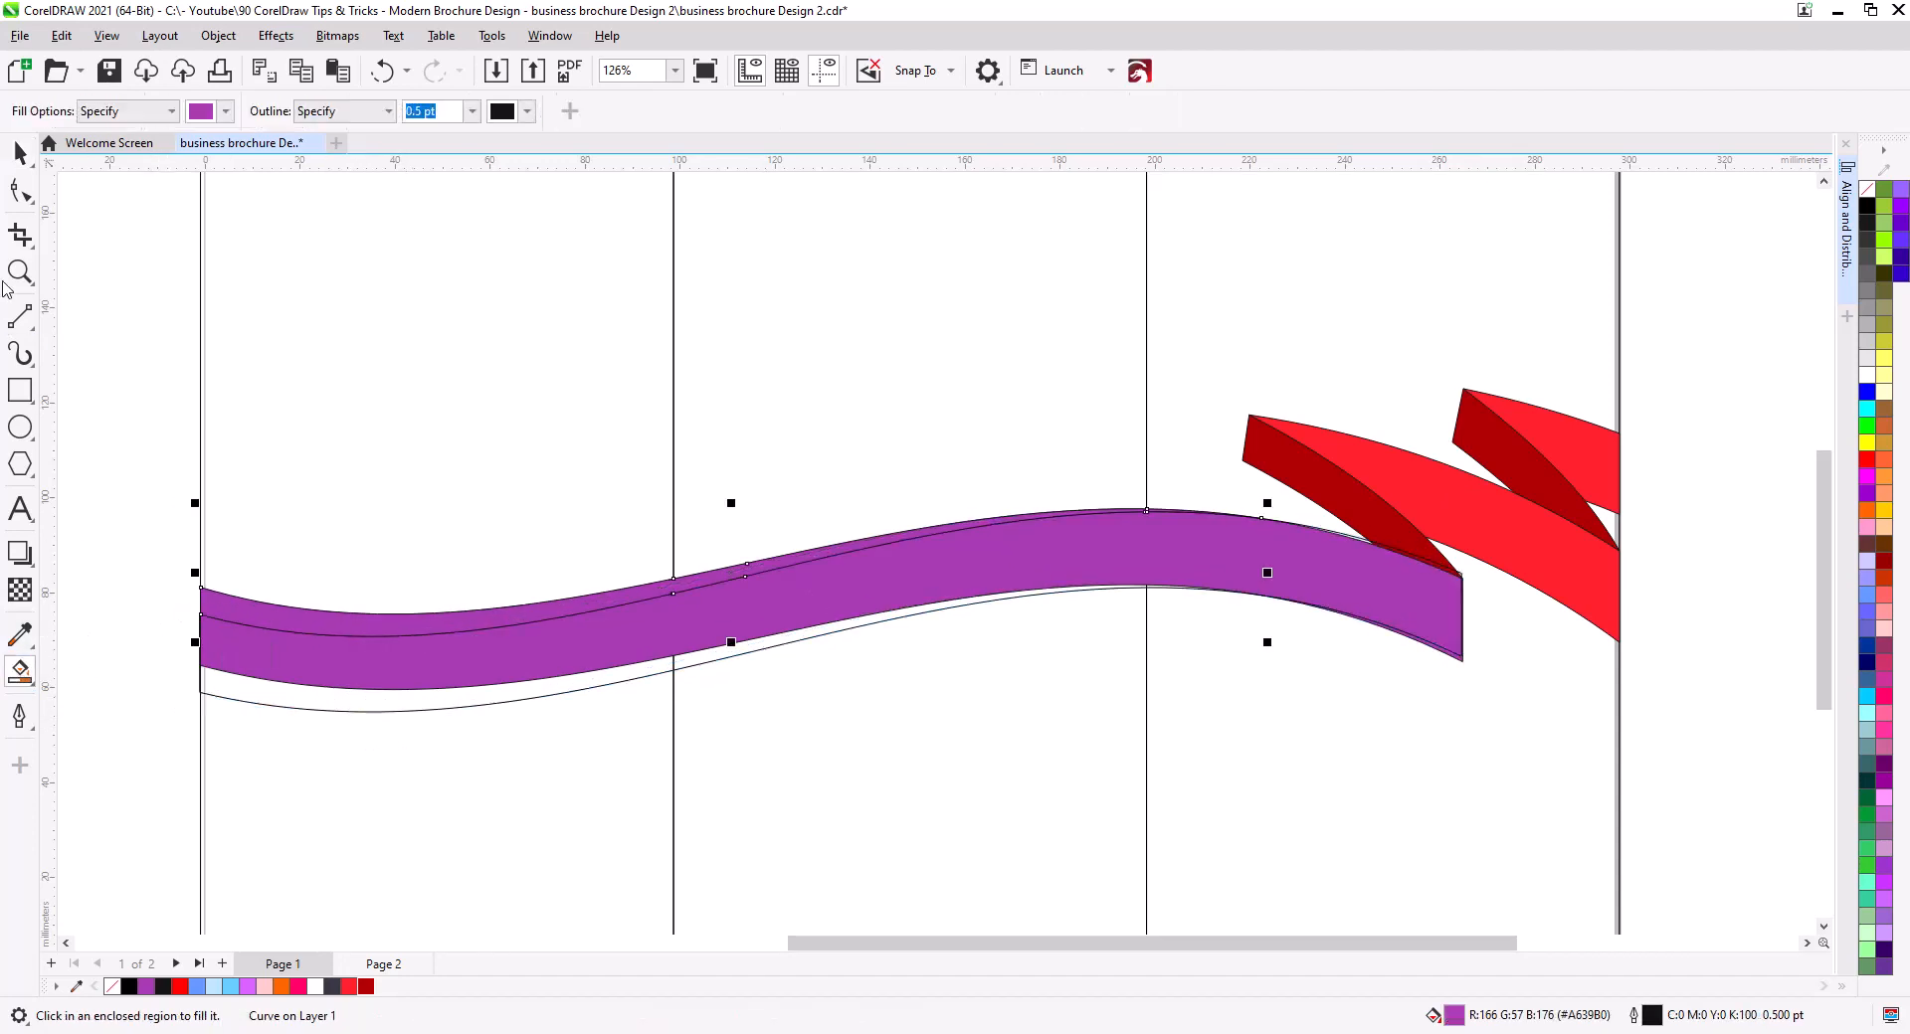
pyautogui.click(20, 152)
pyautogui.click(365, 987)
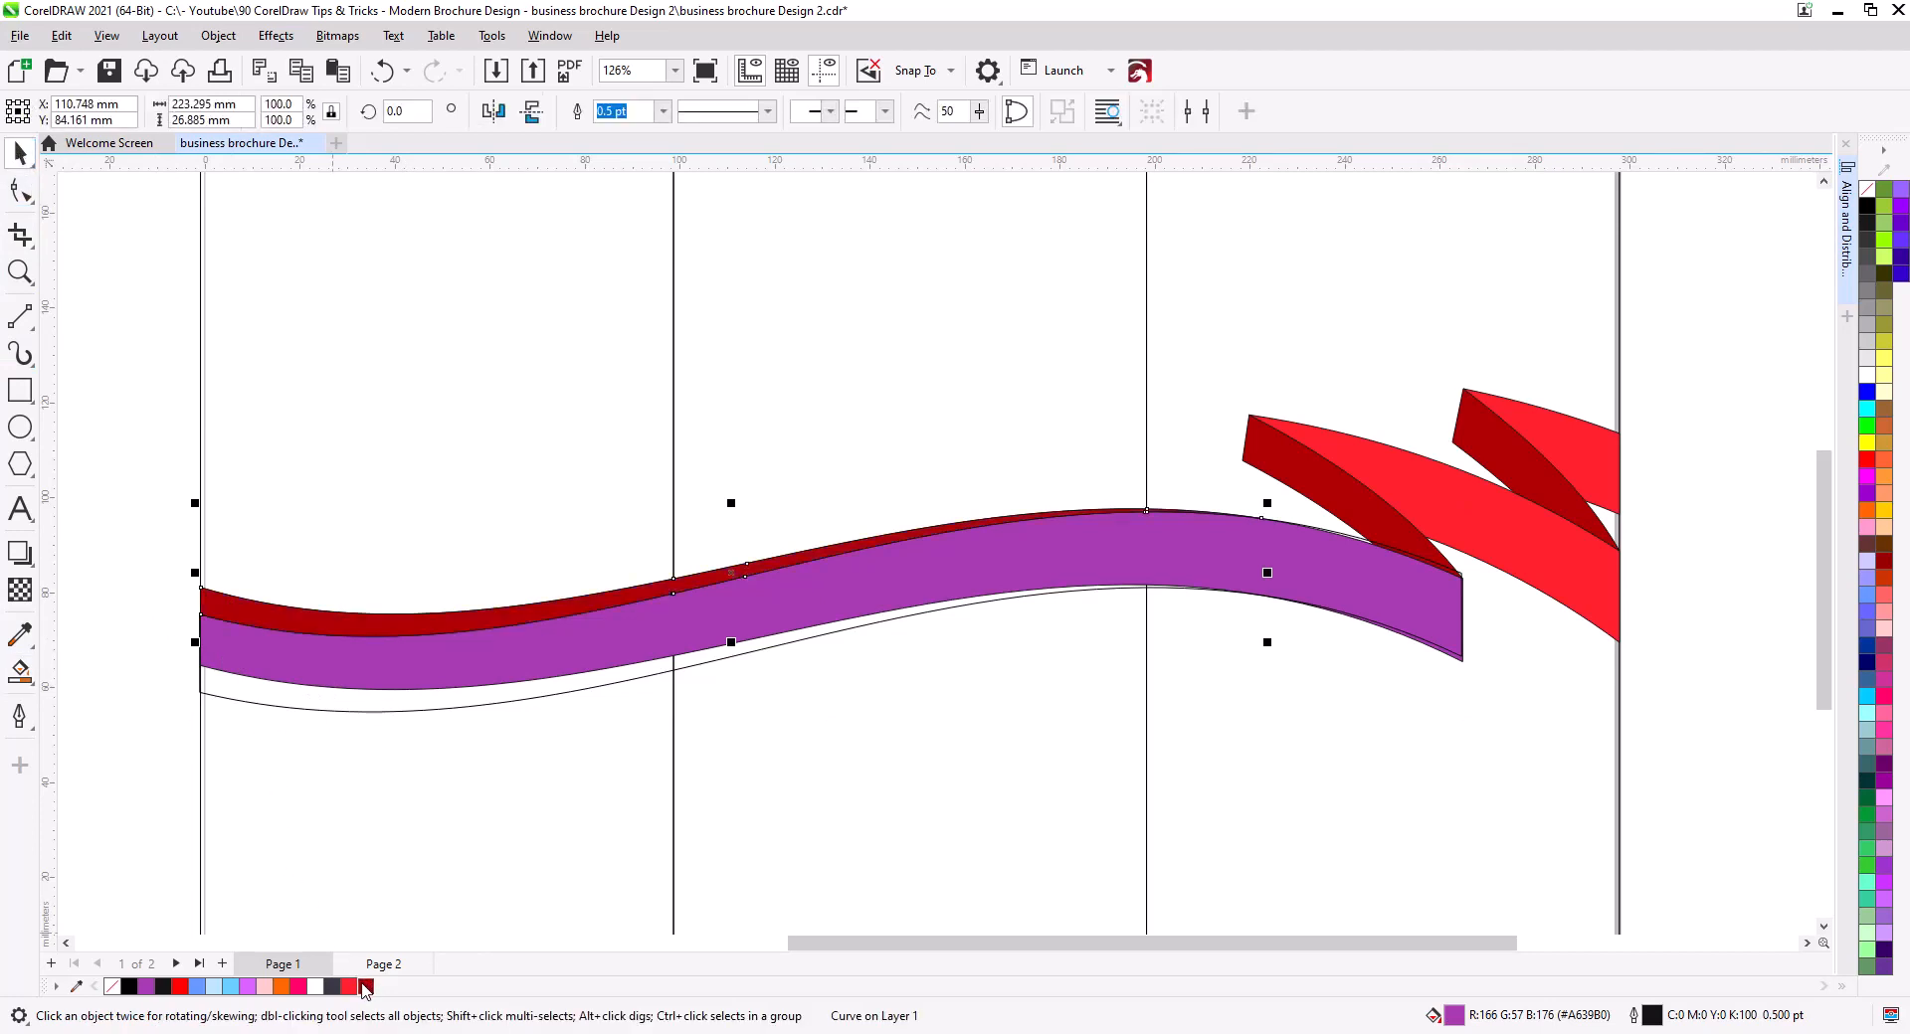
# Delete the skewed helper outline and fill the long purple band with the bright red of the other ribbon pieces.
pyautogui.click(169, 715)
pyautogui.click(247, 696)
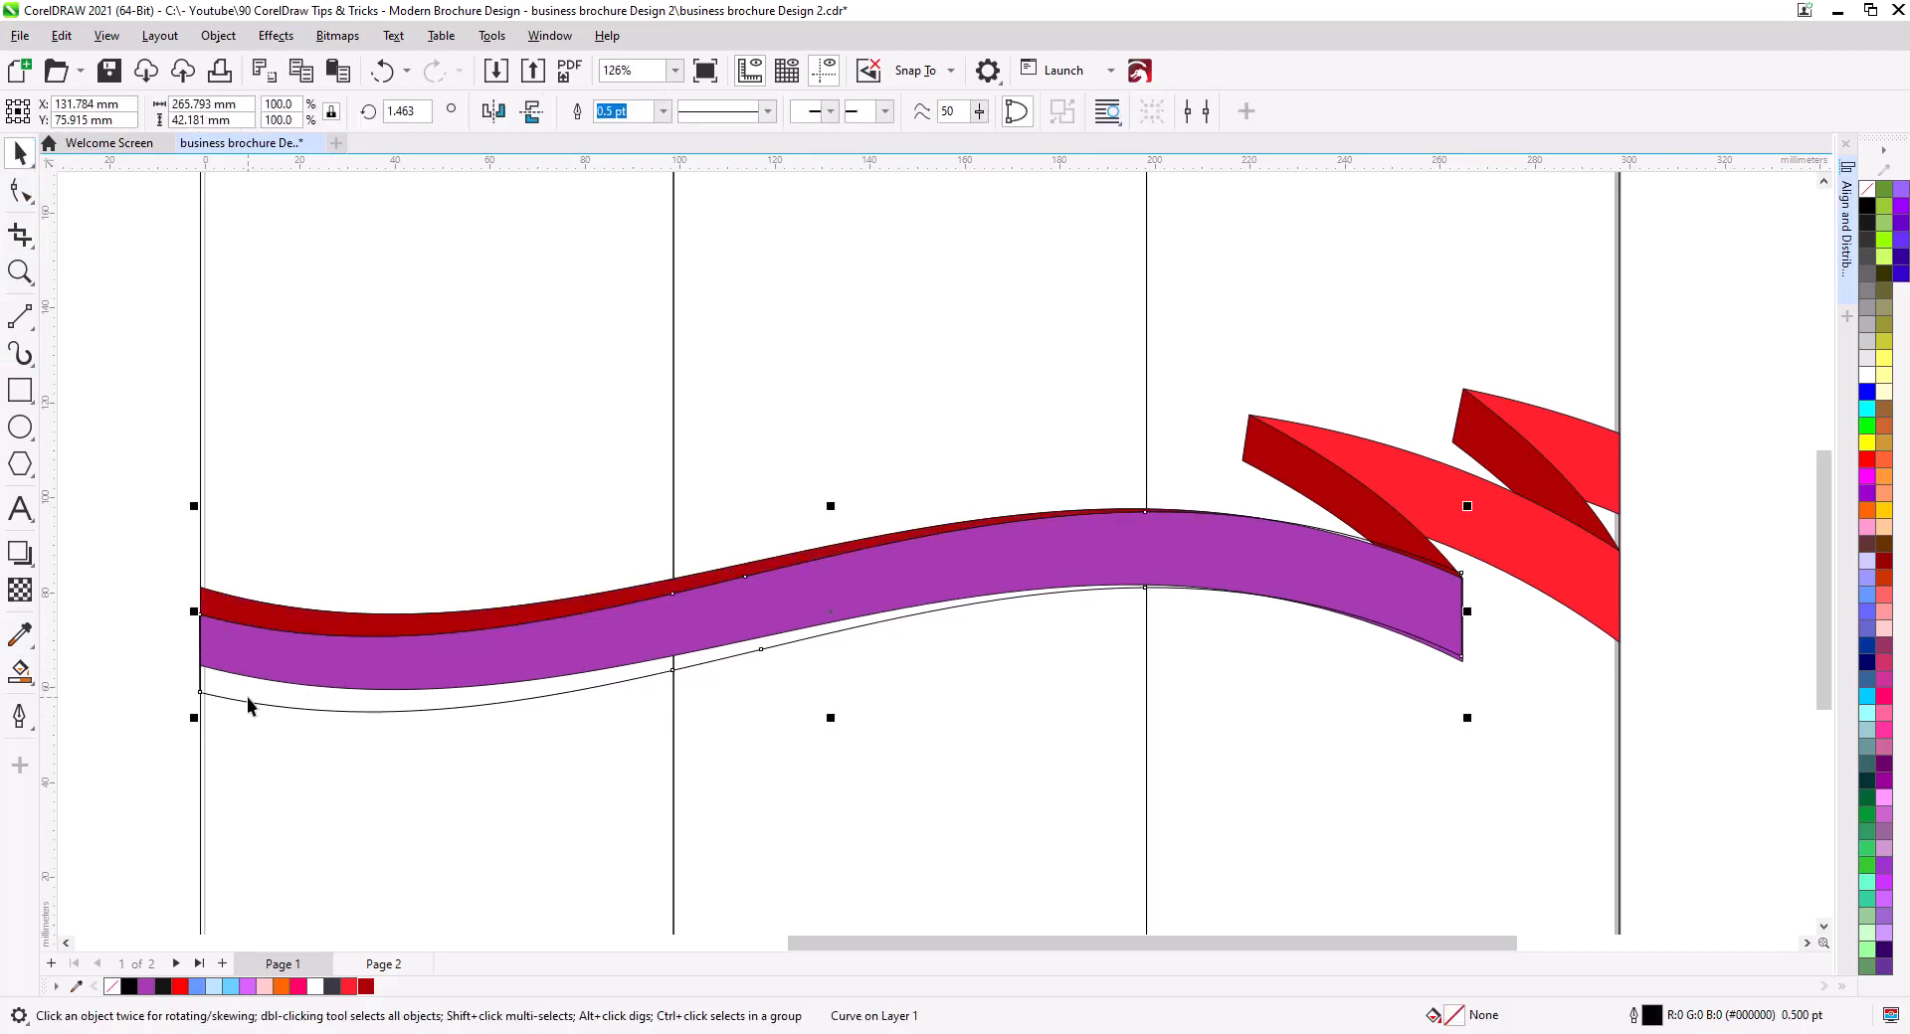
pyautogui.press('Delete')
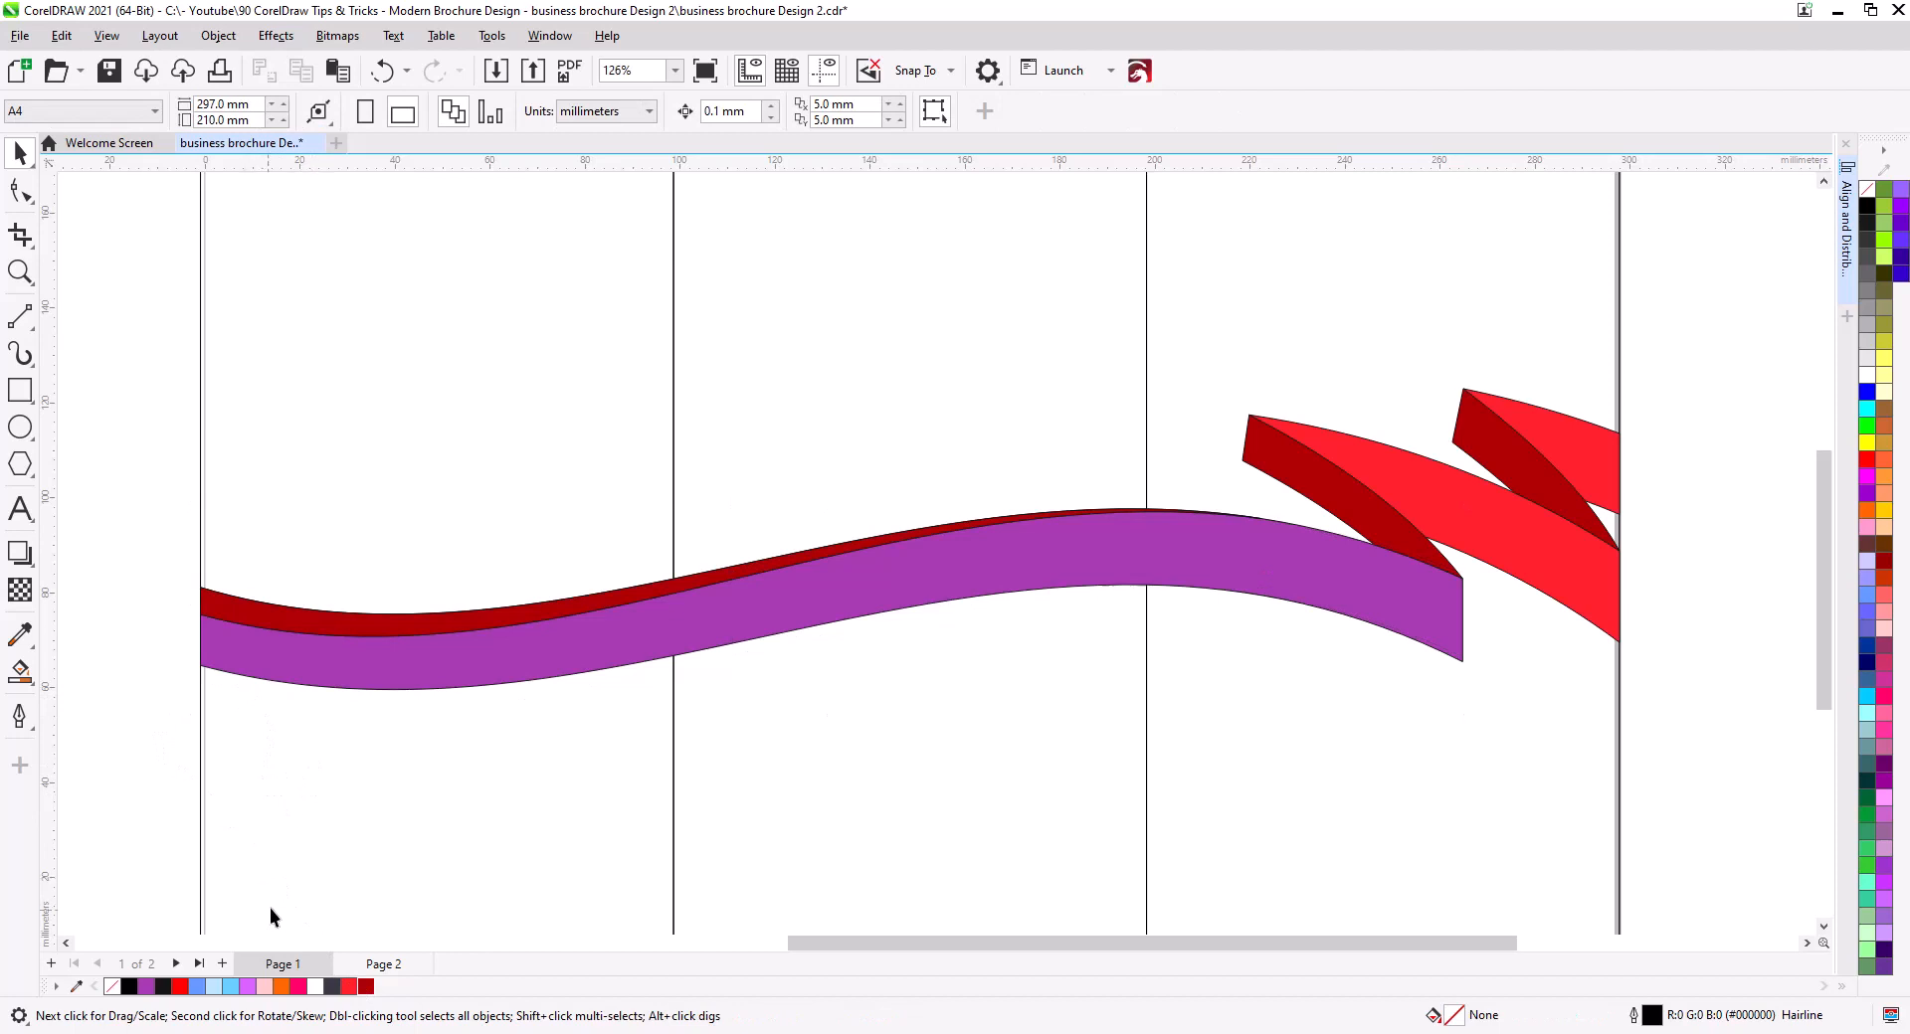
pyautogui.click(330, 664)
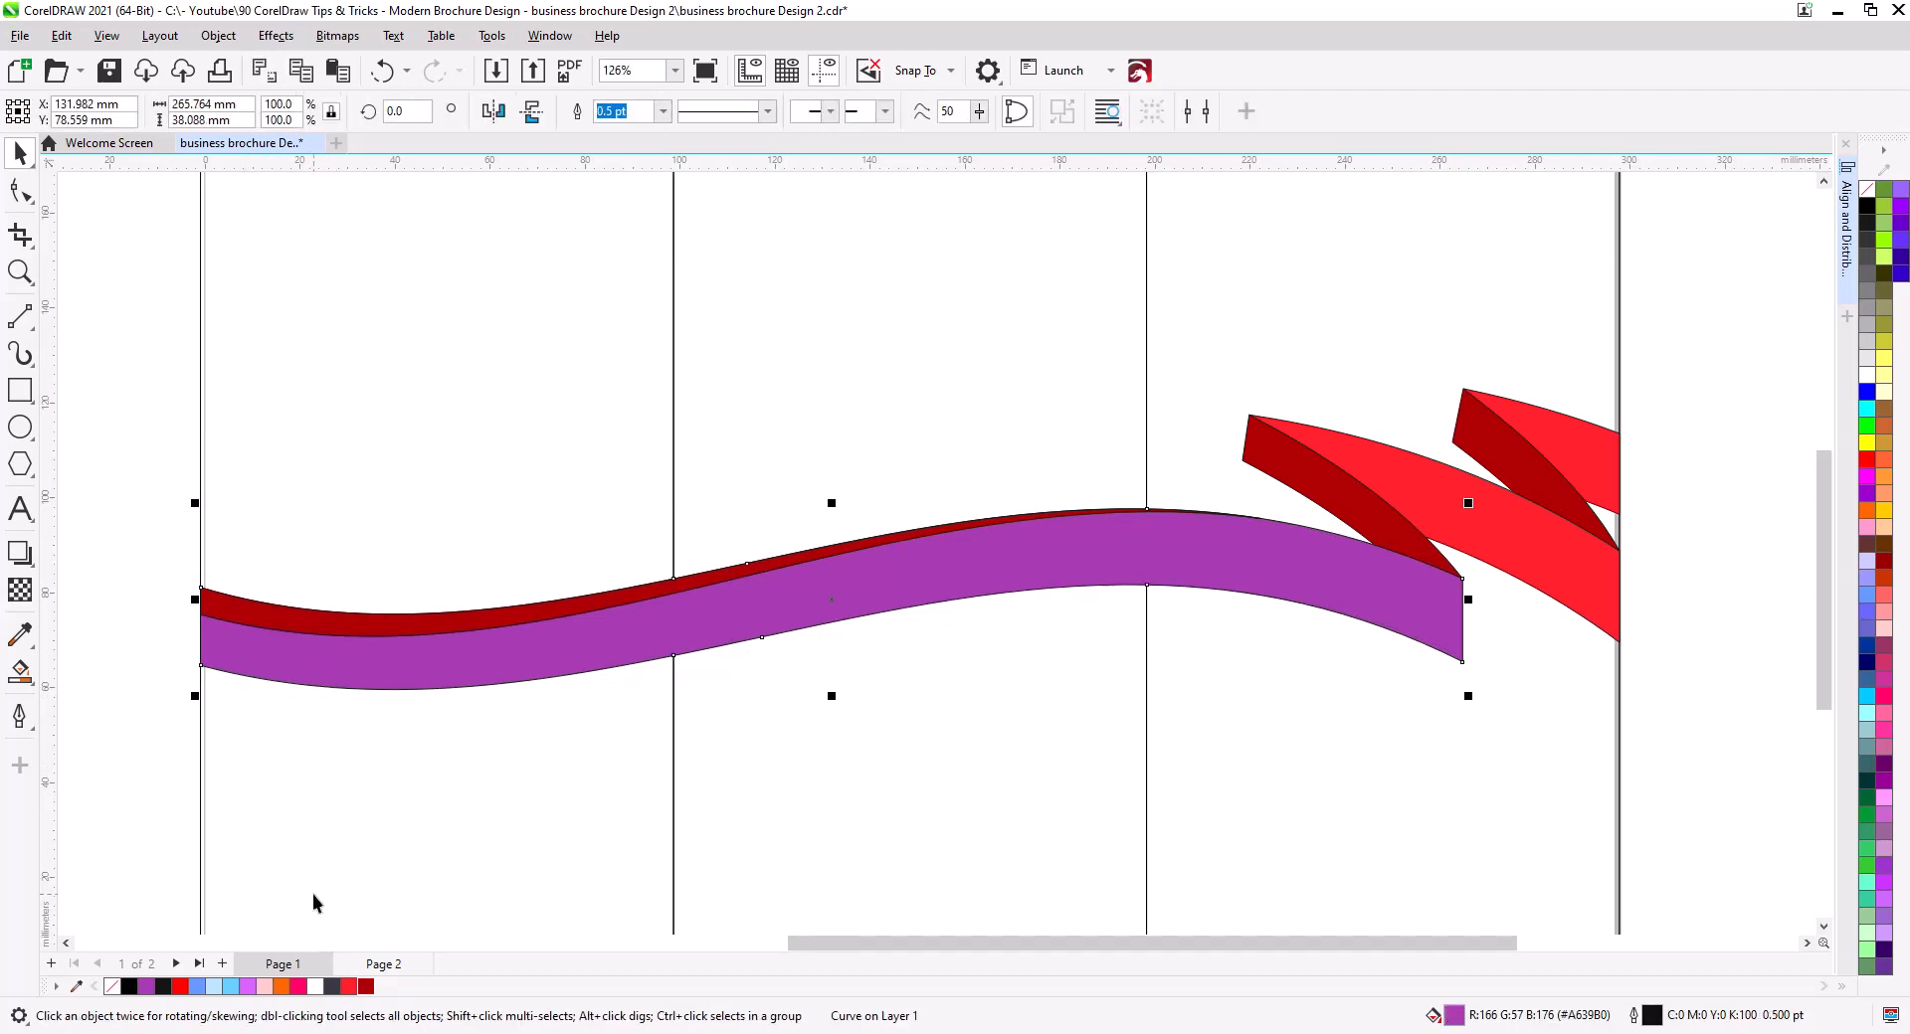
pyautogui.click(347, 989)
pyautogui.click(108, 681)
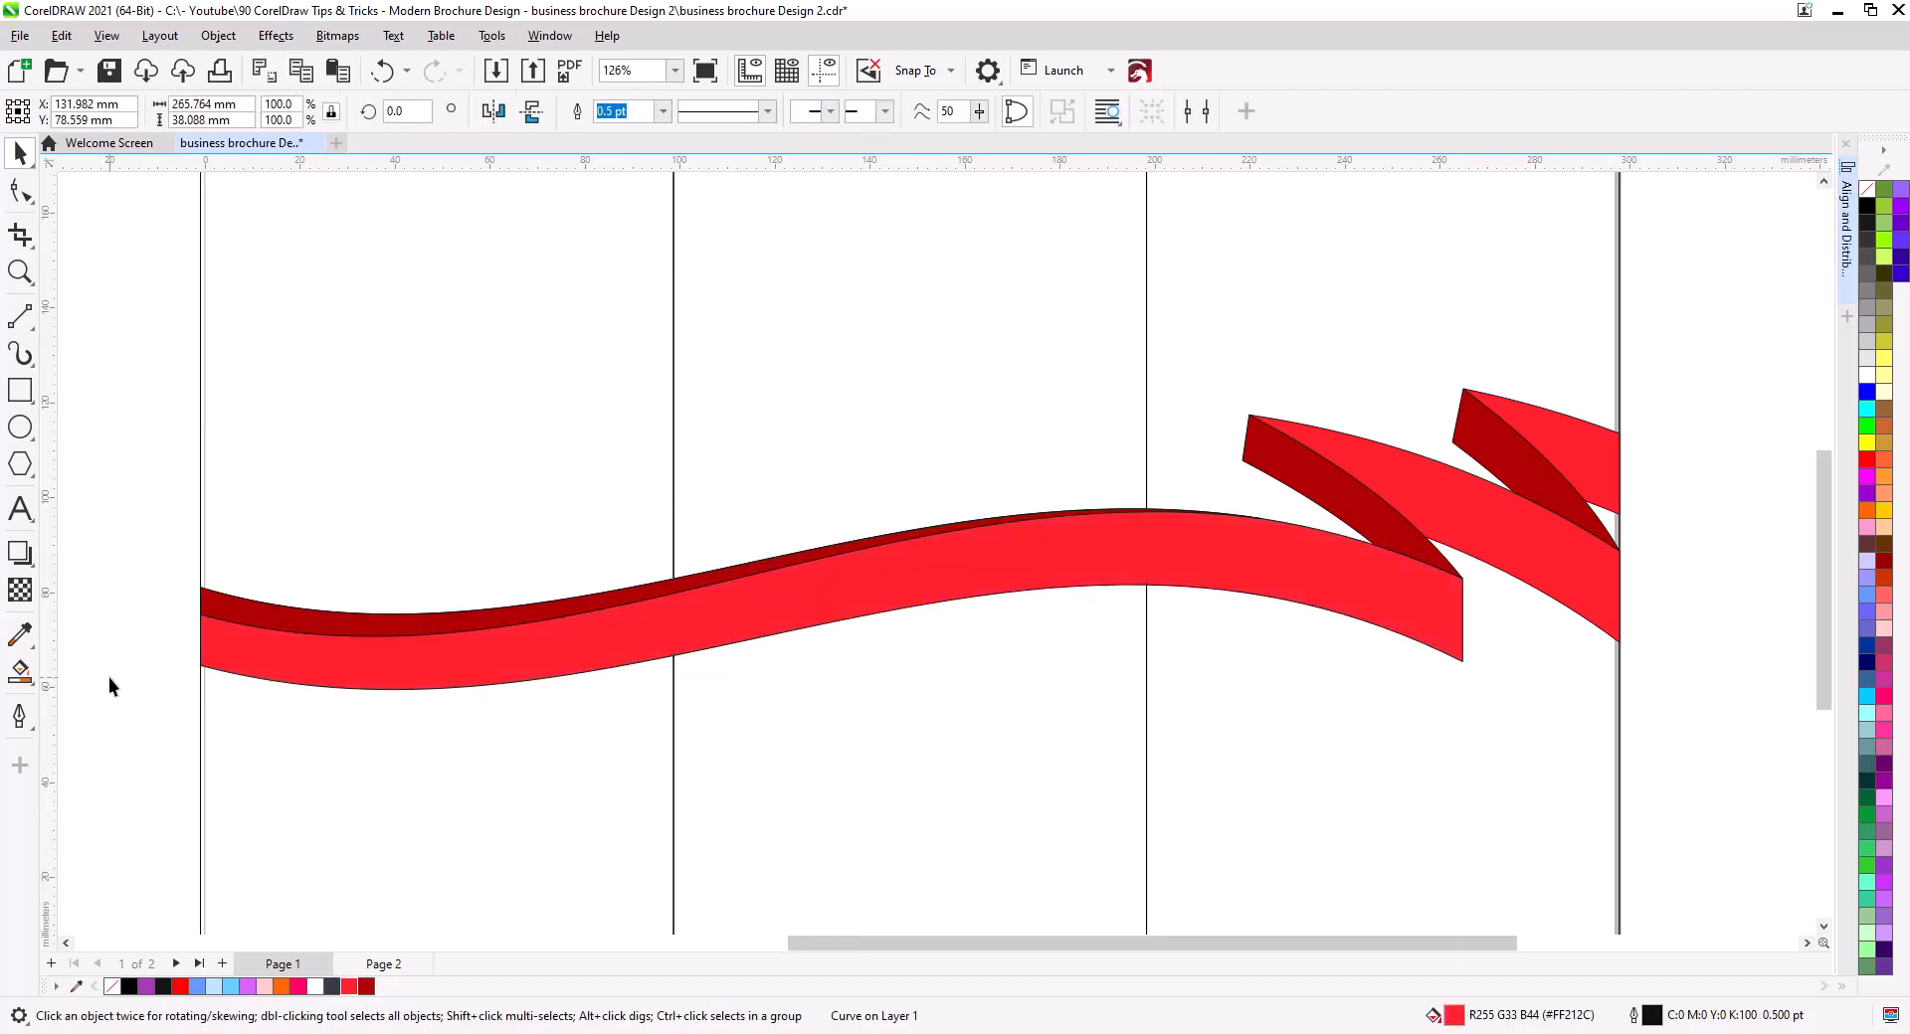
# Smart-fill the areas below the ribbon in all three panels and the small gap between the folds at the page edge in purple.
pyautogui.scroll(-2, 1101, 588)
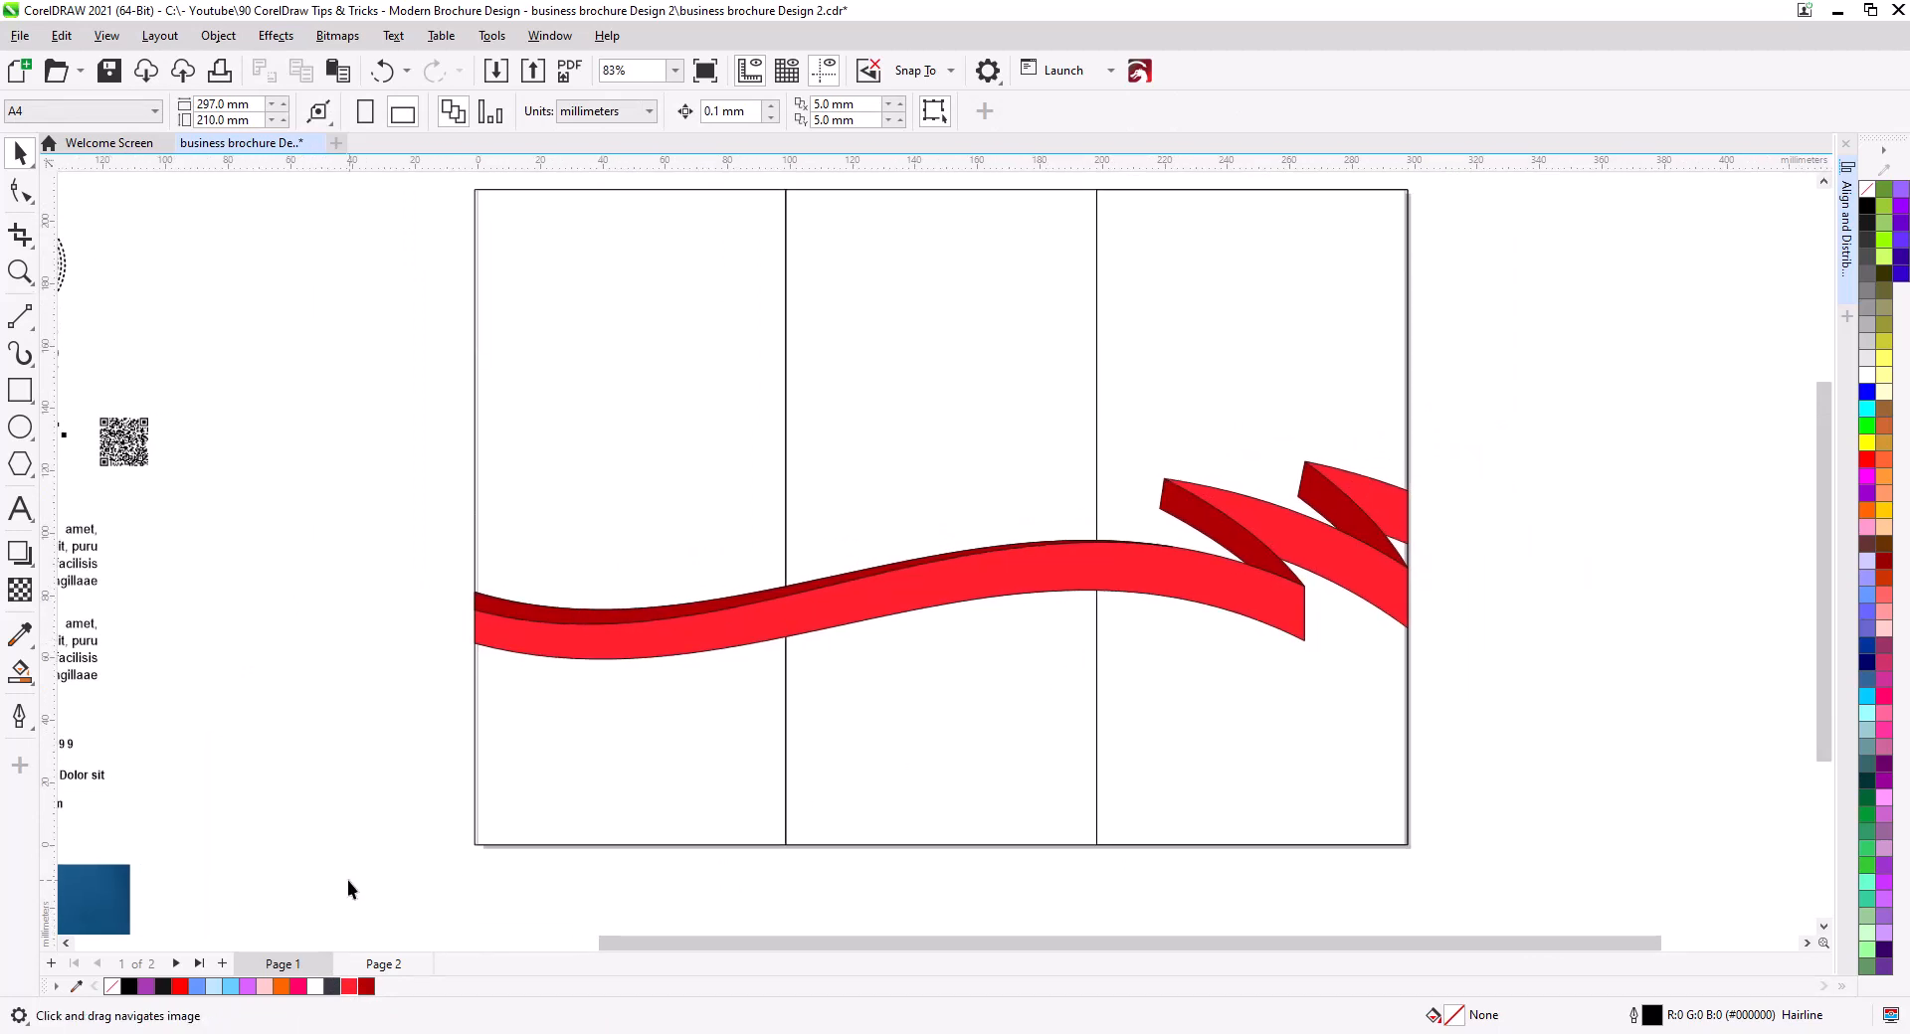
pyautogui.click(20, 672)
pyautogui.click(626, 746)
pyautogui.click(1044, 726)
pyautogui.click(1112, 724)
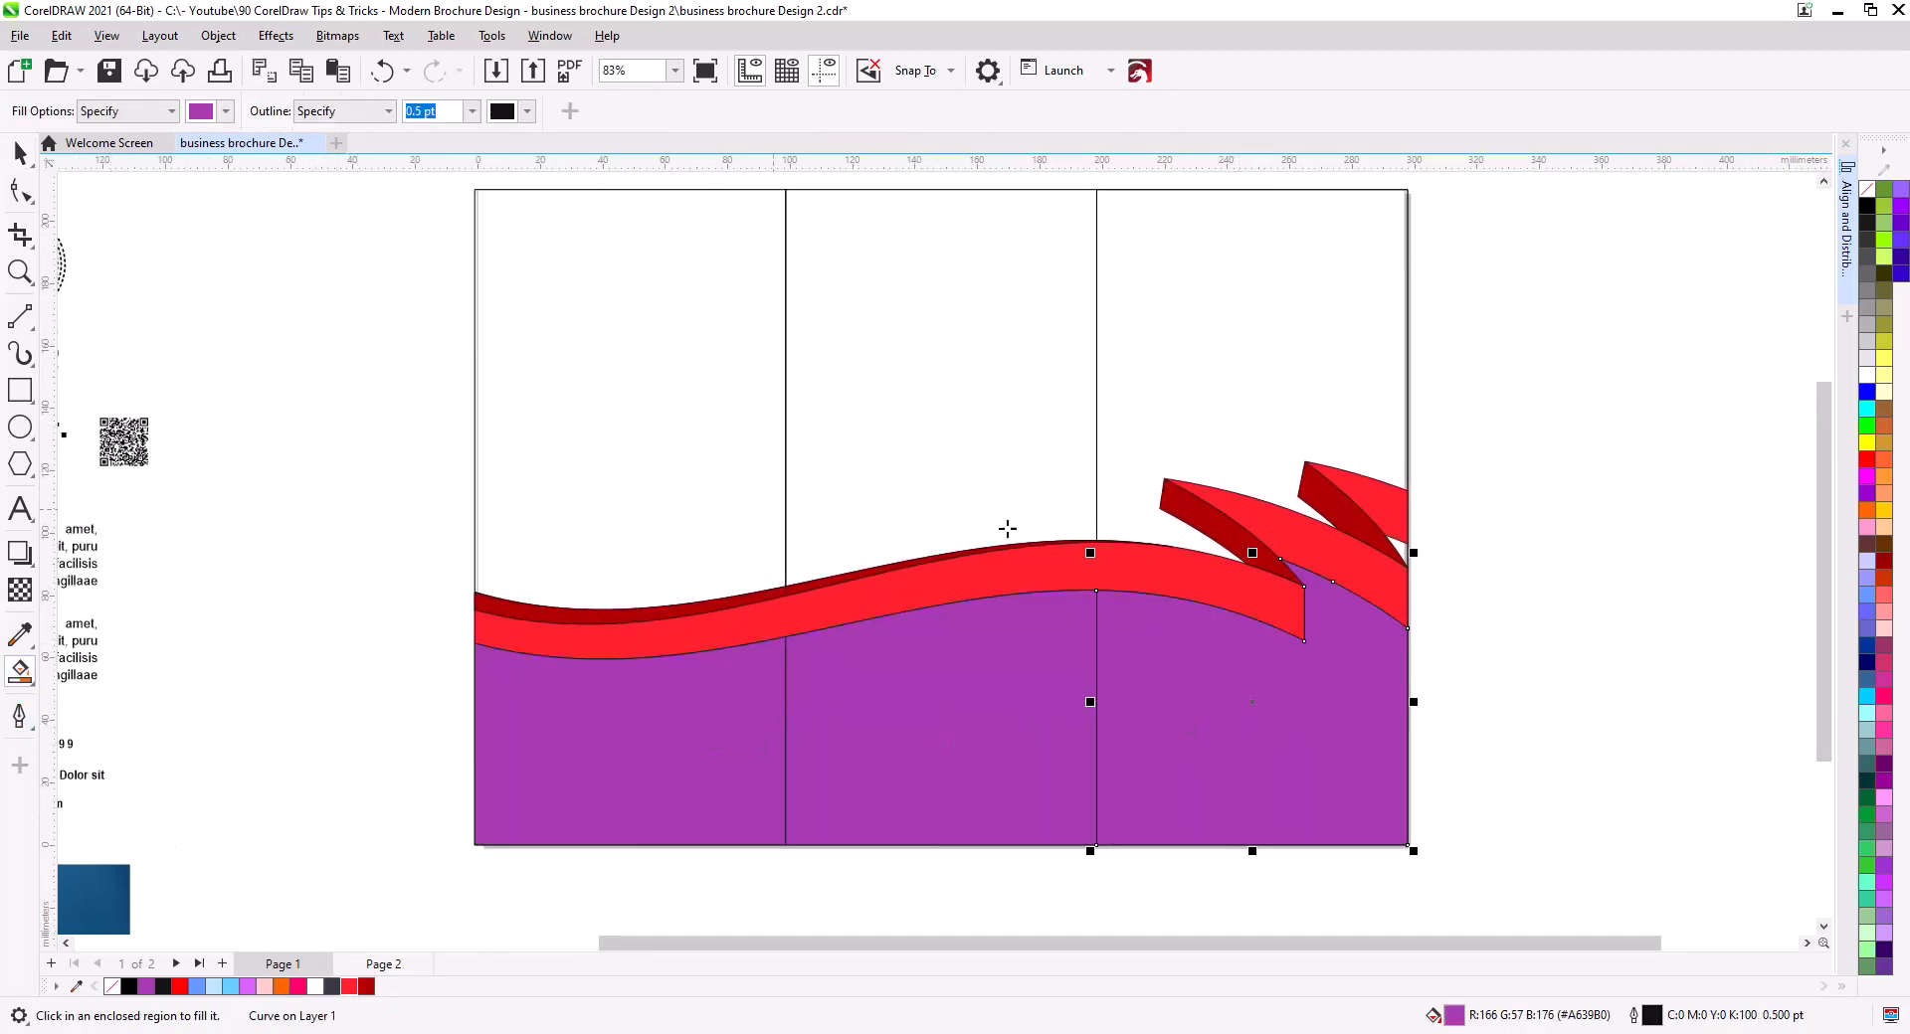
pyautogui.click(1401, 548)
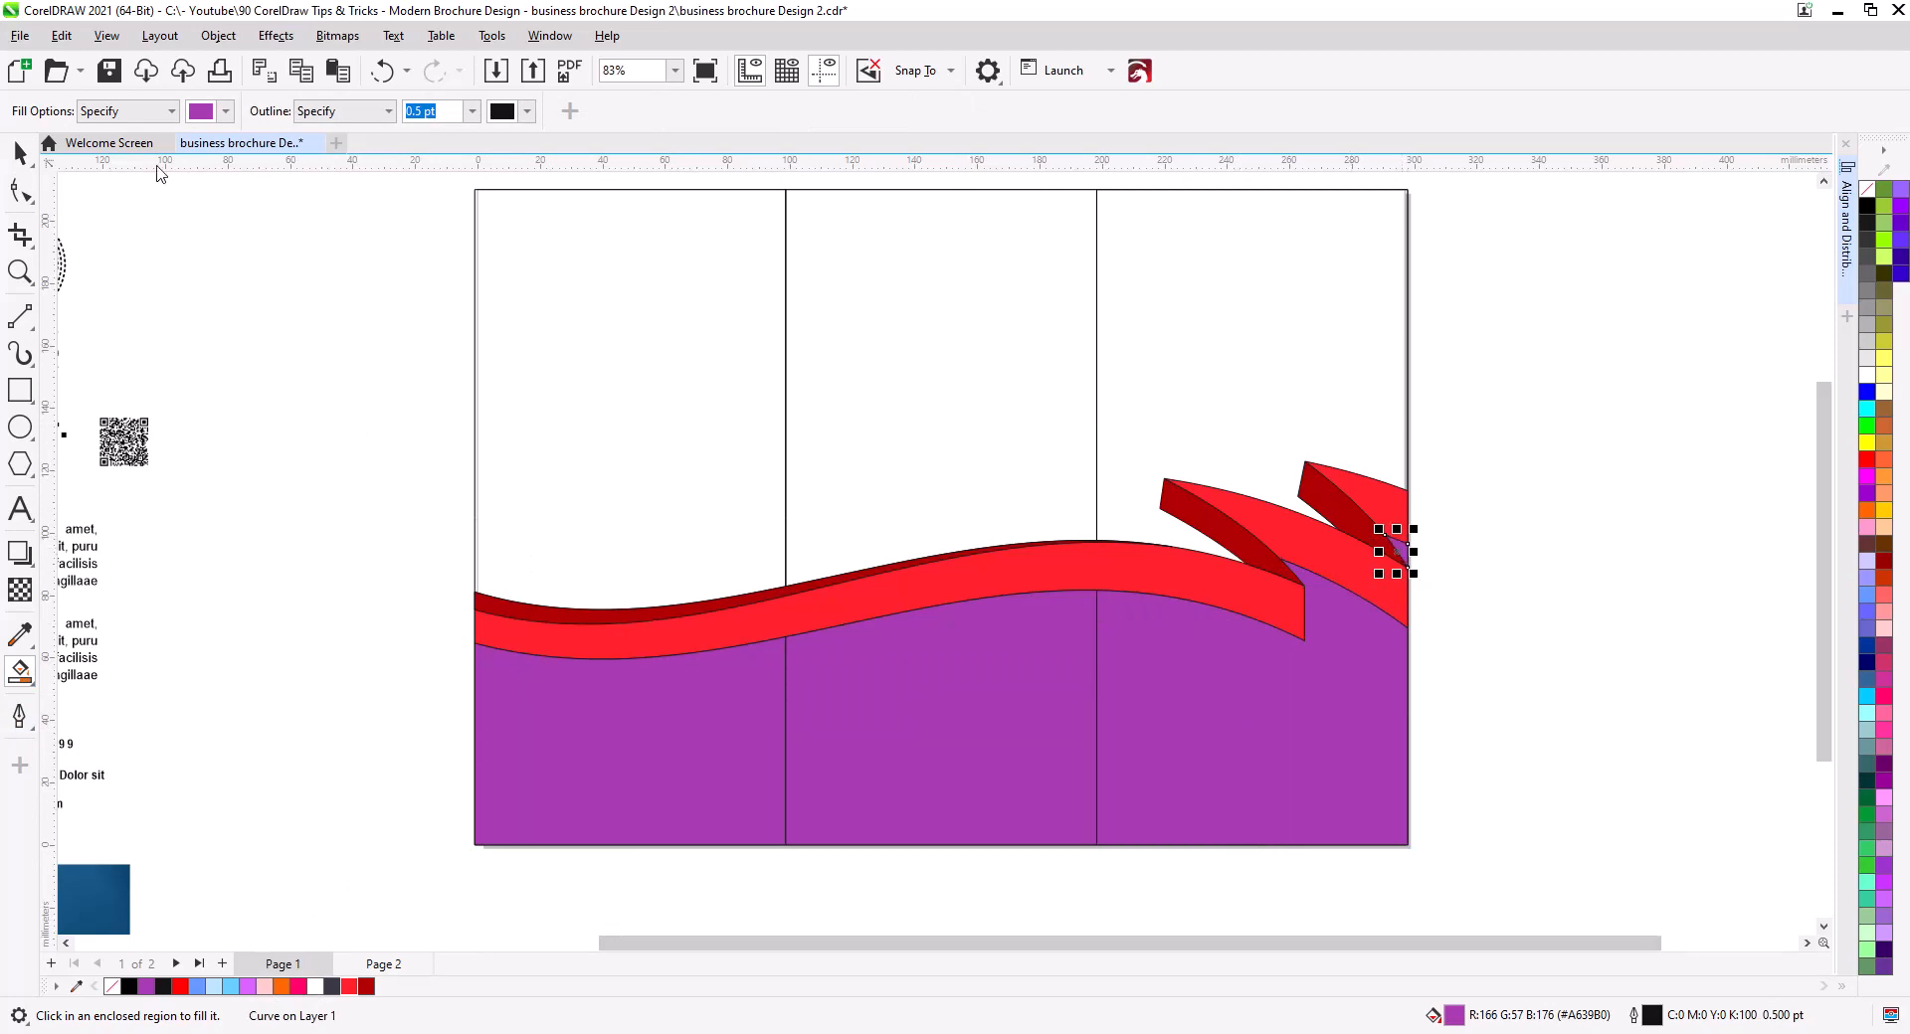
# Join the third panel's lower purple section and the small purple gap piece into one shape.
pyautogui.click(20, 155)
pyautogui.keyDown('shift'); pyautogui.click(1321, 731); pyautogui.keyUp('shift')
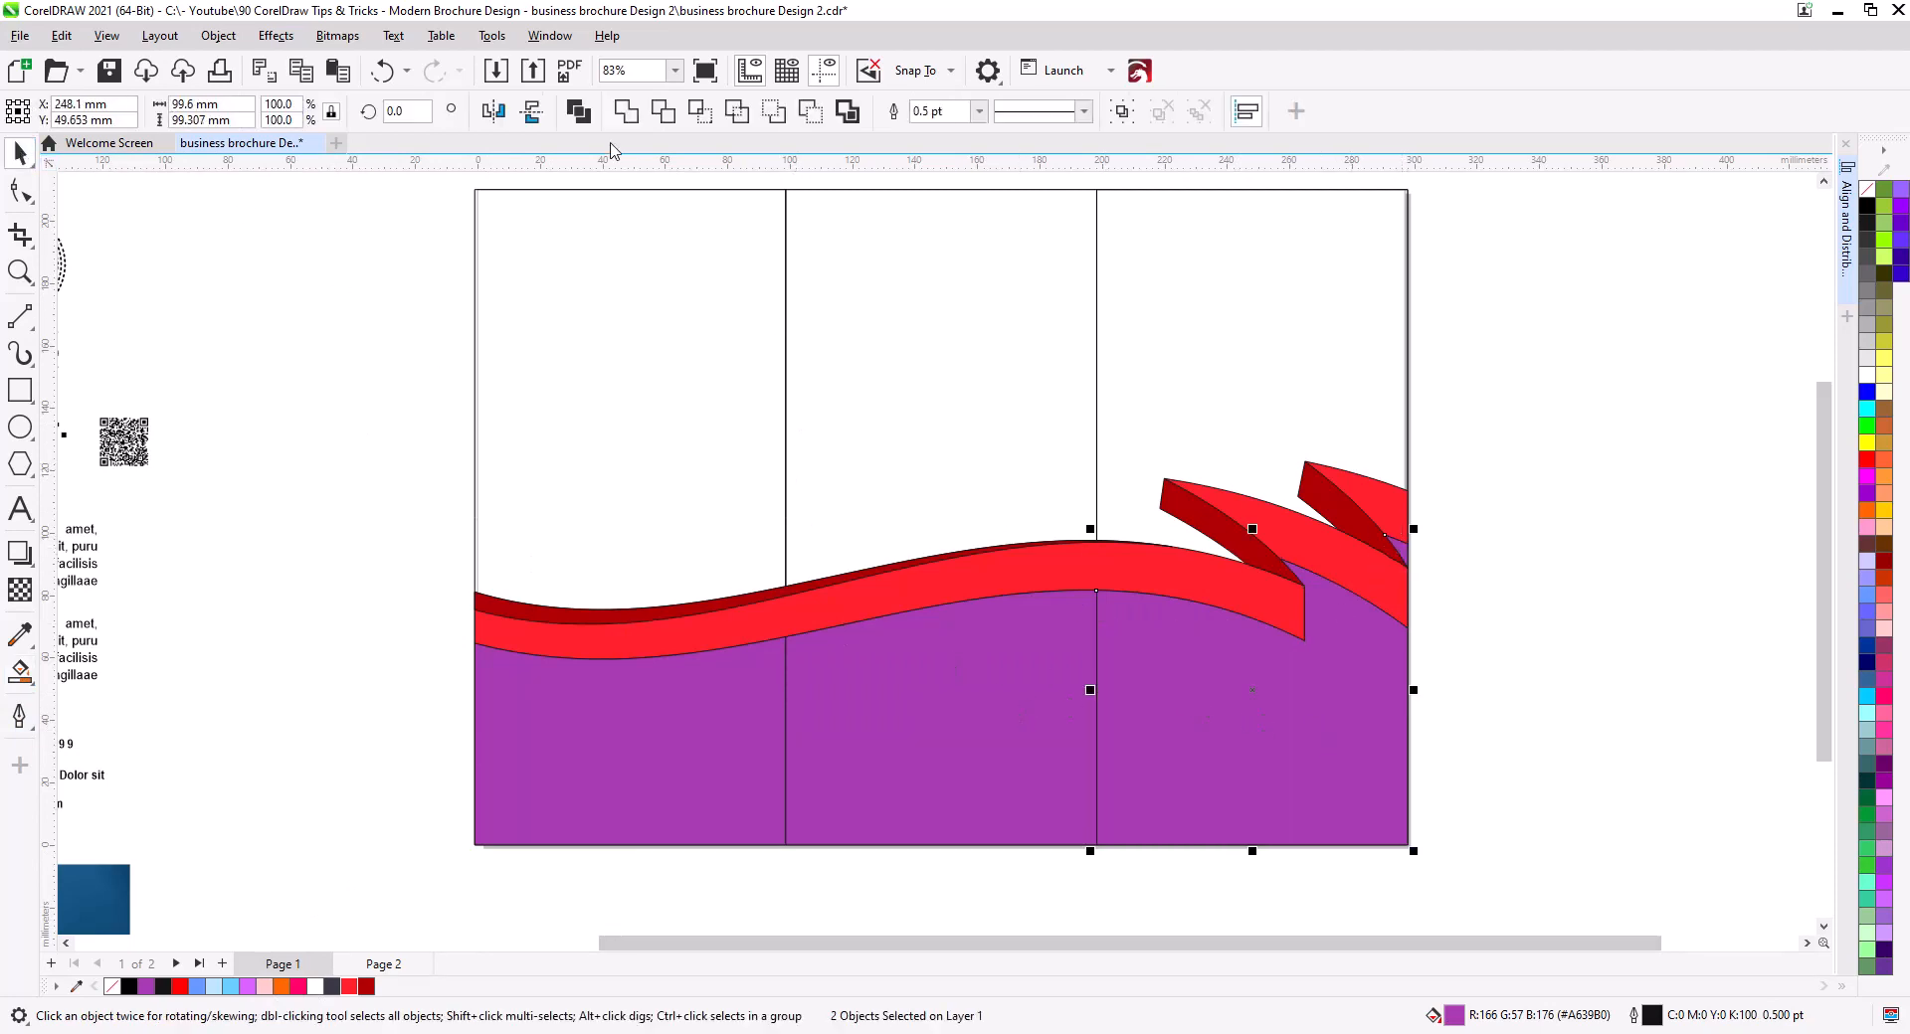
pyautogui.click(1435, 687)
# Move the city skyline photo over the third panel and enlarge it to about 207 by 138 mm.
pyautogui.scroll(1, 1436, 684)
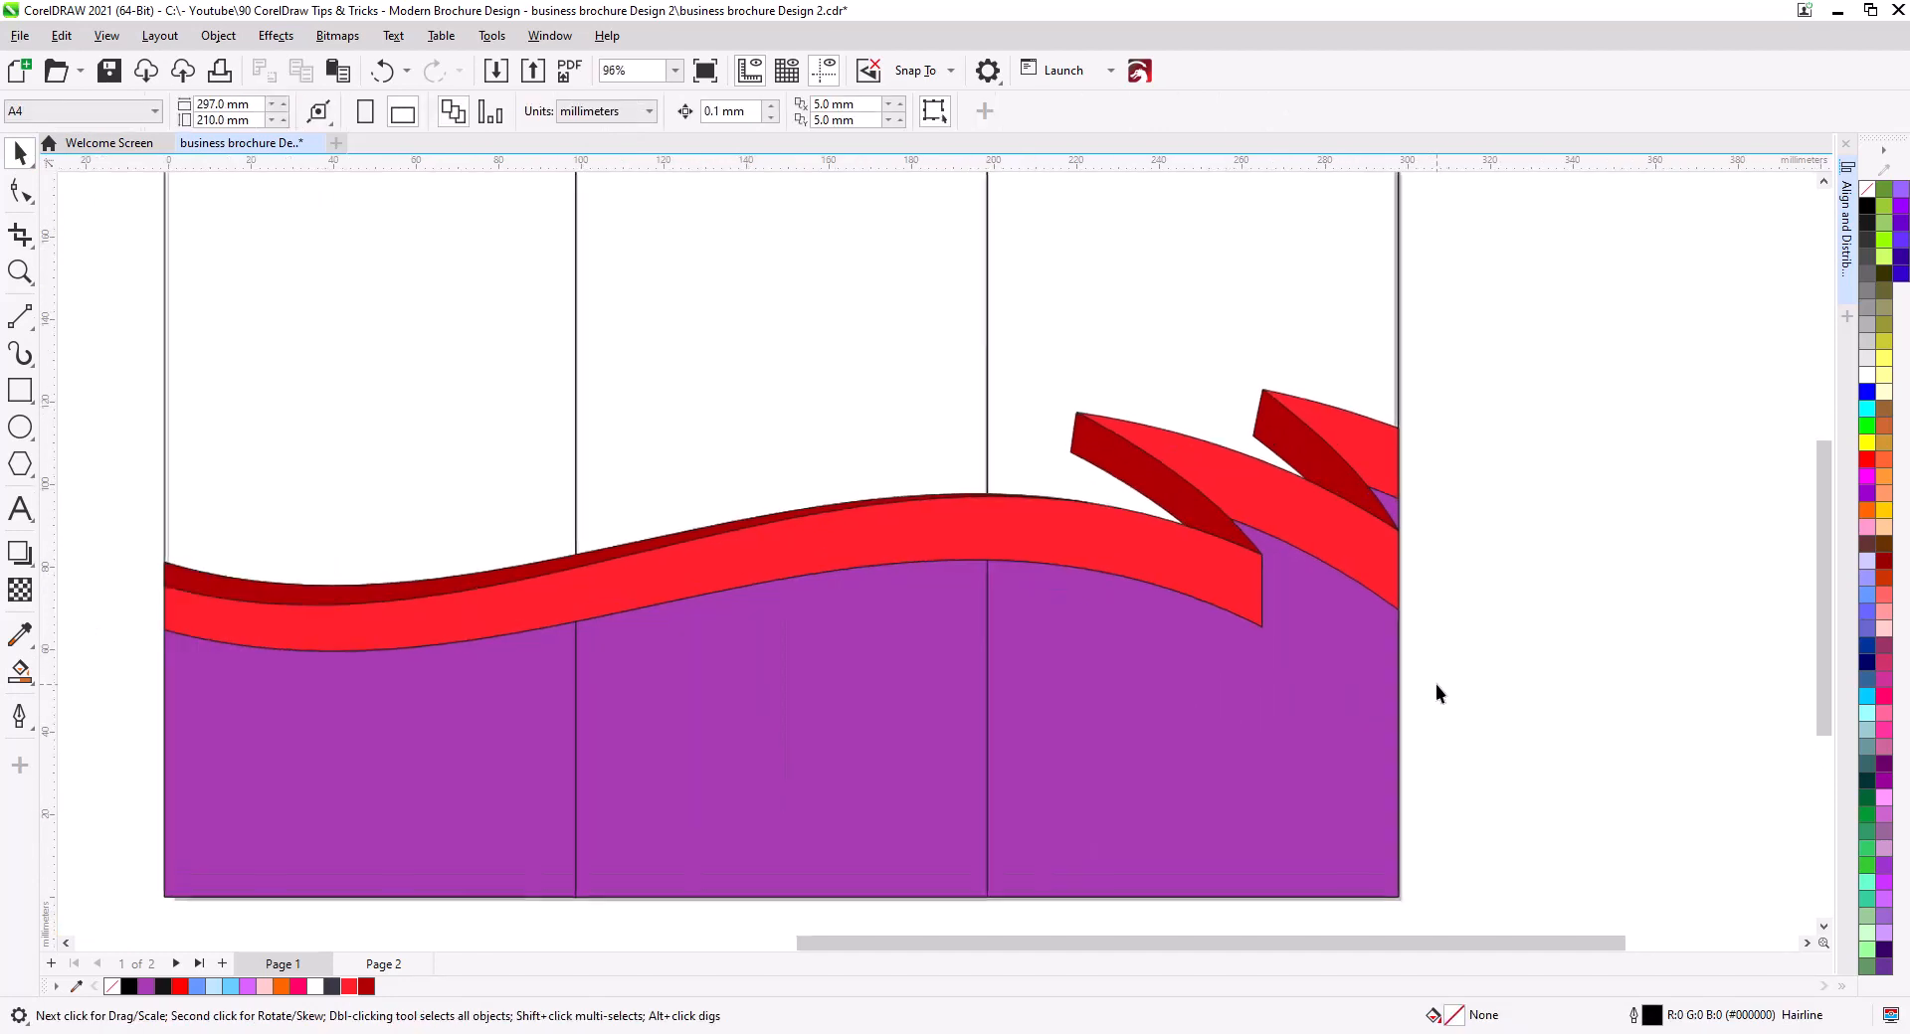
pyautogui.moveTo(1439, 706); pyautogui.dragTo(1383, 565)
pyautogui.scroll(-4, 1412, 627)
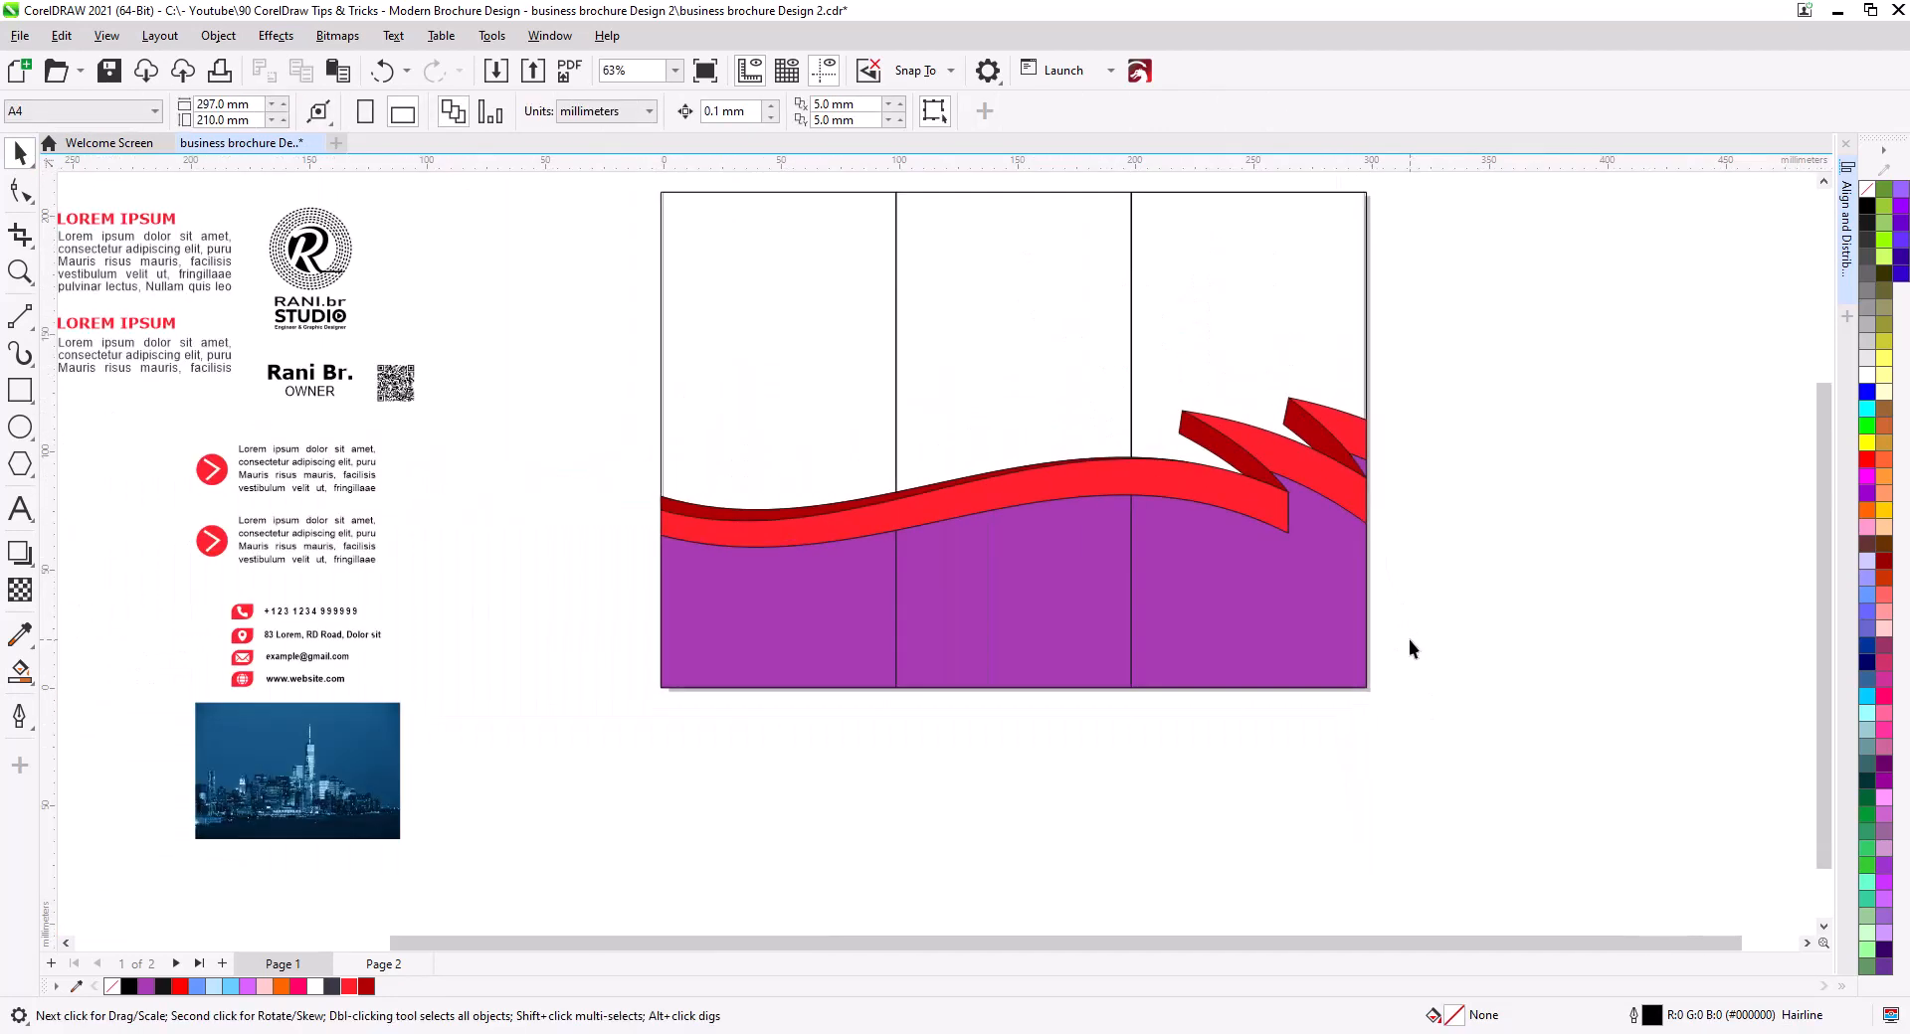
pyautogui.moveTo(1408, 641); pyautogui.dragTo(1398, 663)
pyautogui.moveTo(362, 796); pyautogui.dragTo(1351, 545)
pyautogui.moveTo(1204, 618); pyautogui.dragTo(918, 805)
# PowerClip the skyline photo inside the third panel's purple shape.
pyautogui.rightClick(1193, 768)
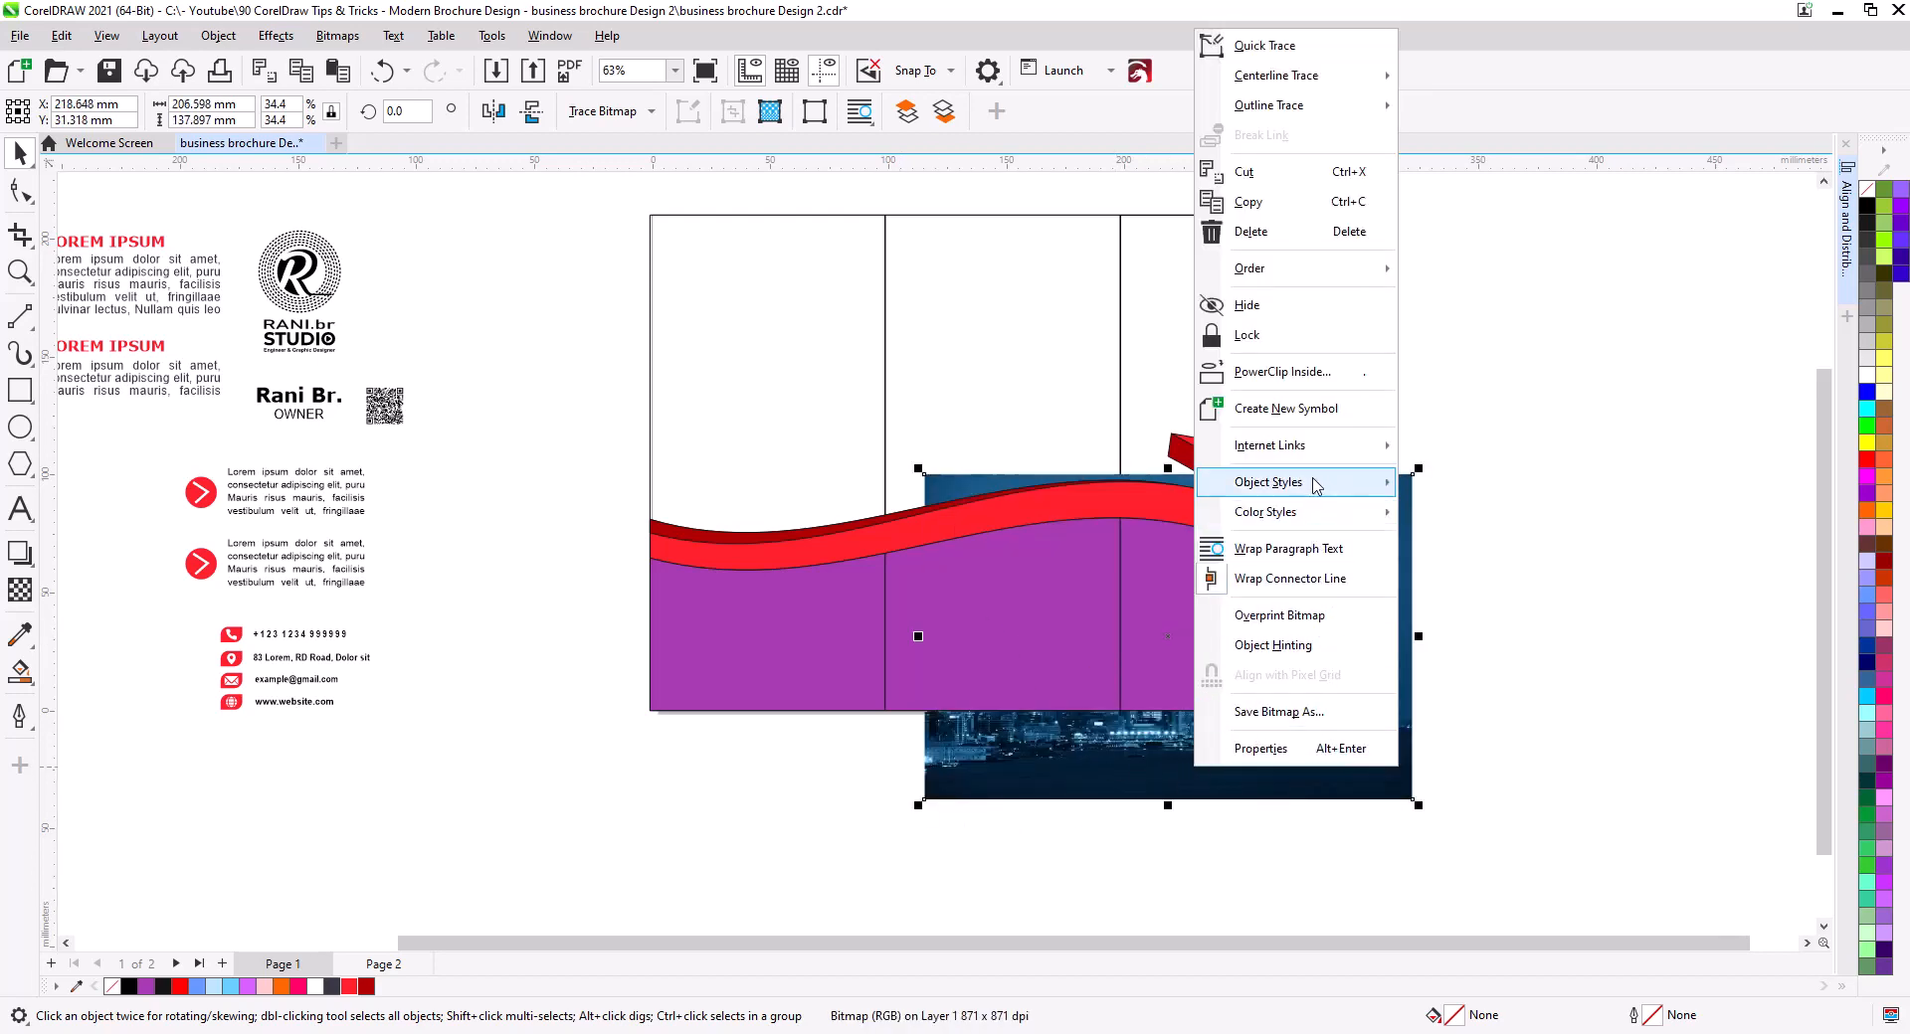
pyautogui.click(1306, 380)
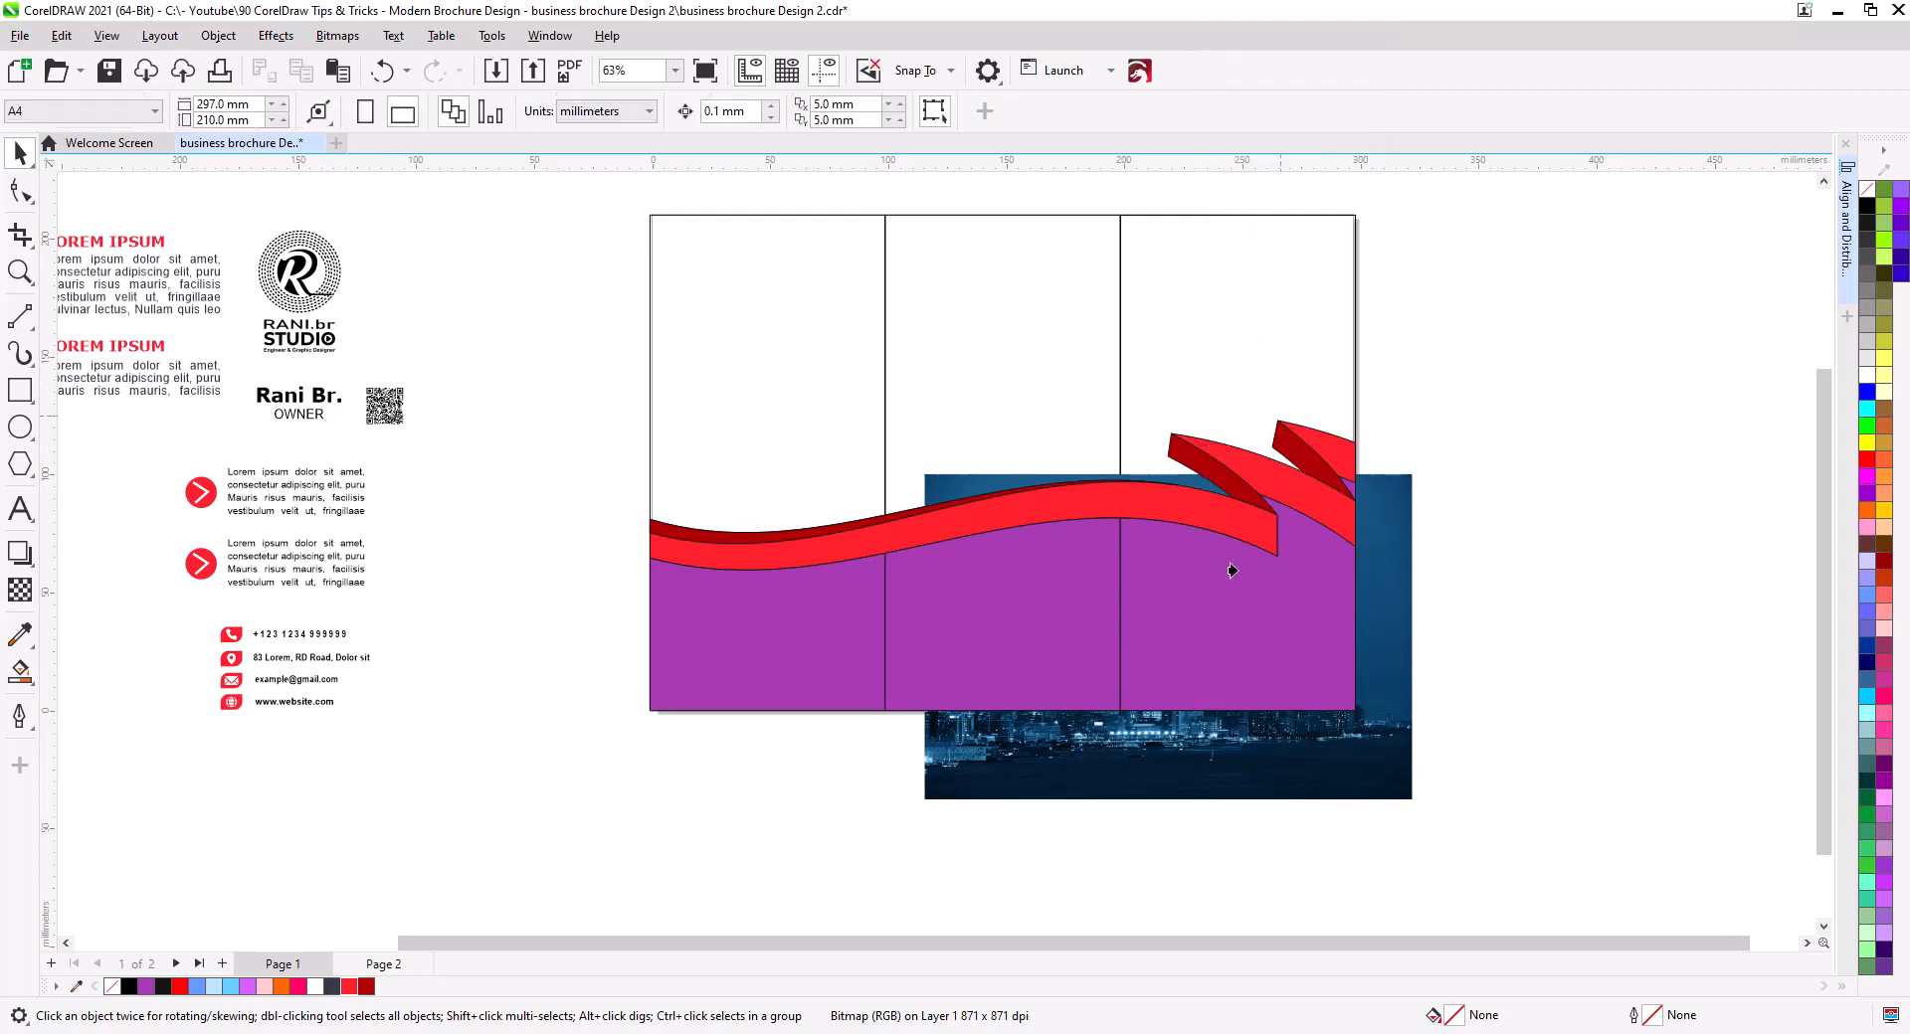
pyautogui.click(1227, 615)
# Edit the PowerClip contents, scaling the photo to about 169 by 113 mm and shifting it so the tall tower sits within the panel.
pyautogui.scroll(2, 1263, 627)
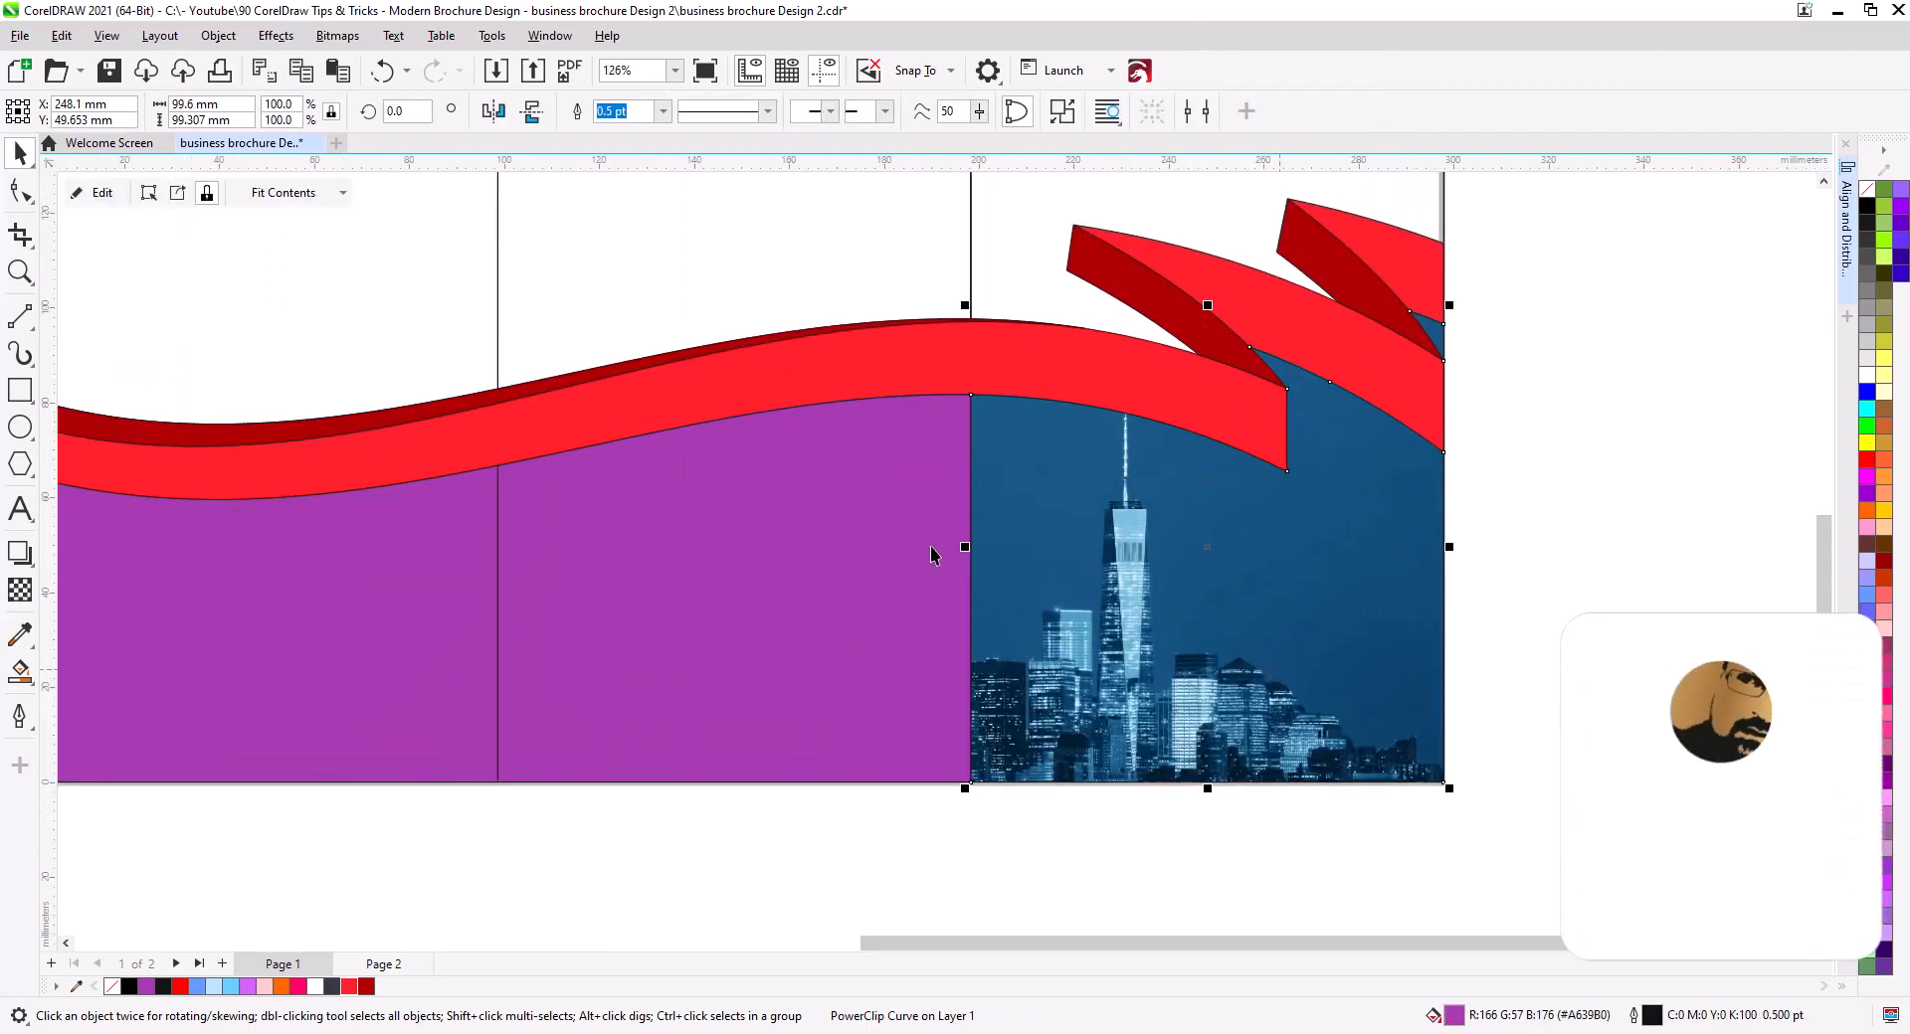
pyautogui.click(92, 192)
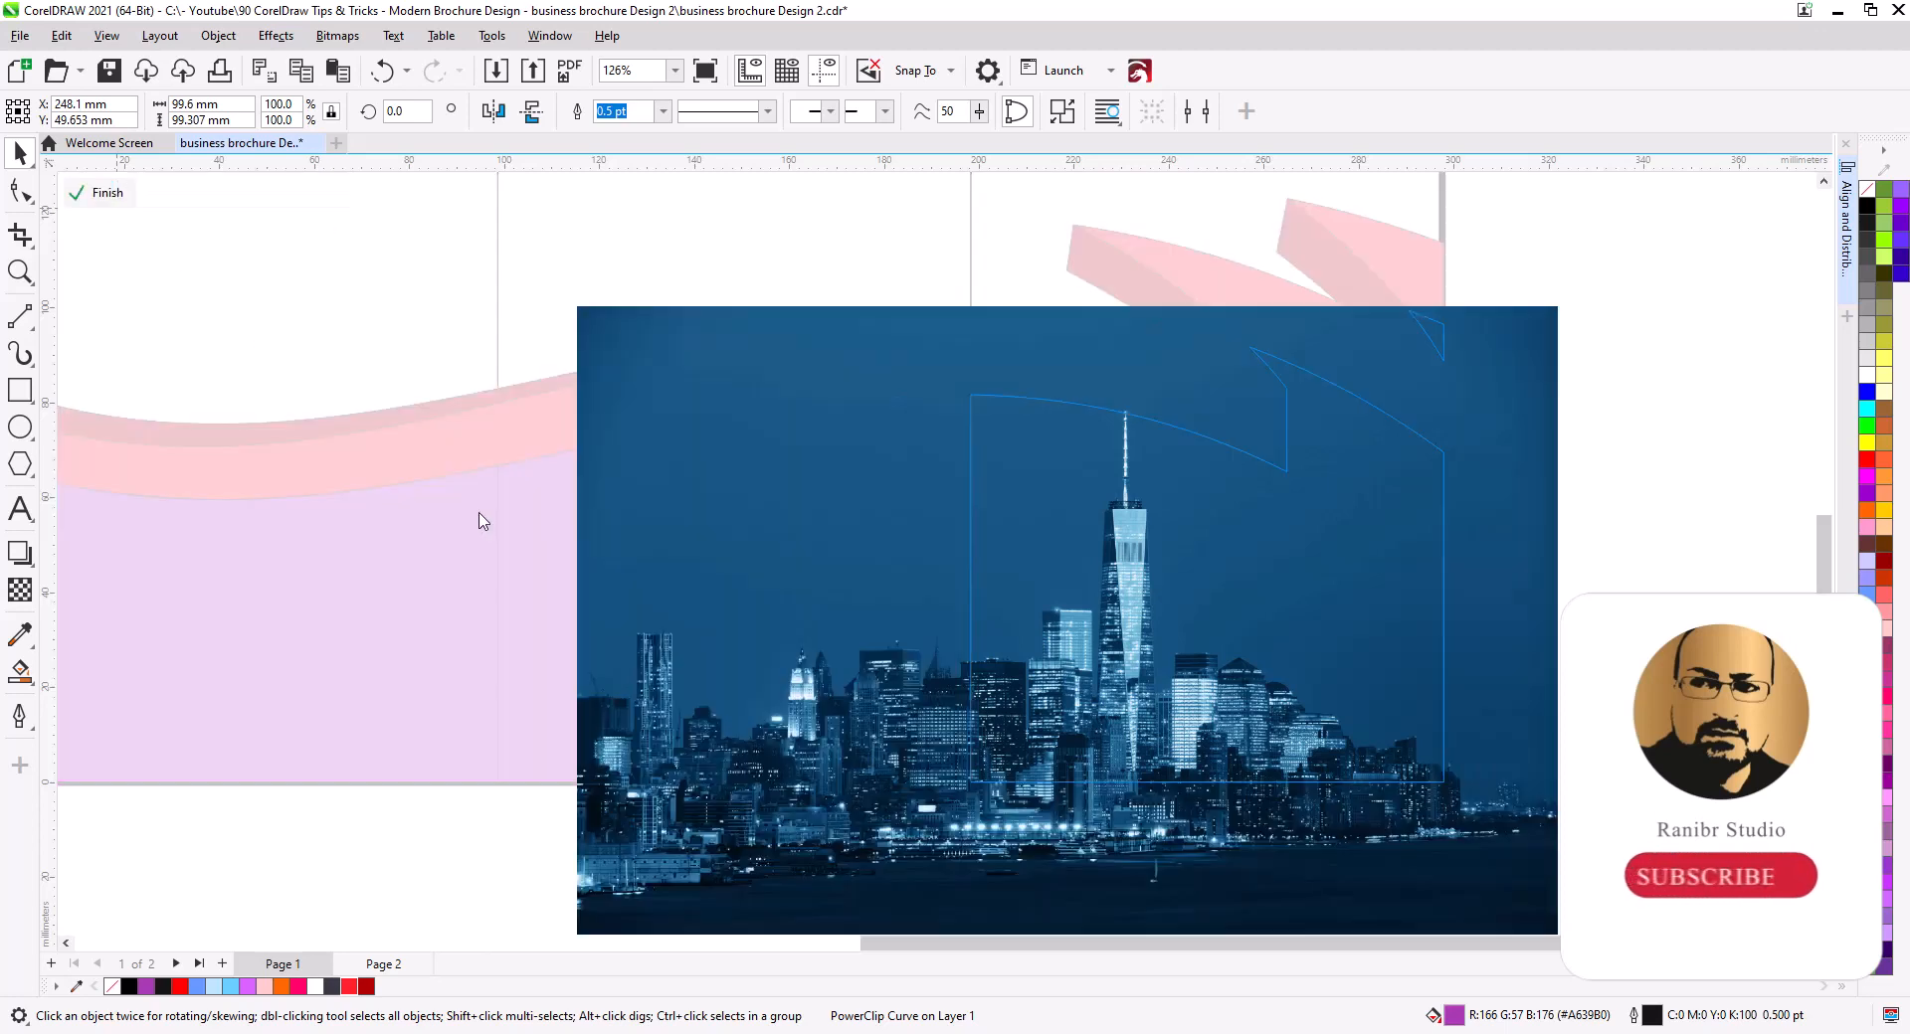
pyautogui.moveTo(930, 869); pyautogui.dragTo(871, 724)
pyautogui.click(872, 732)
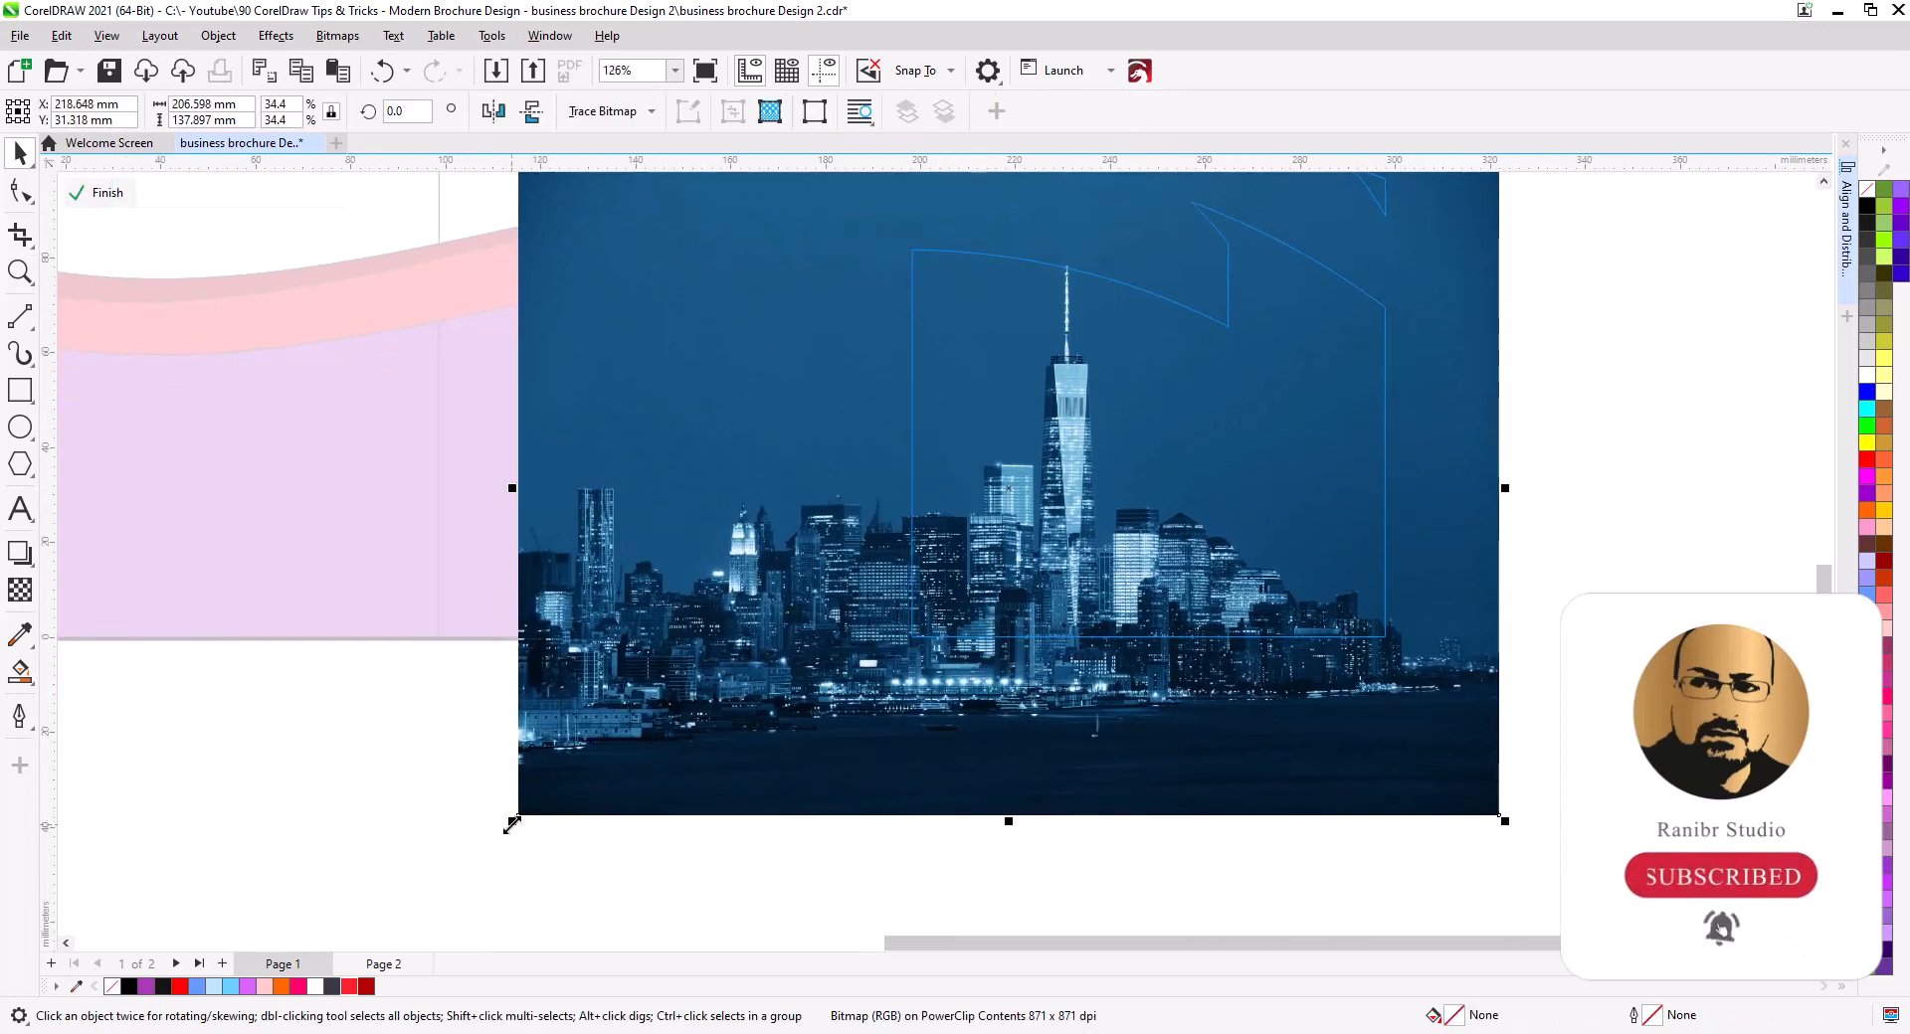
pyautogui.moveTo(518, 815); pyautogui.dragTo(687, 723)
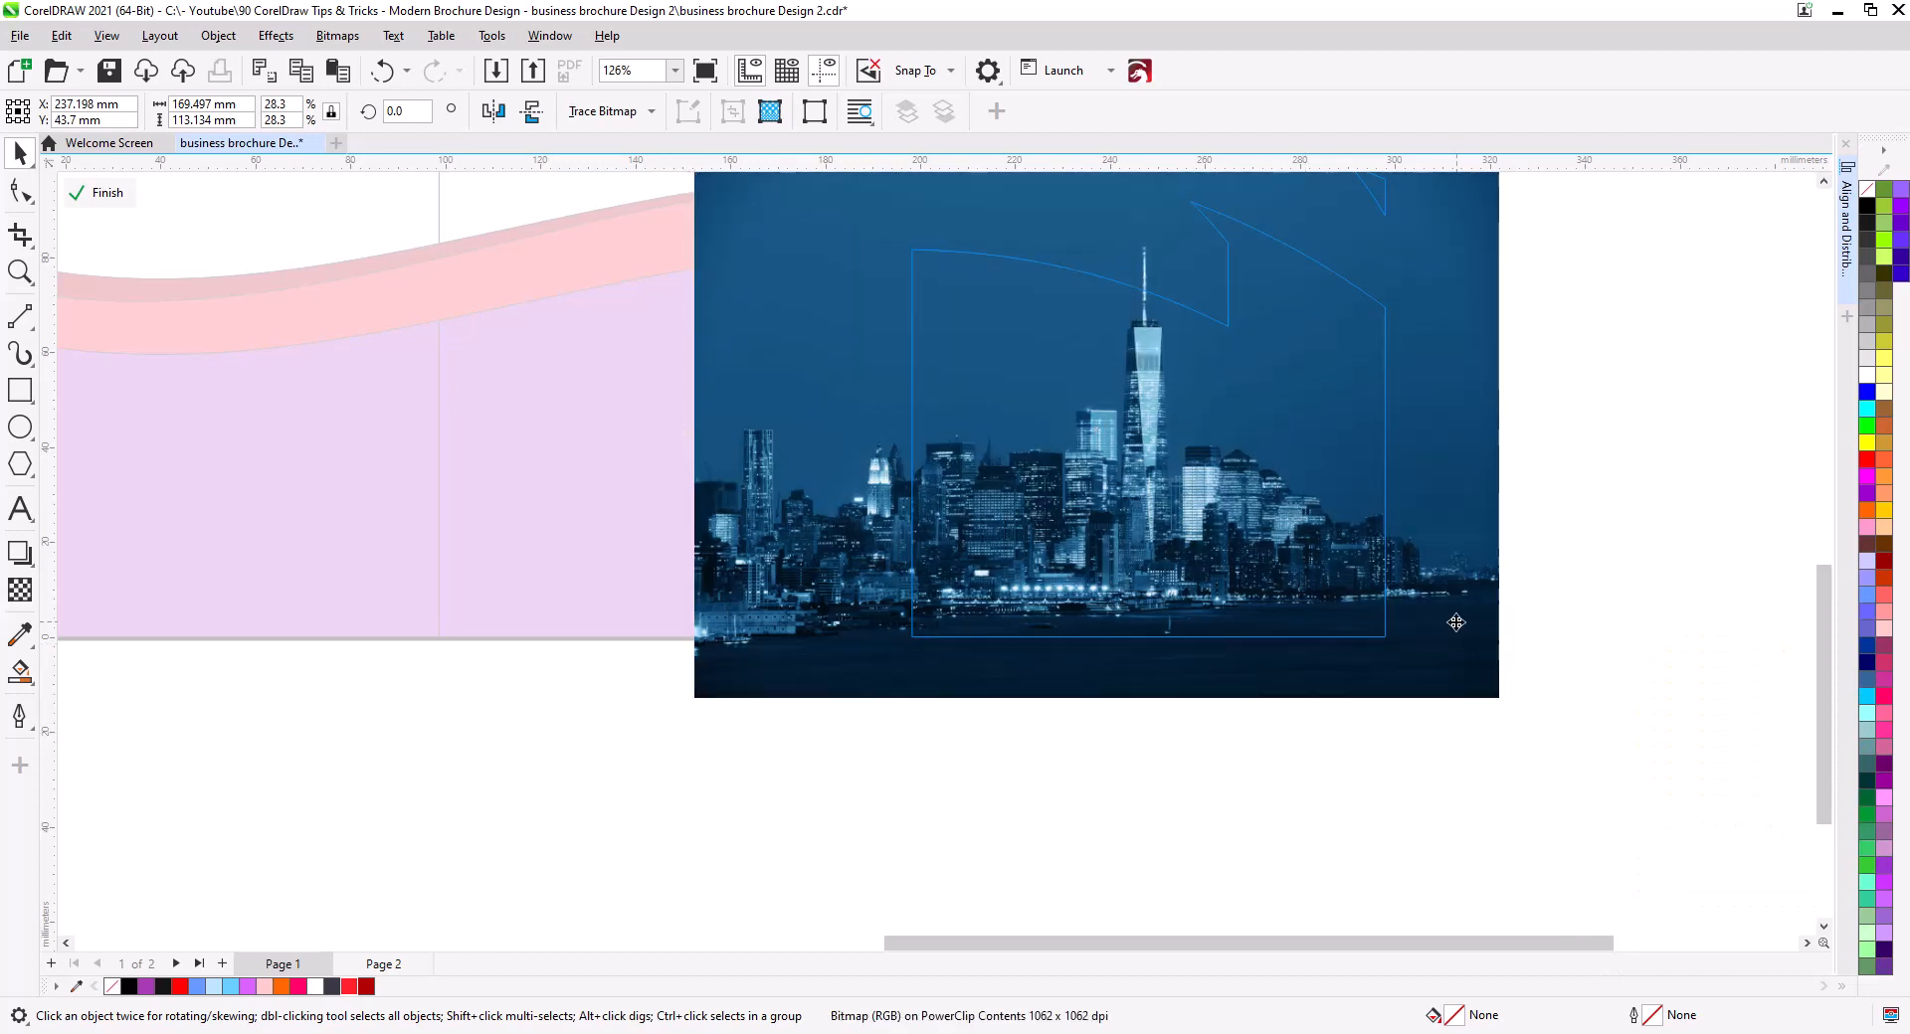
pyautogui.moveTo(1453, 621); pyautogui.dragTo(1402, 618)
pyautogui.moveTo(1483, 630); pyautogui.dragTo(1353, 701)
pyautogui.click(83, 194)
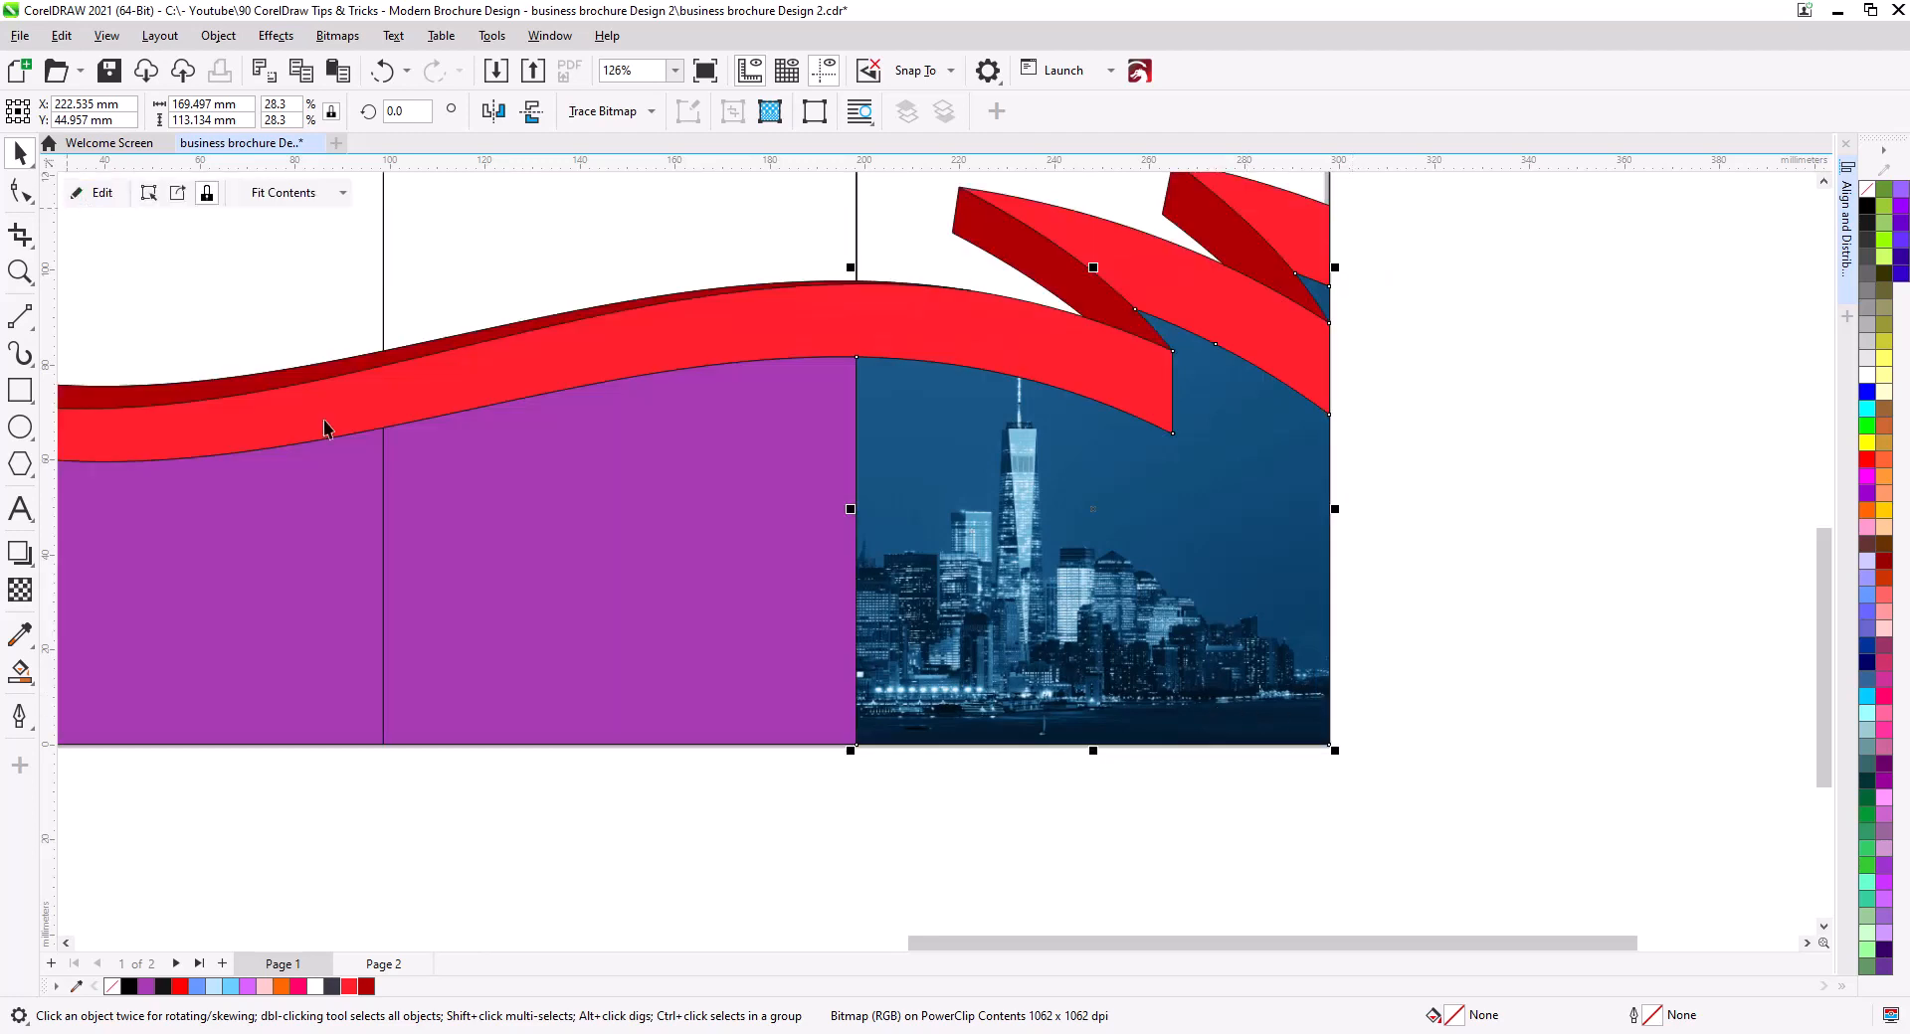
pyautogui.press('Escape')
# Fill the lower purple sections of the first and second panels with dark grey.
pyautogui.scroll(-1, 1198, 594)
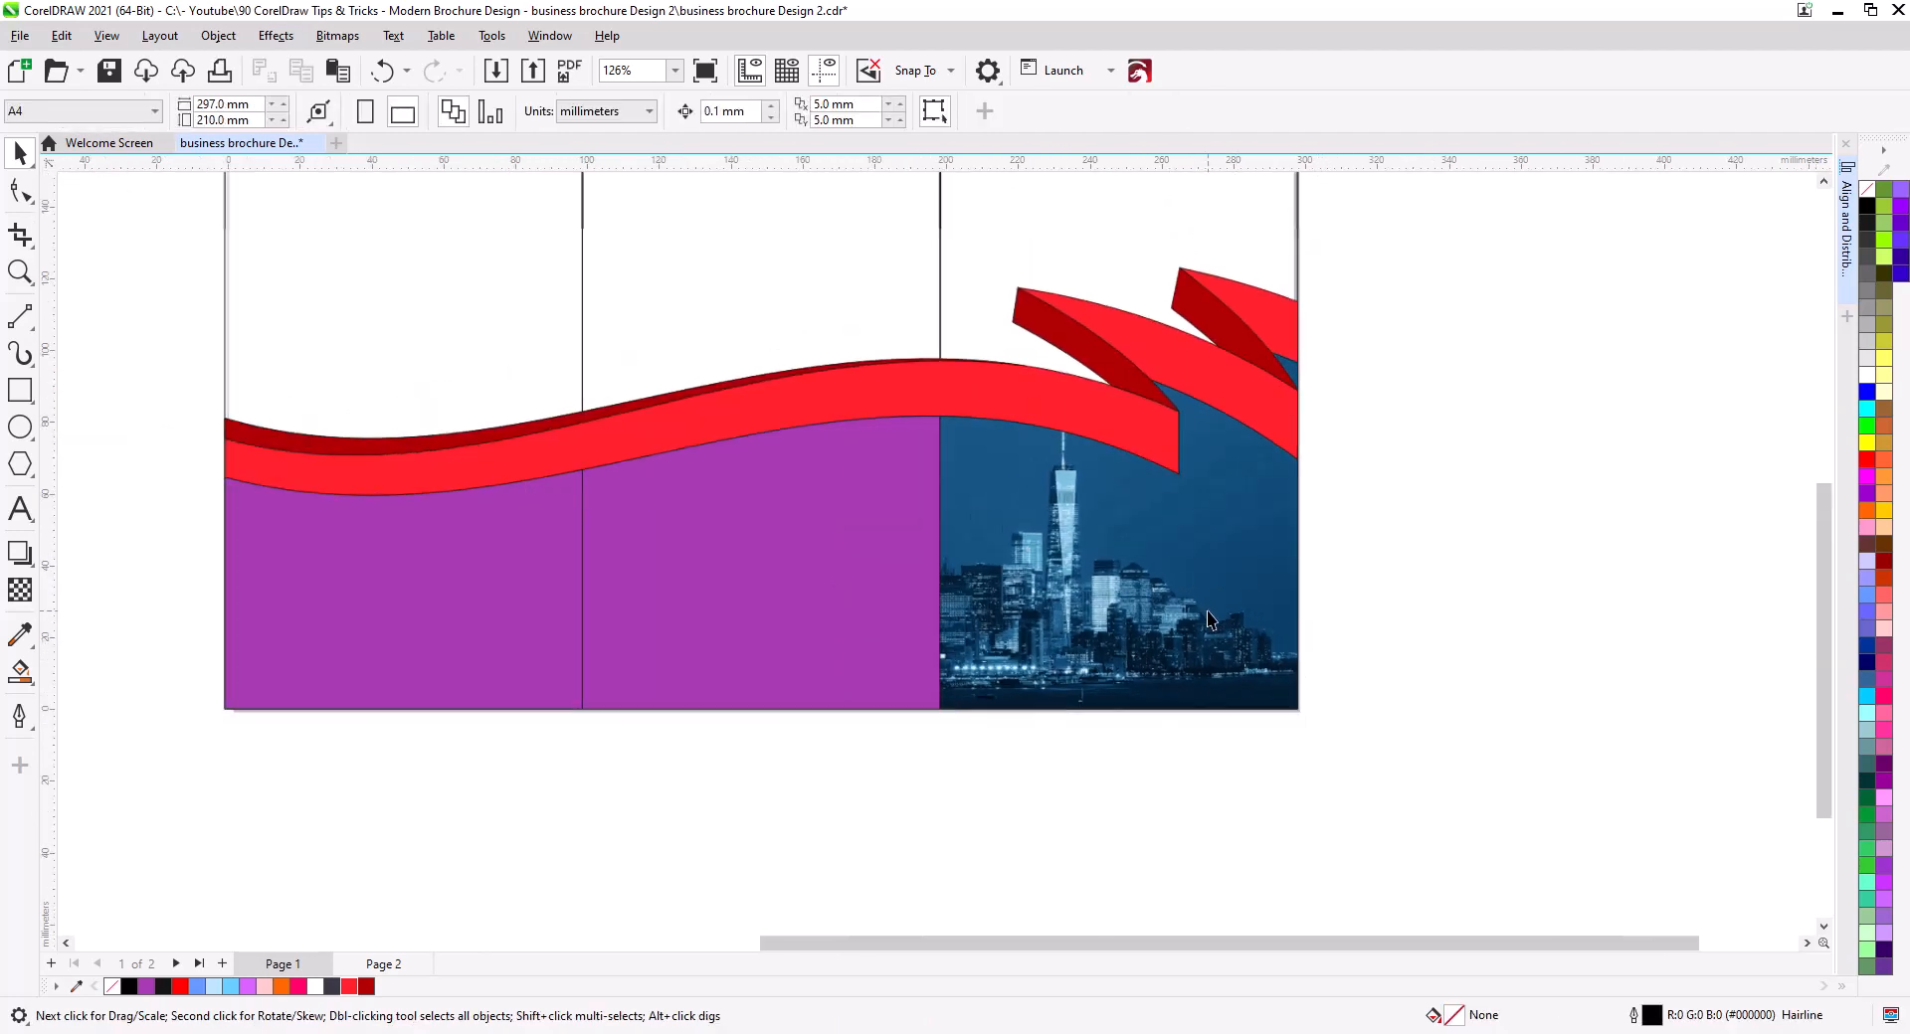
pyautogui.moveTo(1188, 618); pyautogui.dragTo(1241, 646)
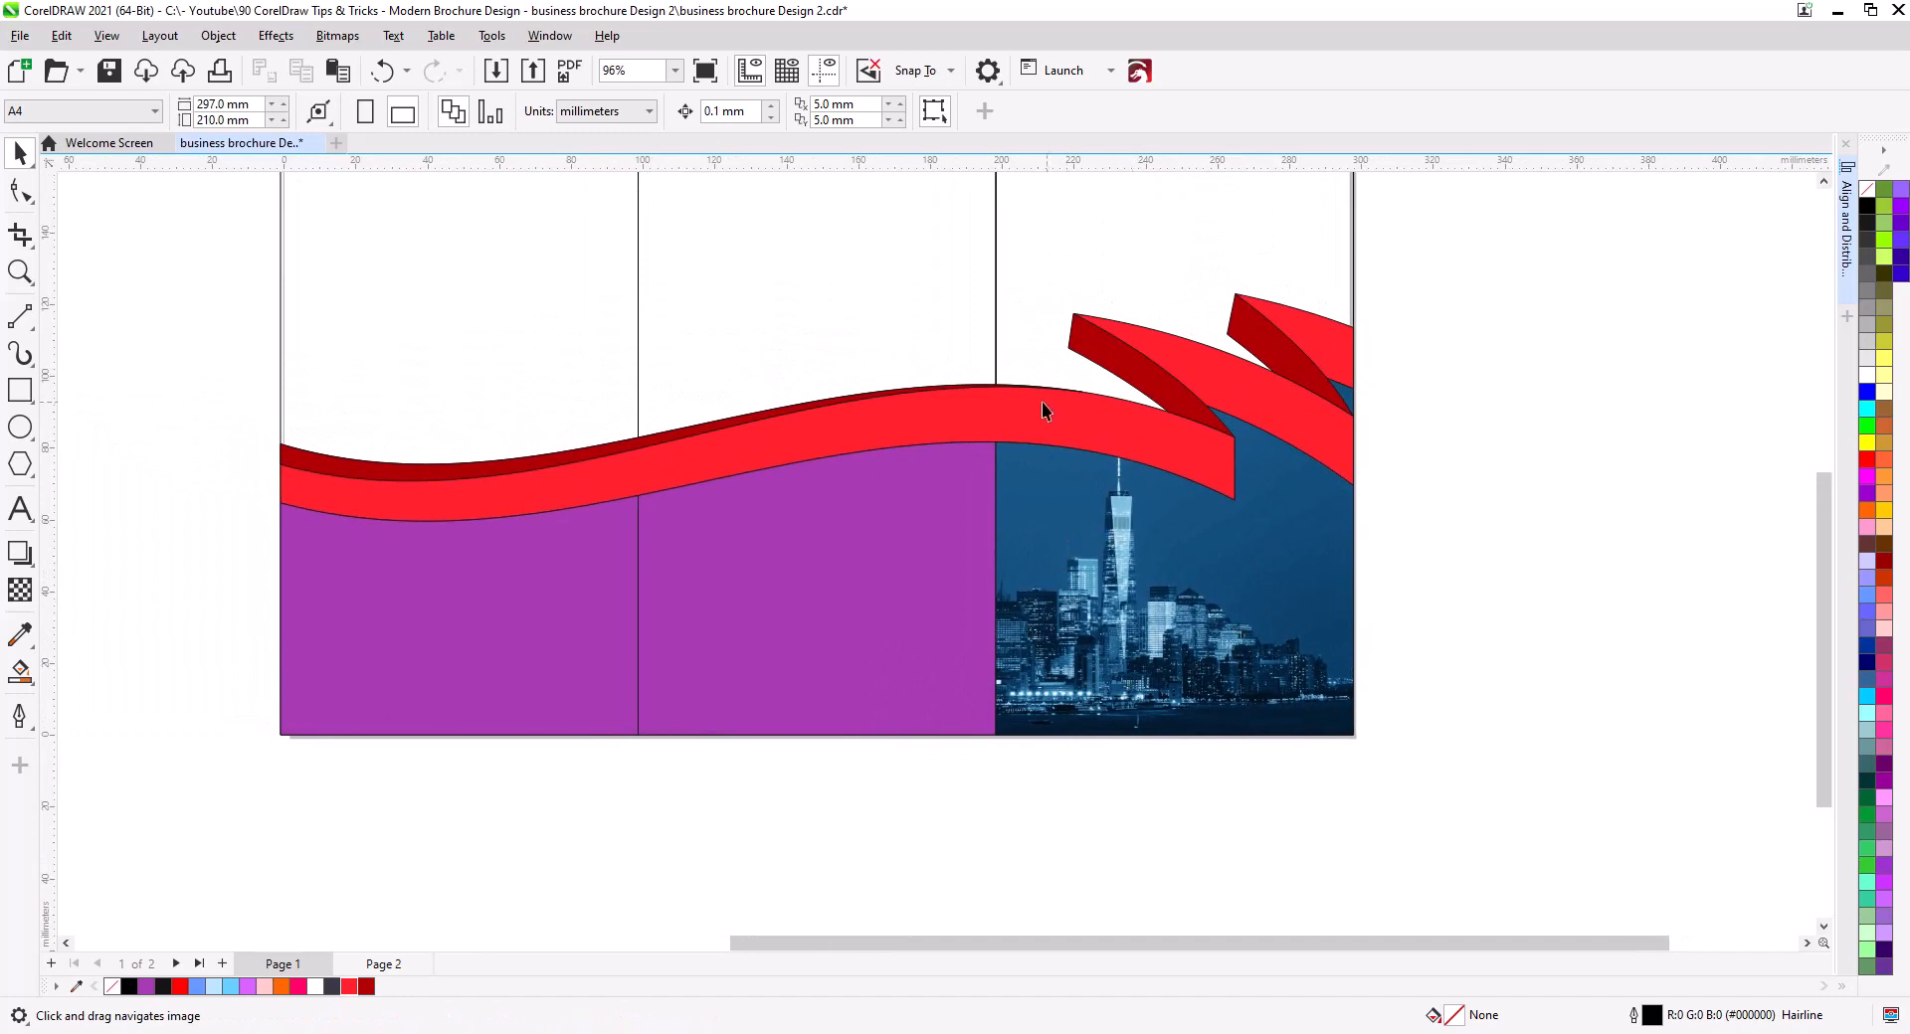
pyautogui.click(746, 609)
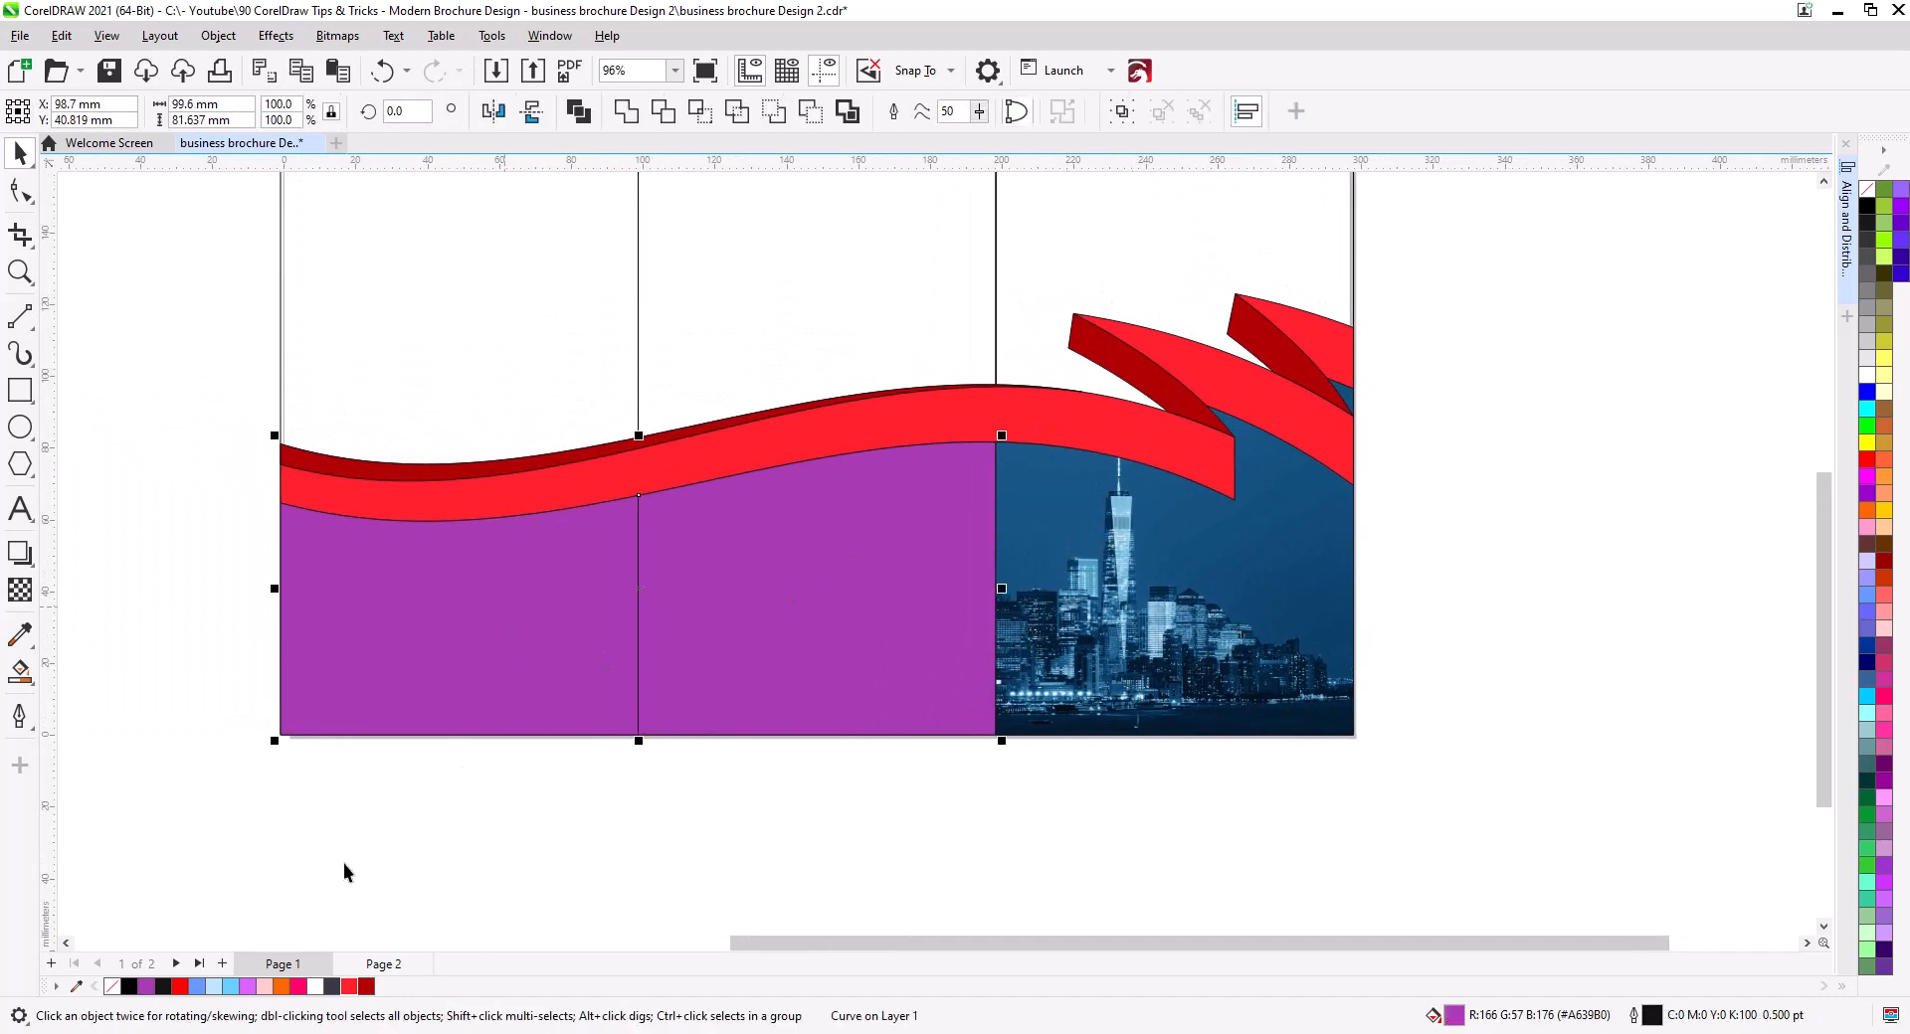
pyautogui.click(333, 986)
pyautogui.click(673, 838)
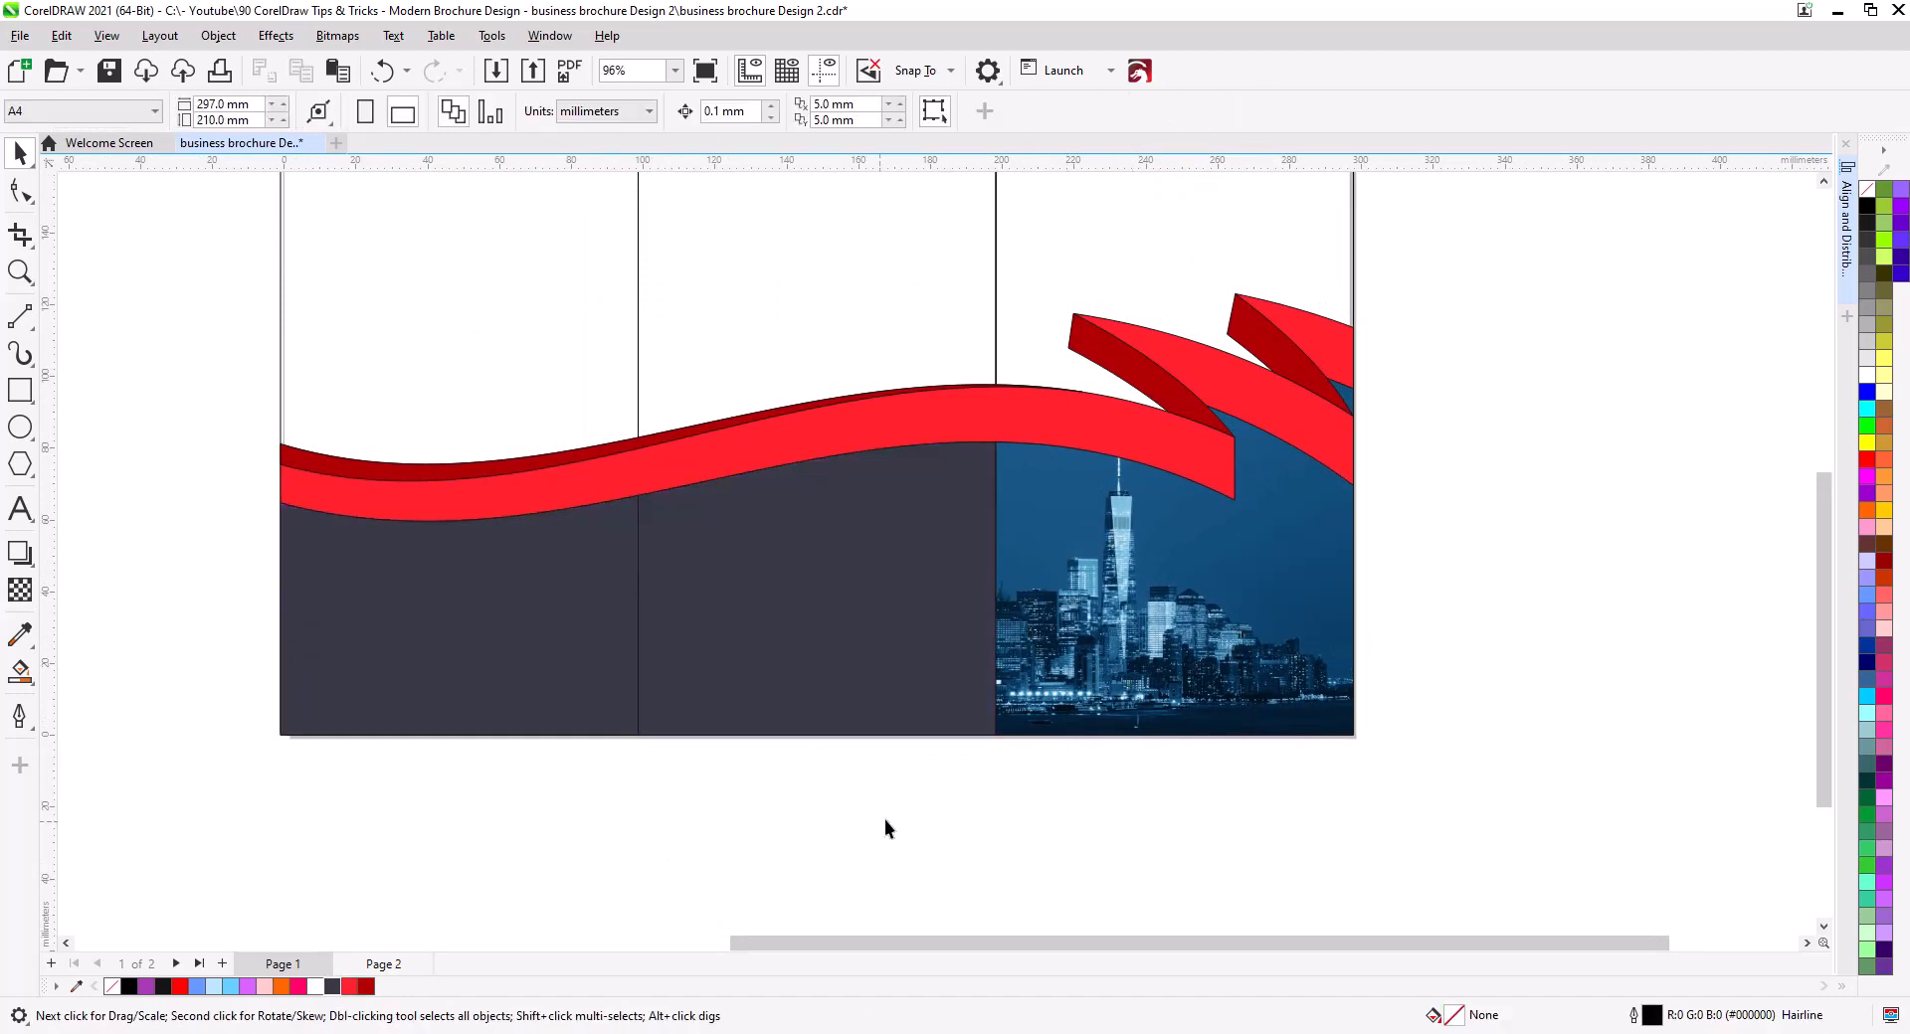
# Remove the outlines from all ribbon pieces, the dark grey sections and the photo shape.
pyautogui.moveTo(886, 820); pyautogui.dragTo(895, 879)
pyautogui.click(693, 493)
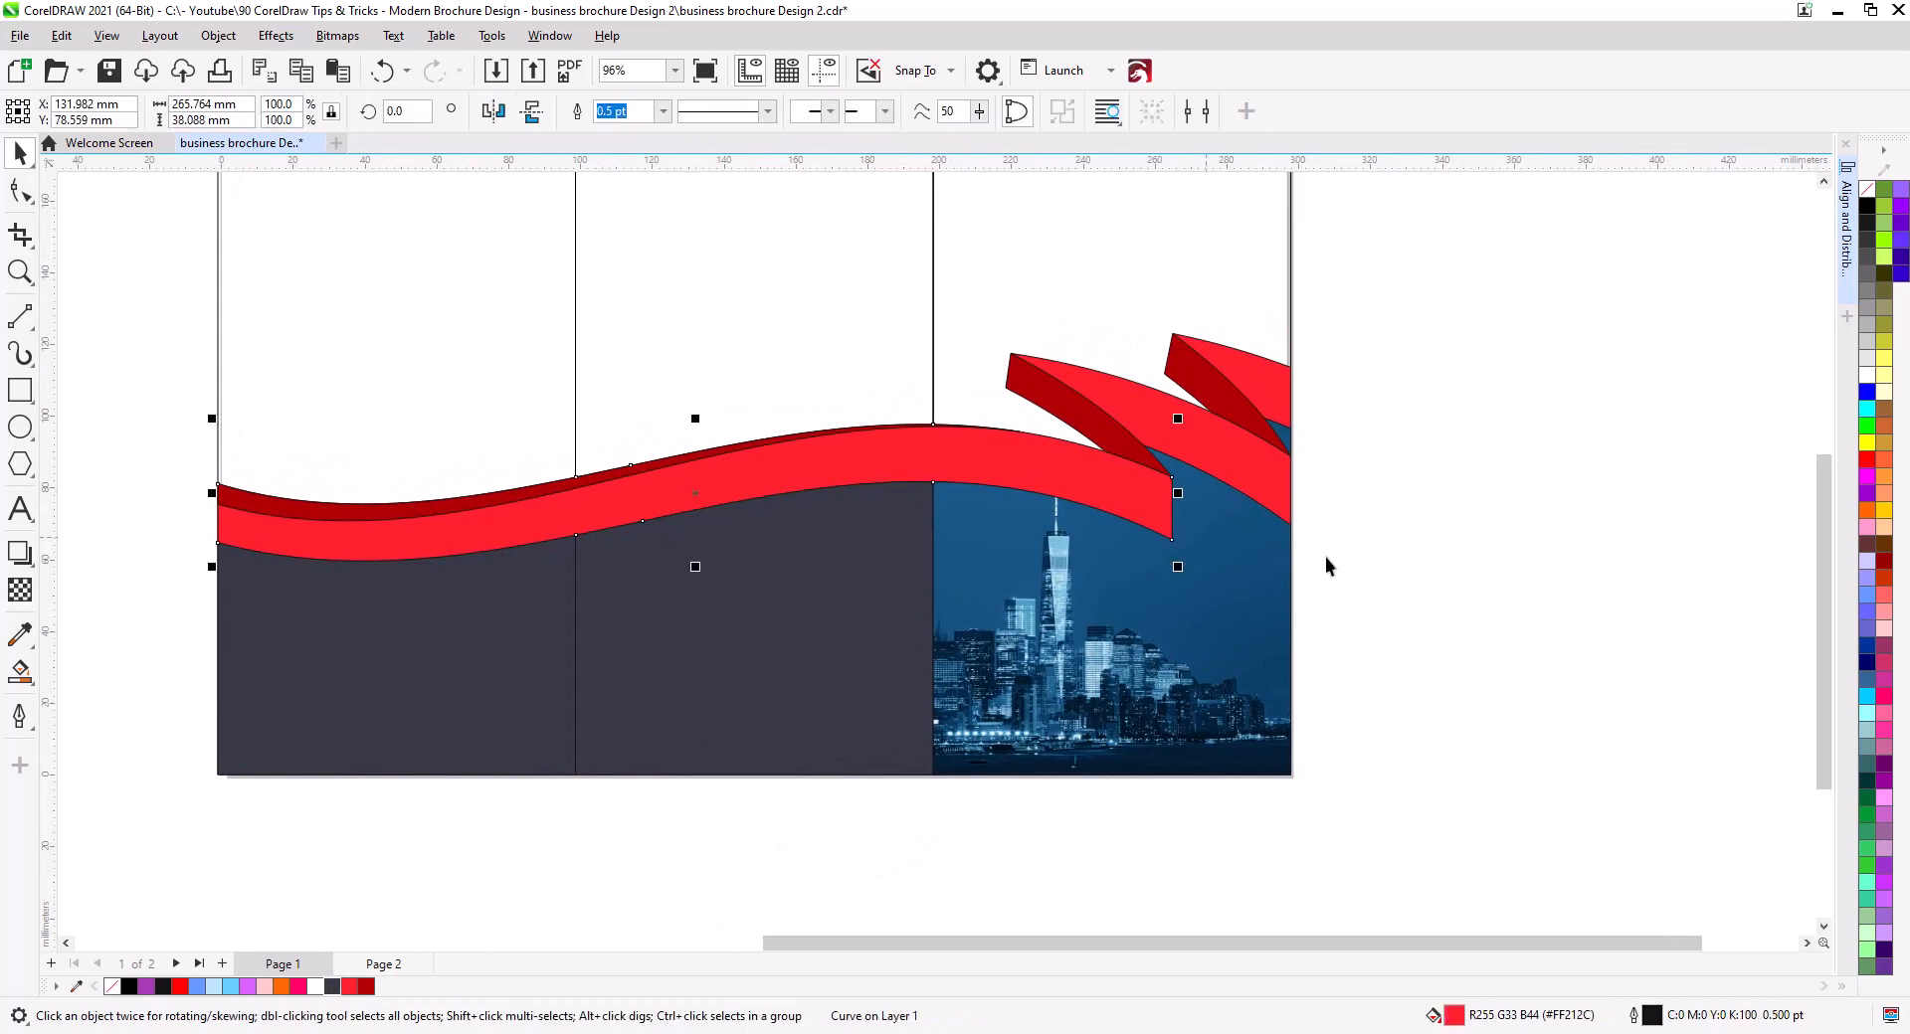
pyautogui.click(1361, 731)
pyautogui.moveTo(1468, 822); pyautogui.dragTo(151, 283)
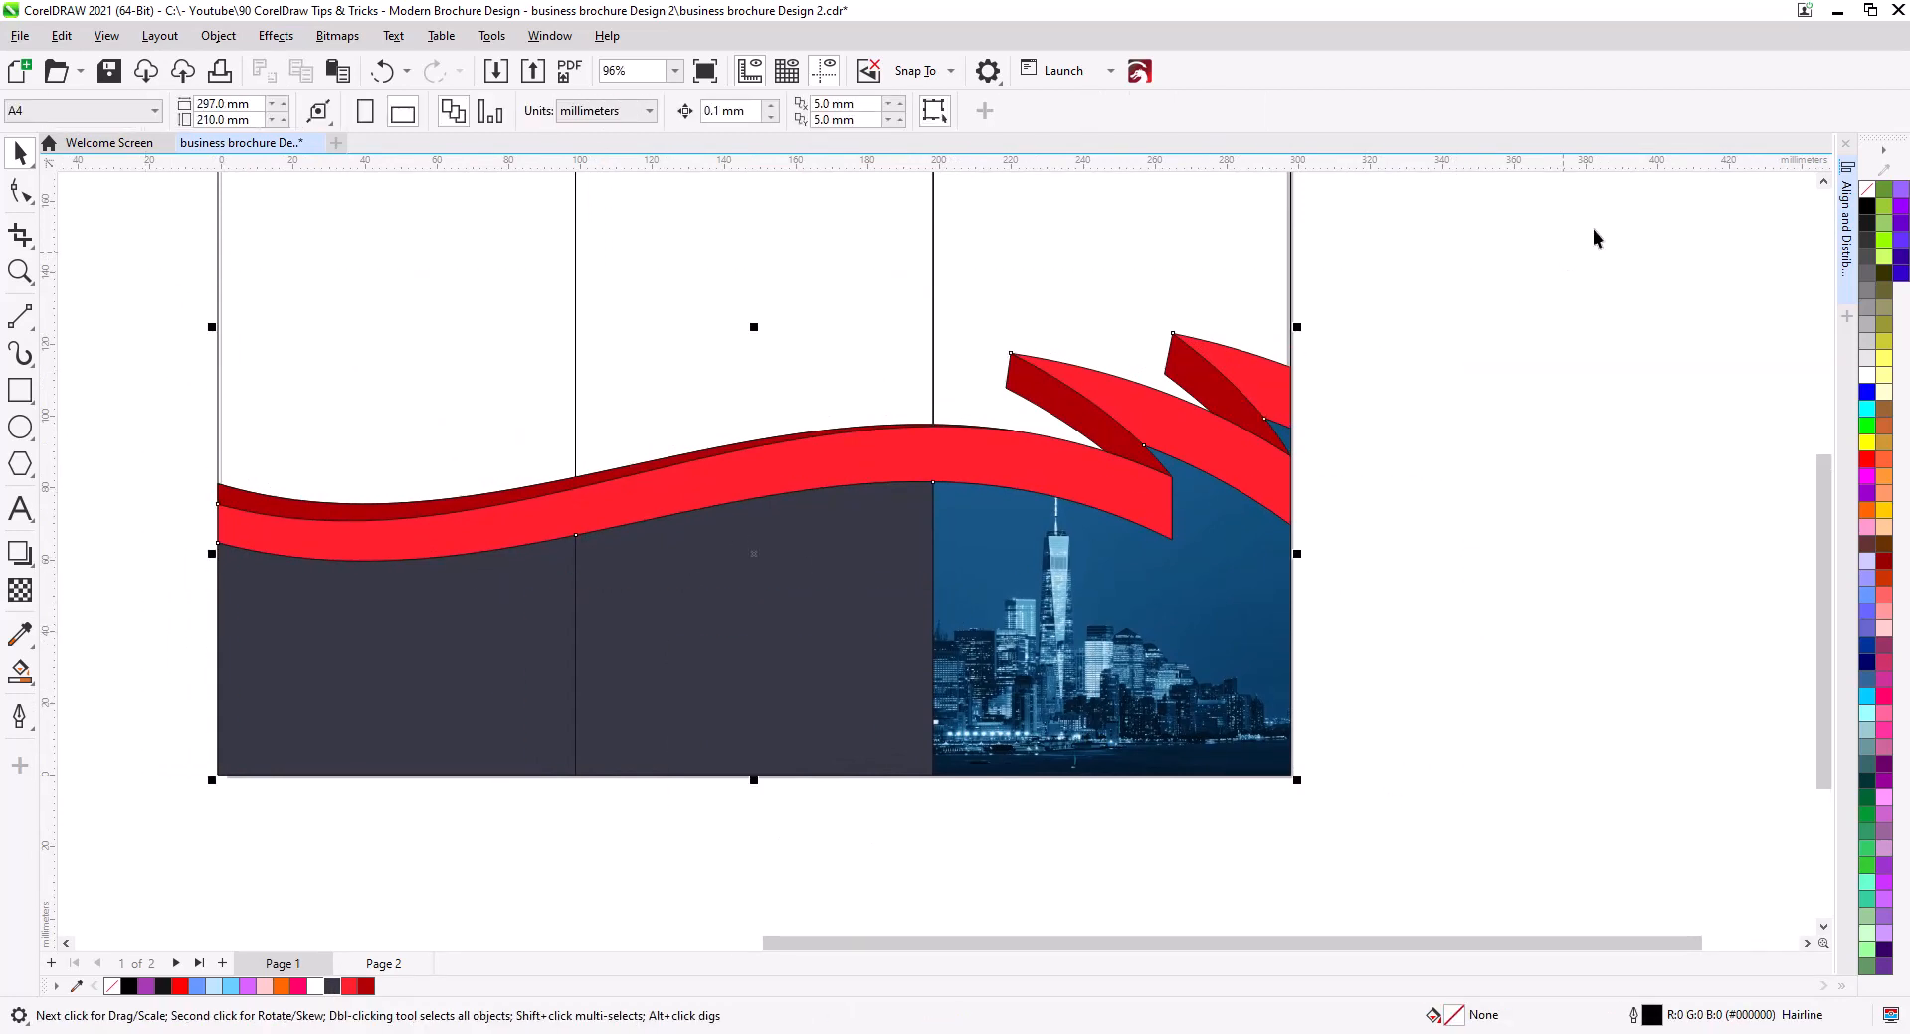
pyautogui.rightClick(1868, 192)
pyautogui.click(1454, 517)
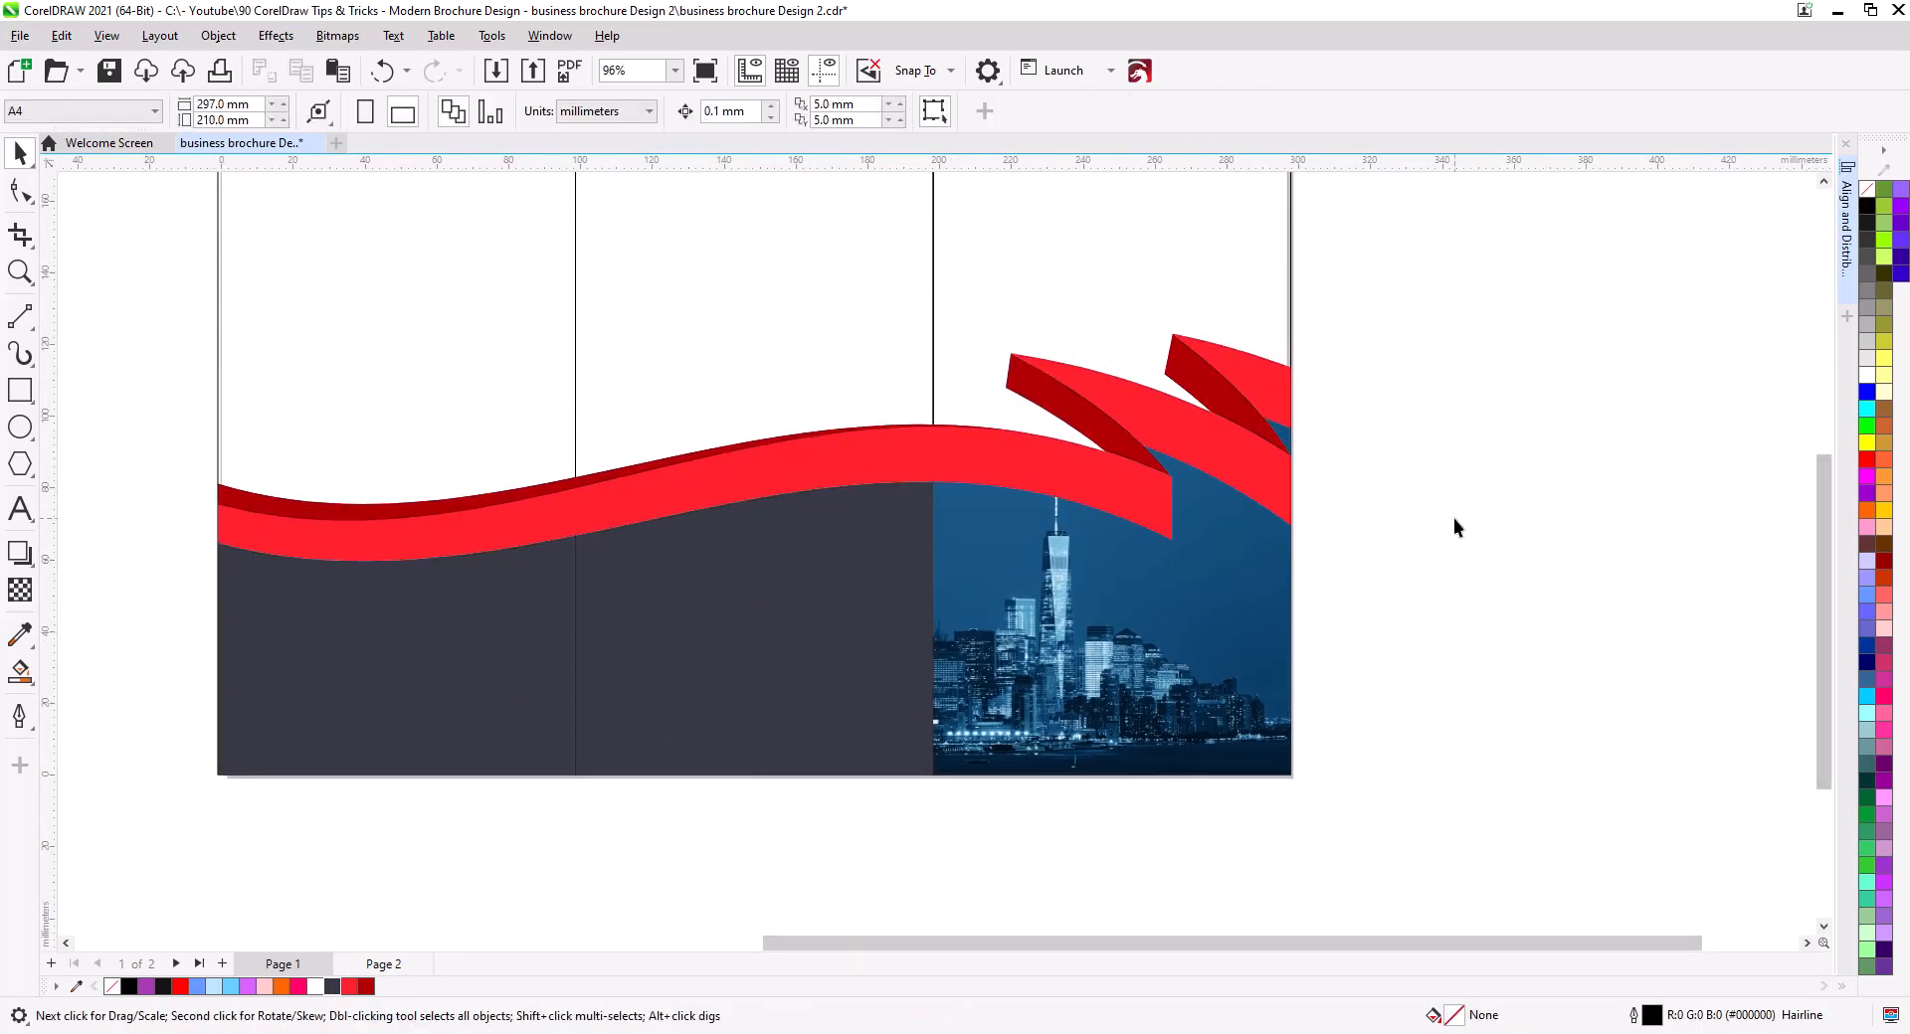
# Add a black drop shadow with 80 opacity and 15 feathering, offset slightly down and right, to the three bright red ribbon pieces.
pyautogui.click(992, 455)
pyautogui.keyDown('shift'); pyautogui.click(1219, 448); pyautogui.keyUp('shift')
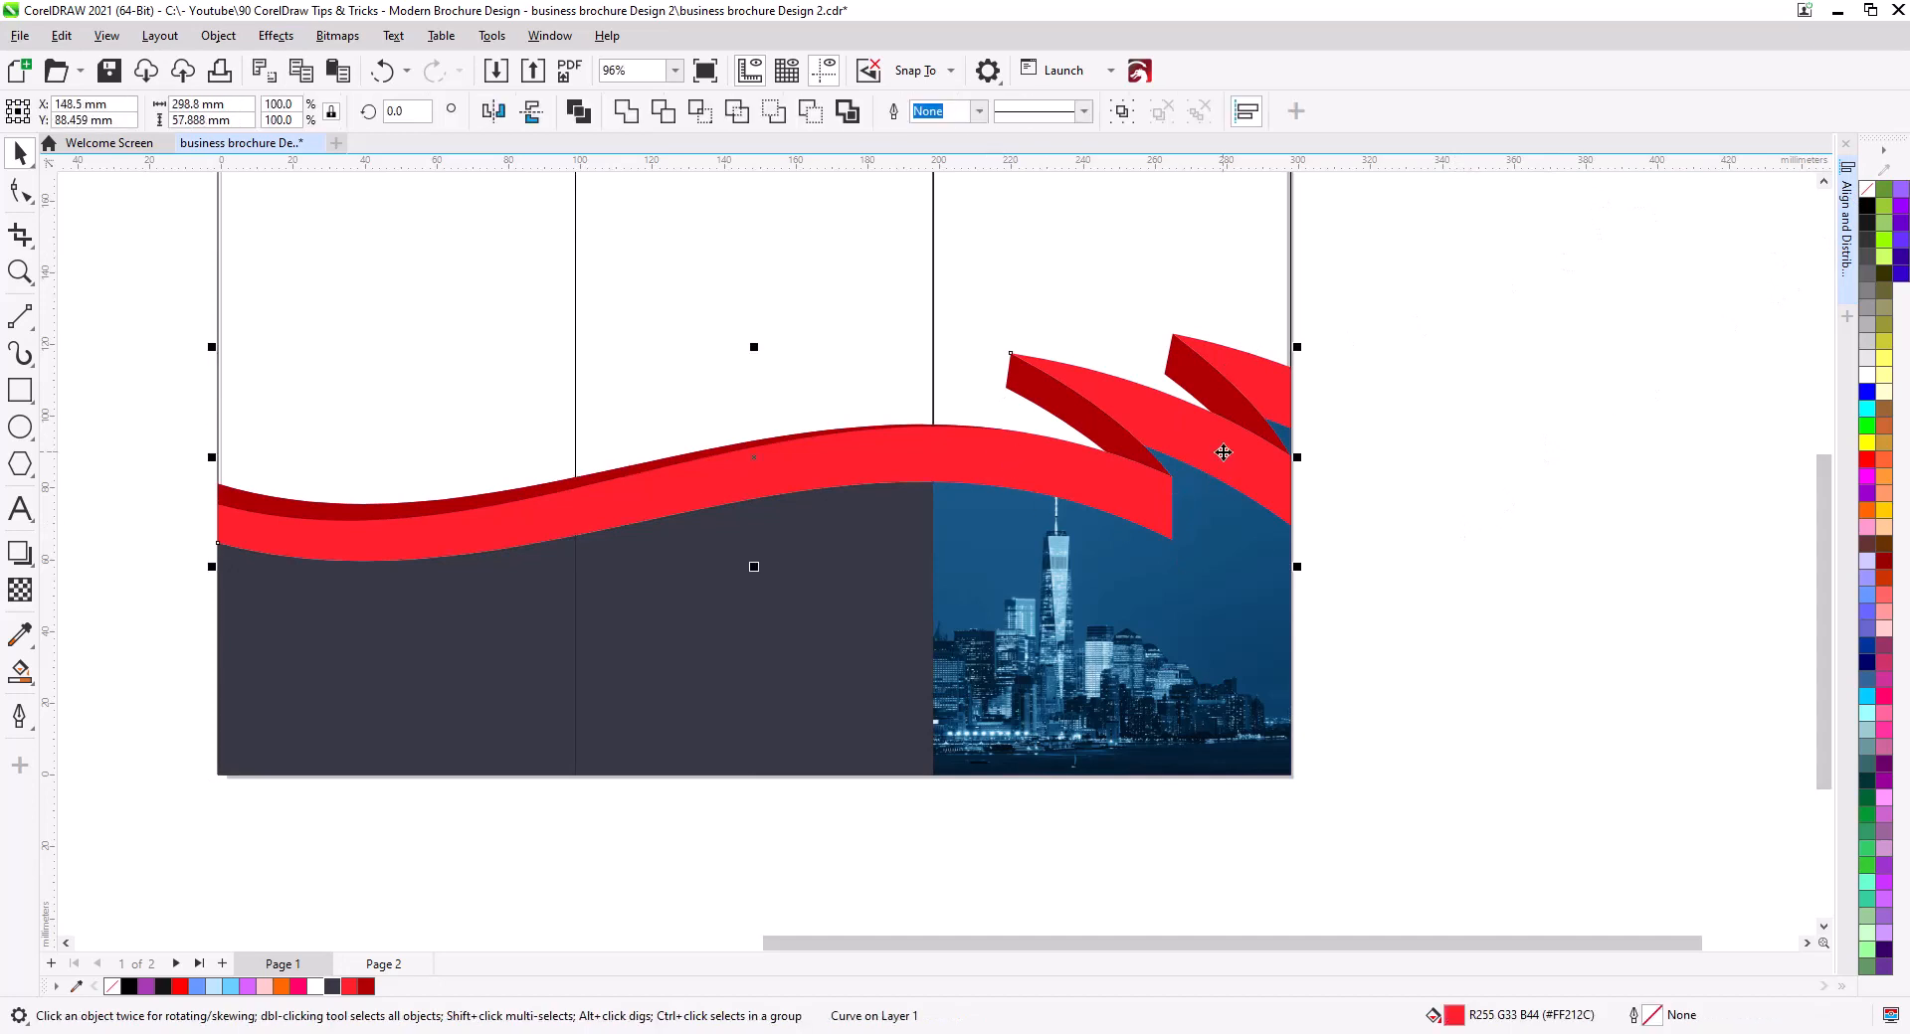
pyautogui.keyDown('shift'); pyautogui.click(1272, 398); pyautogui.keyUp('shift')
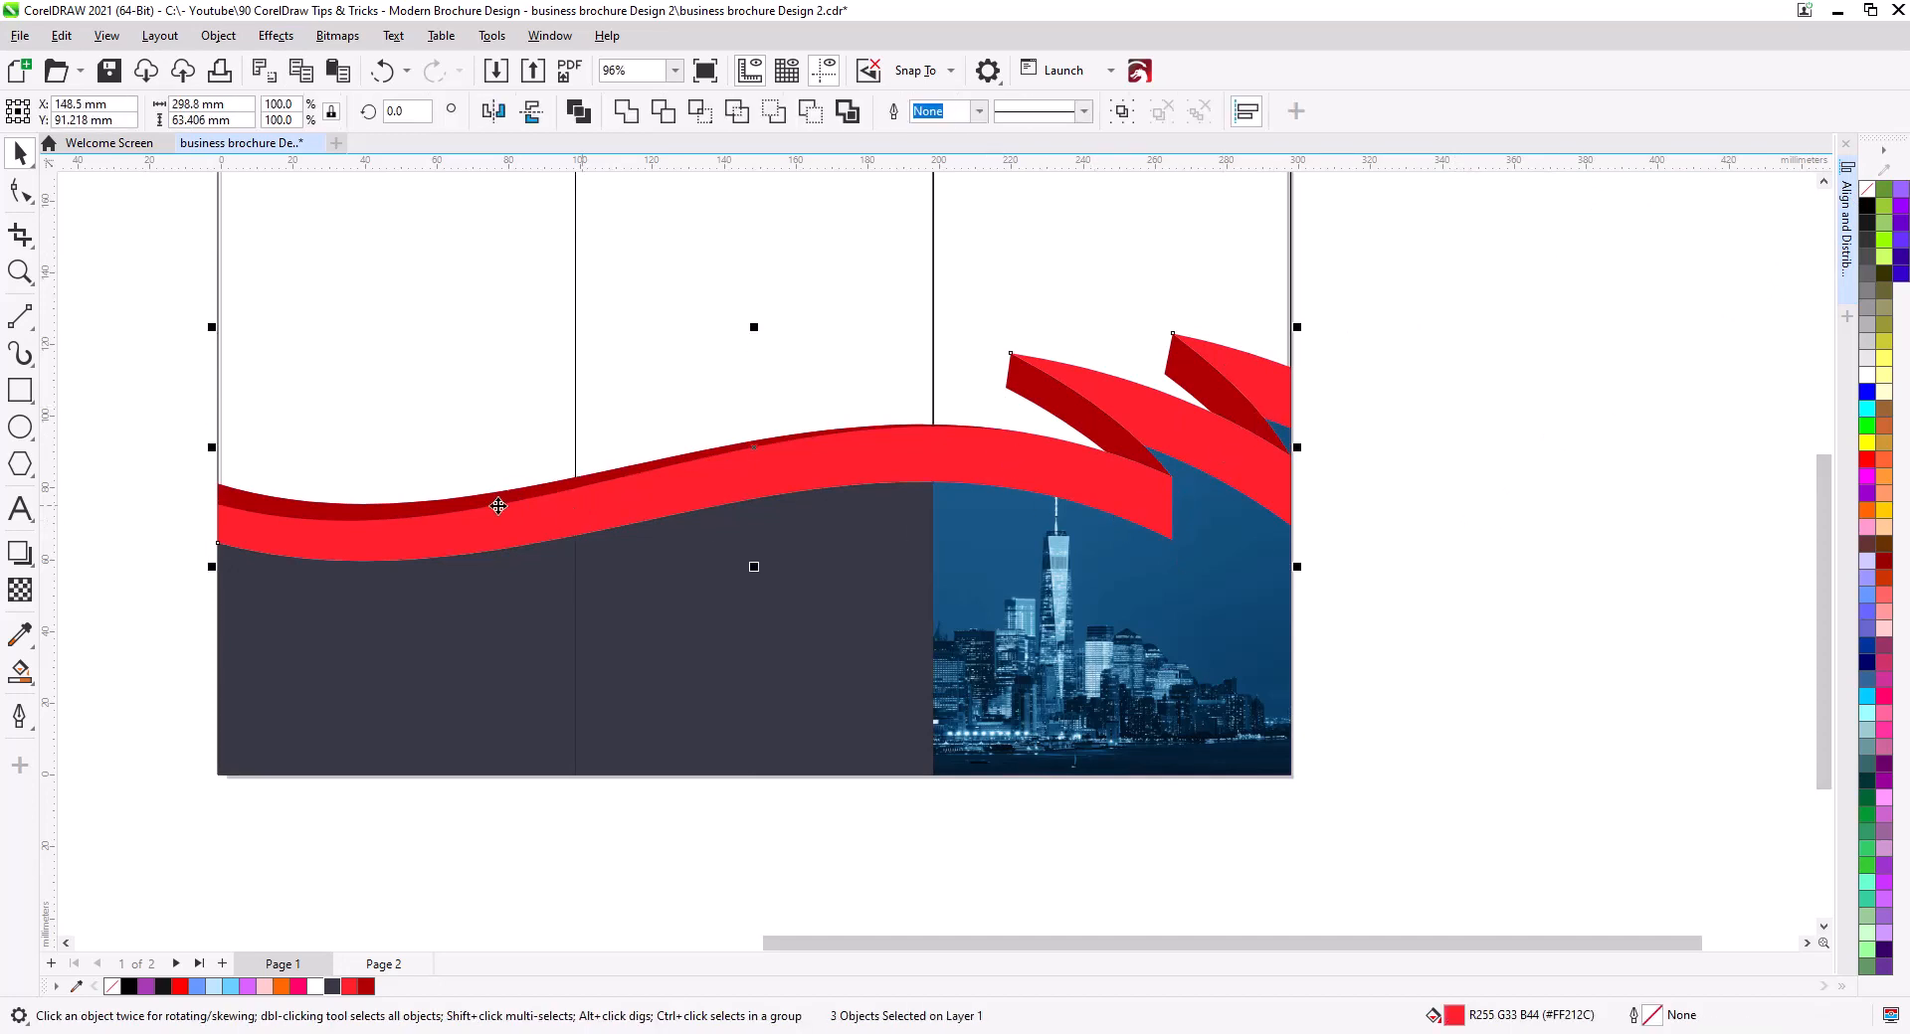
pyautogui.click(35, 551)
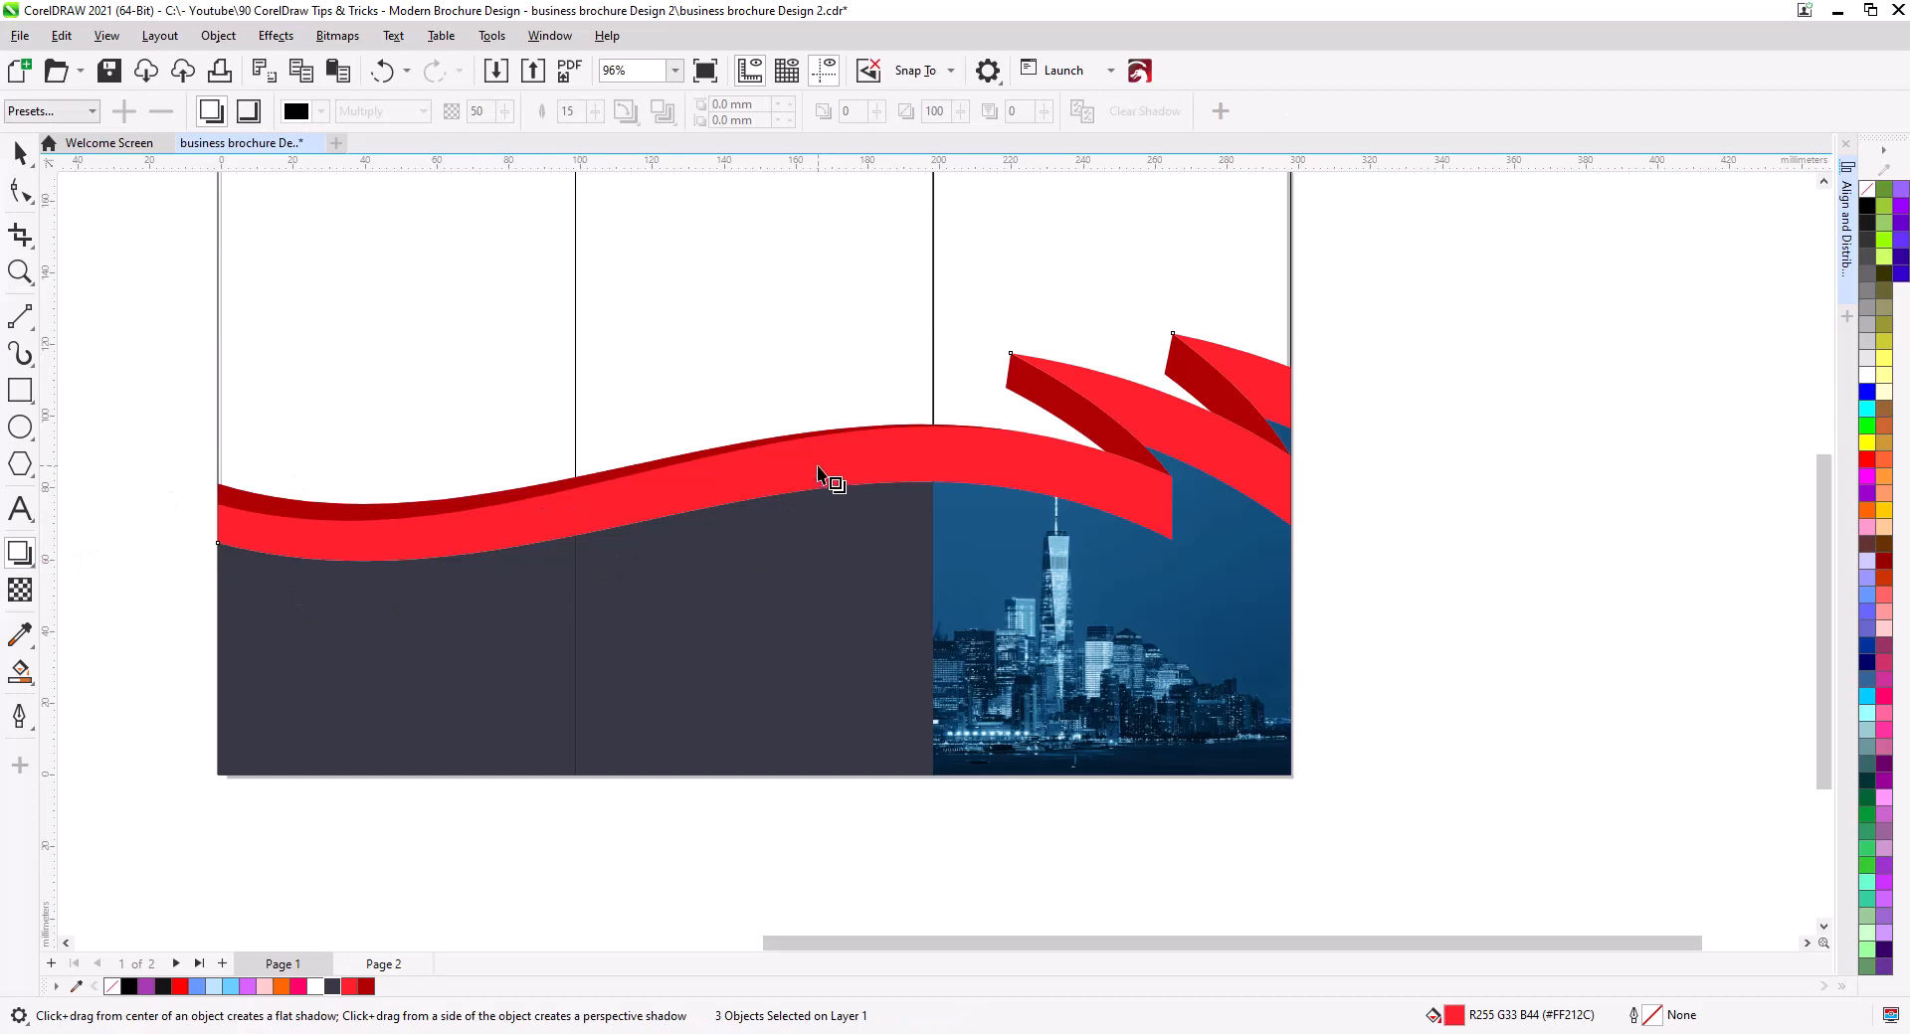
pyautogui.moveTo(754, 448); pyautogui.dragTo(791, 573)
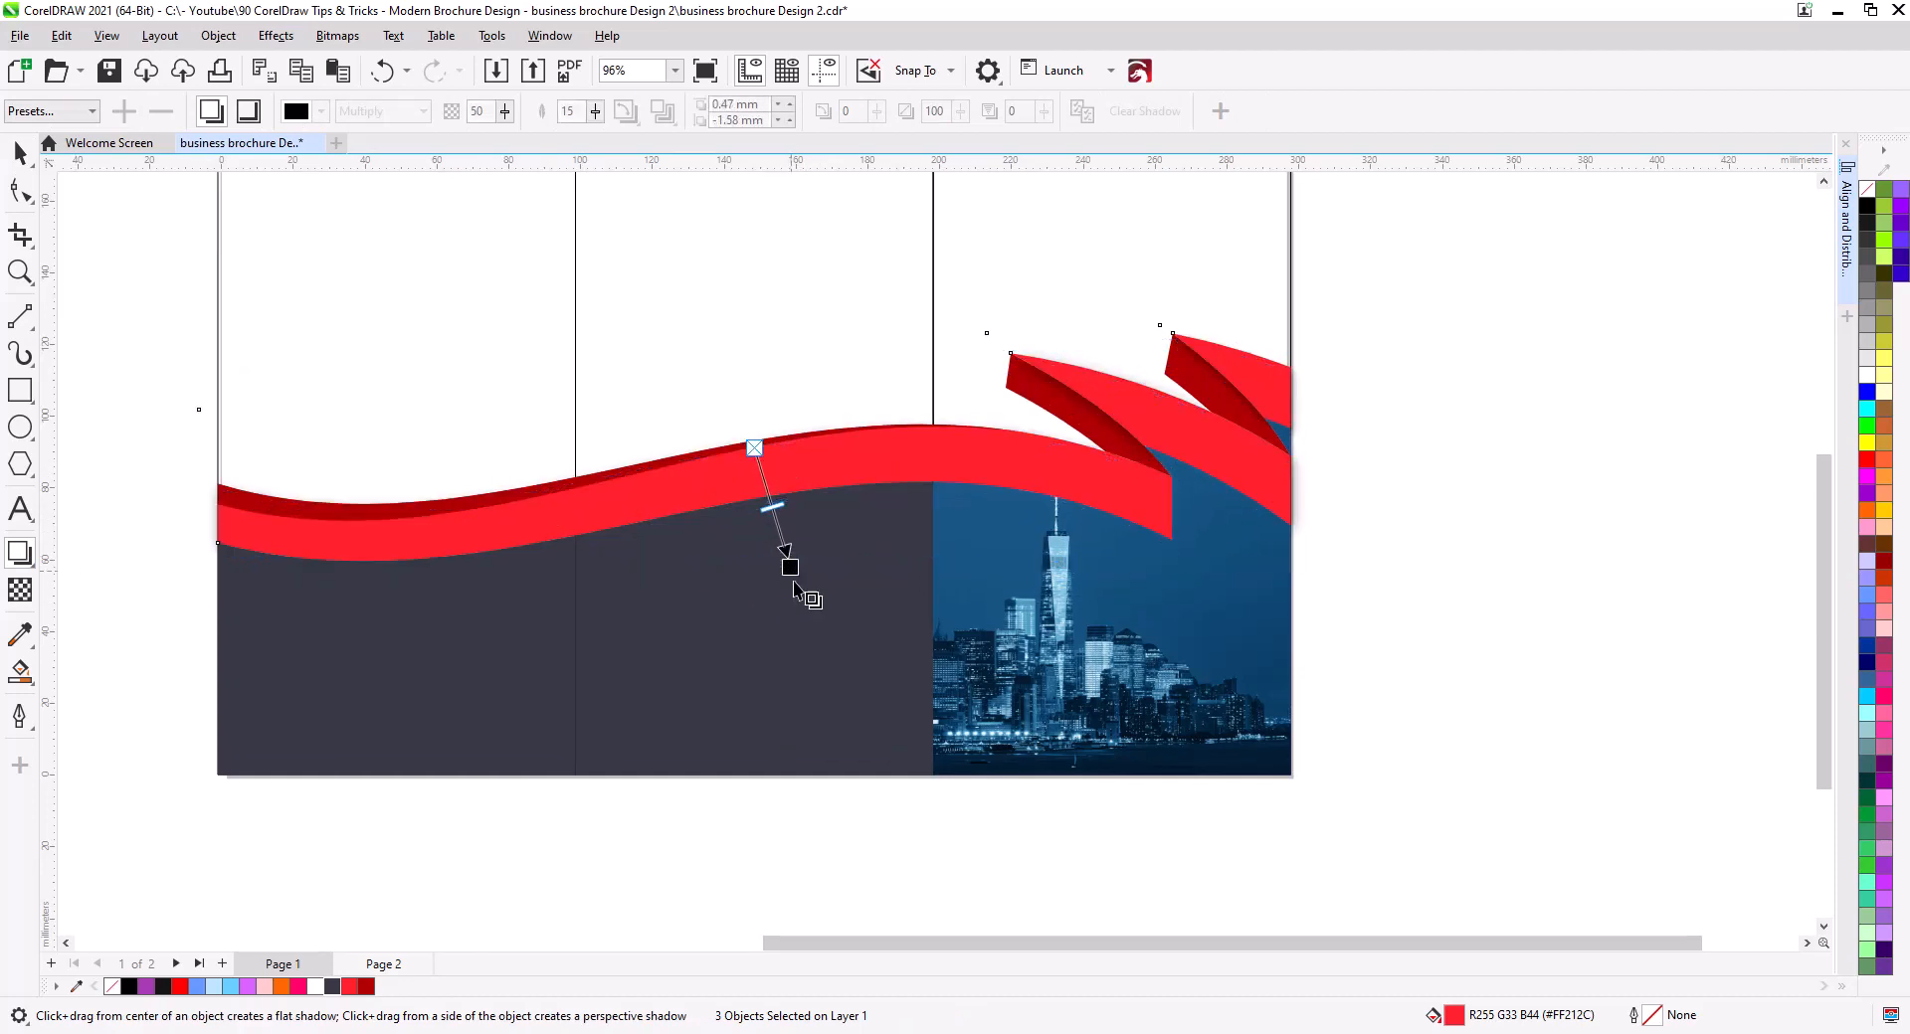
pyautogui.moveTo(766, 512); pyautogui.dragTo(780, 546)
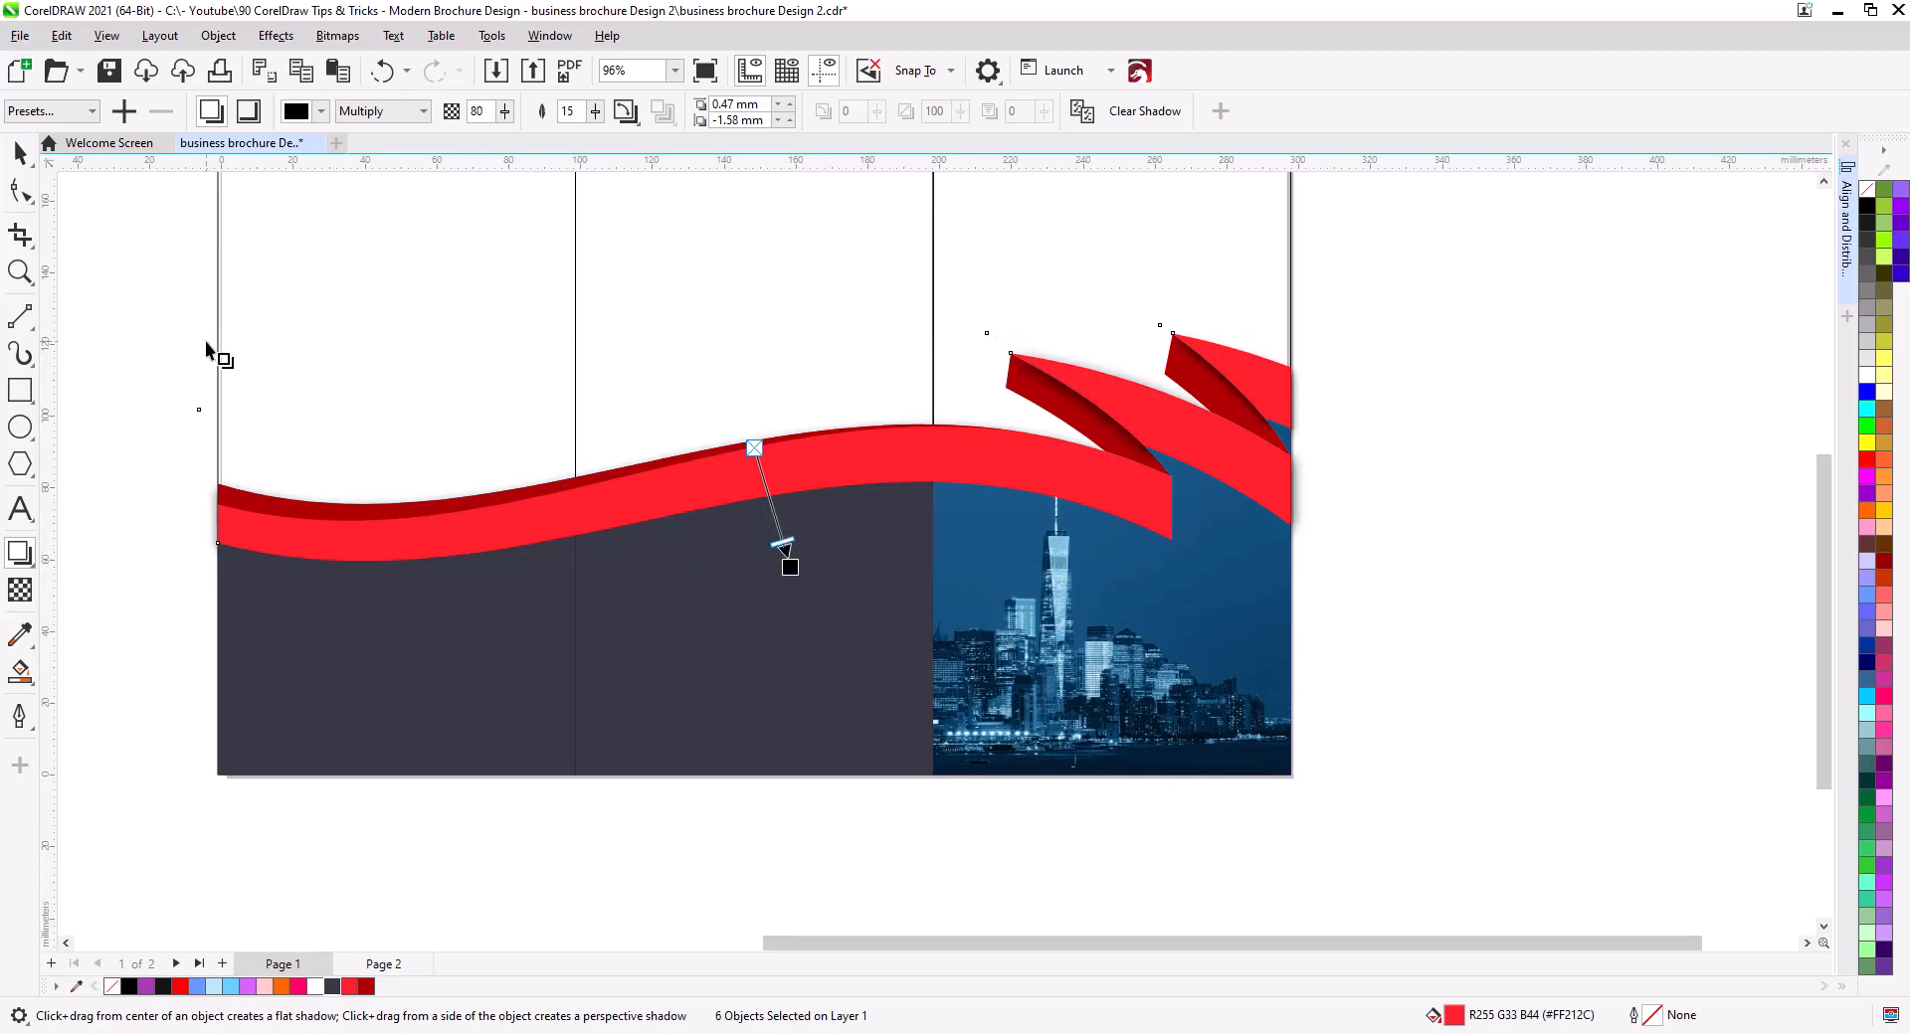
pyautogui.click(17, 152)
pyautogui.click(144, 380)
# Send the two dark grey sections and the skyline photo shape to the back, behind the ribbon shadows.
pyautogui.click(408, 647)
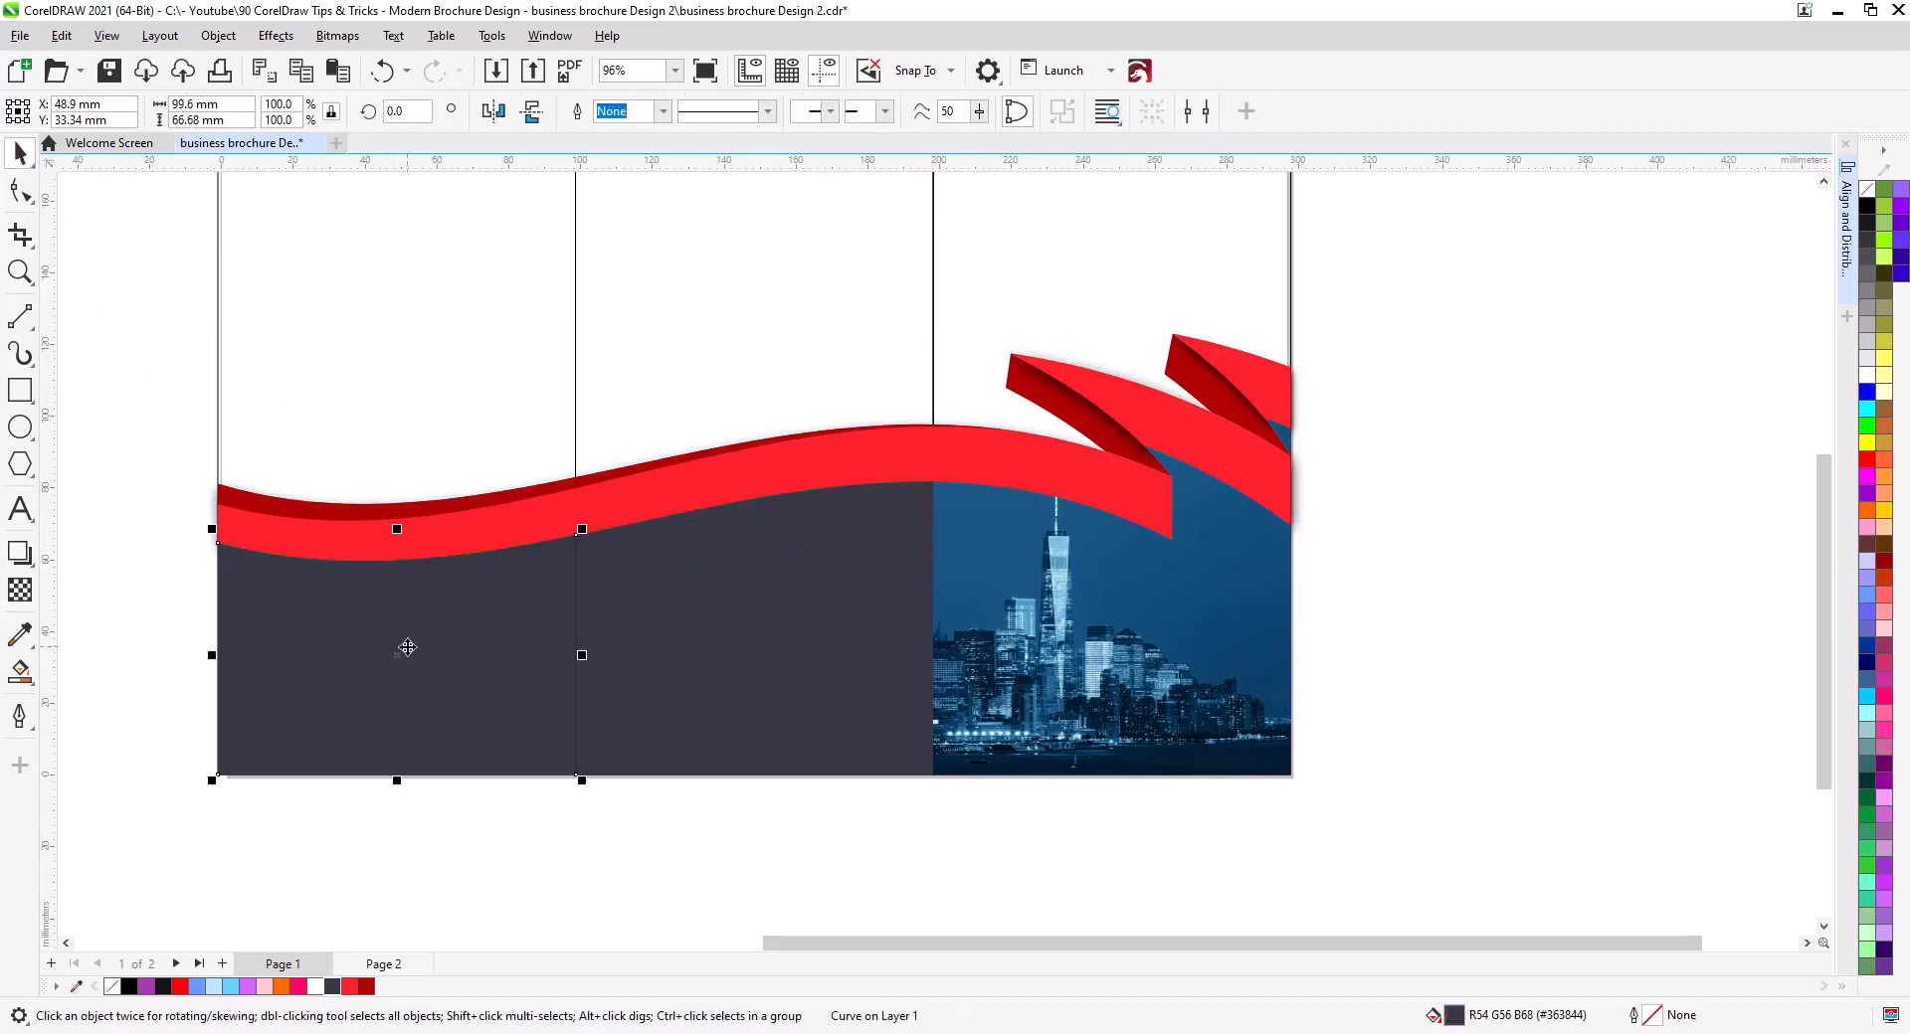
pyautogui.keyDown('shift'); pyautogui.click(796, 680); pyautogui.keyUp('shift')
pyautogui.keyDown('shift'); pyautogui.click(1069, 731); pyautogui.keyUp('shift')
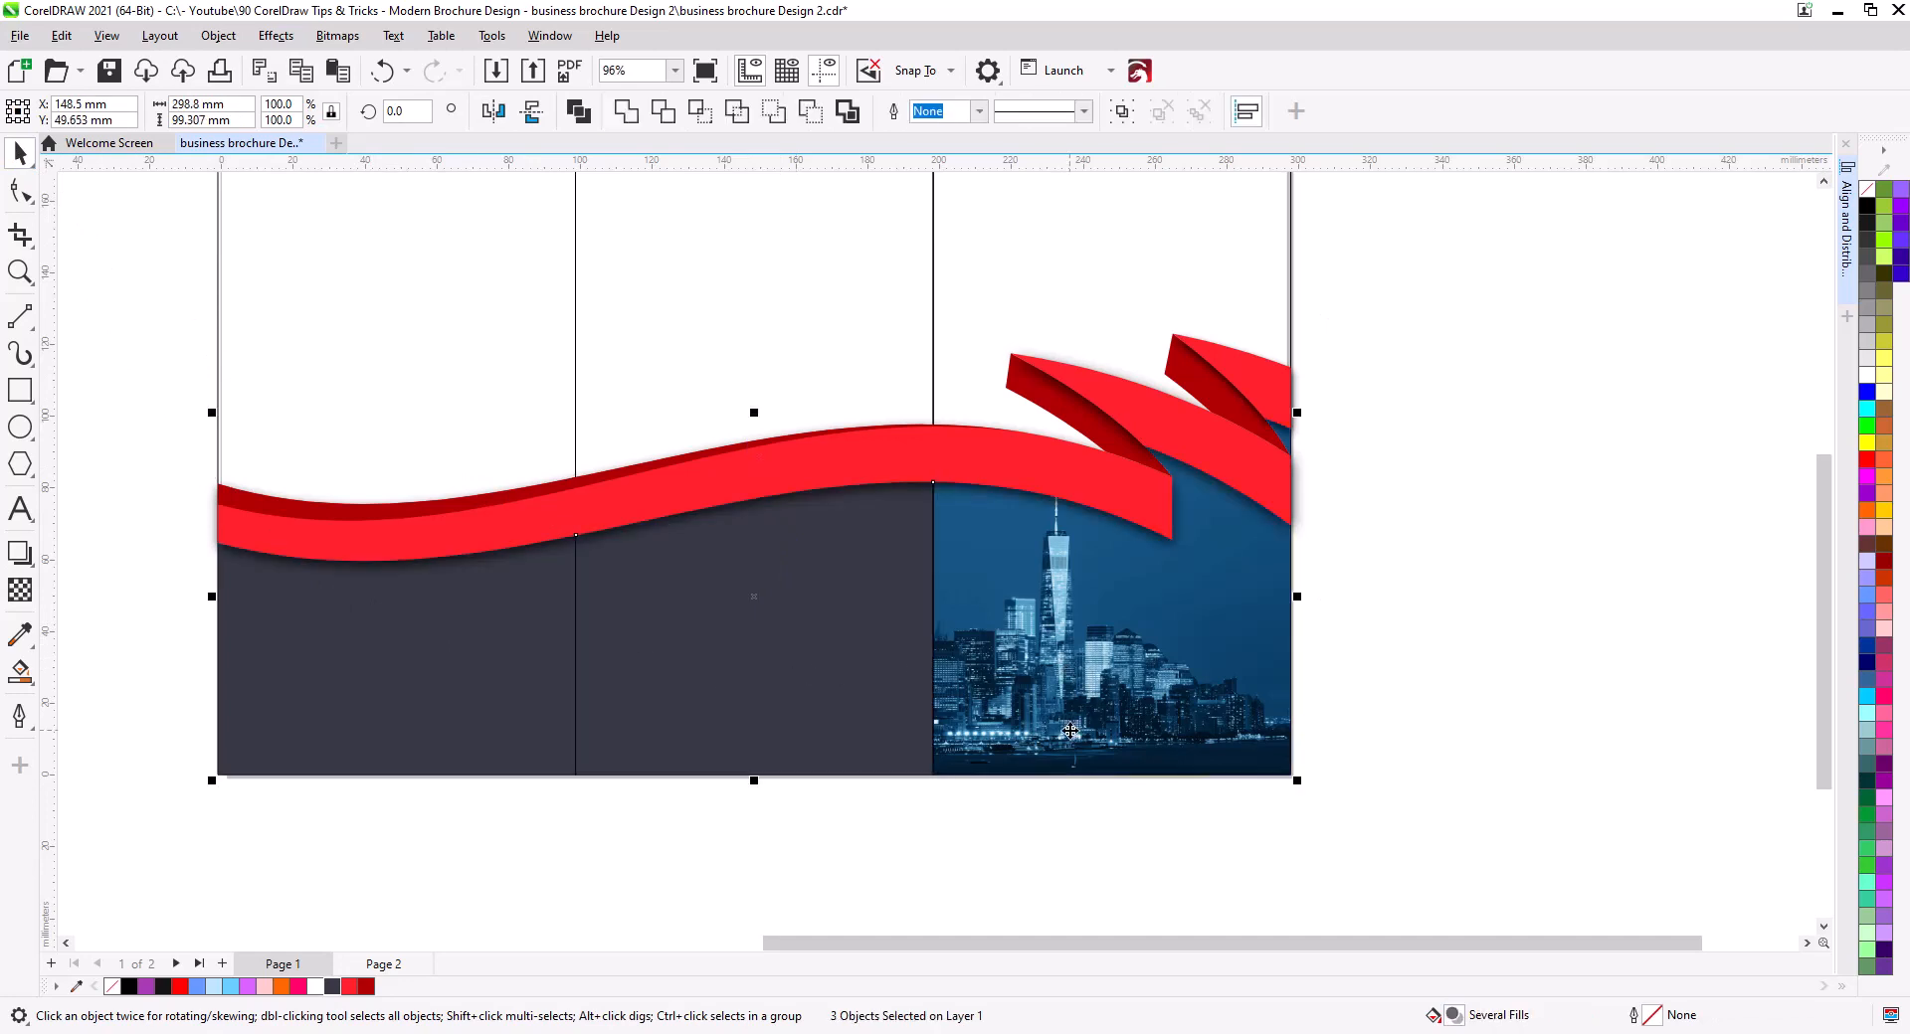
pyautogui.click(1429, 603)
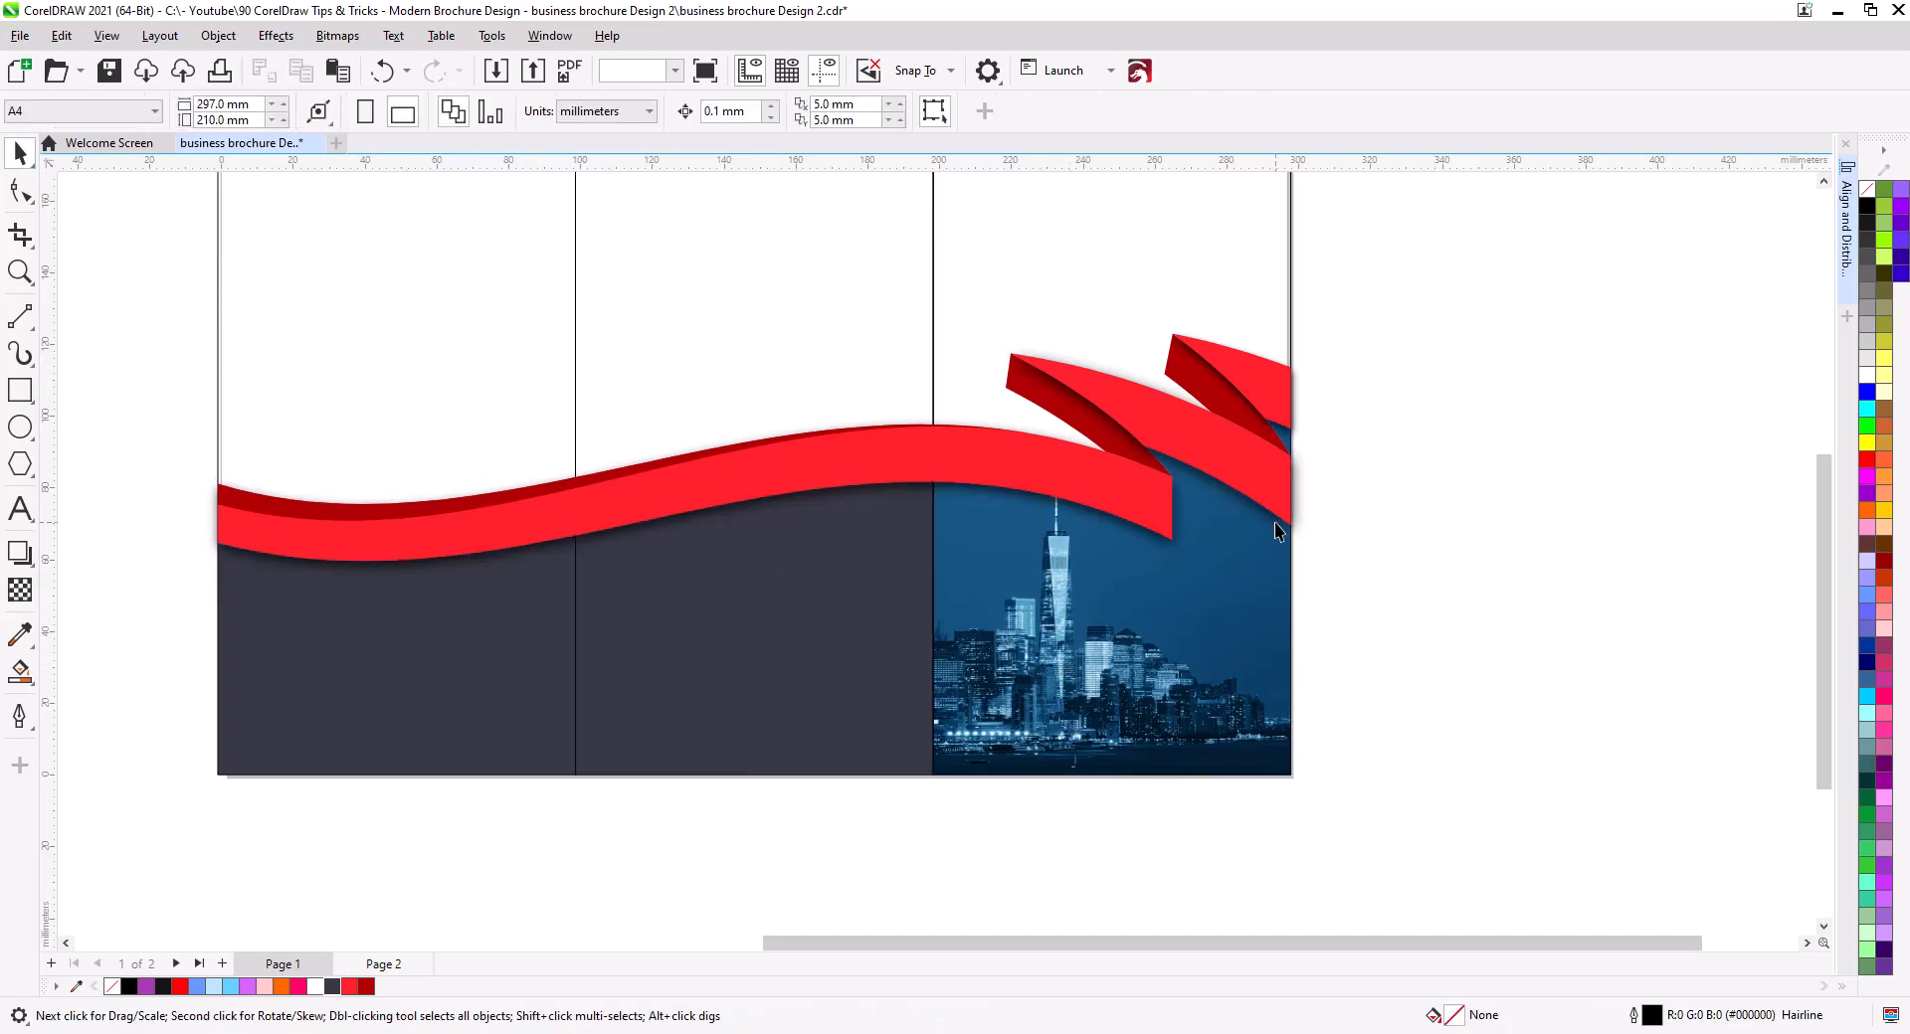
# Break apart the drop shadow of the middle folded ribbon piece and PowerClip the piece with its shadow inside the third panel.
pyautogui.click(1275, 530)
pyautogui.press('Escape')
pyautogui.rightClick(1283, 524)
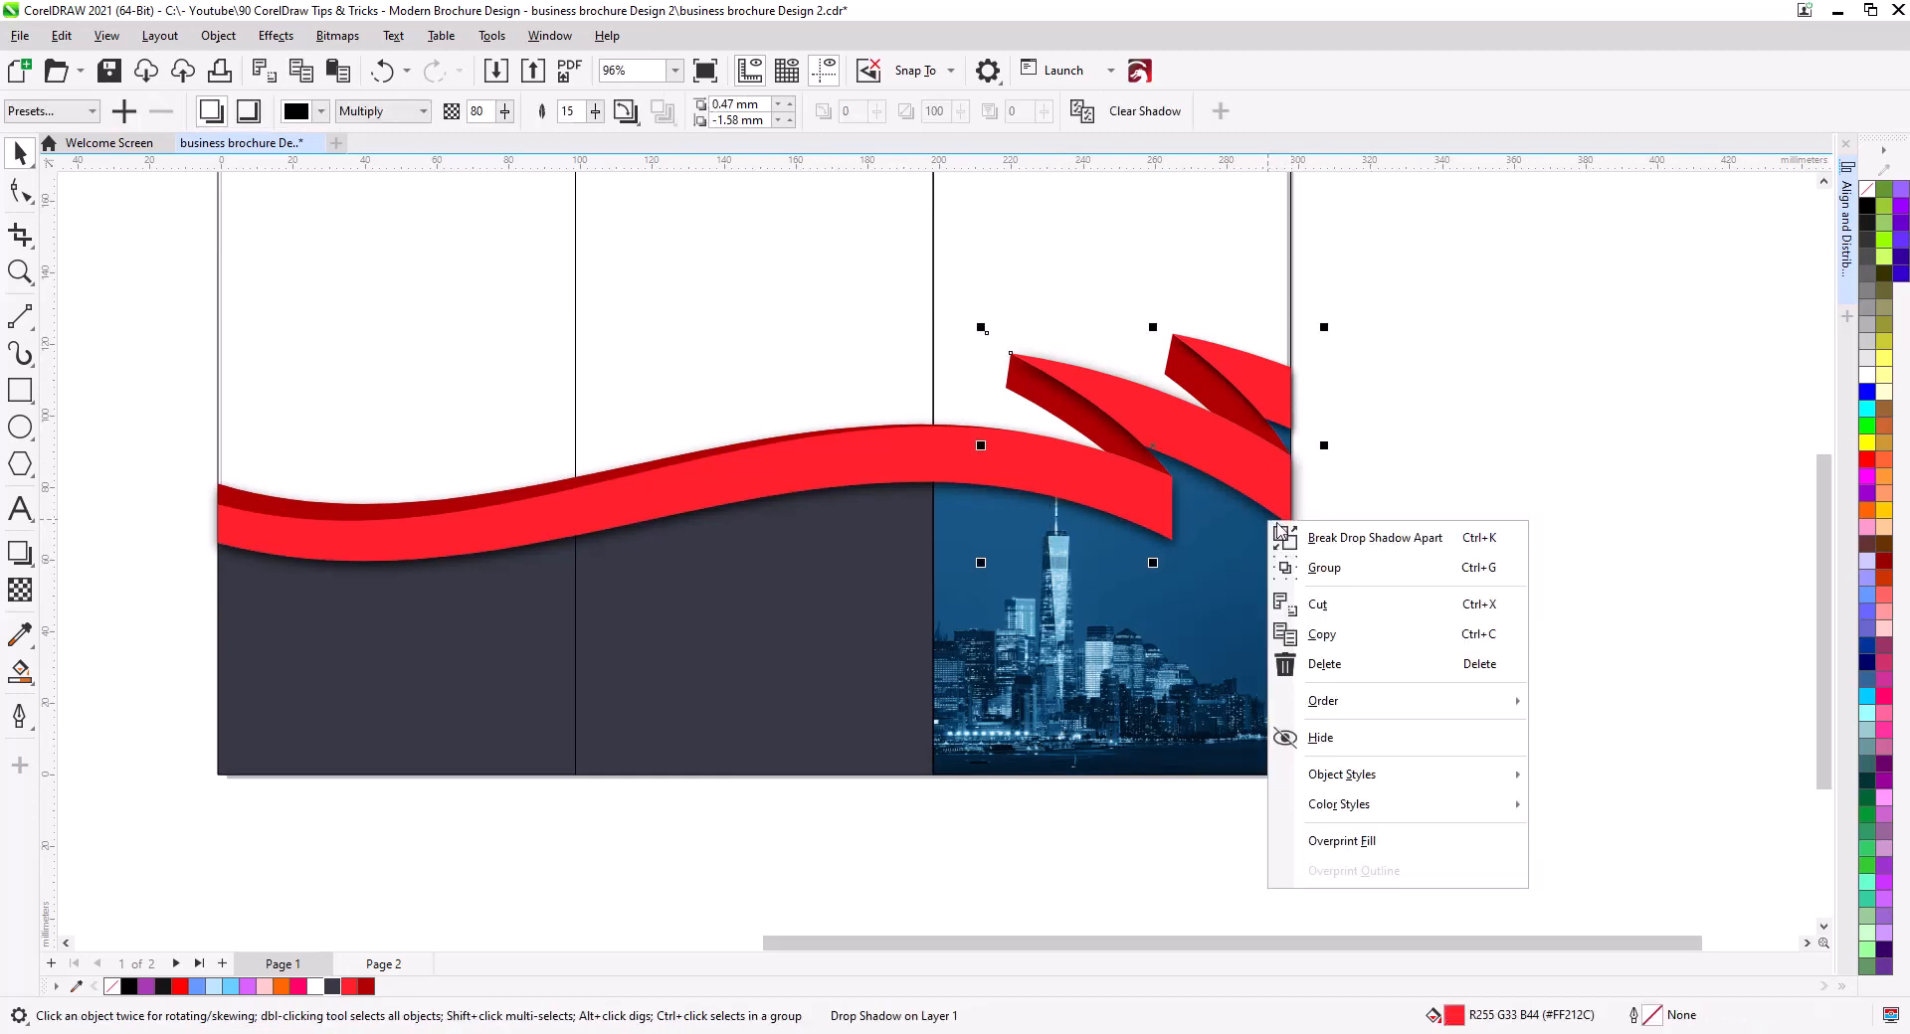
pyautogui.click(1313, 534)
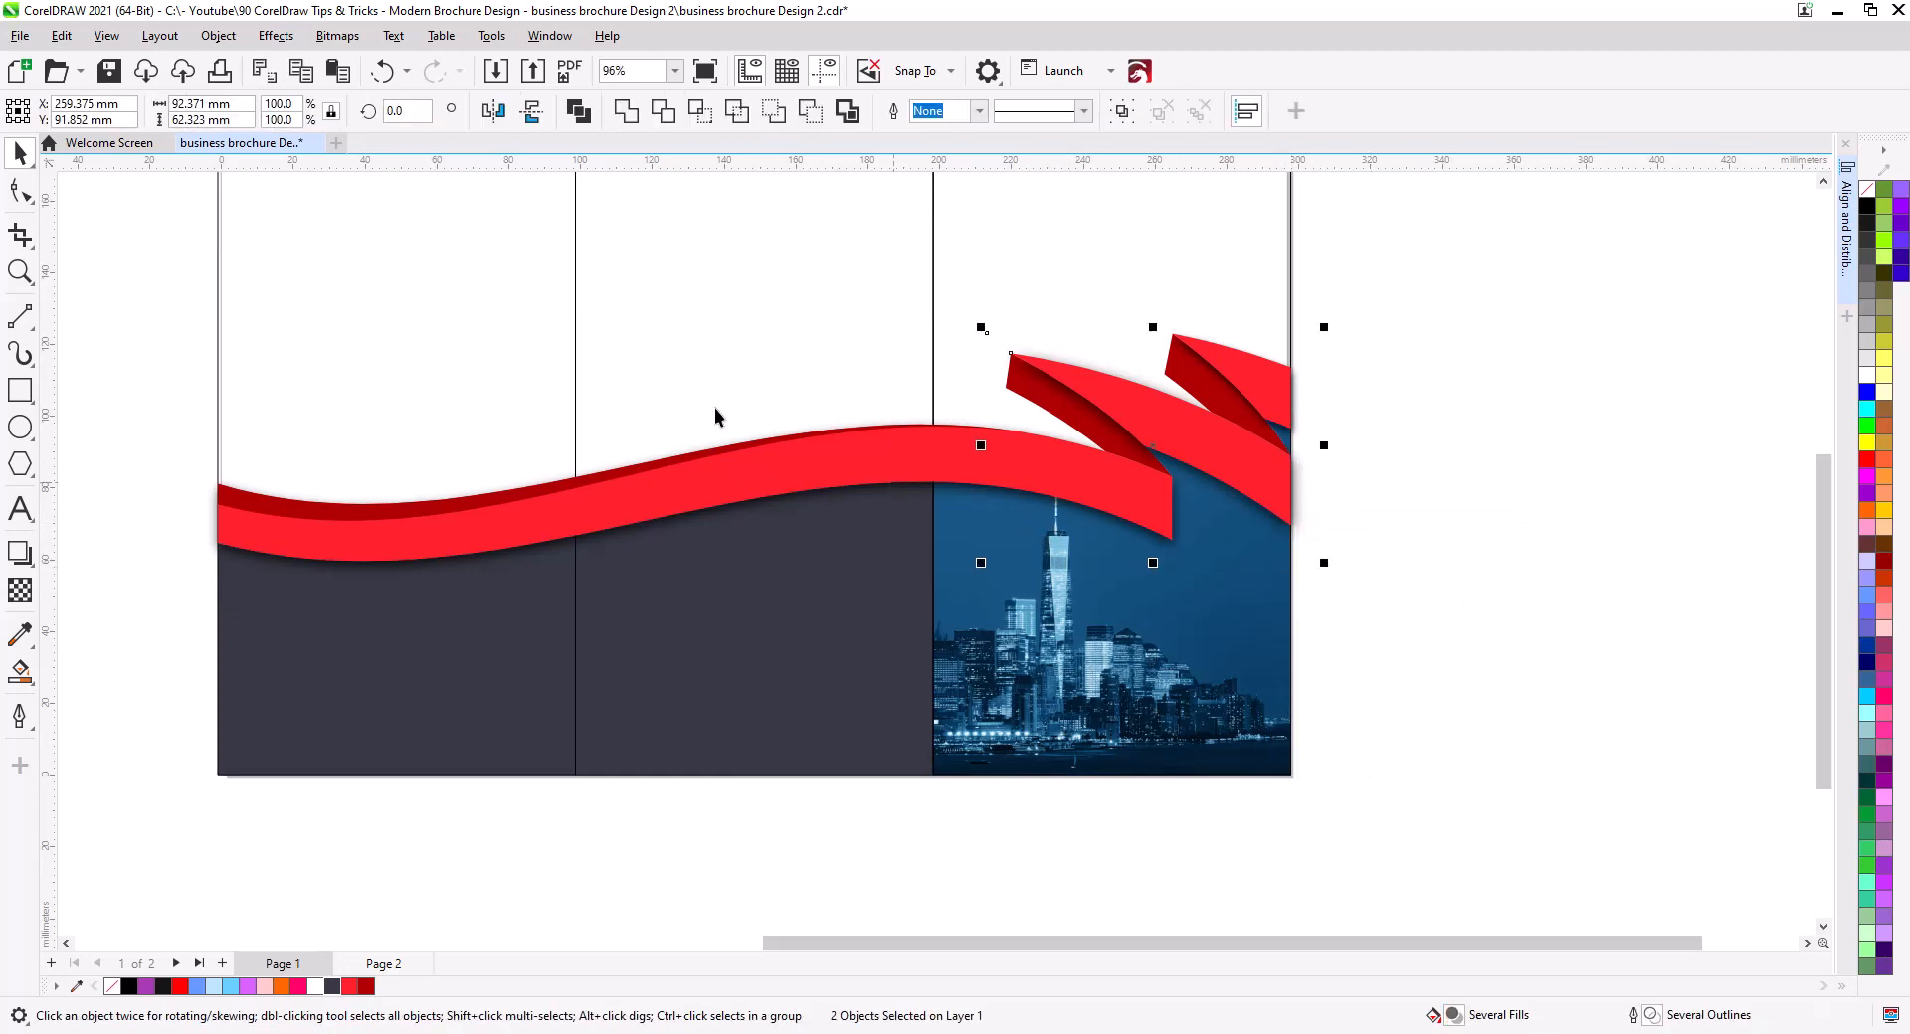
pyautogui.rightClick(1310, 466)
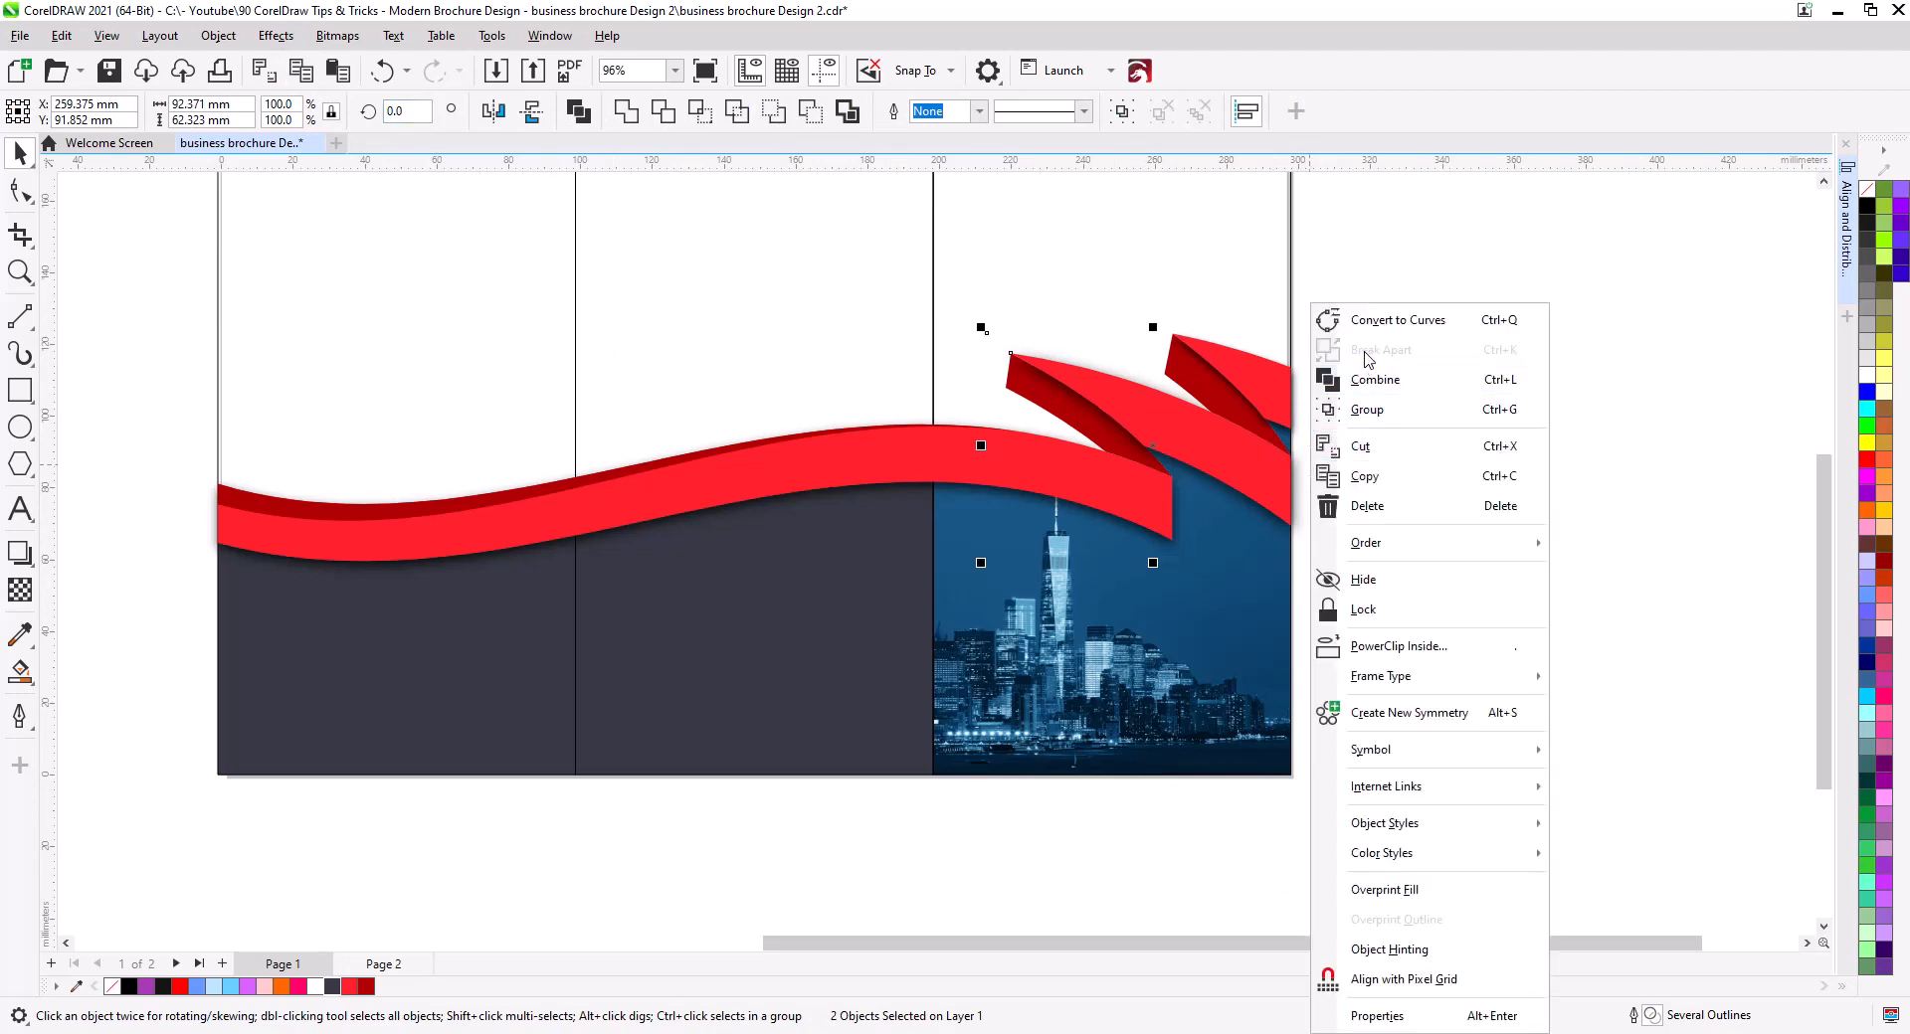
pyautogui.click(1398, 647)
pyautogui.click(1190, 289)
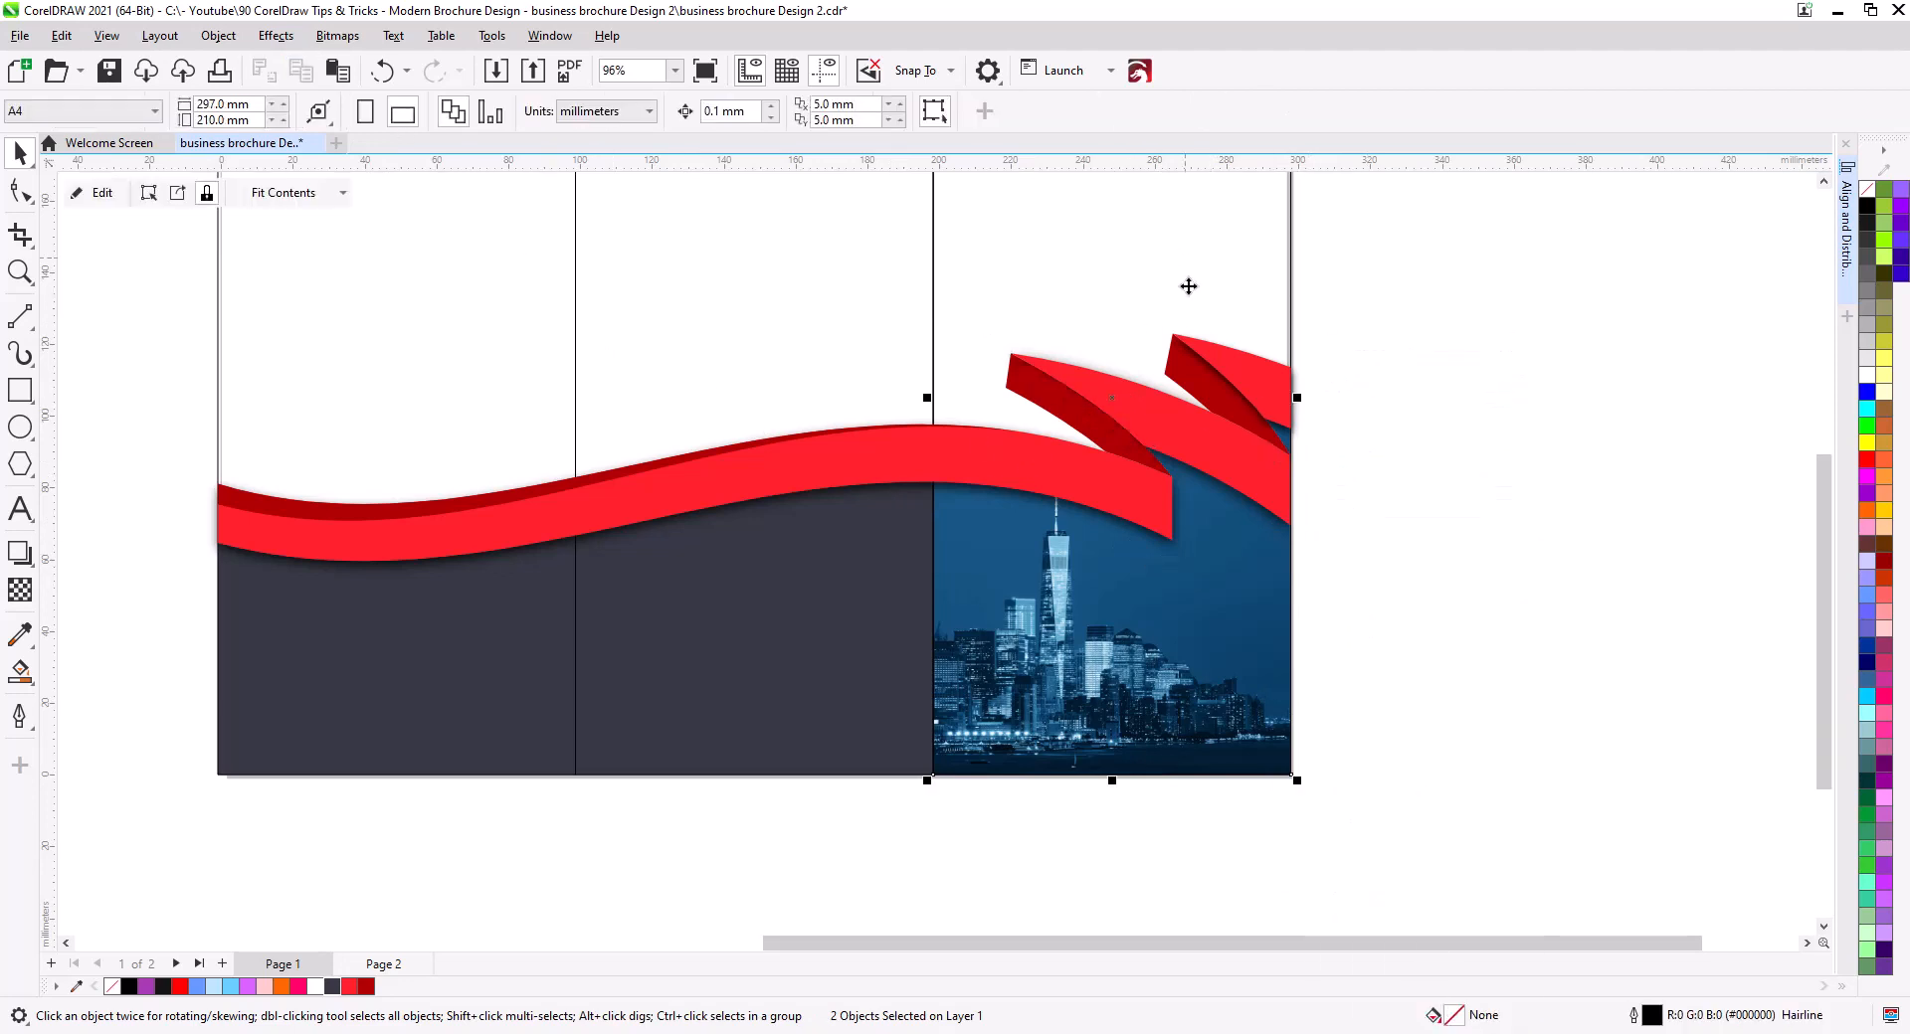
# Break apart the drop shadow of the uppermost ribbon piece and PowerClip that shadow inside the third panel.
pyautogui.click(1298, 420)
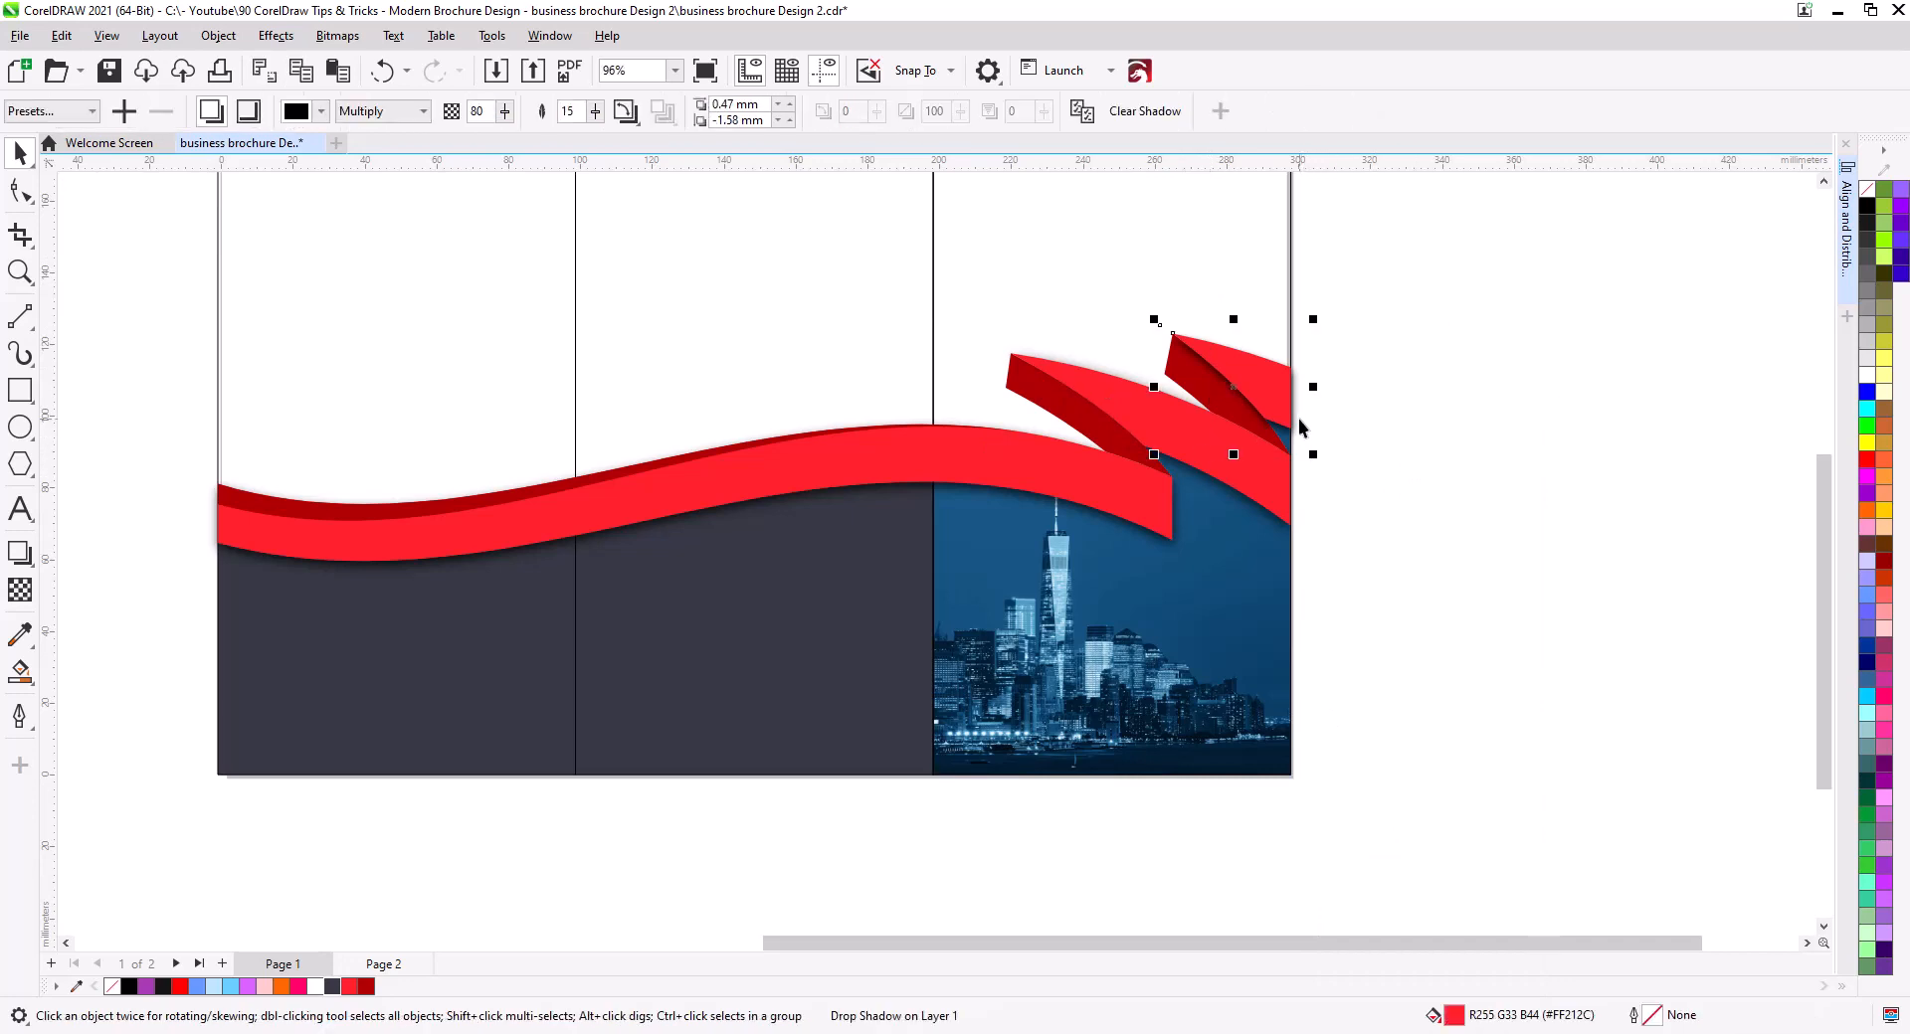
pyautogui.rightClick(1298, 420)
pyautogui.click(1326, 438)
pyautogui.click(1322, 404)
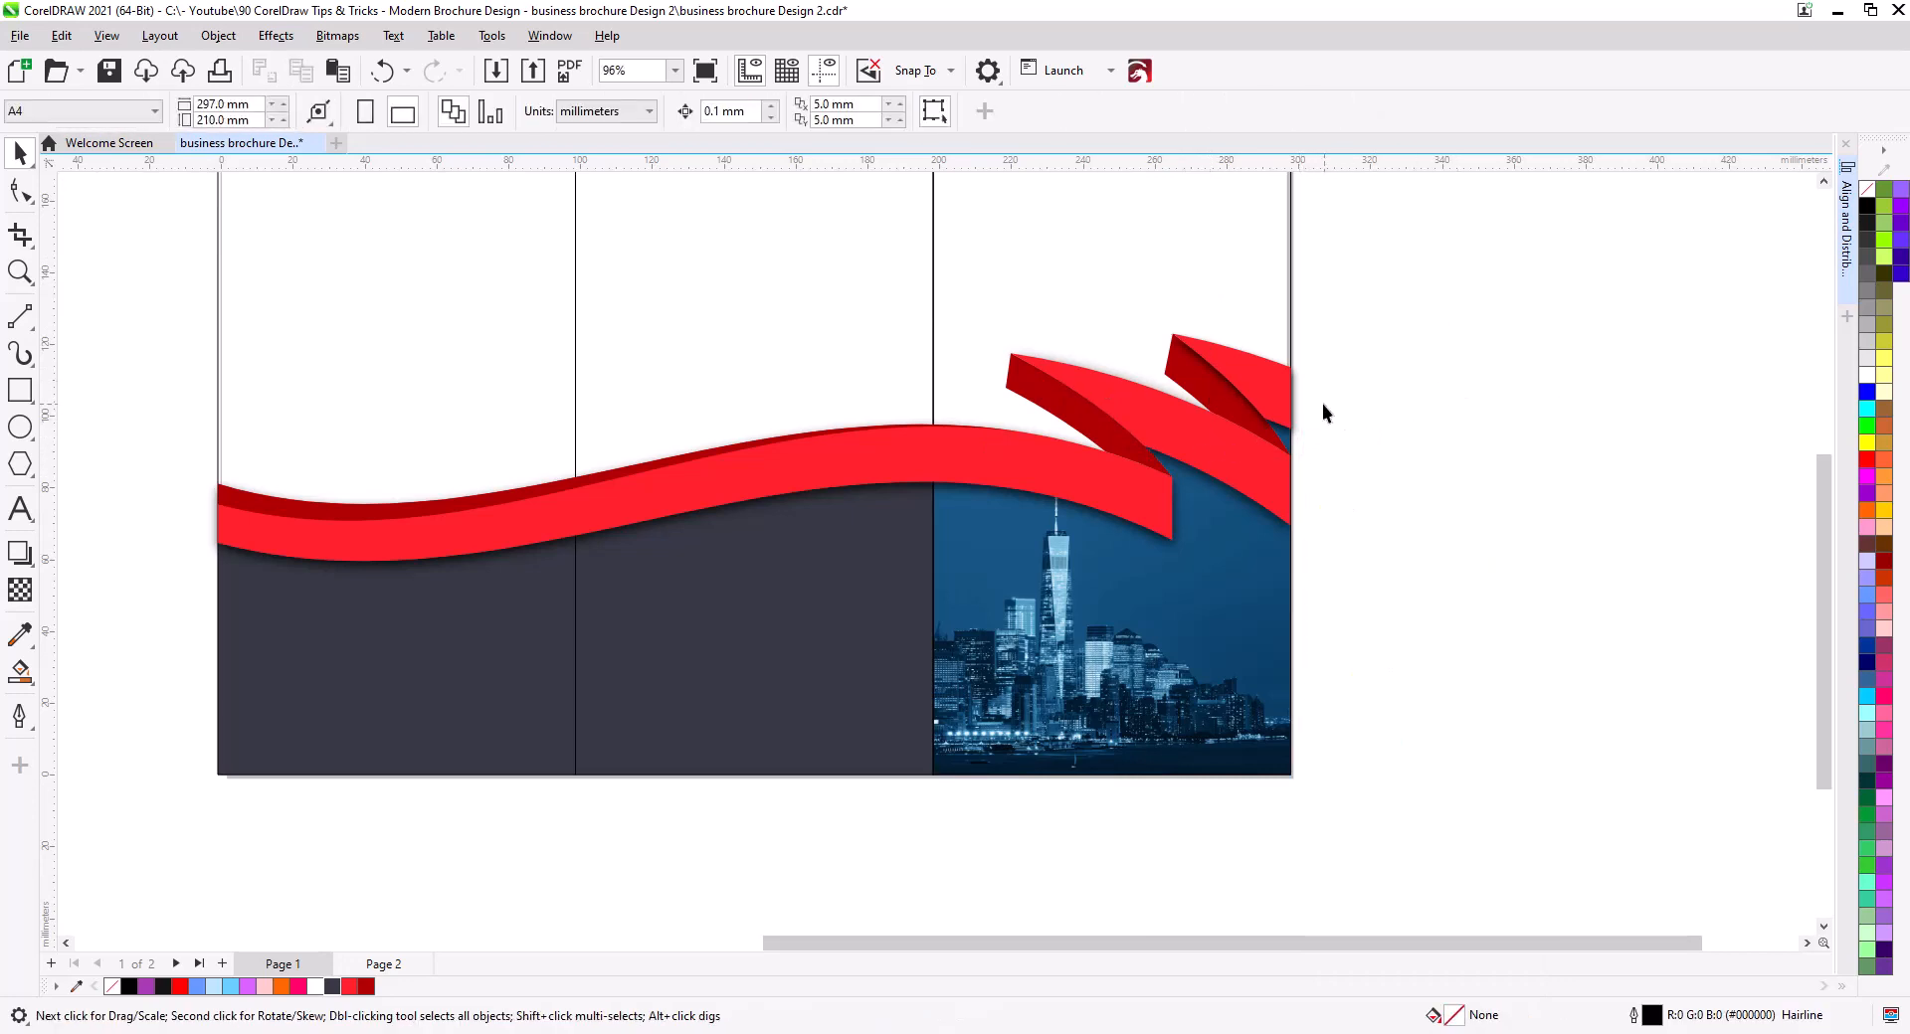
pyautogui.click(1299, 403)
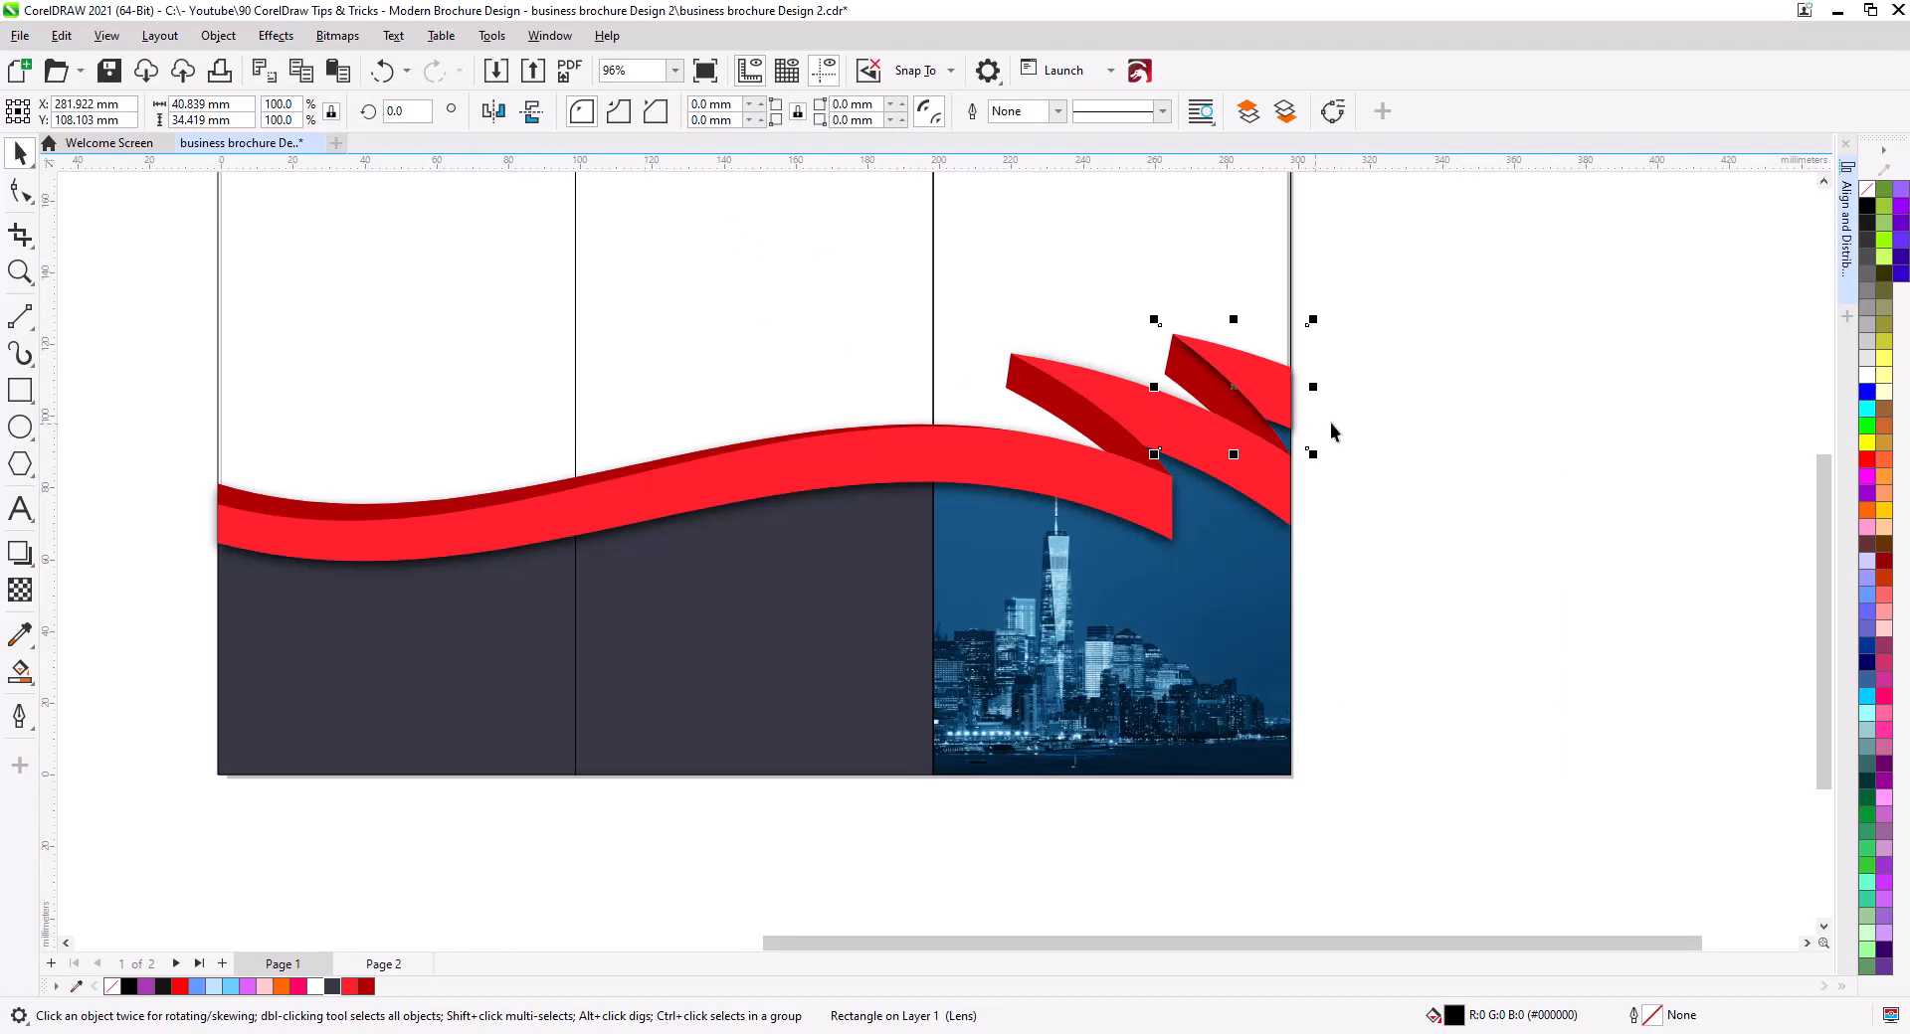
pyautogui.rightClick(1307, 403)
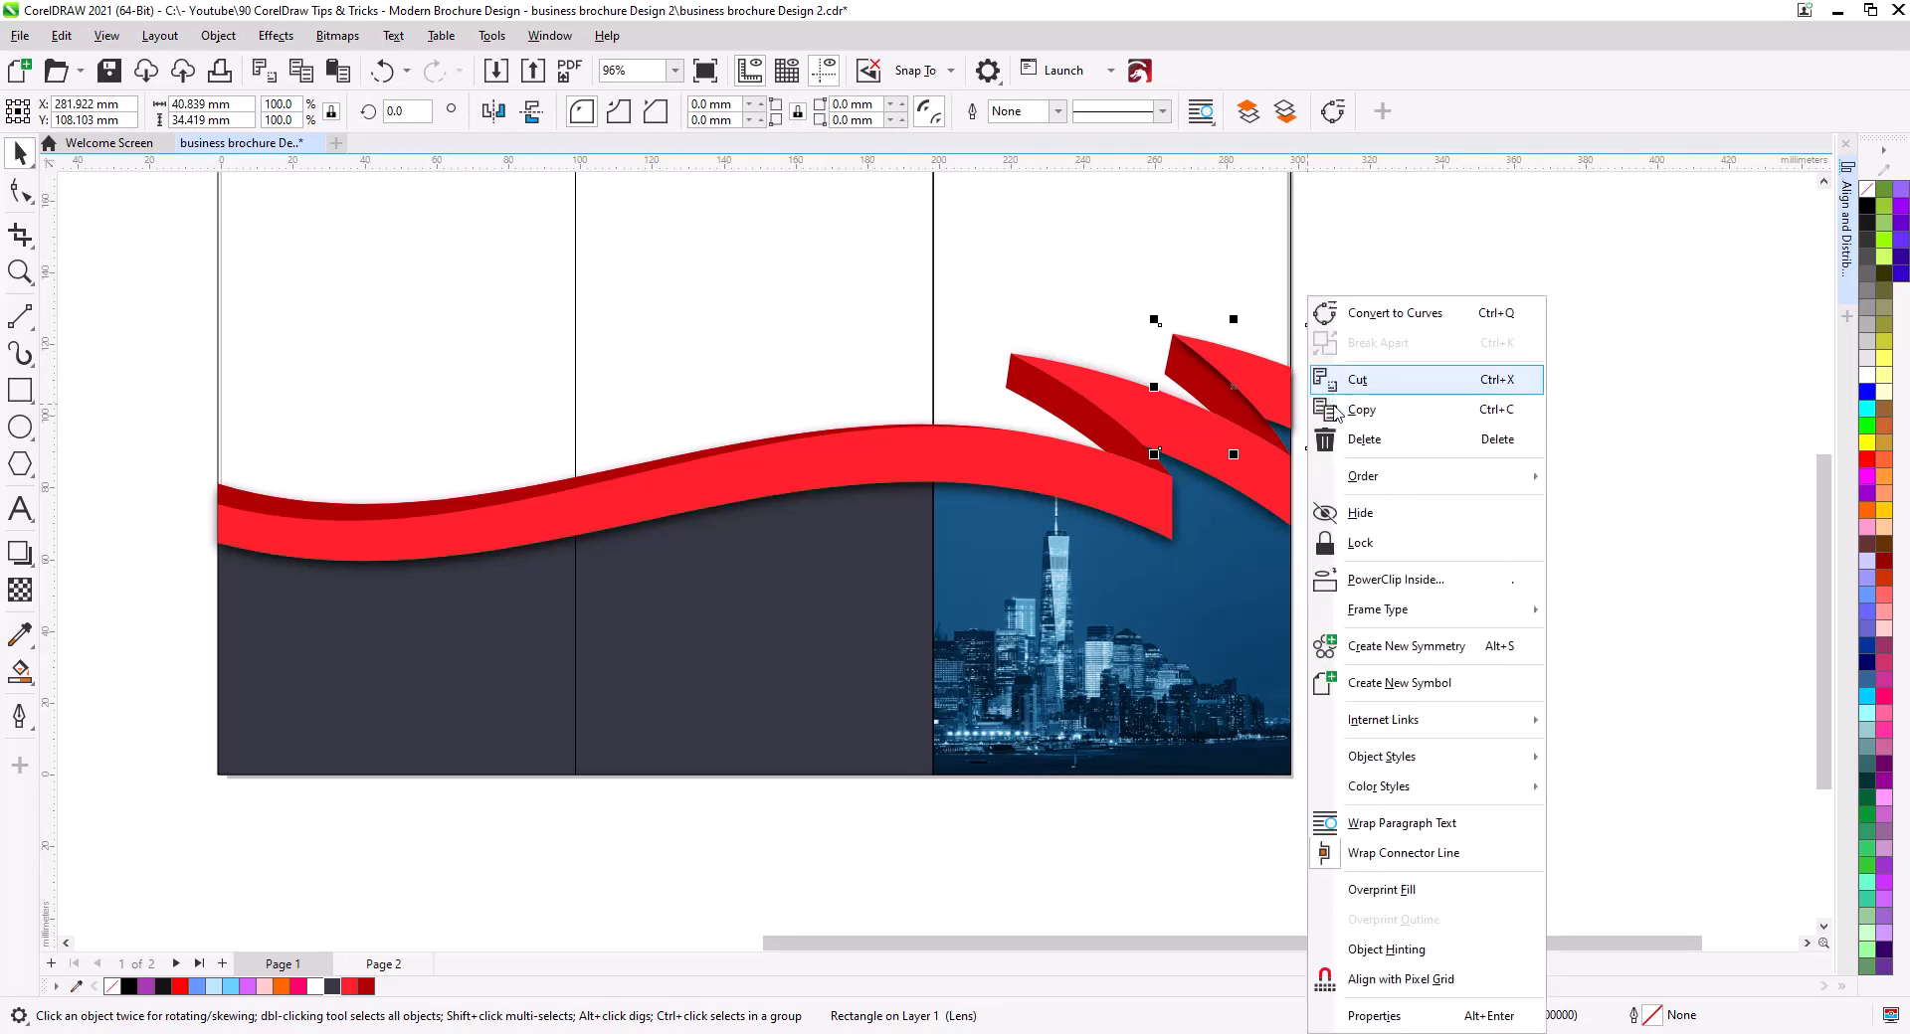
pyautogui.click(1373, 580)
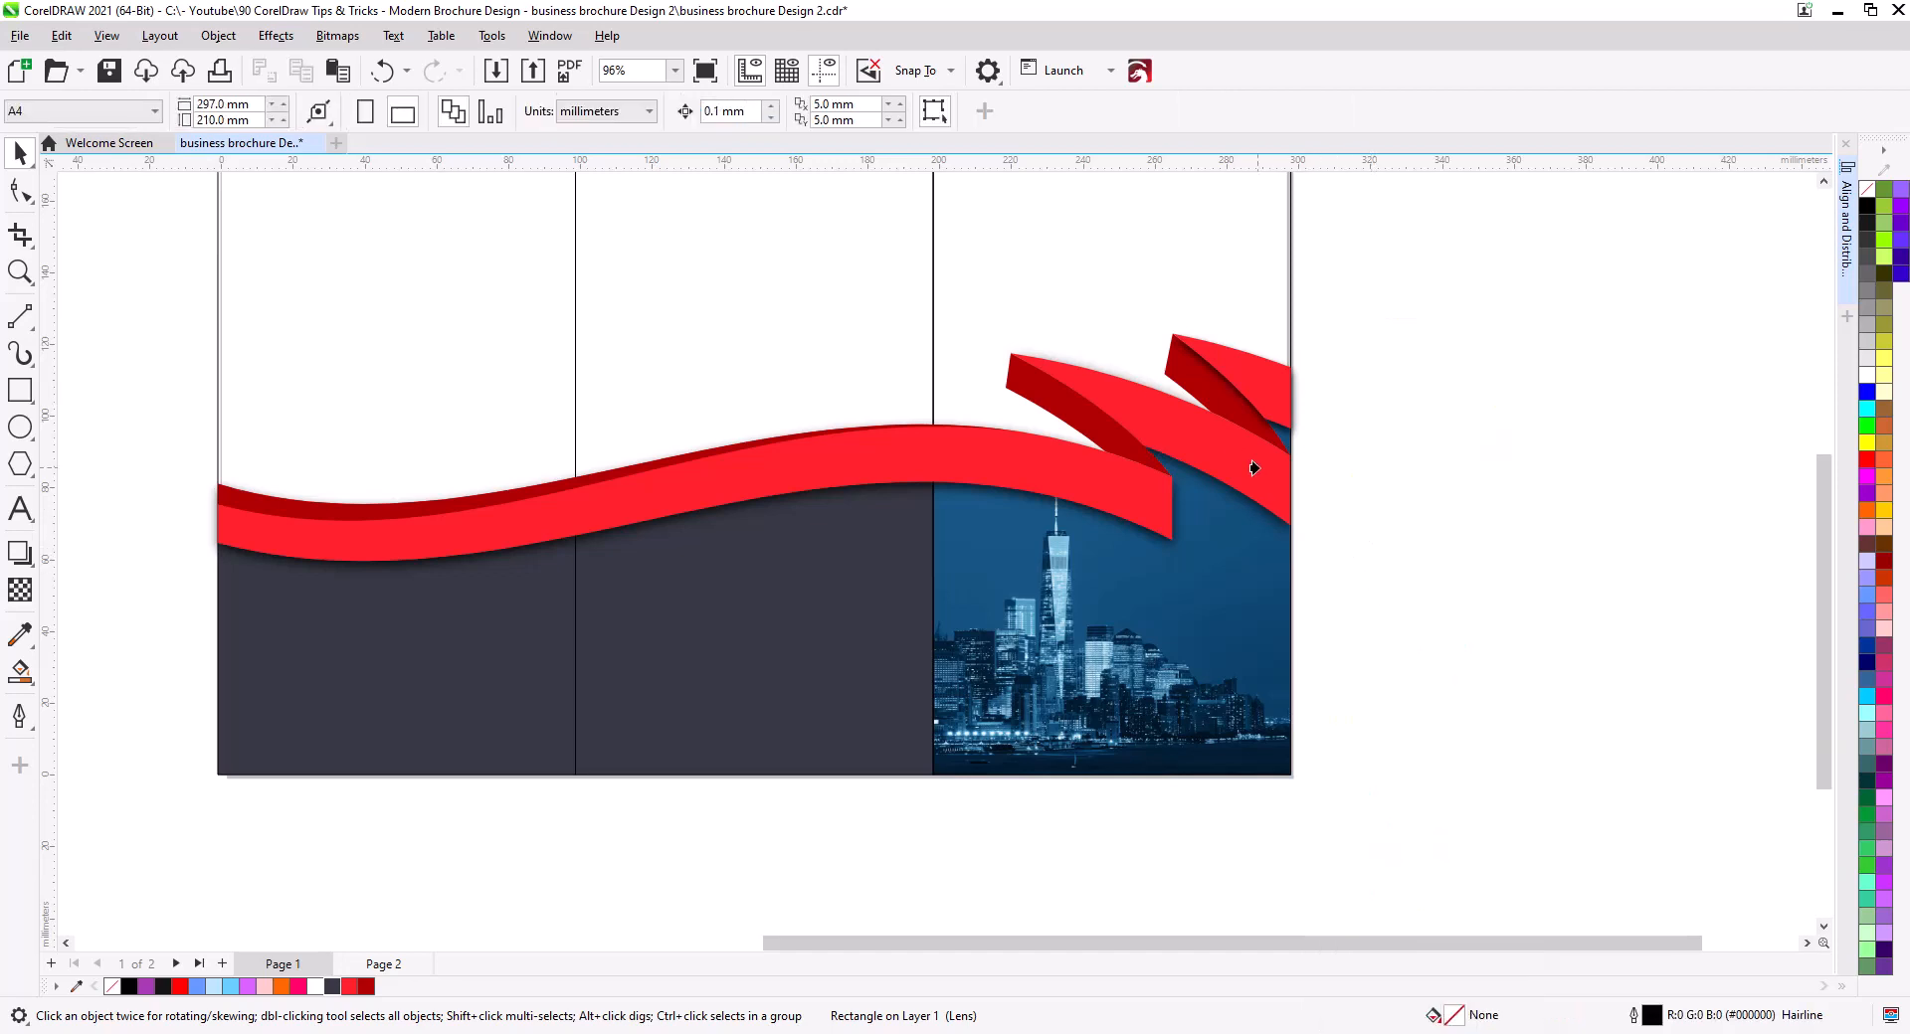
pyautogui.click(1204, 242)
pyautogui.click(1421, 478)
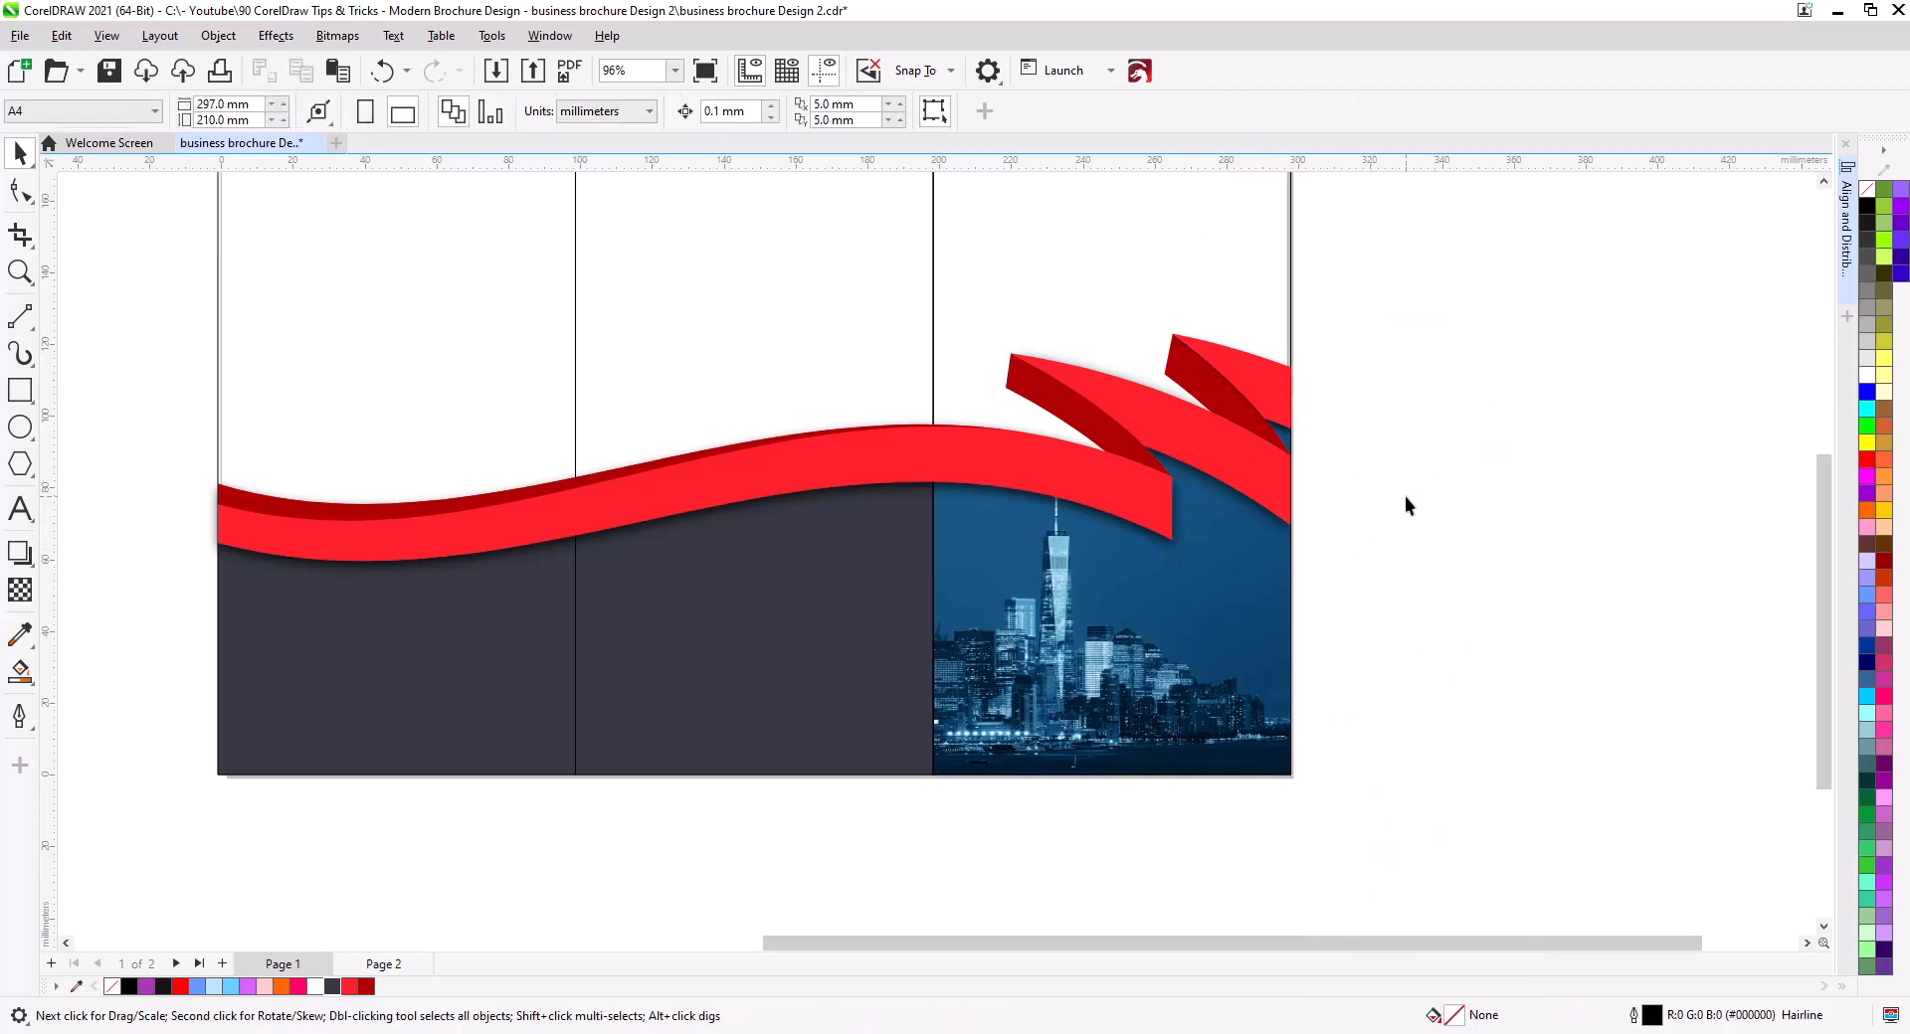
# Move the circular studio logo with its lettering into the upper white area of the third panel, roughly centred across it.
pyautogui.scroll(-1, 762, 624)
pyautogui.moveTo(756, 668); pyautogui.dragTo(872, 583)
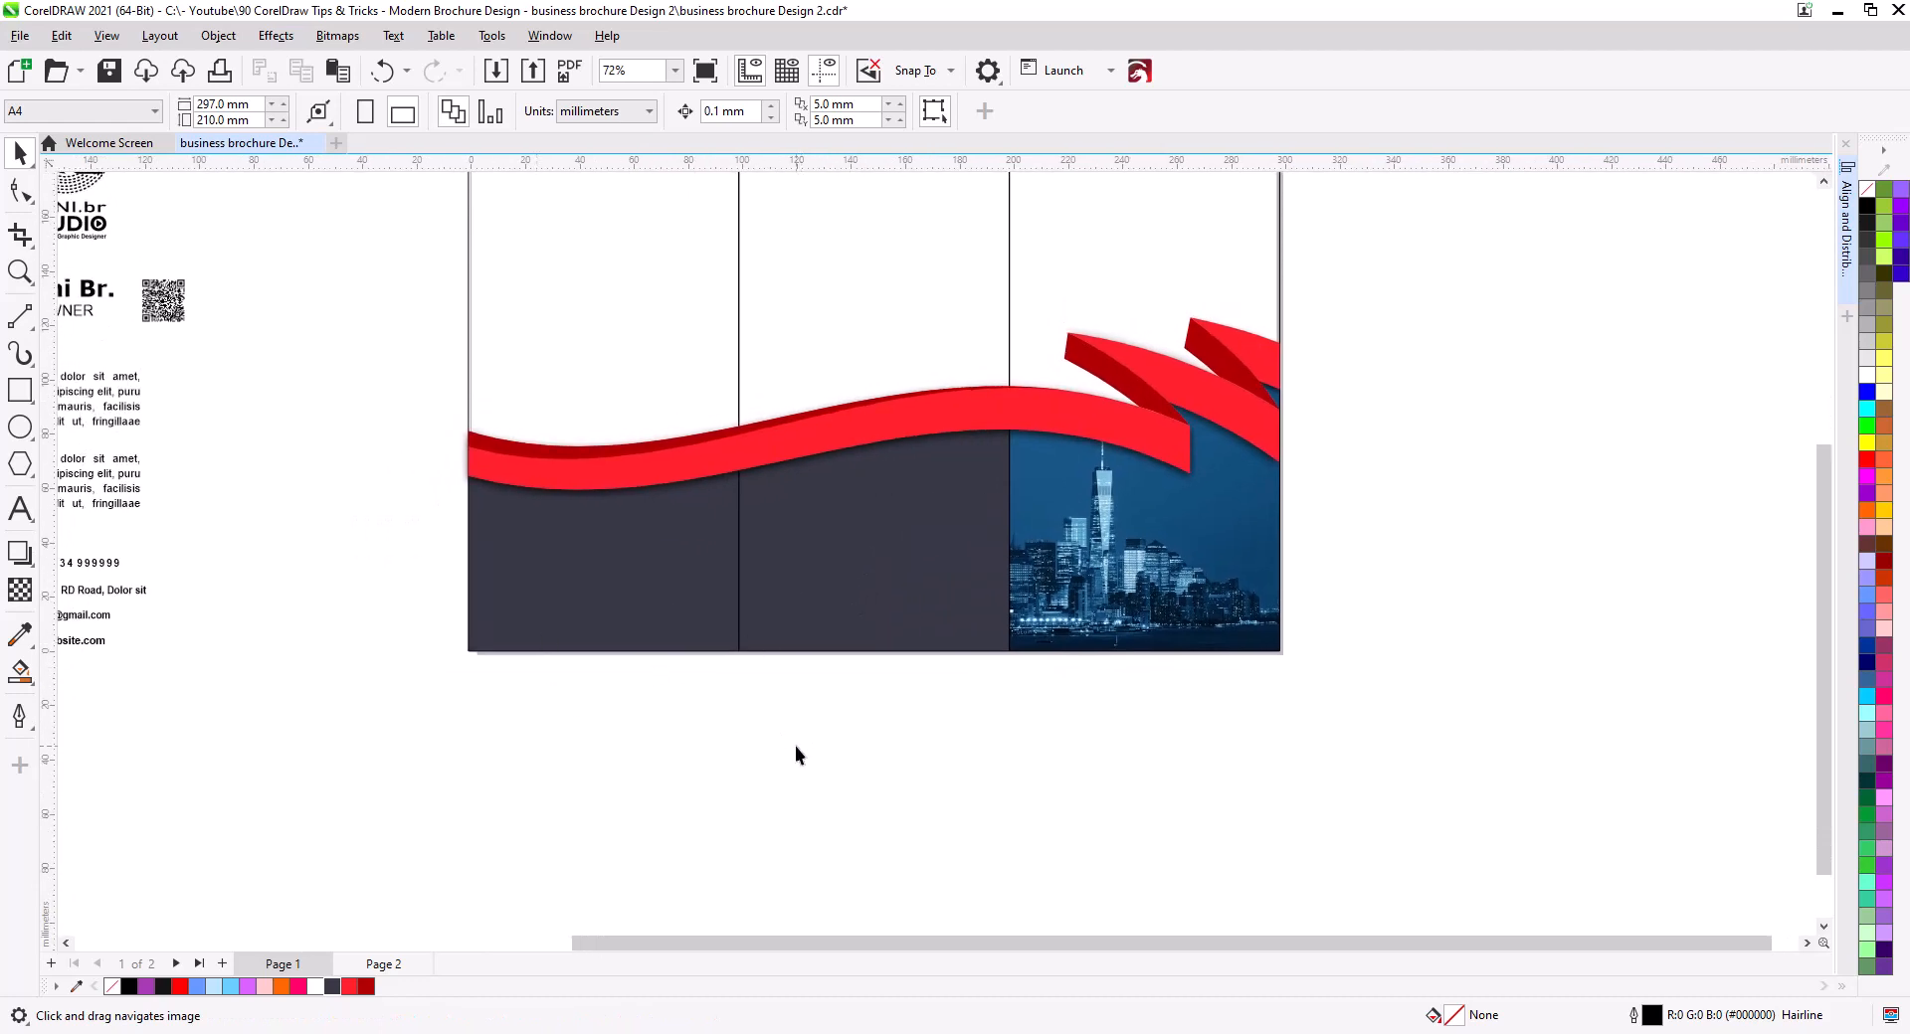
pyautogui.moveTo(295, 536); pyautogui.dragTo(497, 705)
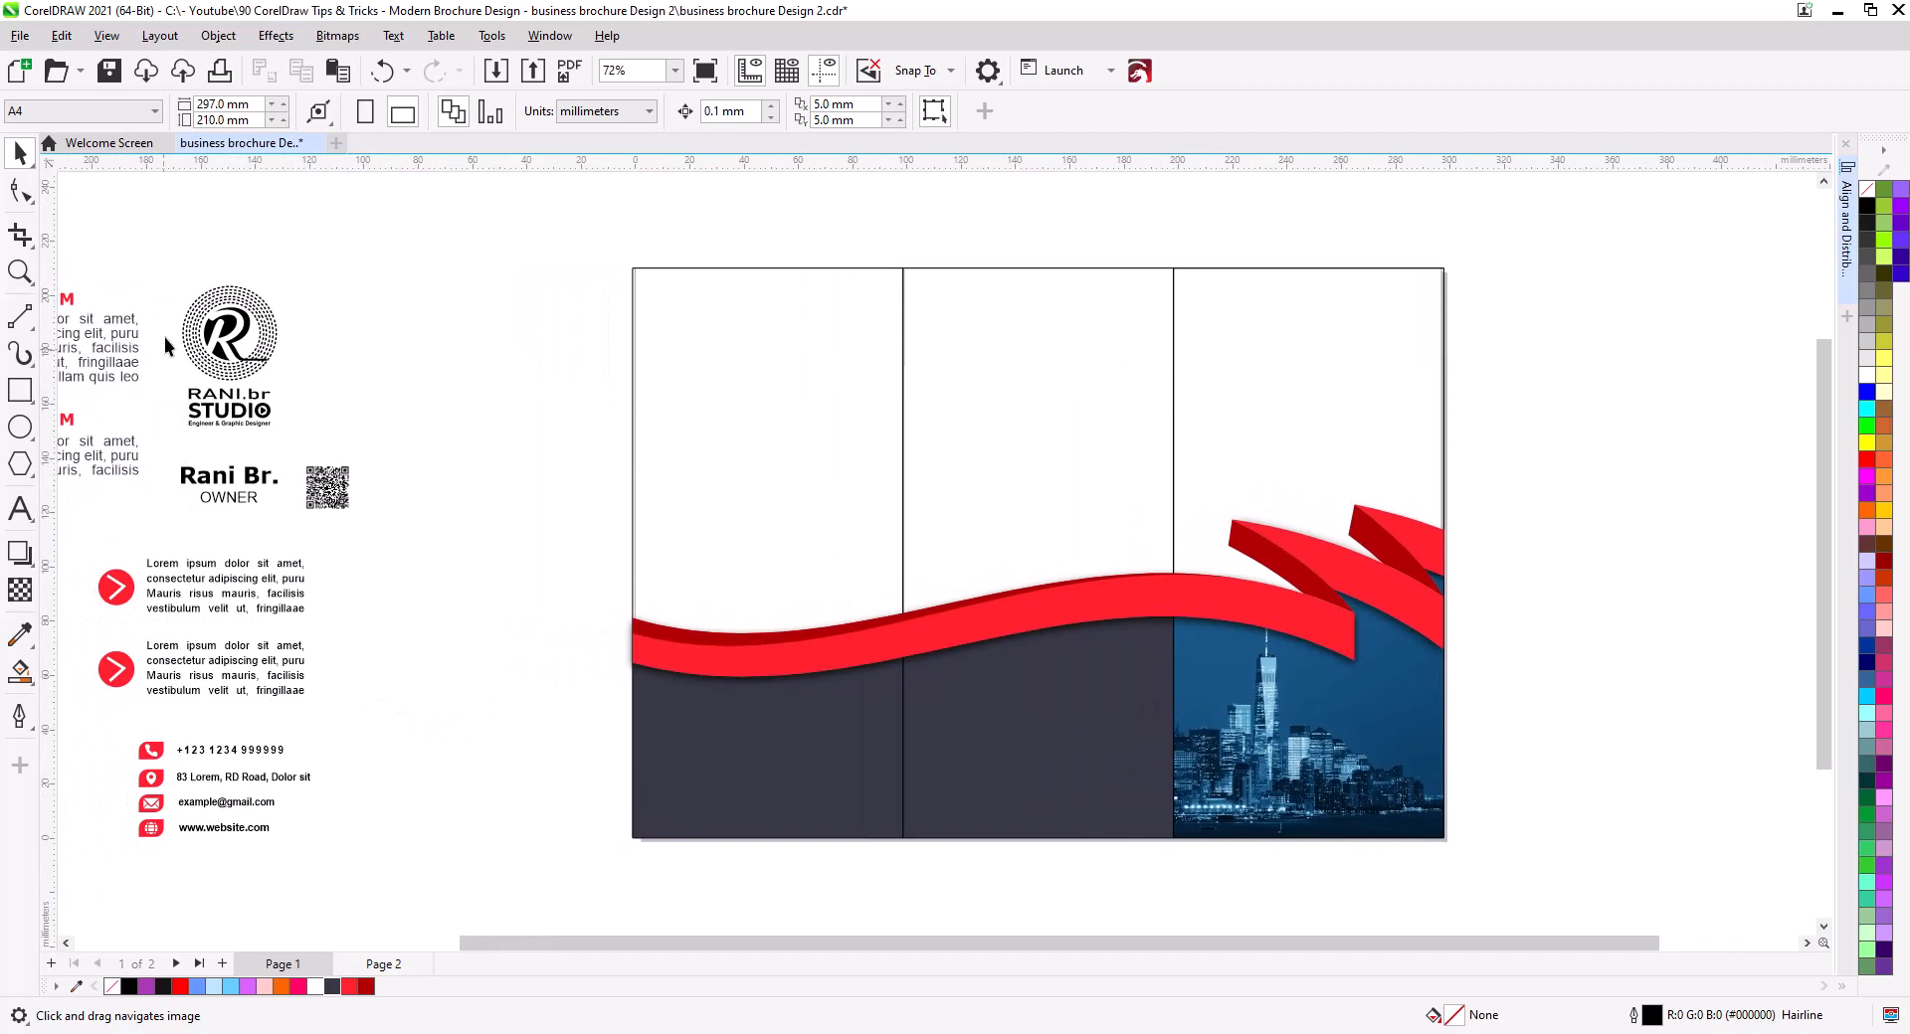
pyautogui.moveTo(299, 439); pyautogui.dragTo(306, 442)
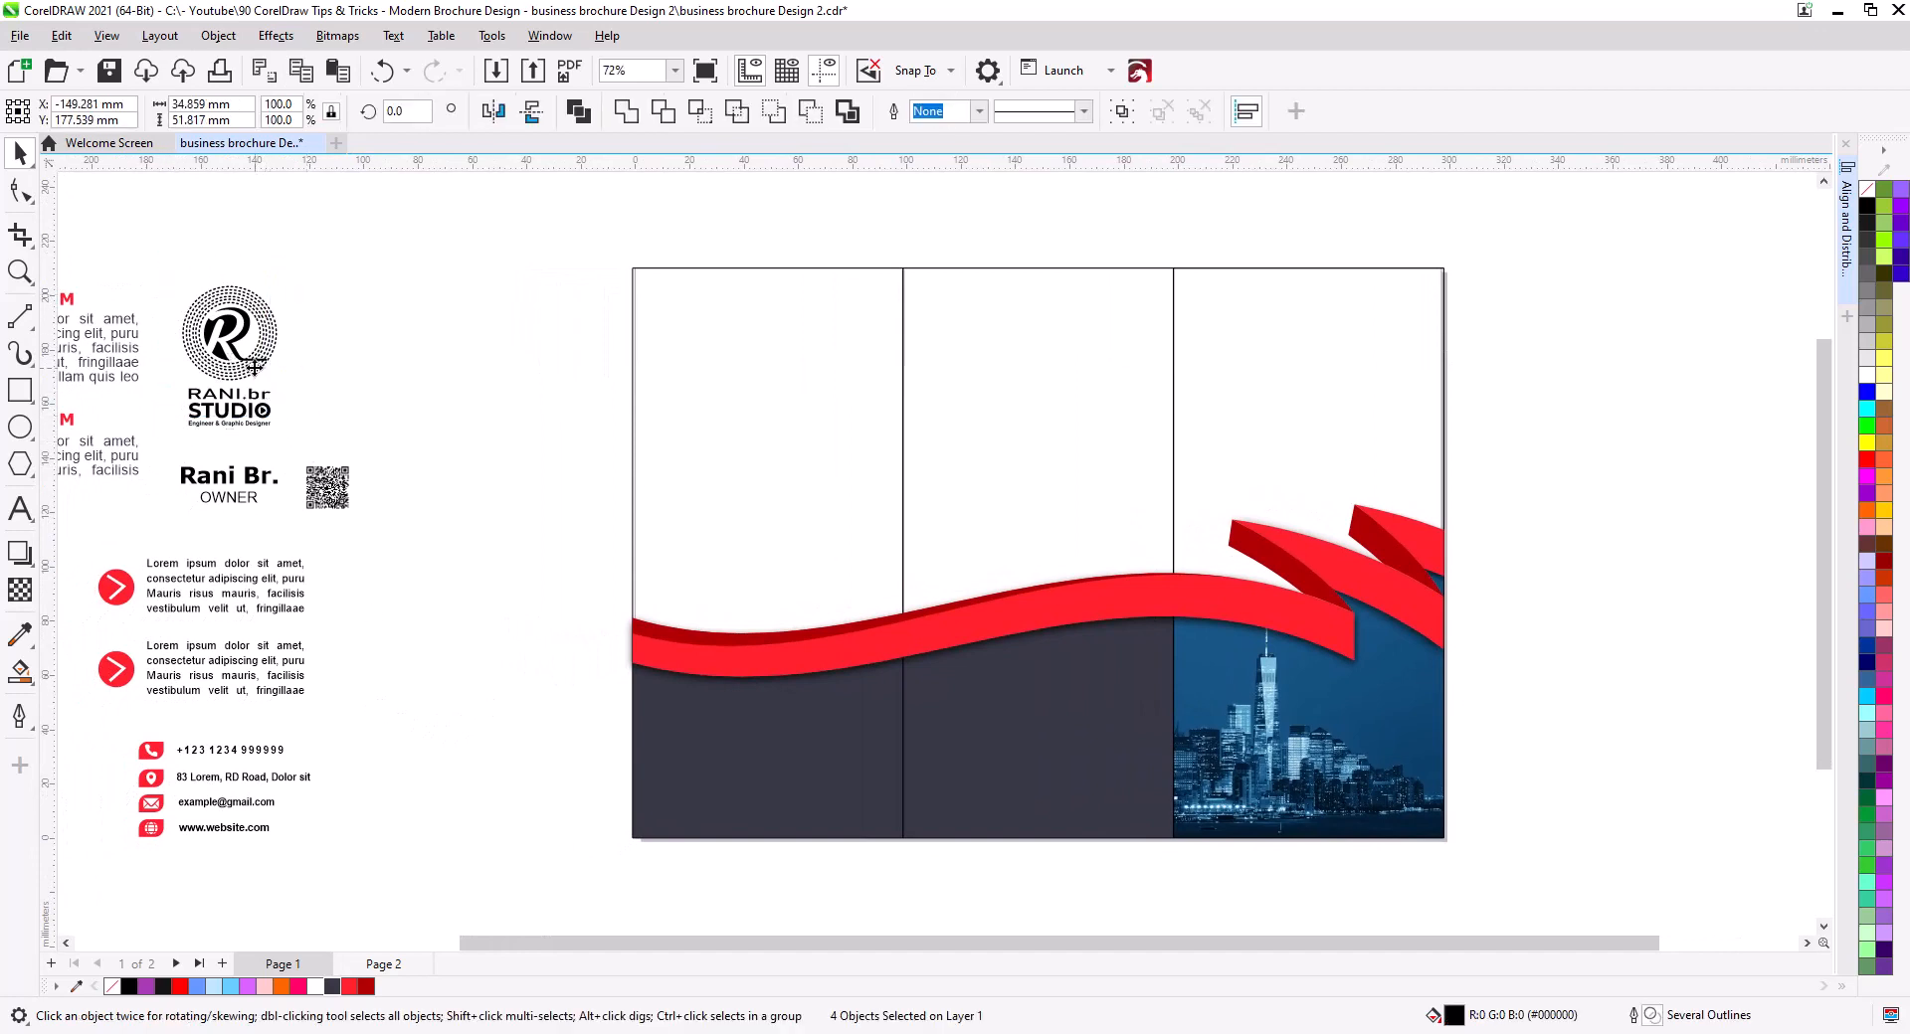
pyautogui.moveTo(251, 376); pyautogui.dragTo(1336, 386)
pyautogui.click(1476, 434)
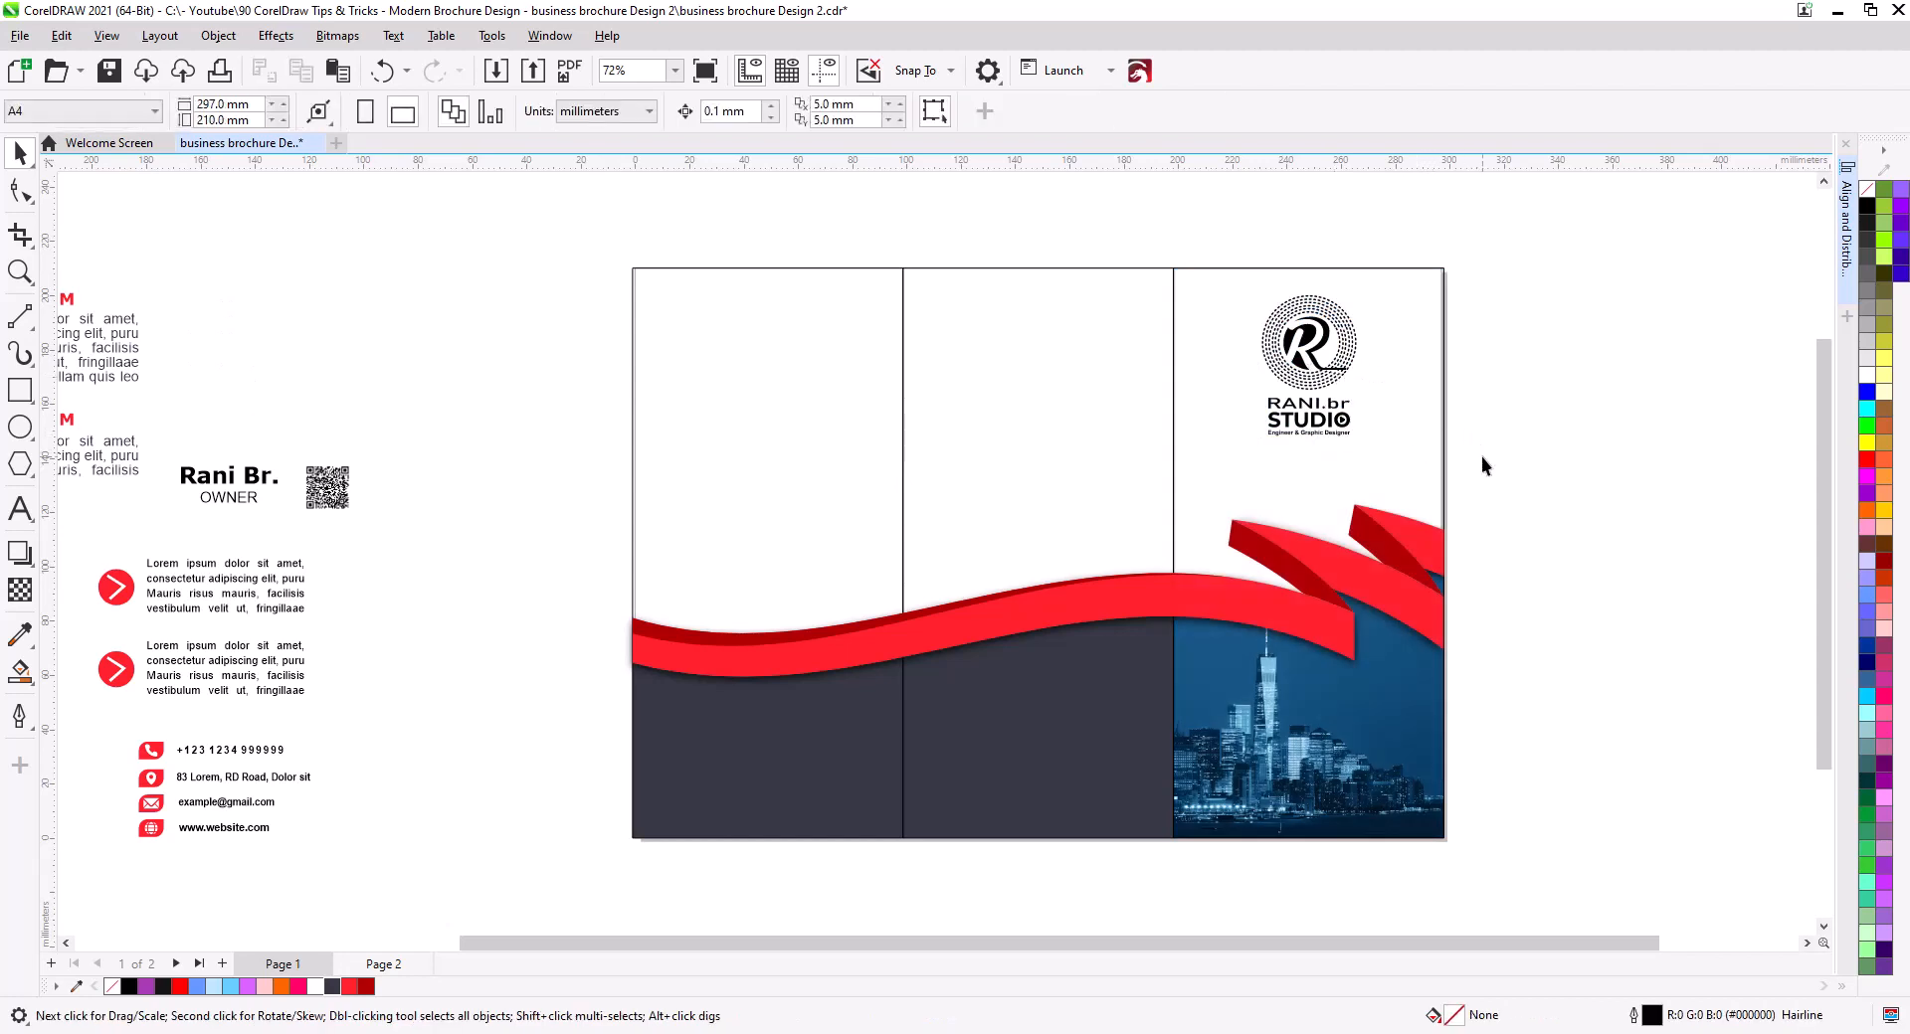
# Fill the logo's central R emblem and the small play triangle in the word STUDIO with bright red.
pyautogui.moveTo(1482, 457); pyautogui.dragTo(1414, 428)
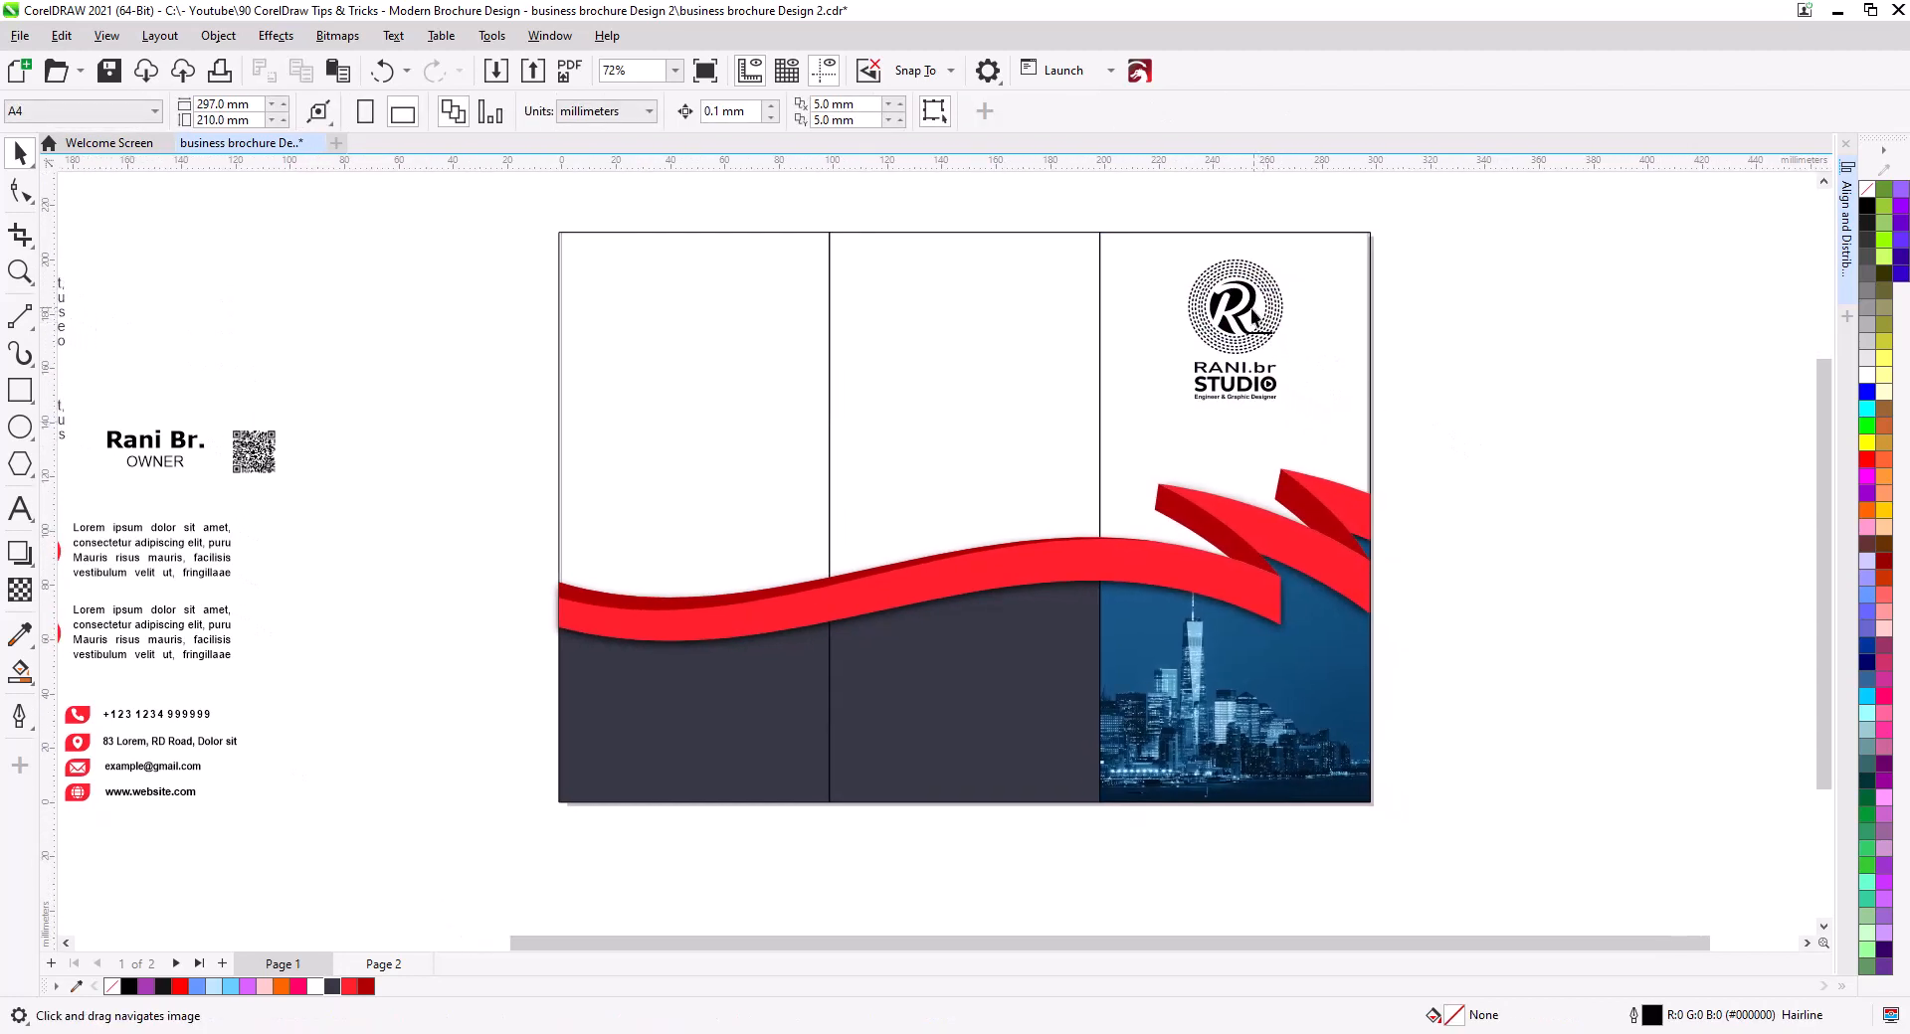
pyautogui.click(1252, 318)
pyautogui.click(353, 986)
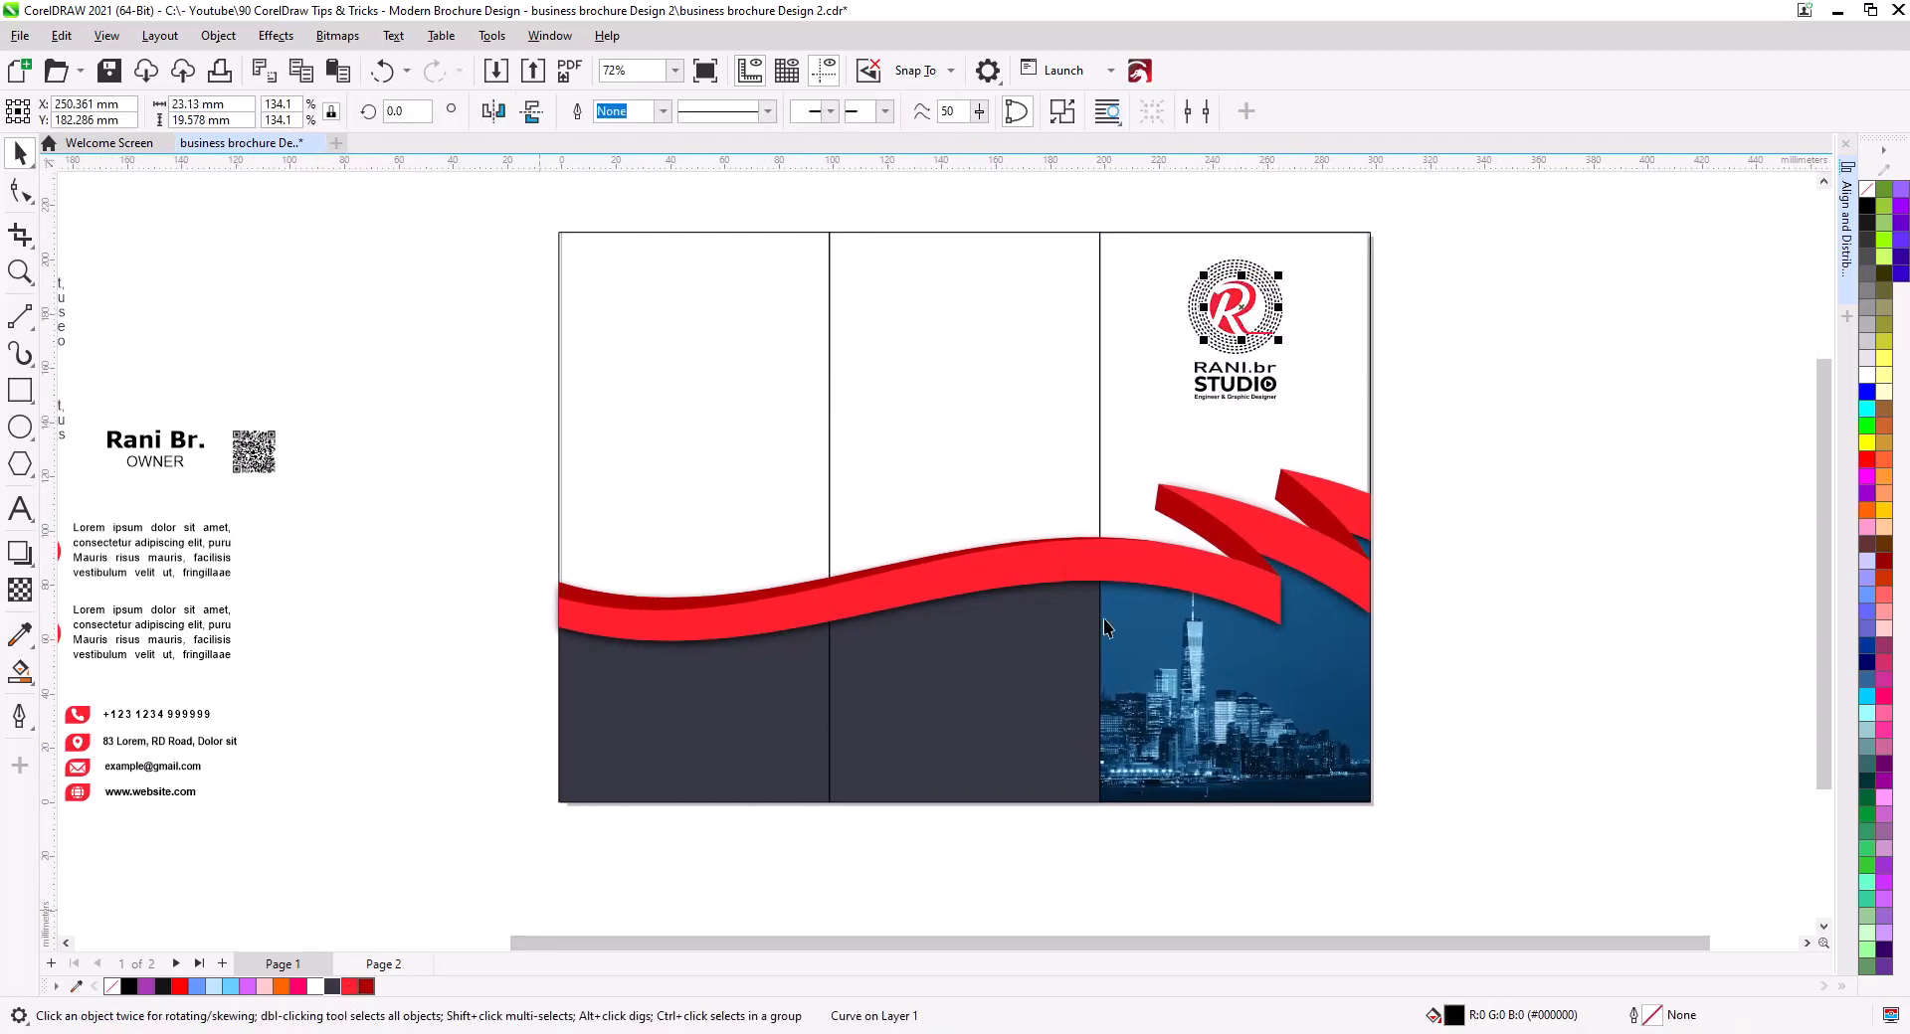
pyautogui.click(1313, 437)
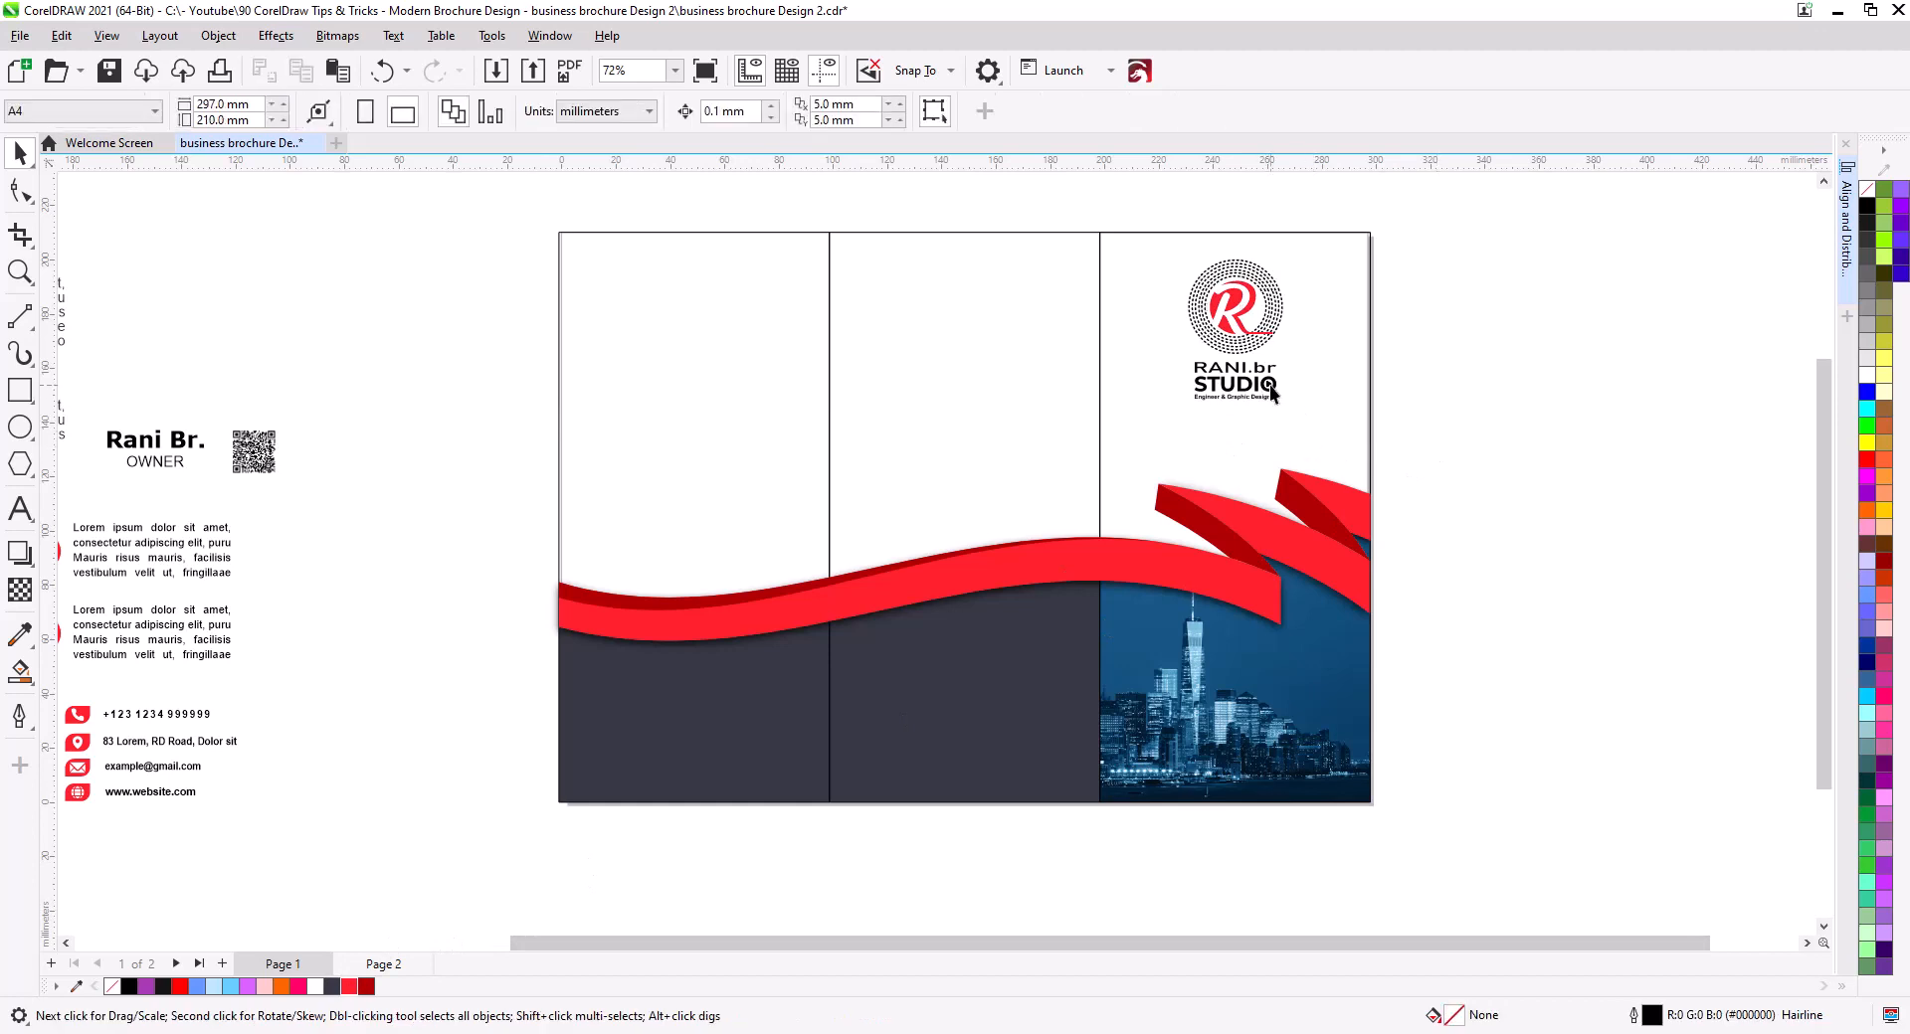
pyautogui.scroll(4, 1313, 388)
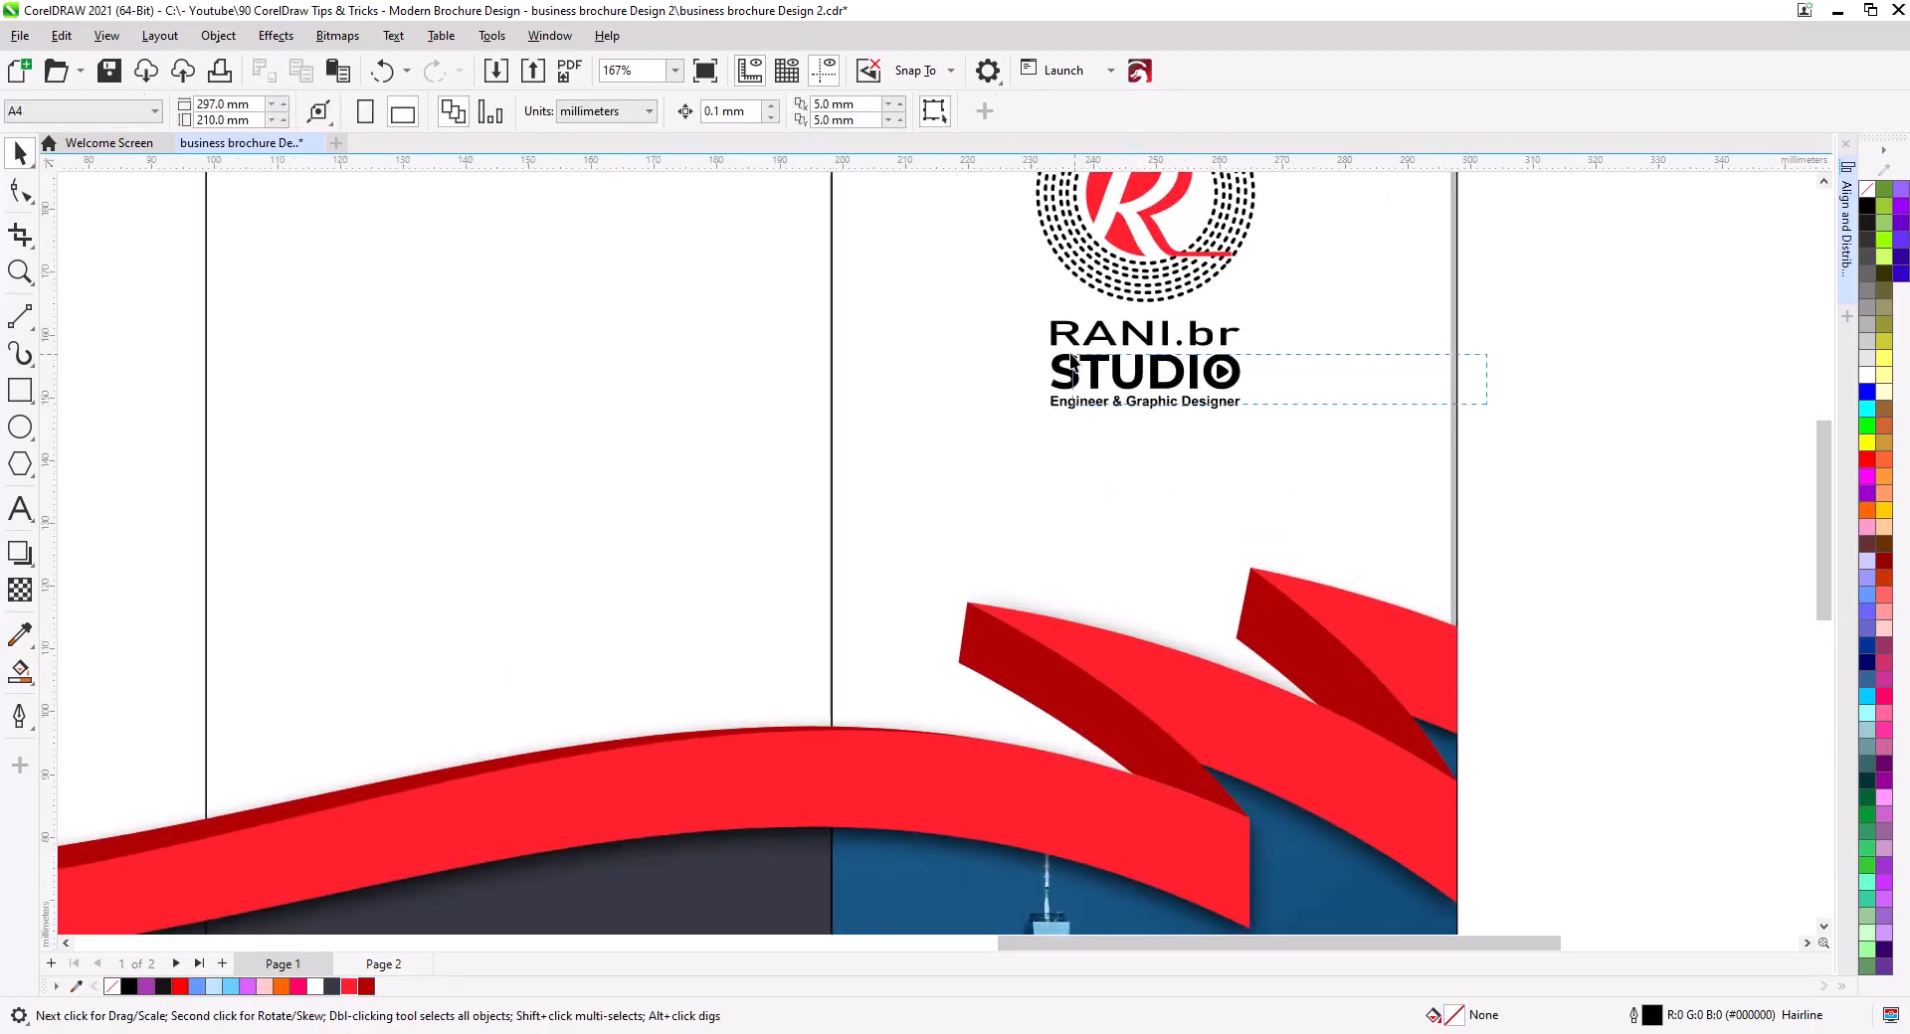
pyautogui.moveTo(1071, 354); pyautogui.dragTo(1033, 349)
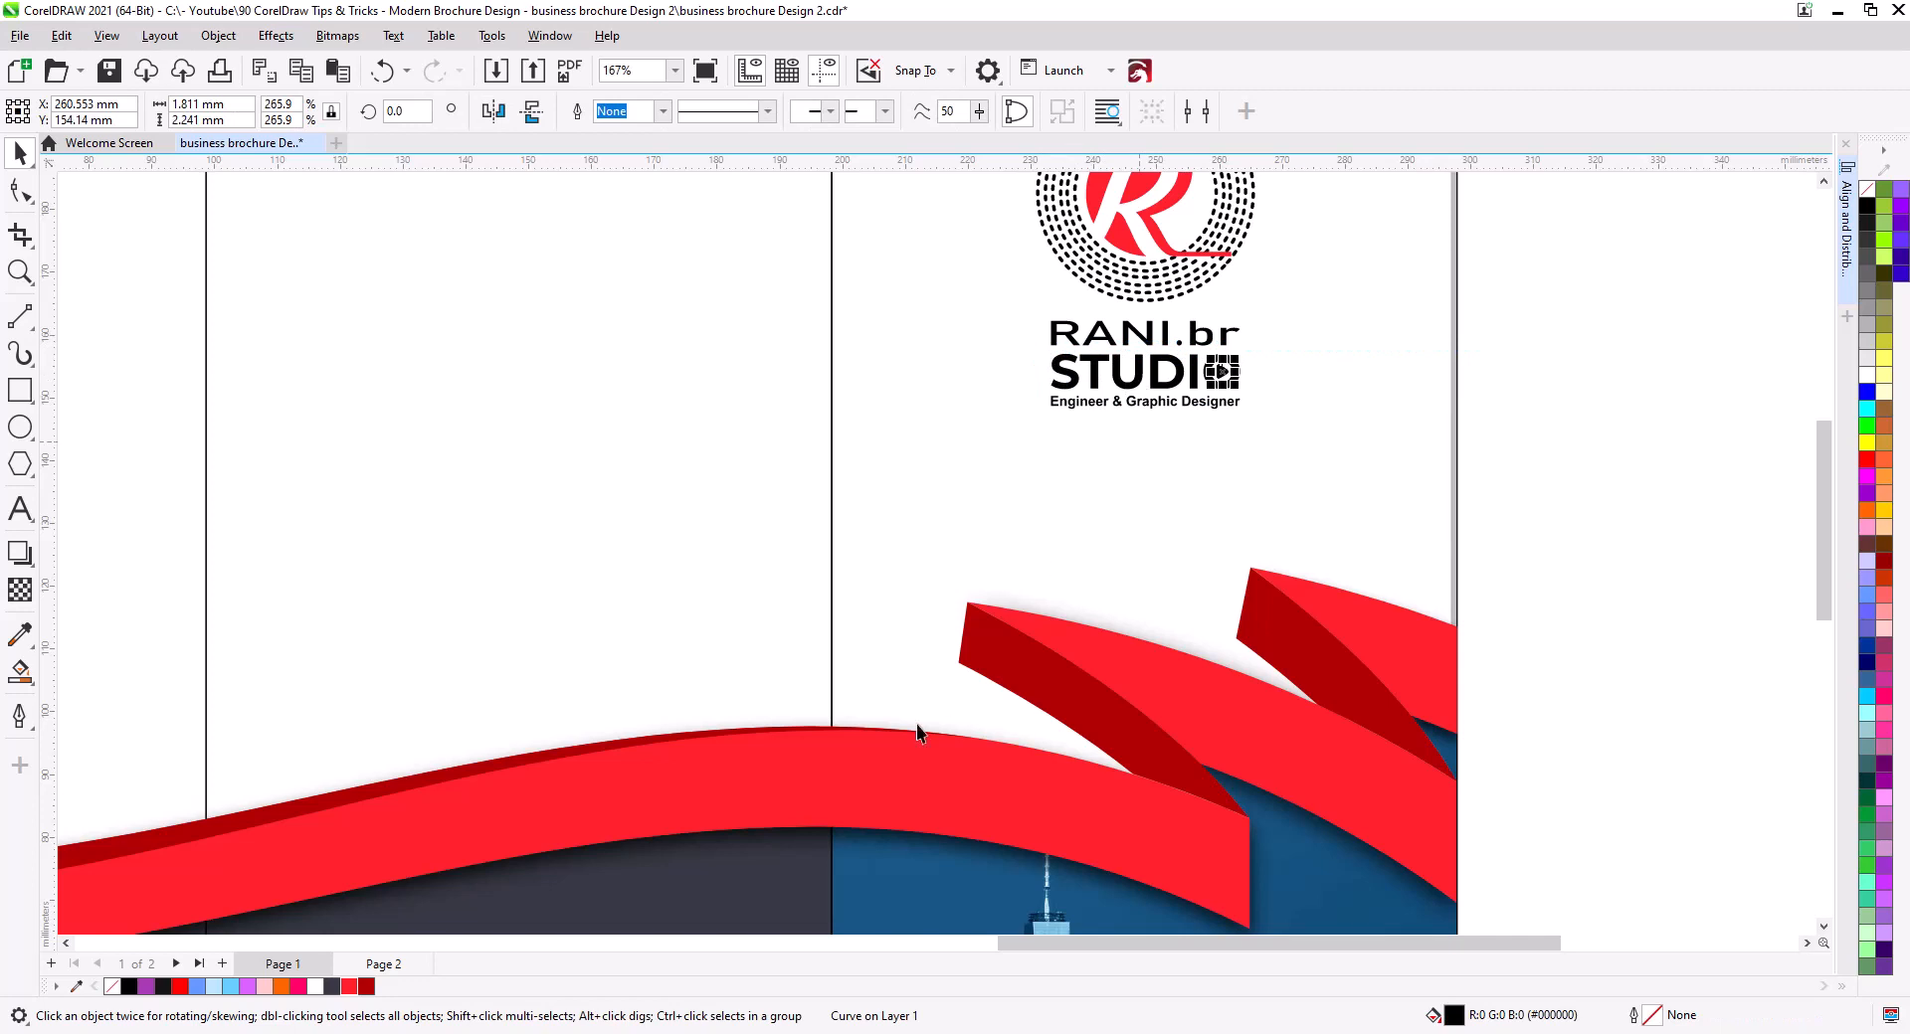
pyautogui.click(1527, 564)
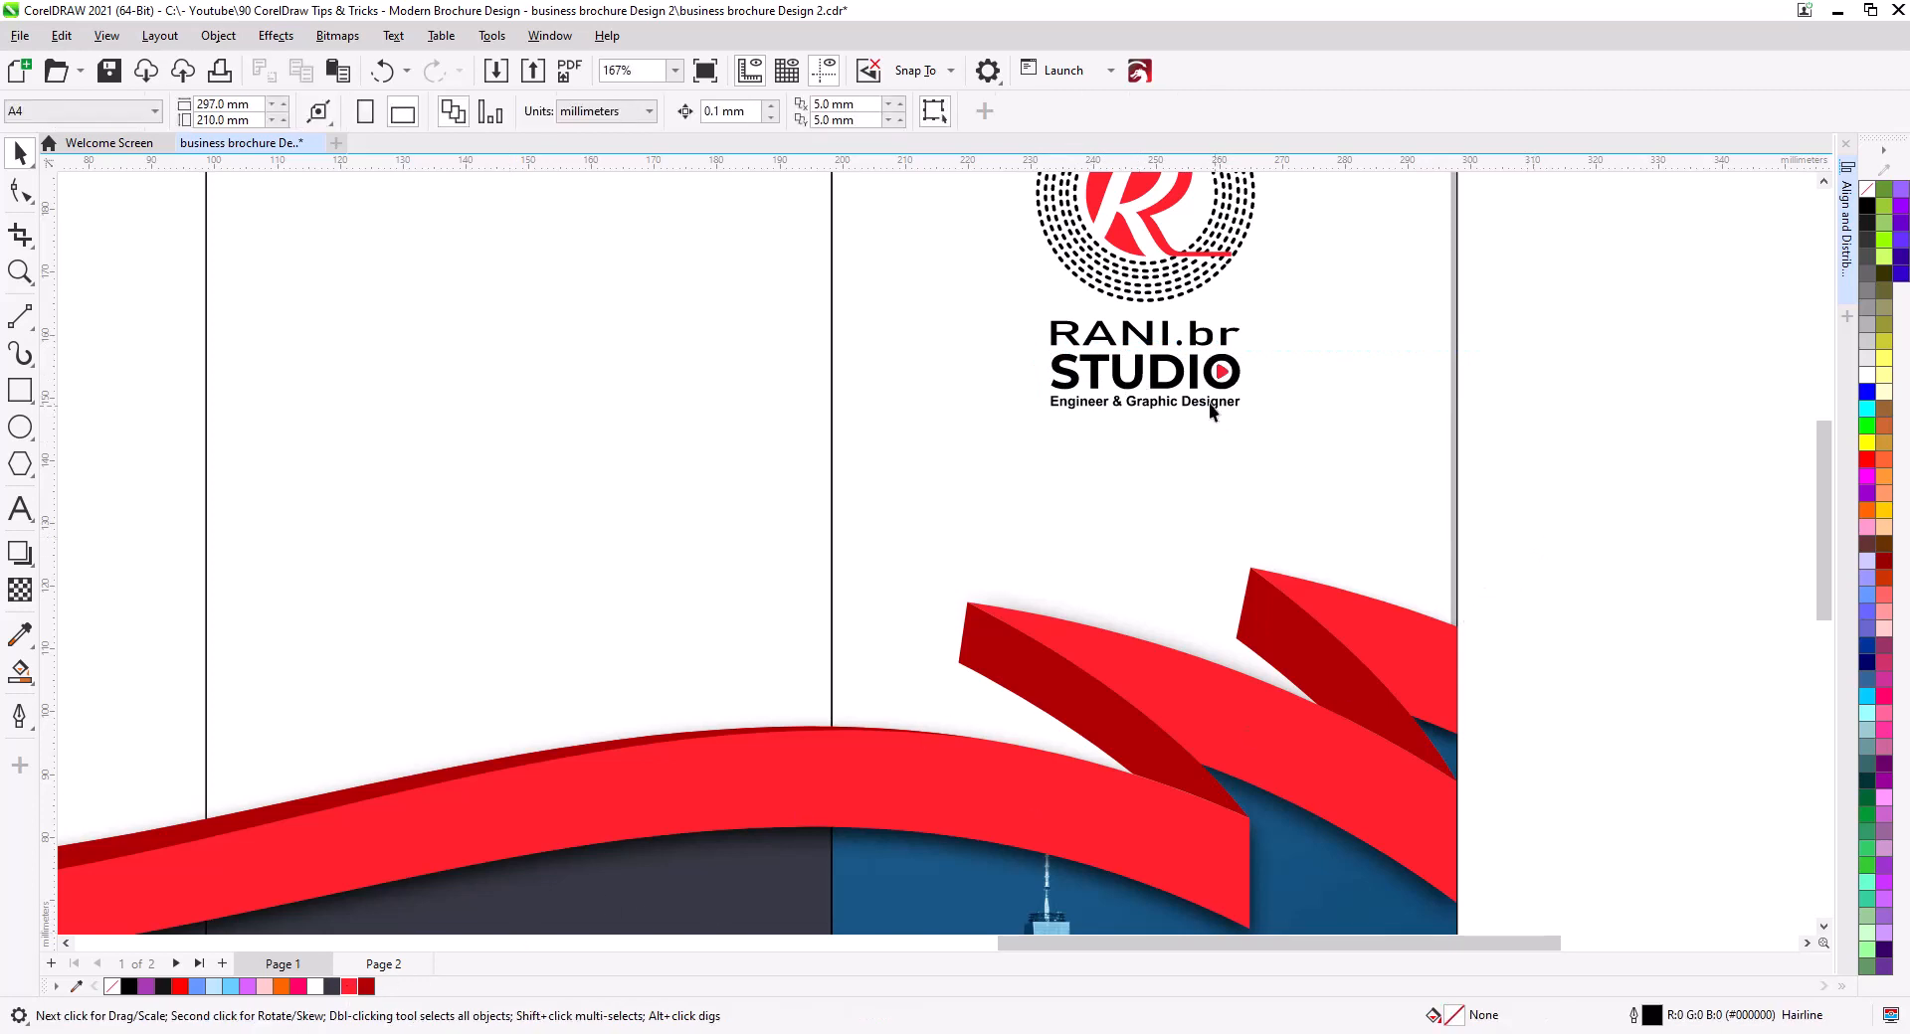
# Fill the logo's lettering and its dashed circular ring with dark grey (#363844).
pyautogui.click(1192, 376)
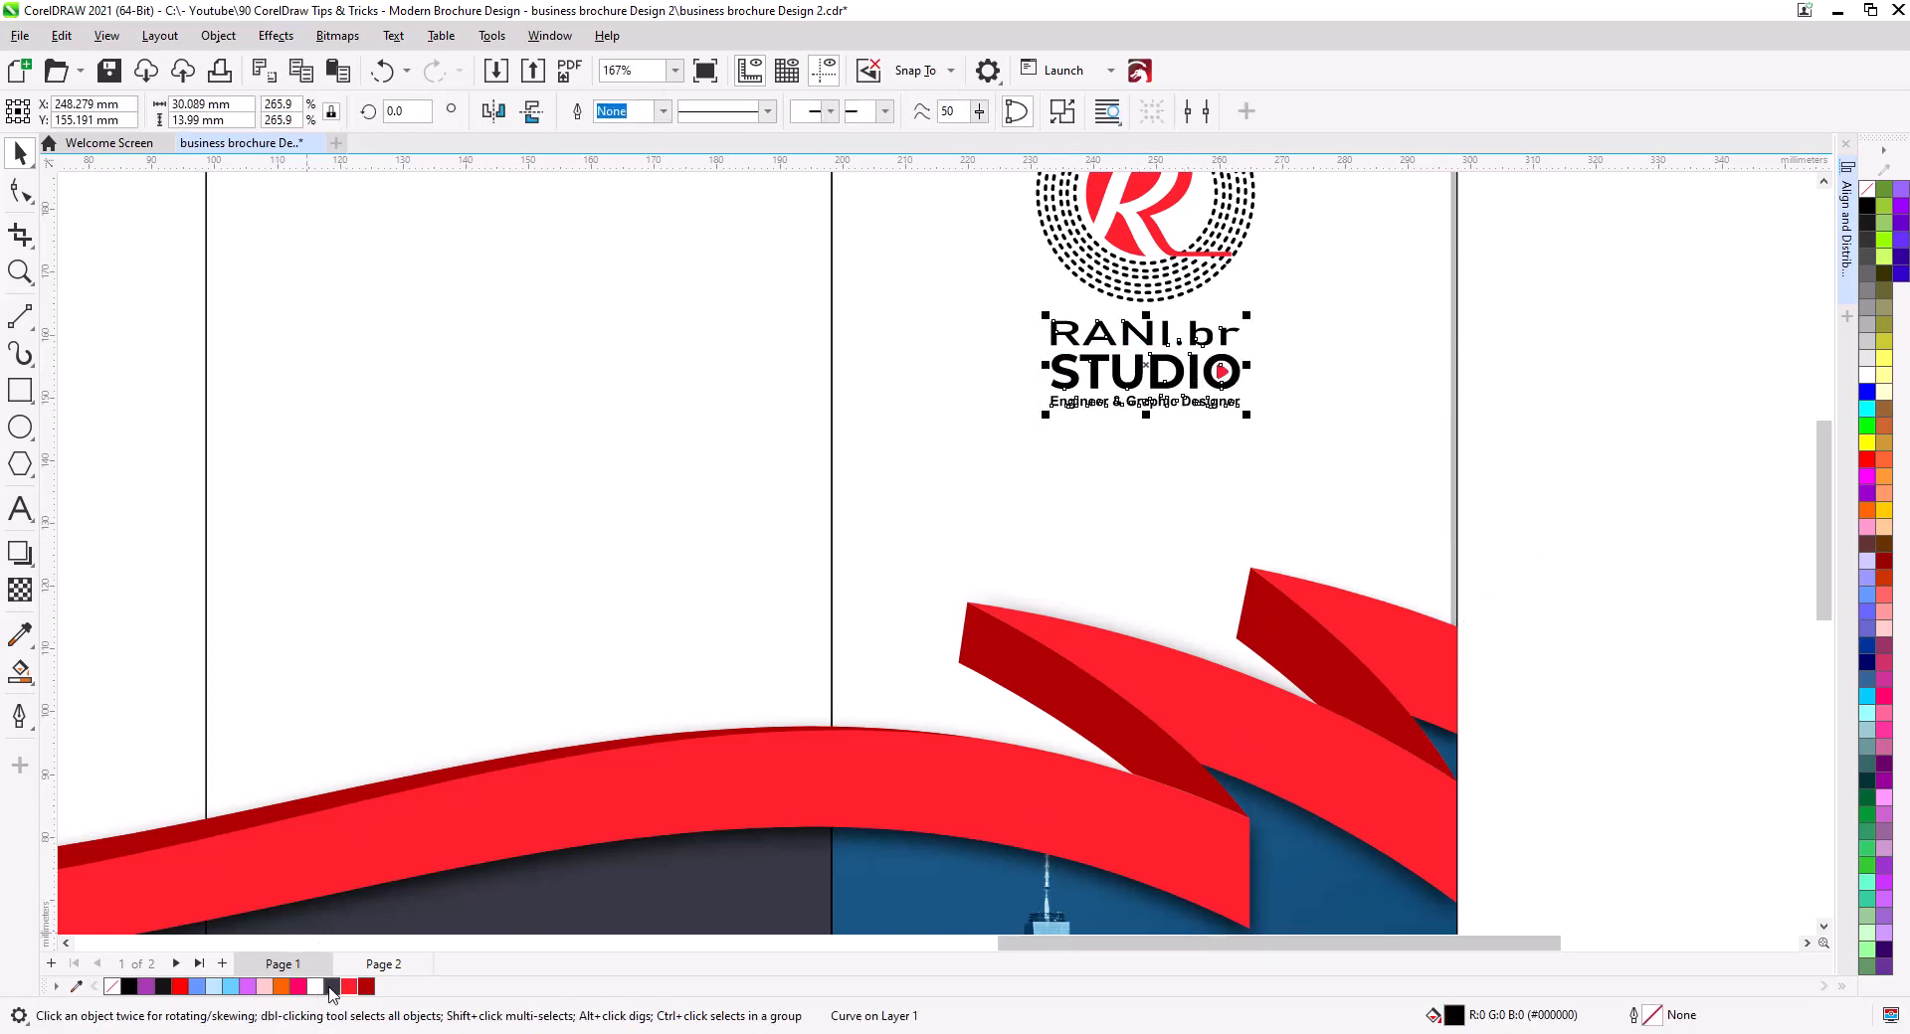
pyautogui.click(331, 985)
pyautogui.press('Tab')
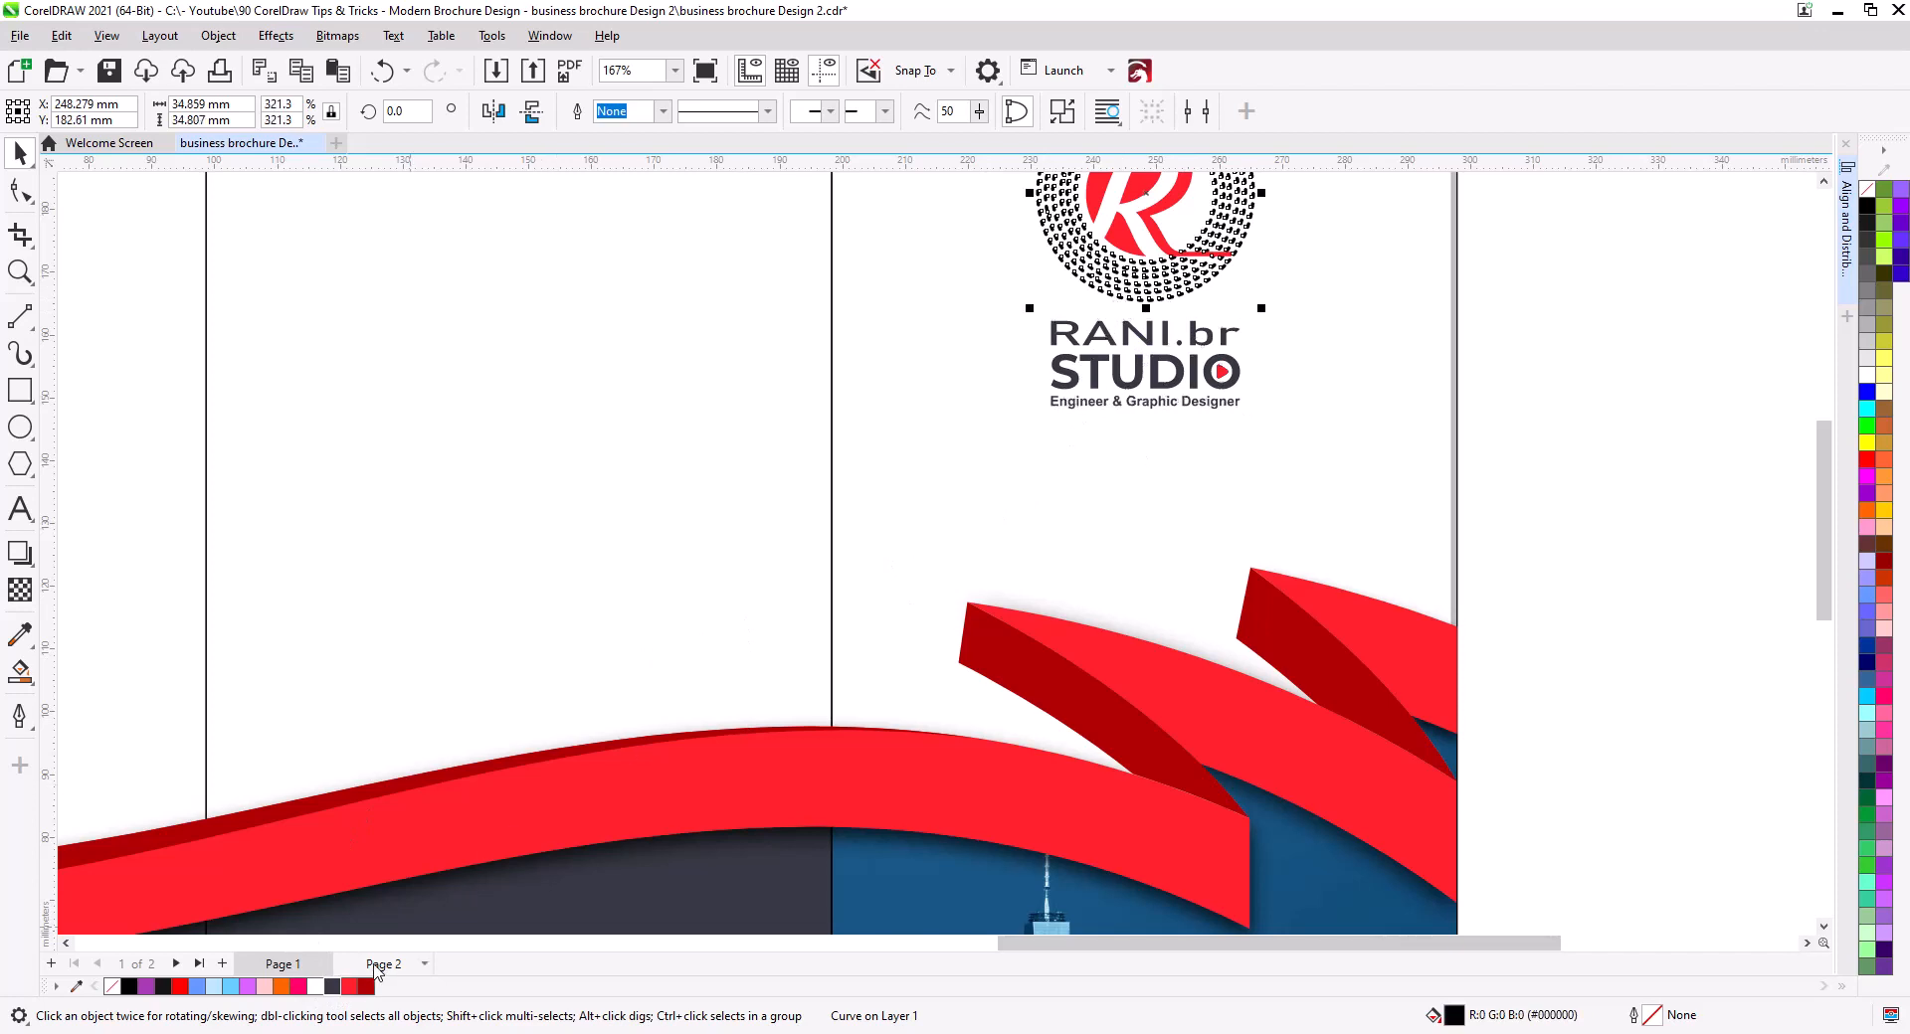
pyautogui.click(332, 986)
# Group the logo's lettering with its play triangle, and select the group together with the ring and R emblem.
pyautogui.scroll(-1, 1278, 447)
pyautogui.moveTo(1288, 469); pyautogui.dragTo(1245, 624)
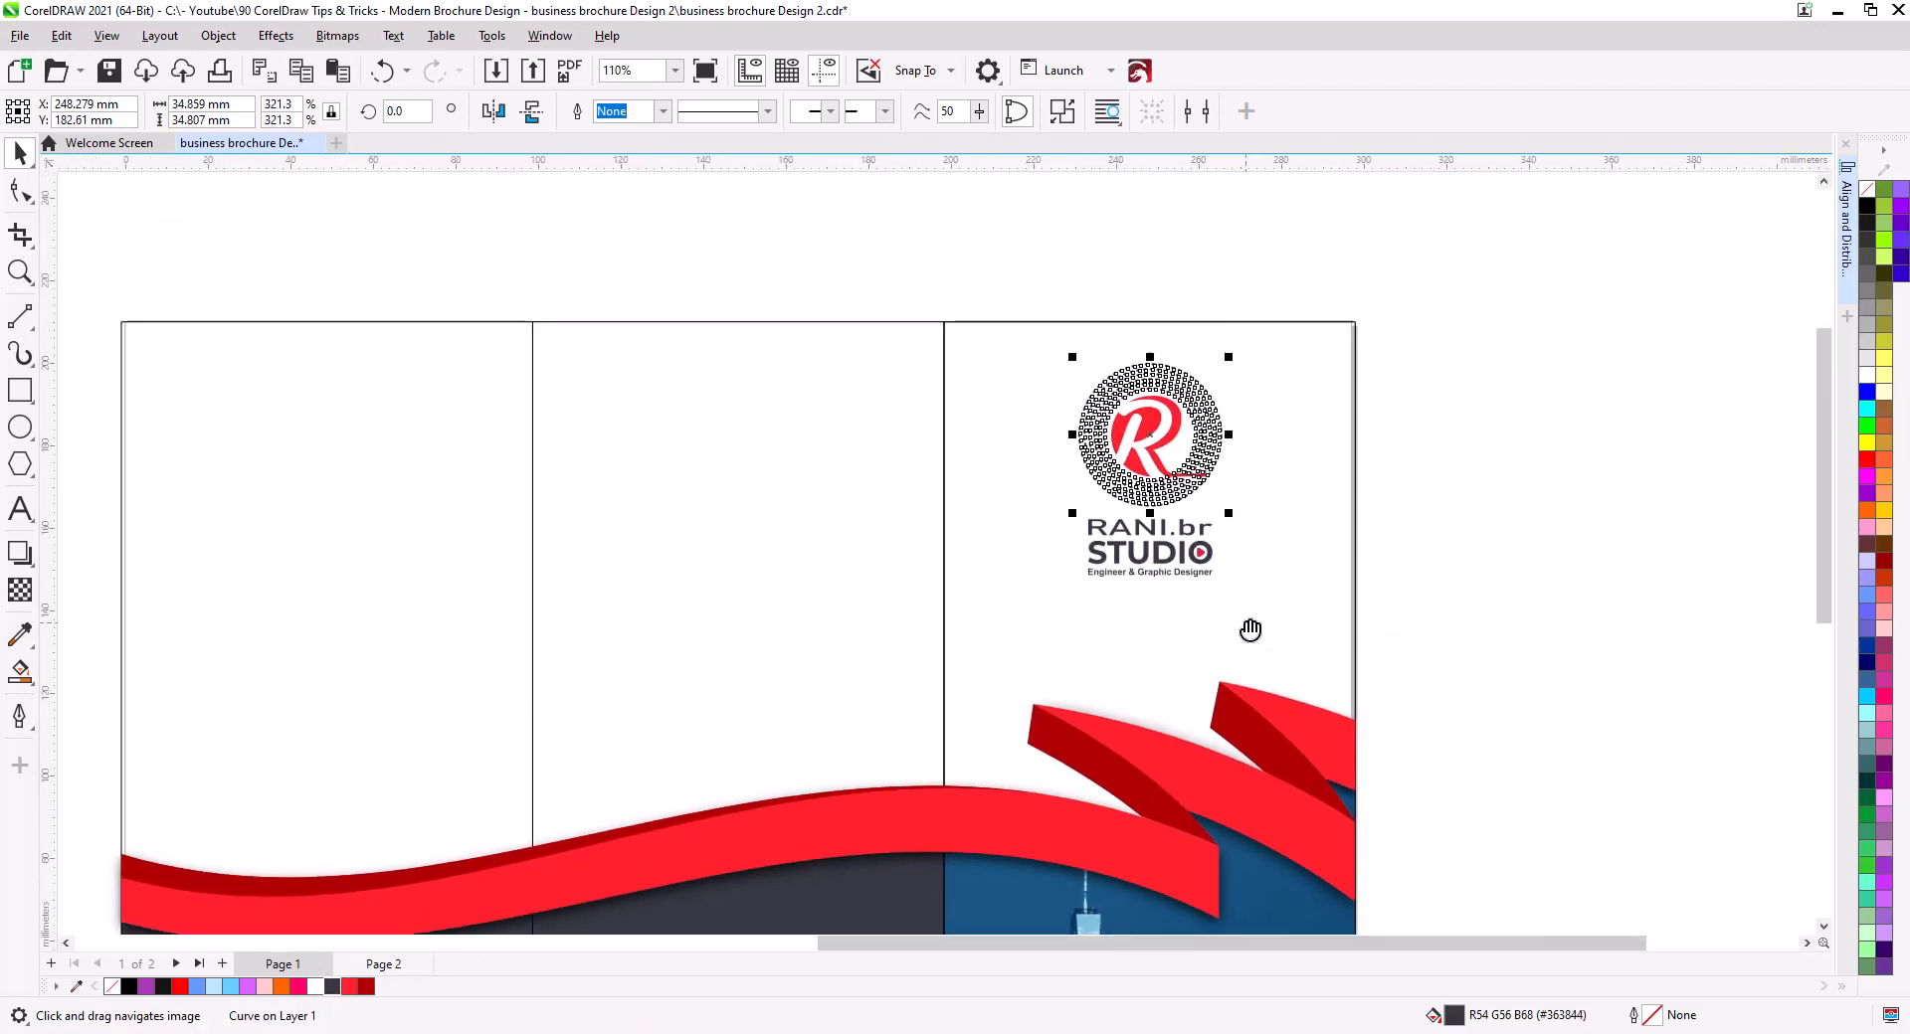
pyautogui.scroll(2, 1229, 597)
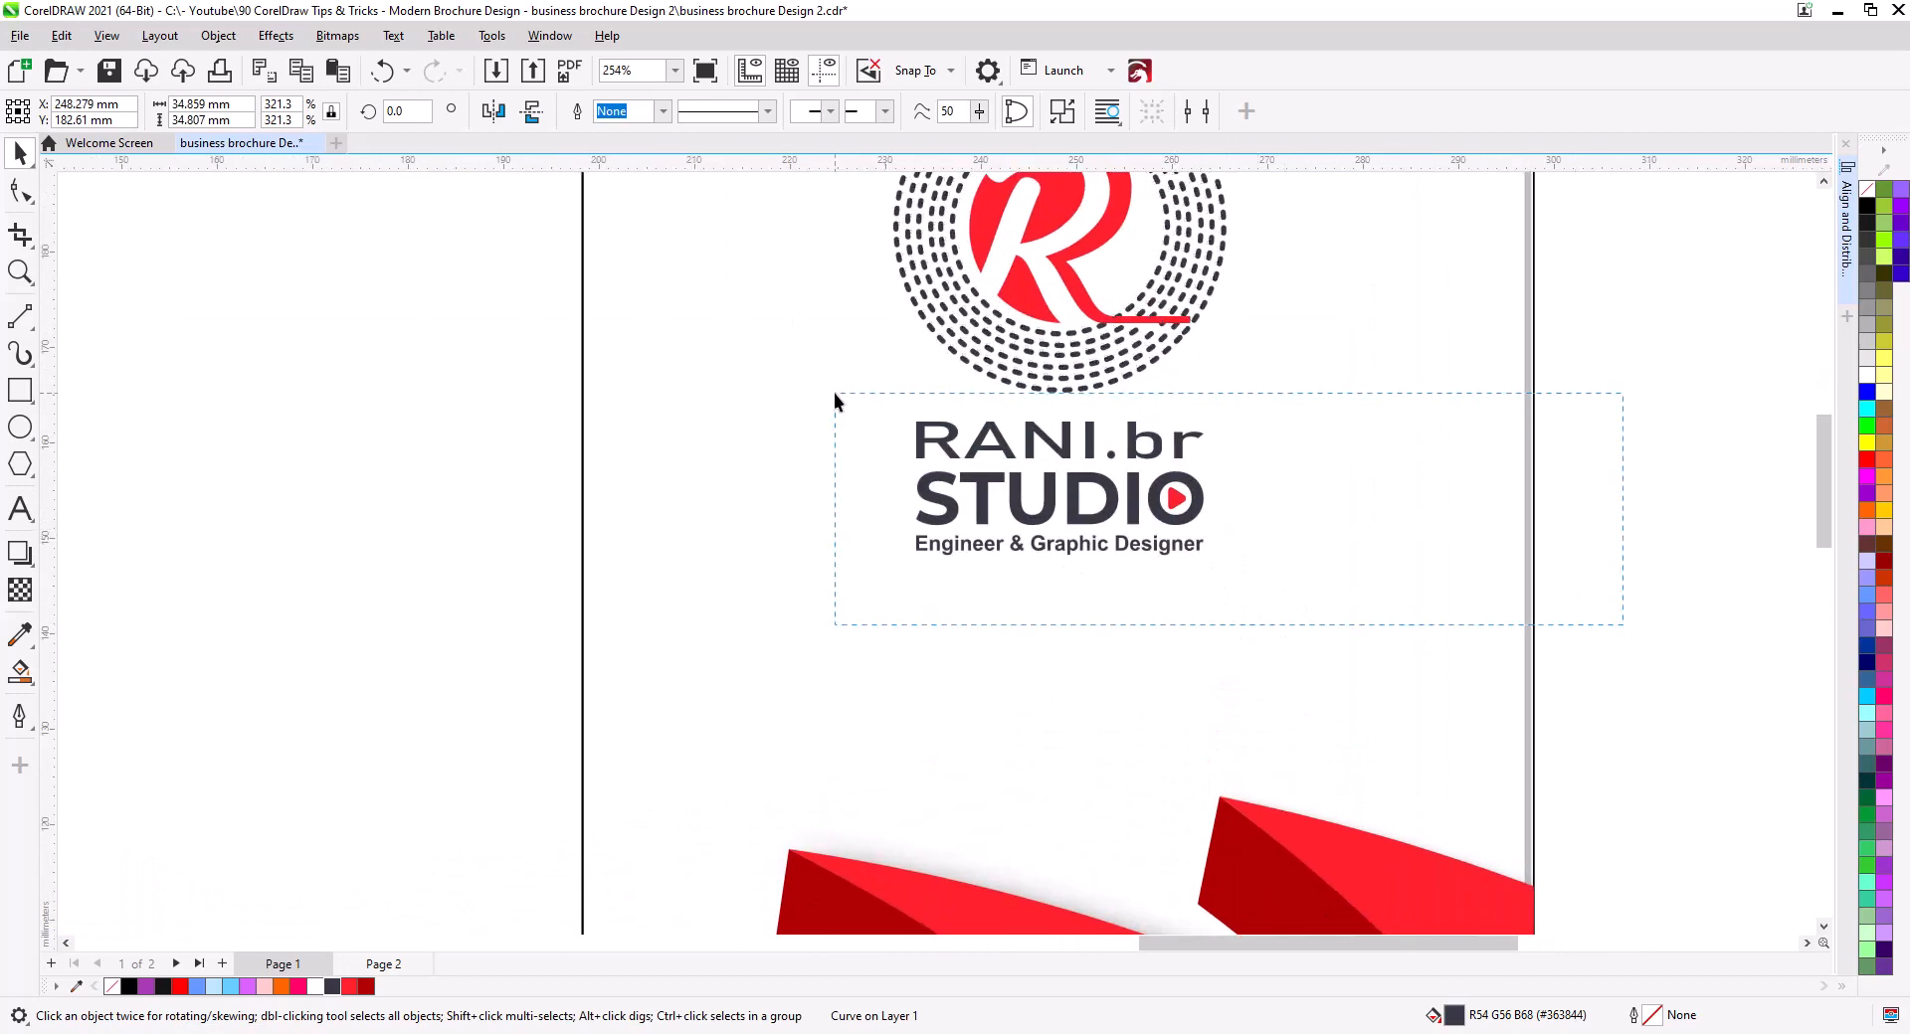
pyautogui.moveTo(835, 394); pyautogui.dragTo(836, 396)
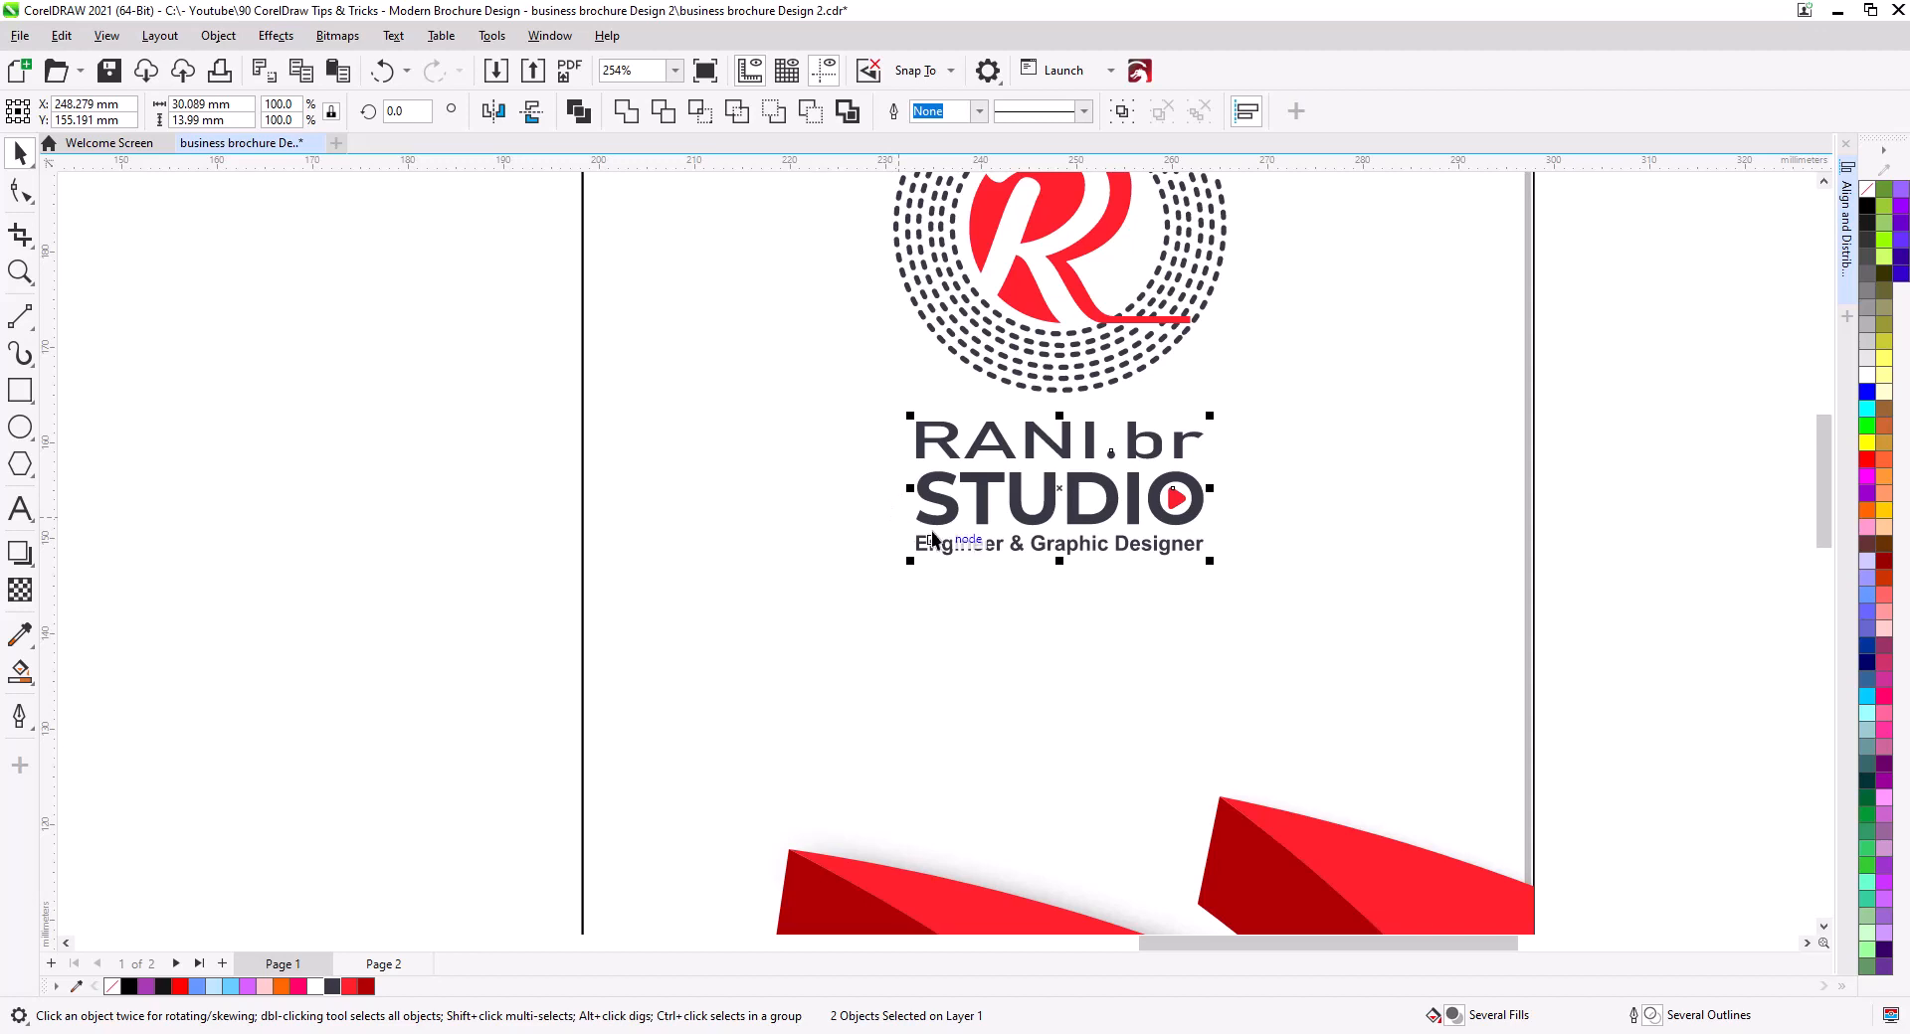
pyautogui.hotkey('ctrl', 'g')
pyautogui.scroll(-2, 1084, 462)
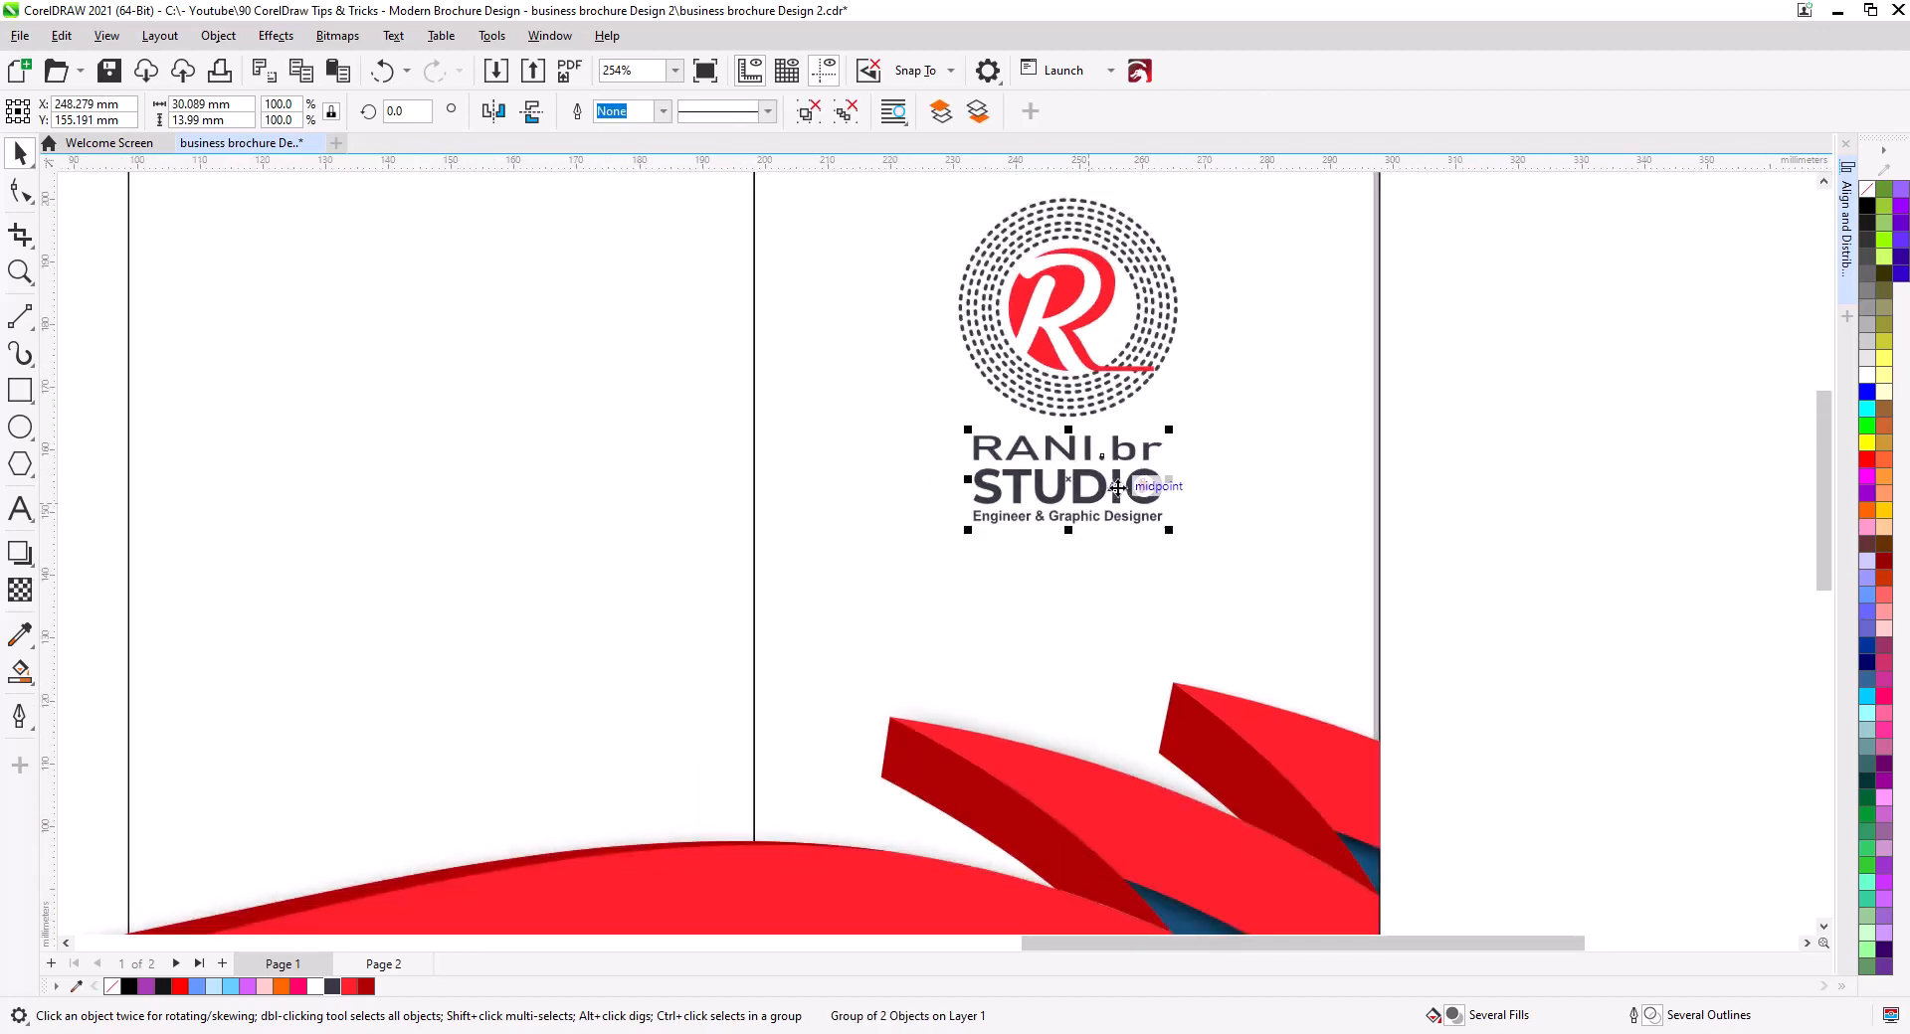
pyautogui.scroll(-2, 1117, 487)
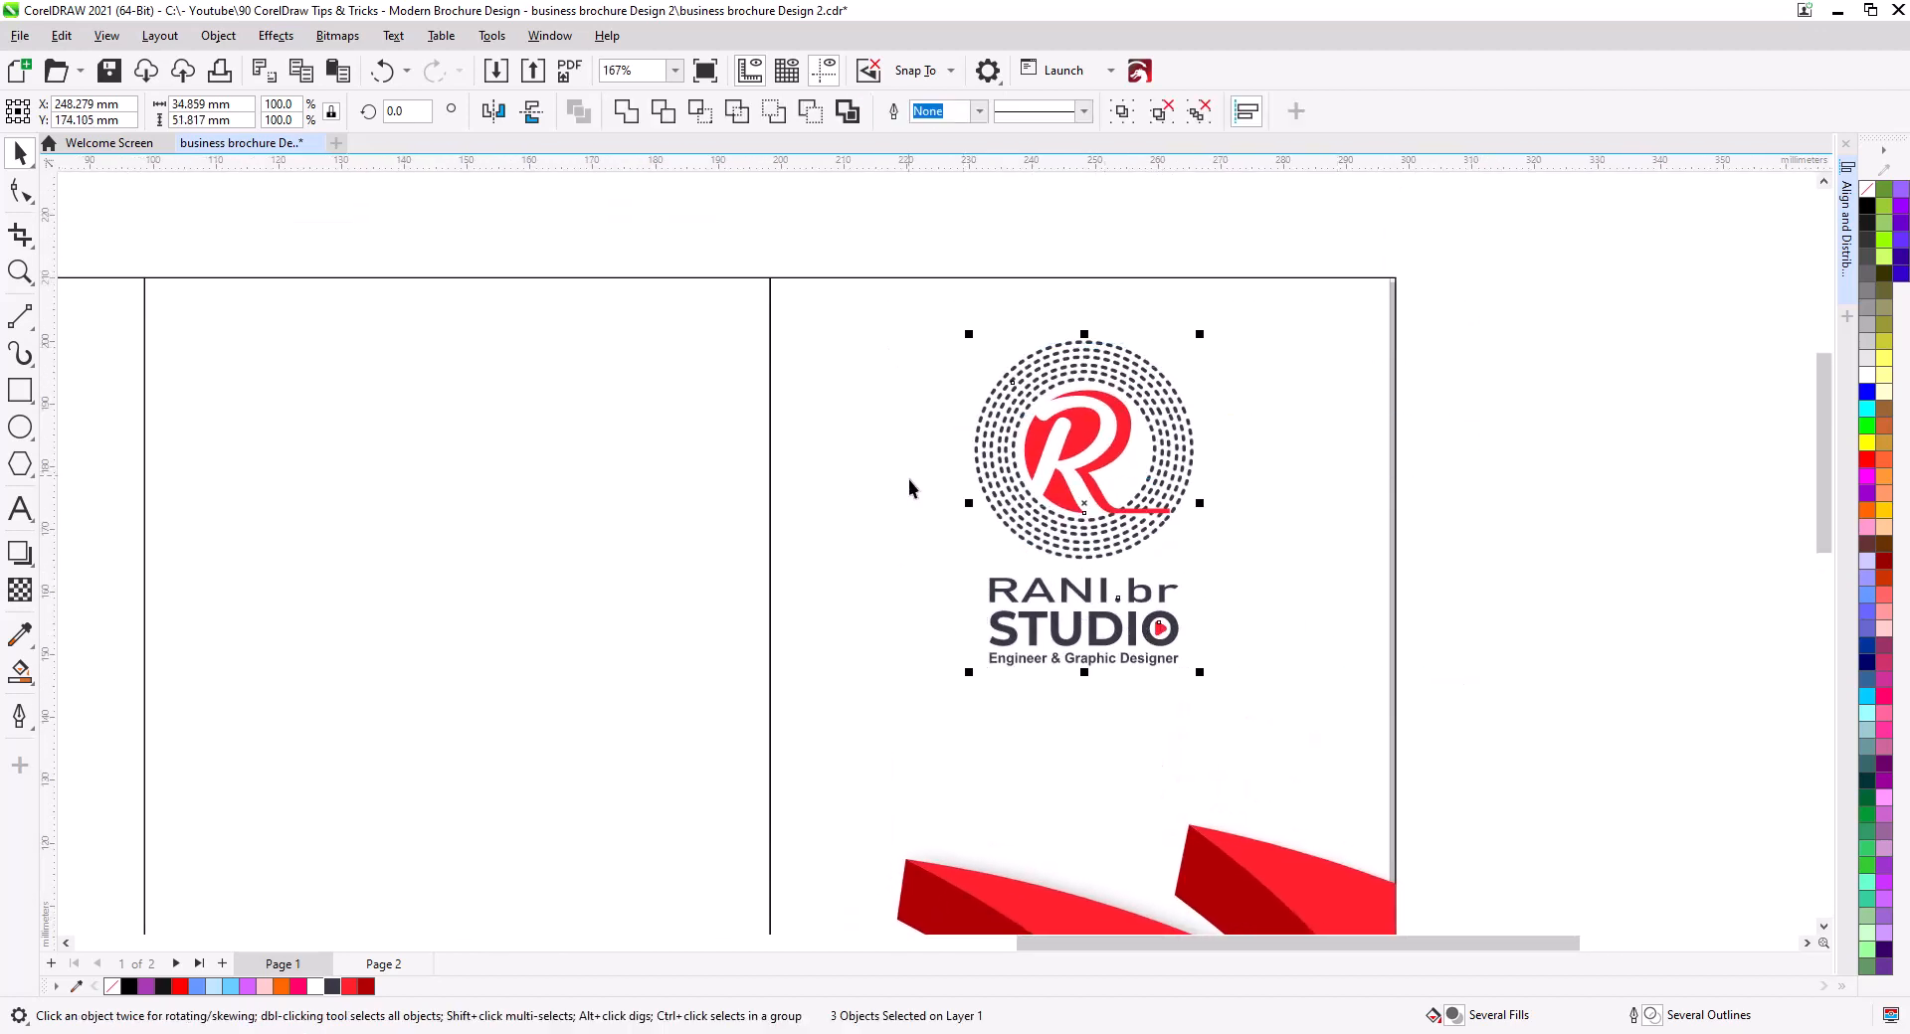
# Centre the studio logo horizontally on the third panel.
pyautogui.click(1274, 466)
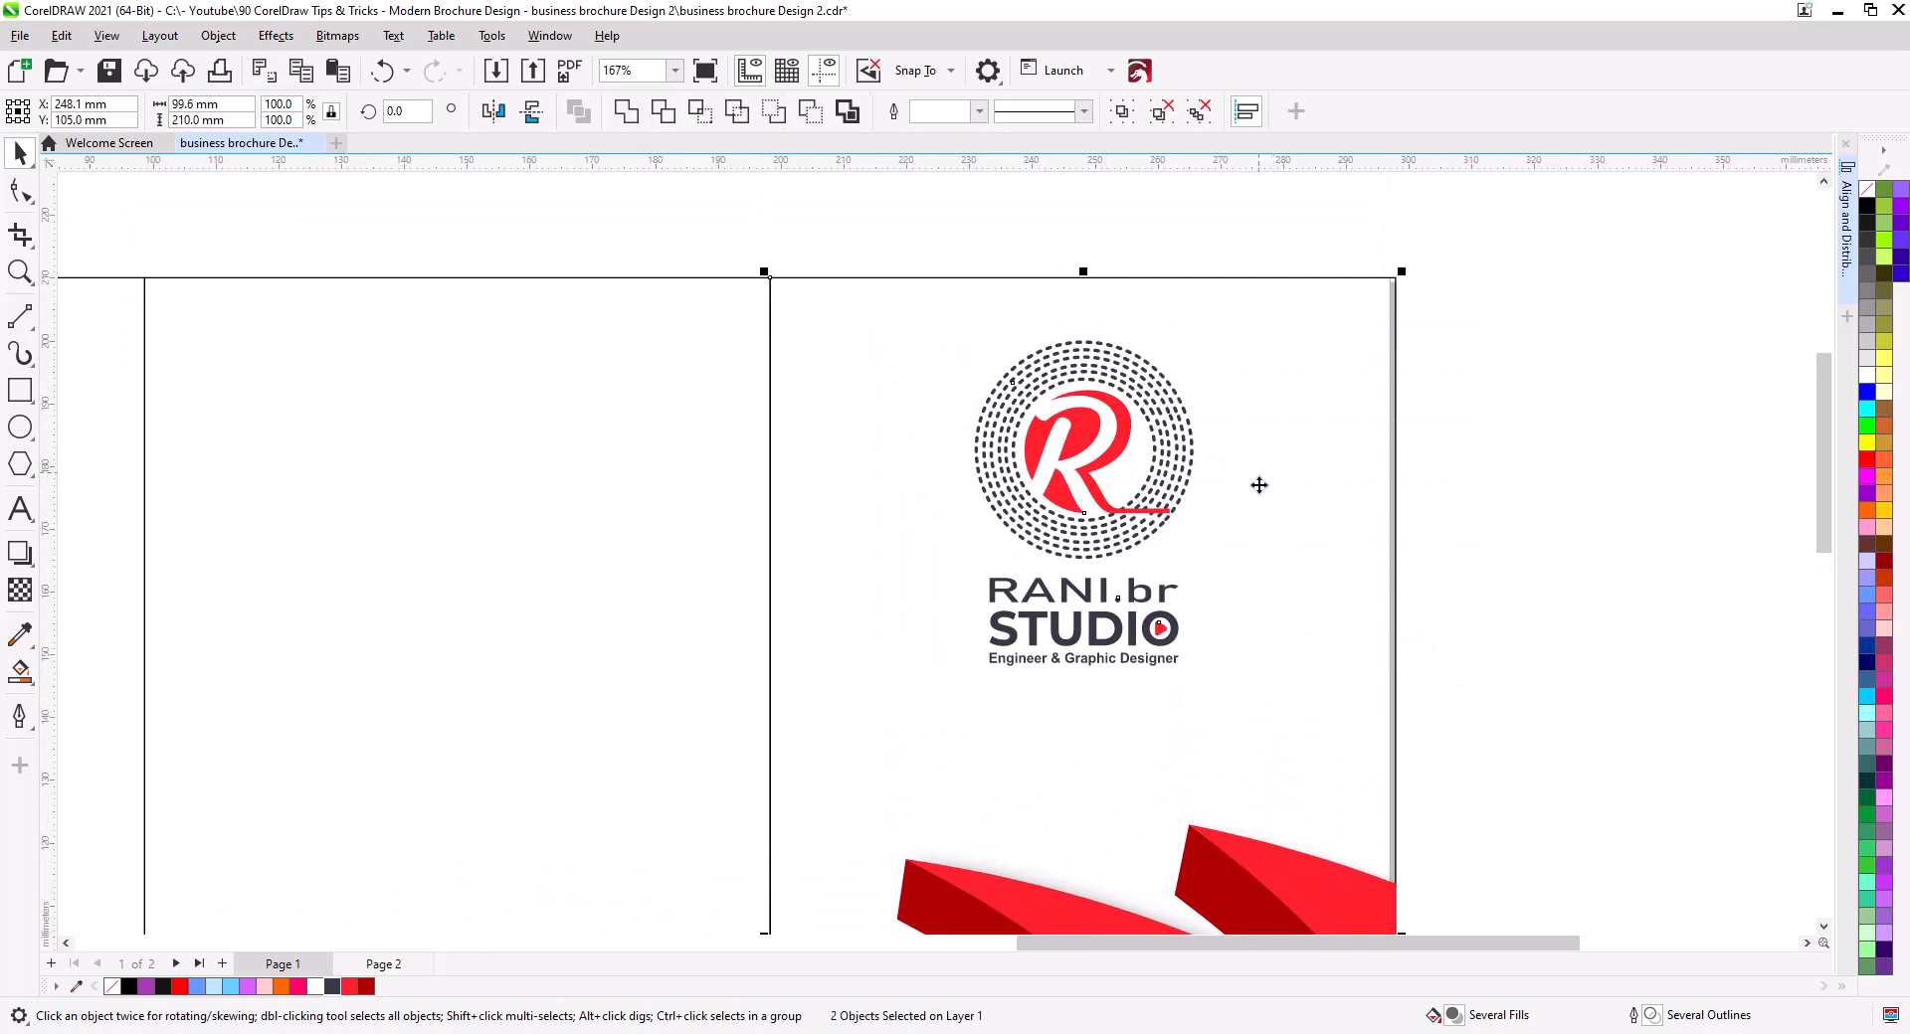
pyautogui.click(1502, 505)
pyautogui.scroll(-2, 1150, 528)
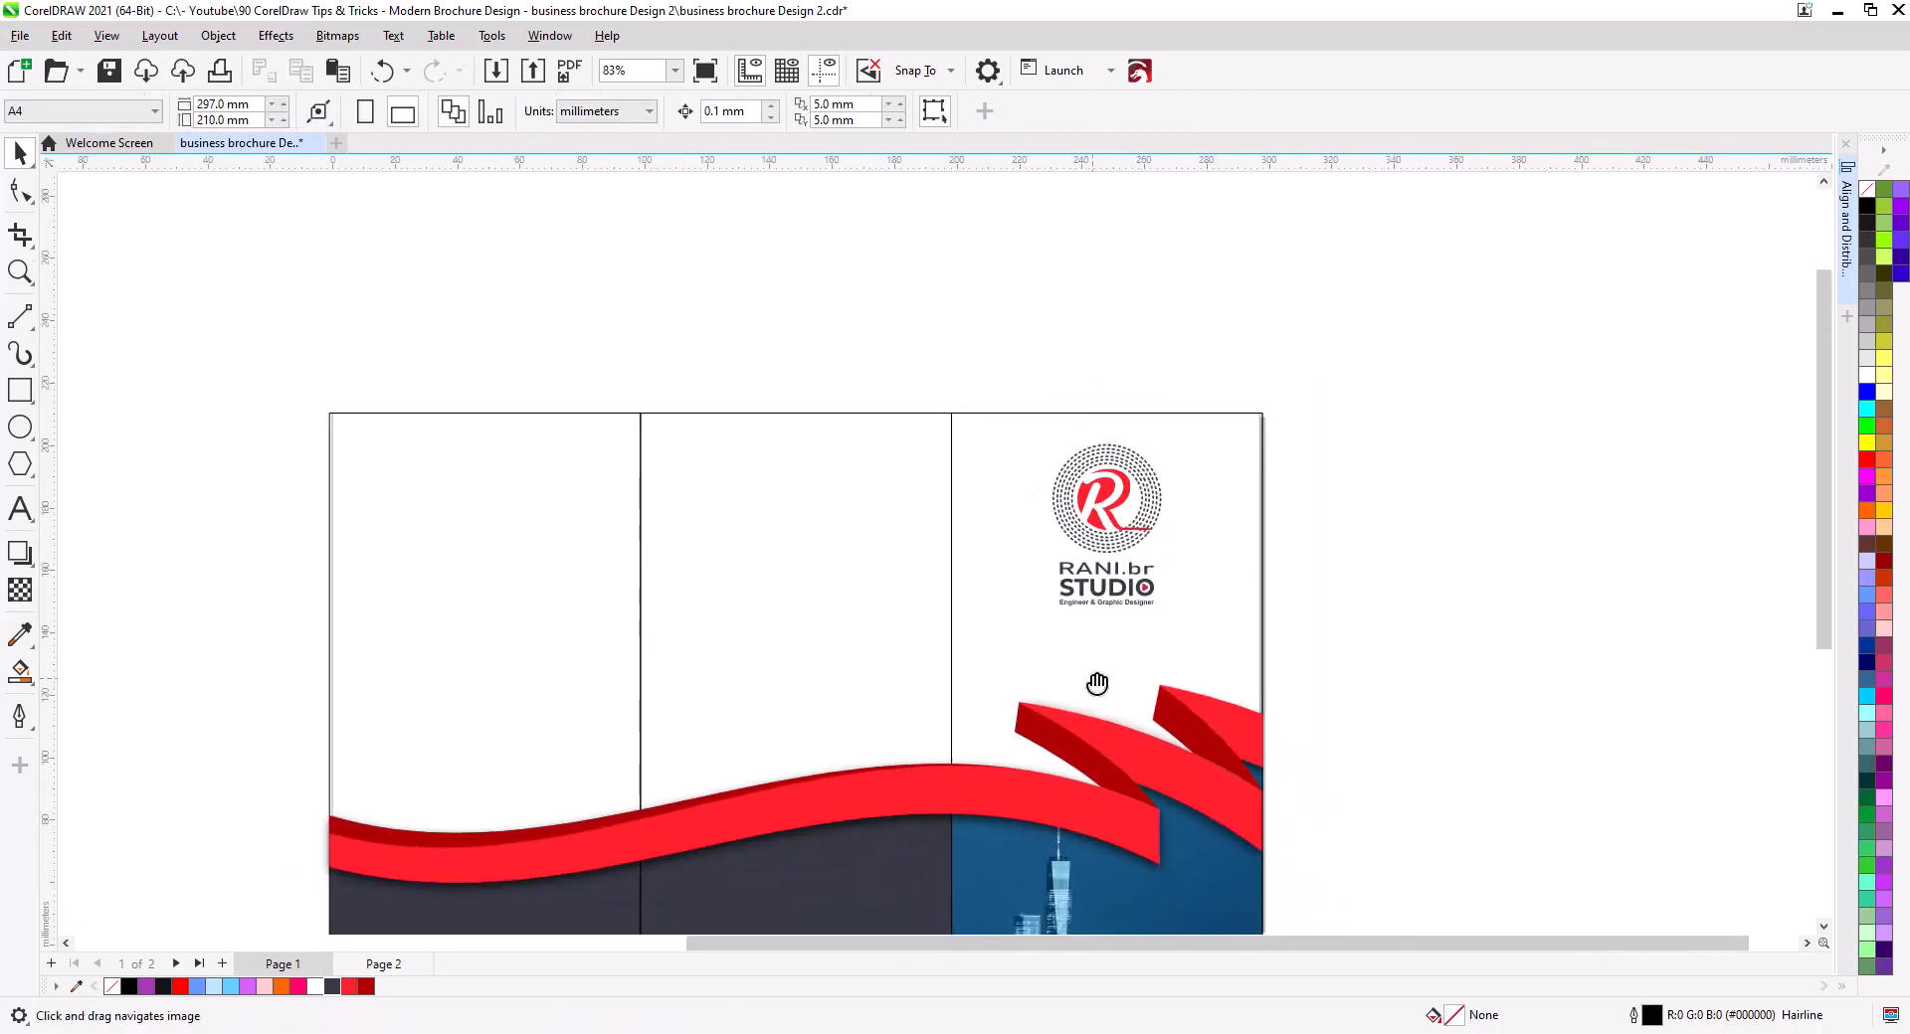
pyautogui.moveTo(1097, 683); pyautogui.dragTo(1133, 503)
pyautogui.moveTo(1160, 366); pyautogui.dragTo(1160, 382)
pyautogui.click(1322, 468)
# Move the owner's name and the OWNER title onto the skyline photo, beside the tall tower, and fill both with white.
pyautogui.moveTo(1088, 612); pyautogui.dragTo(1203, 398)
pyautogui.moveTo(538, 604); pyautogui.dragTo(812, 697)
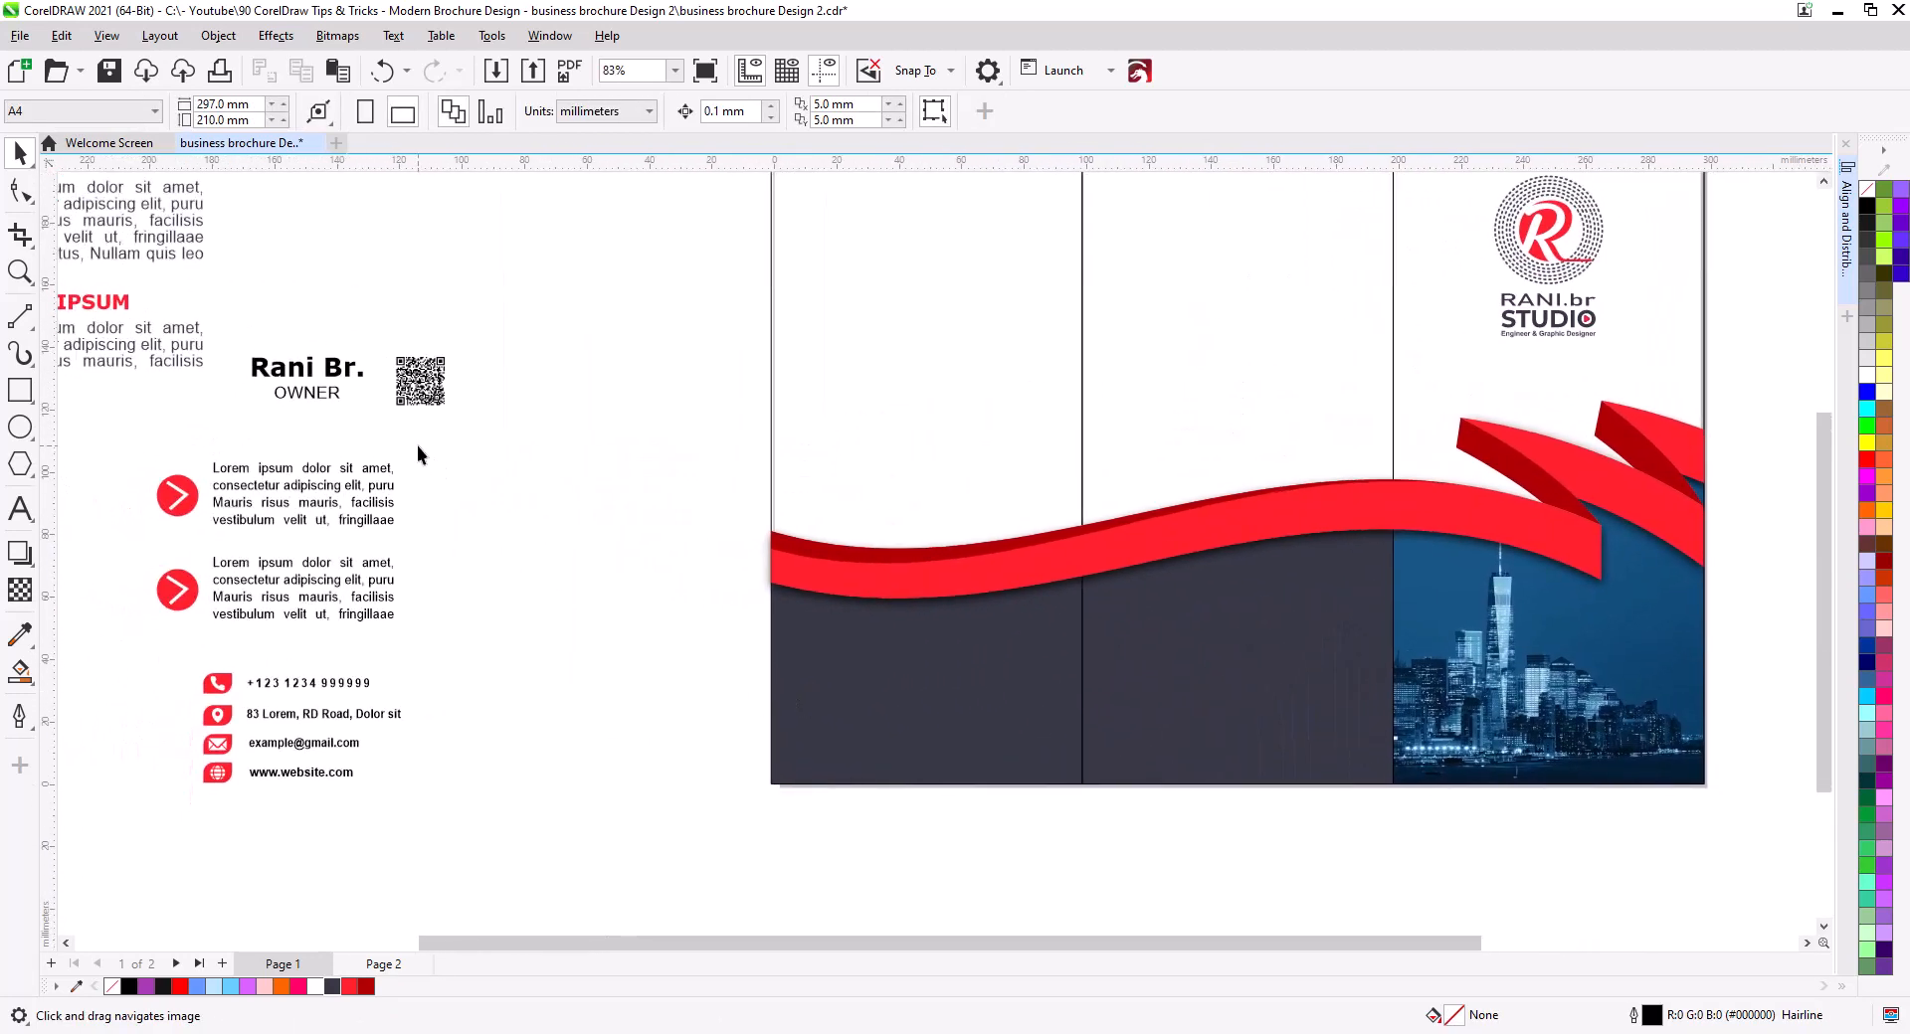
pyautogui.moveTo(315, 366); pyautogui.dragTo(1629, 622)
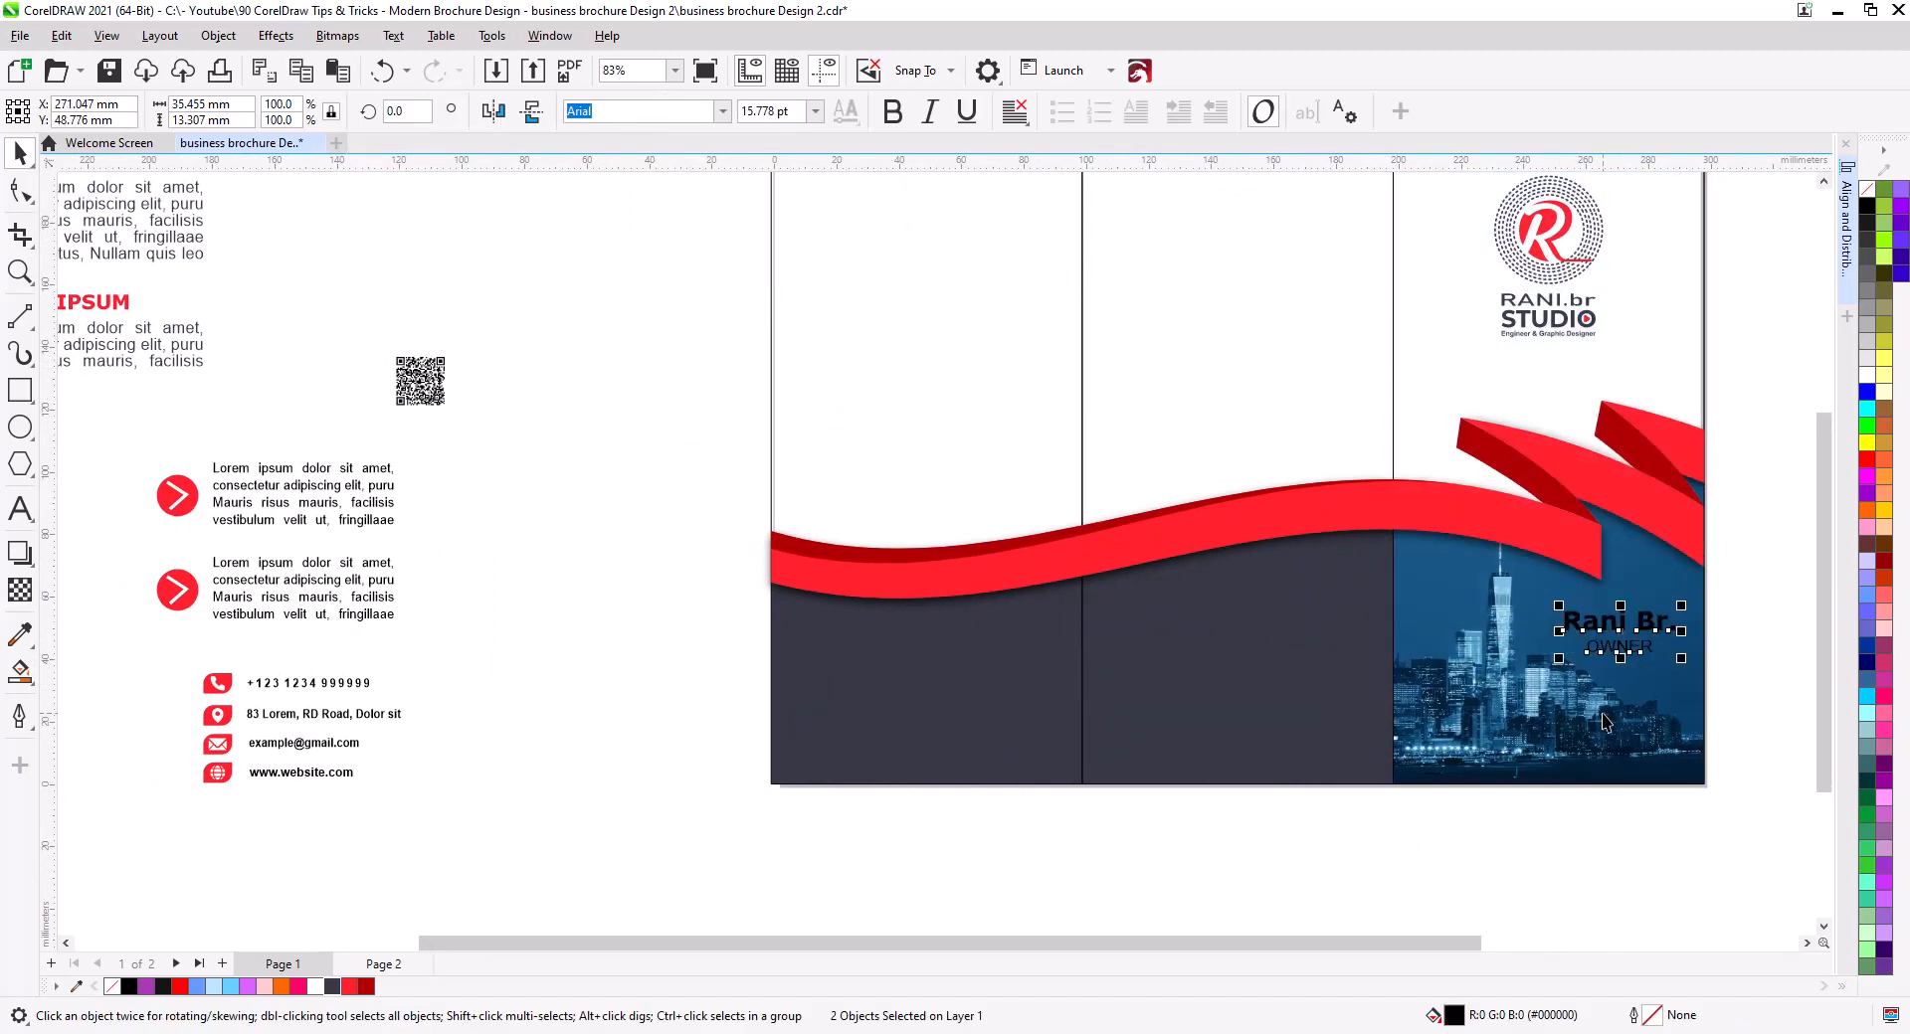
pyautogui.click(1869, 378)
pyautogui.click(1590, 834)
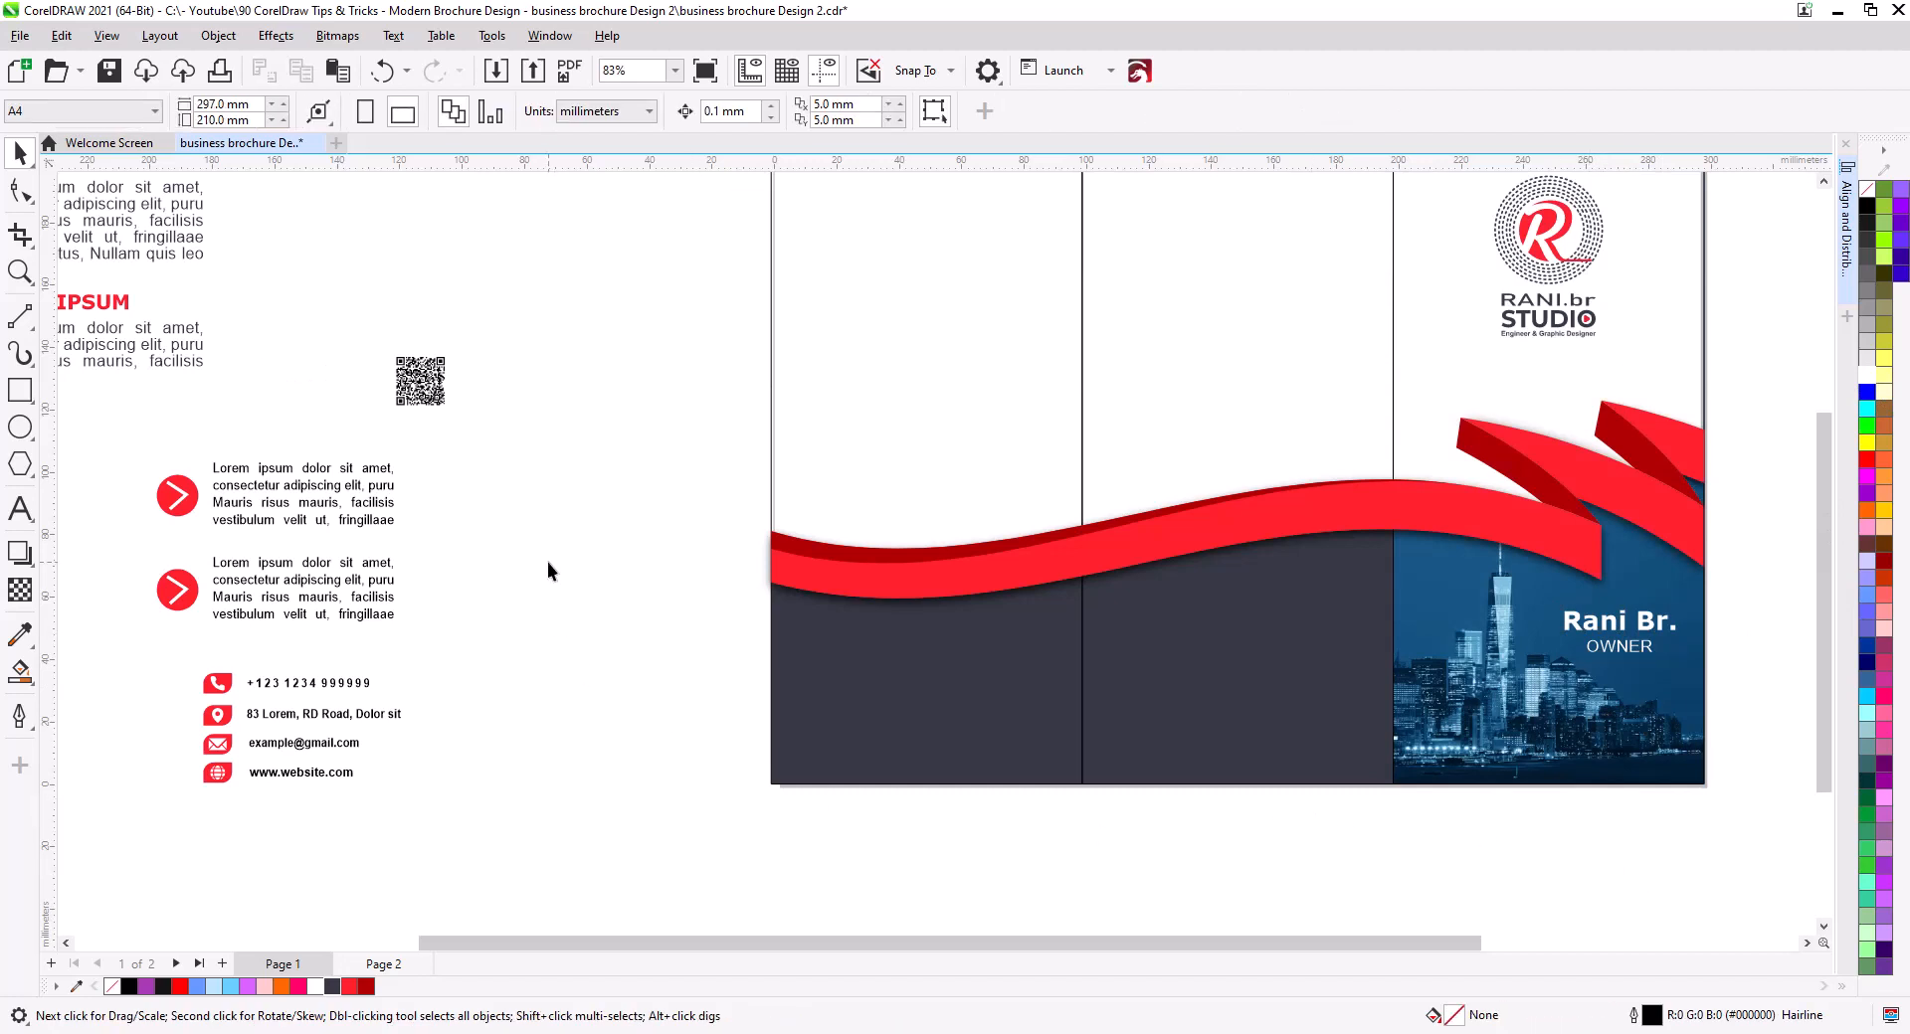
# Move the contact list with its four red icons into the middle panel's dark area and fill its text lines with white.
pyautogui.moveTo(179, 654); pyautogui.dragTo(1161, 618)
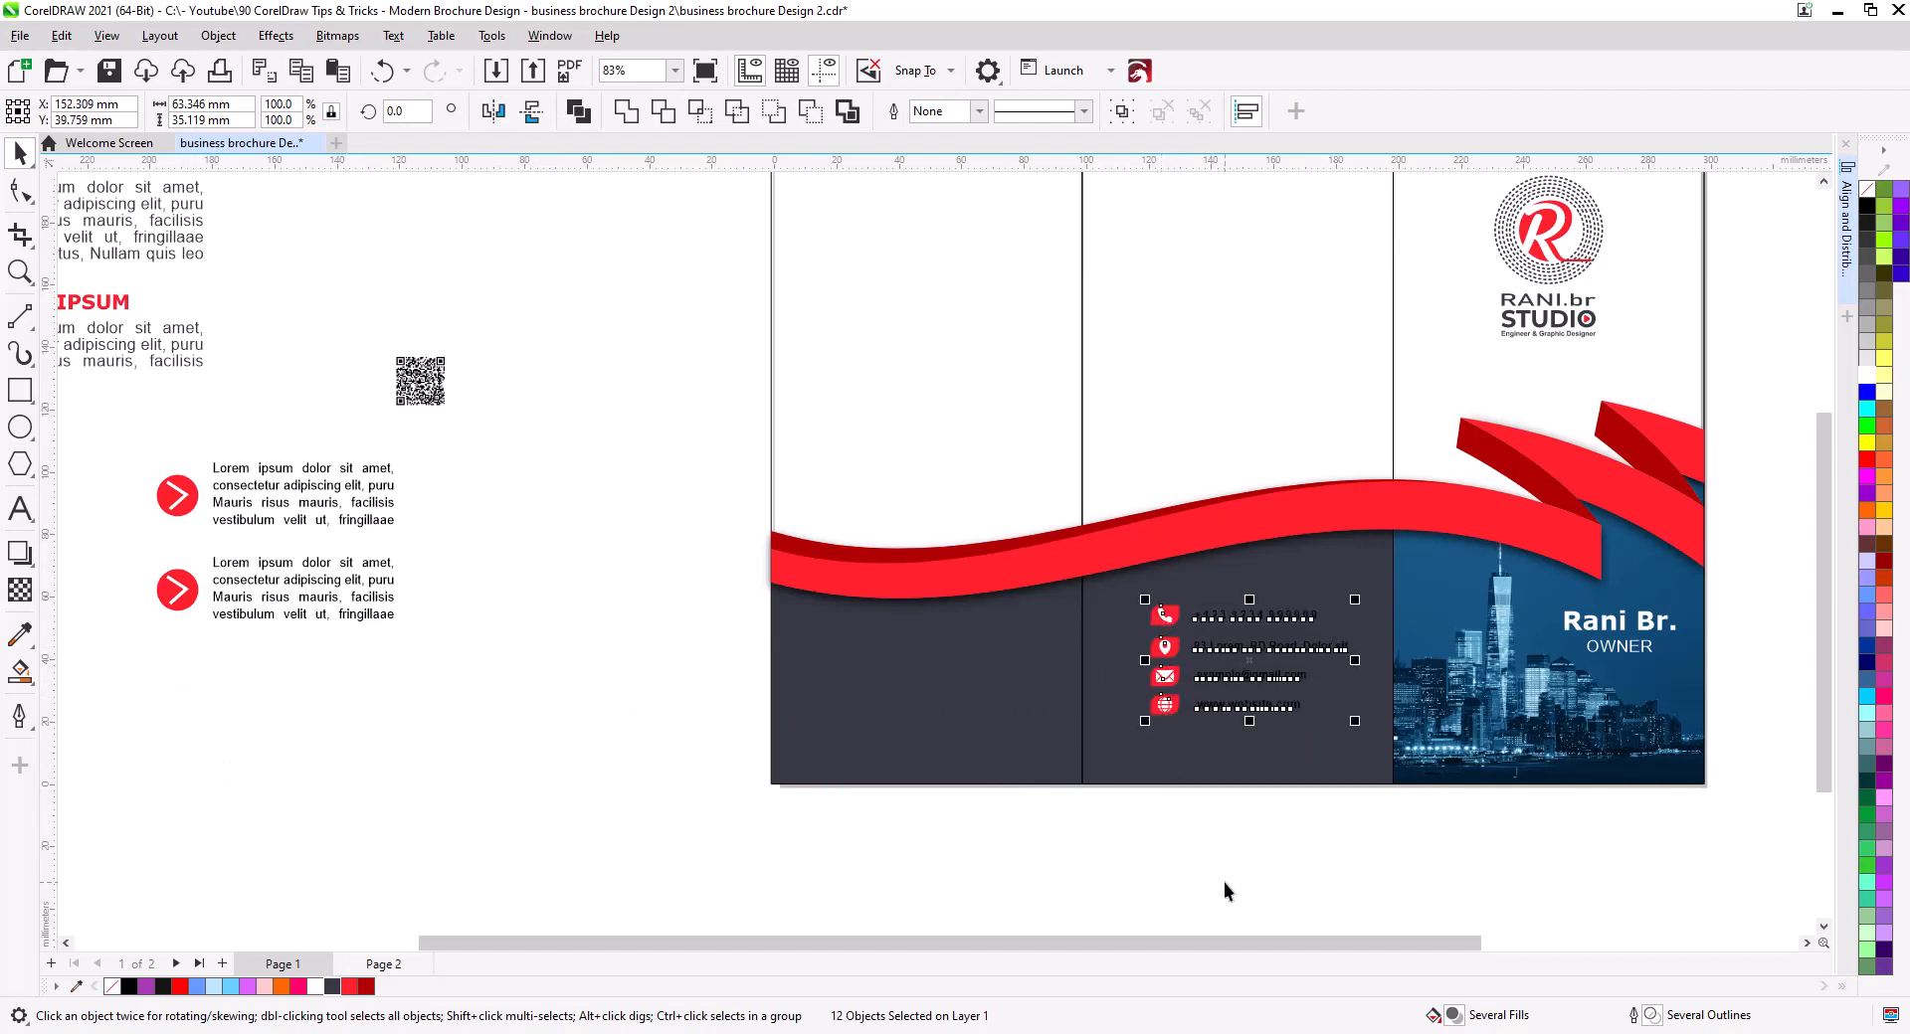
pyautogui.click(1333, 886)
pyautogui.scroll(1, 1399, 869)
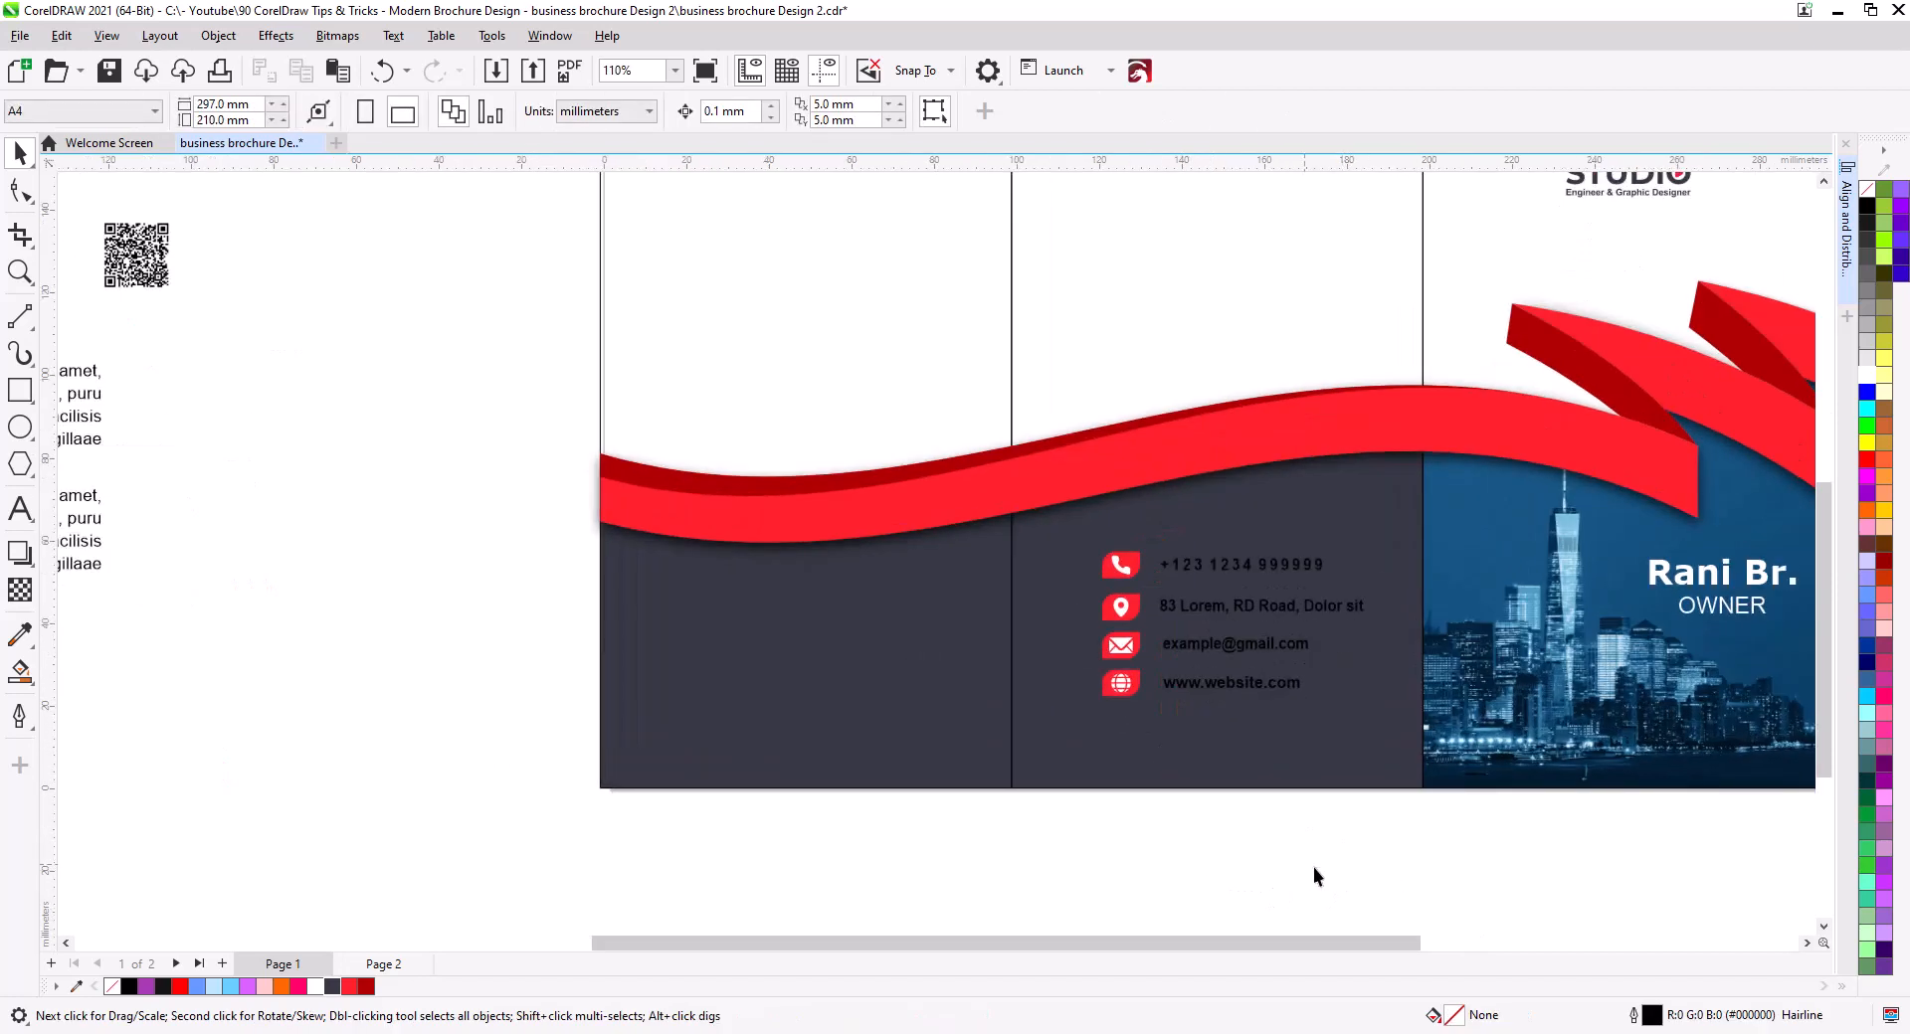
pyautogui.scroll(1, 1313, 867)
pyautogui.moveTo(1326, 835); pyautogui.dragTo(1014, 425)
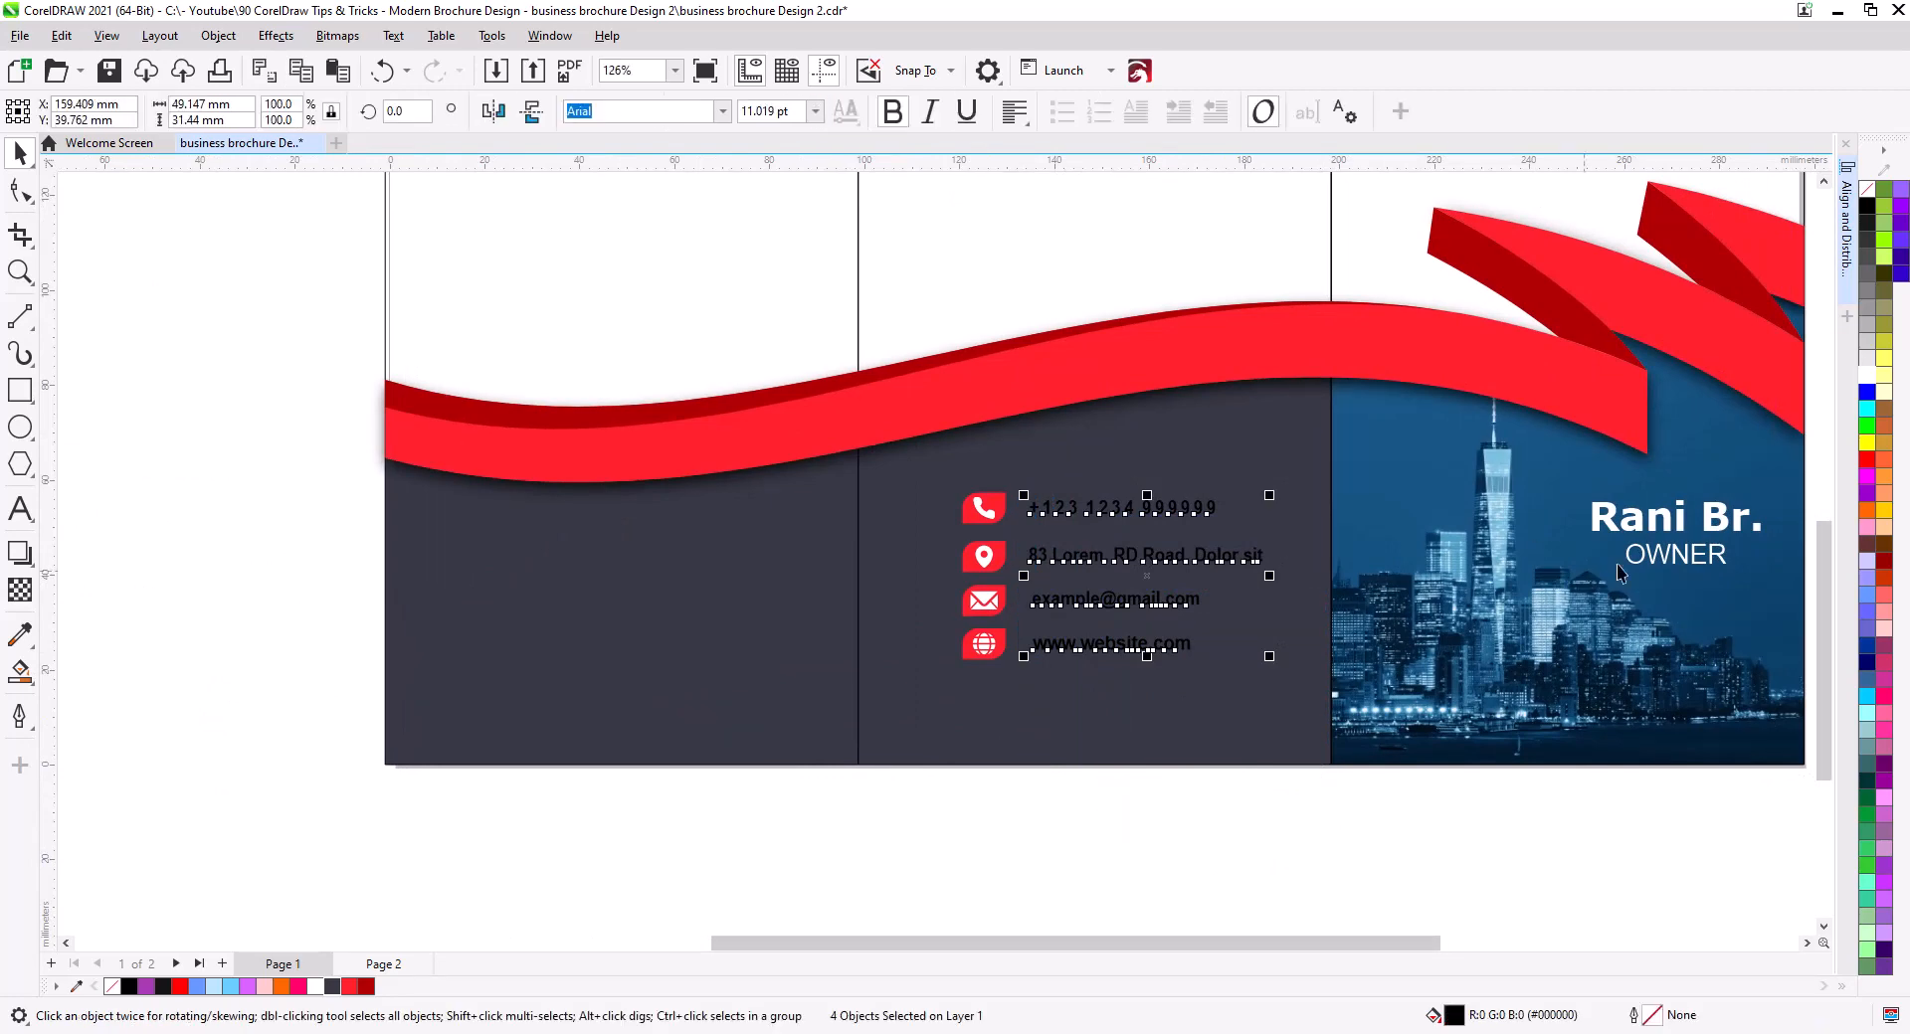
pyautogui.click(1866, 376)
# Group the contact icons with their text lines and centre the group horizontally on the middle panel.
pyautogui.moveTo(1330, 835); pyautogui.dragTo(906, 463)
pyautogui.hotkey('ctrl', 'g')
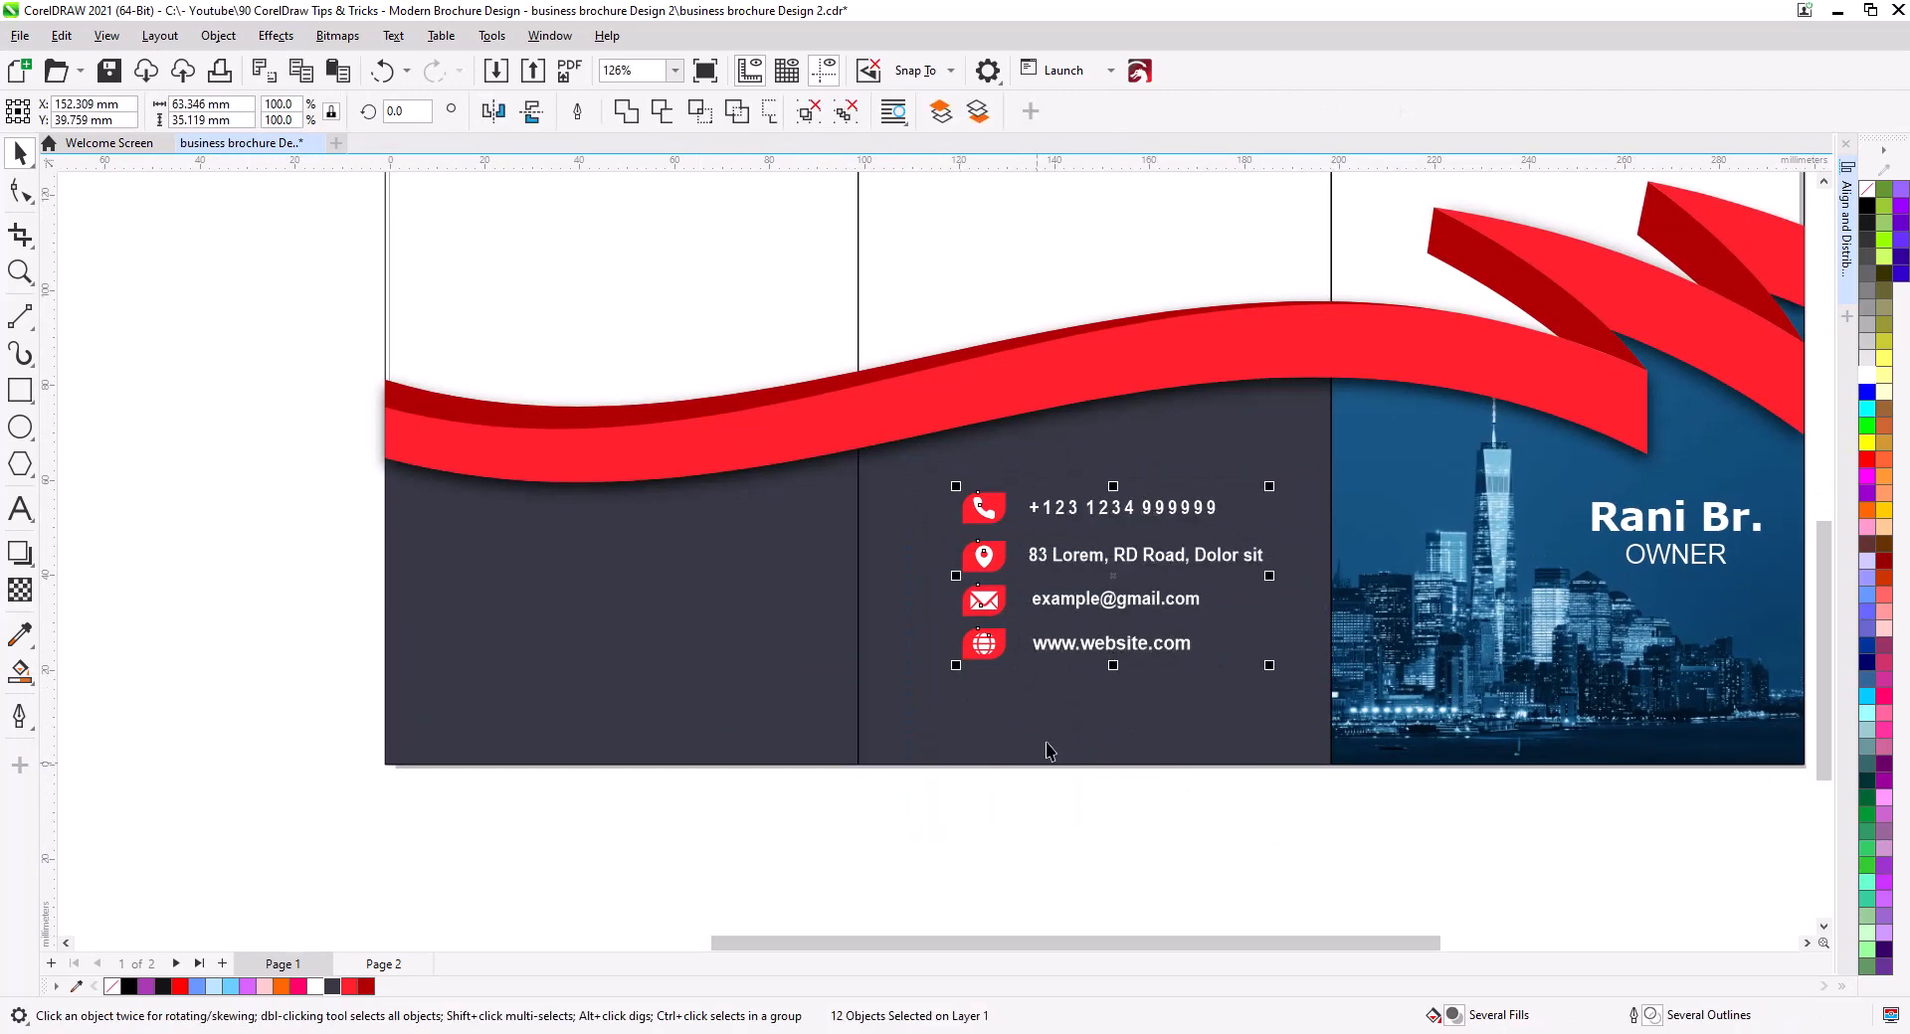
pyautogui.keyDown('shift'); pyautogui.click(1040, 742); pyautogui.keyUp('shift')
pyautogui.press('c')
pyautogui.click(999, 811)
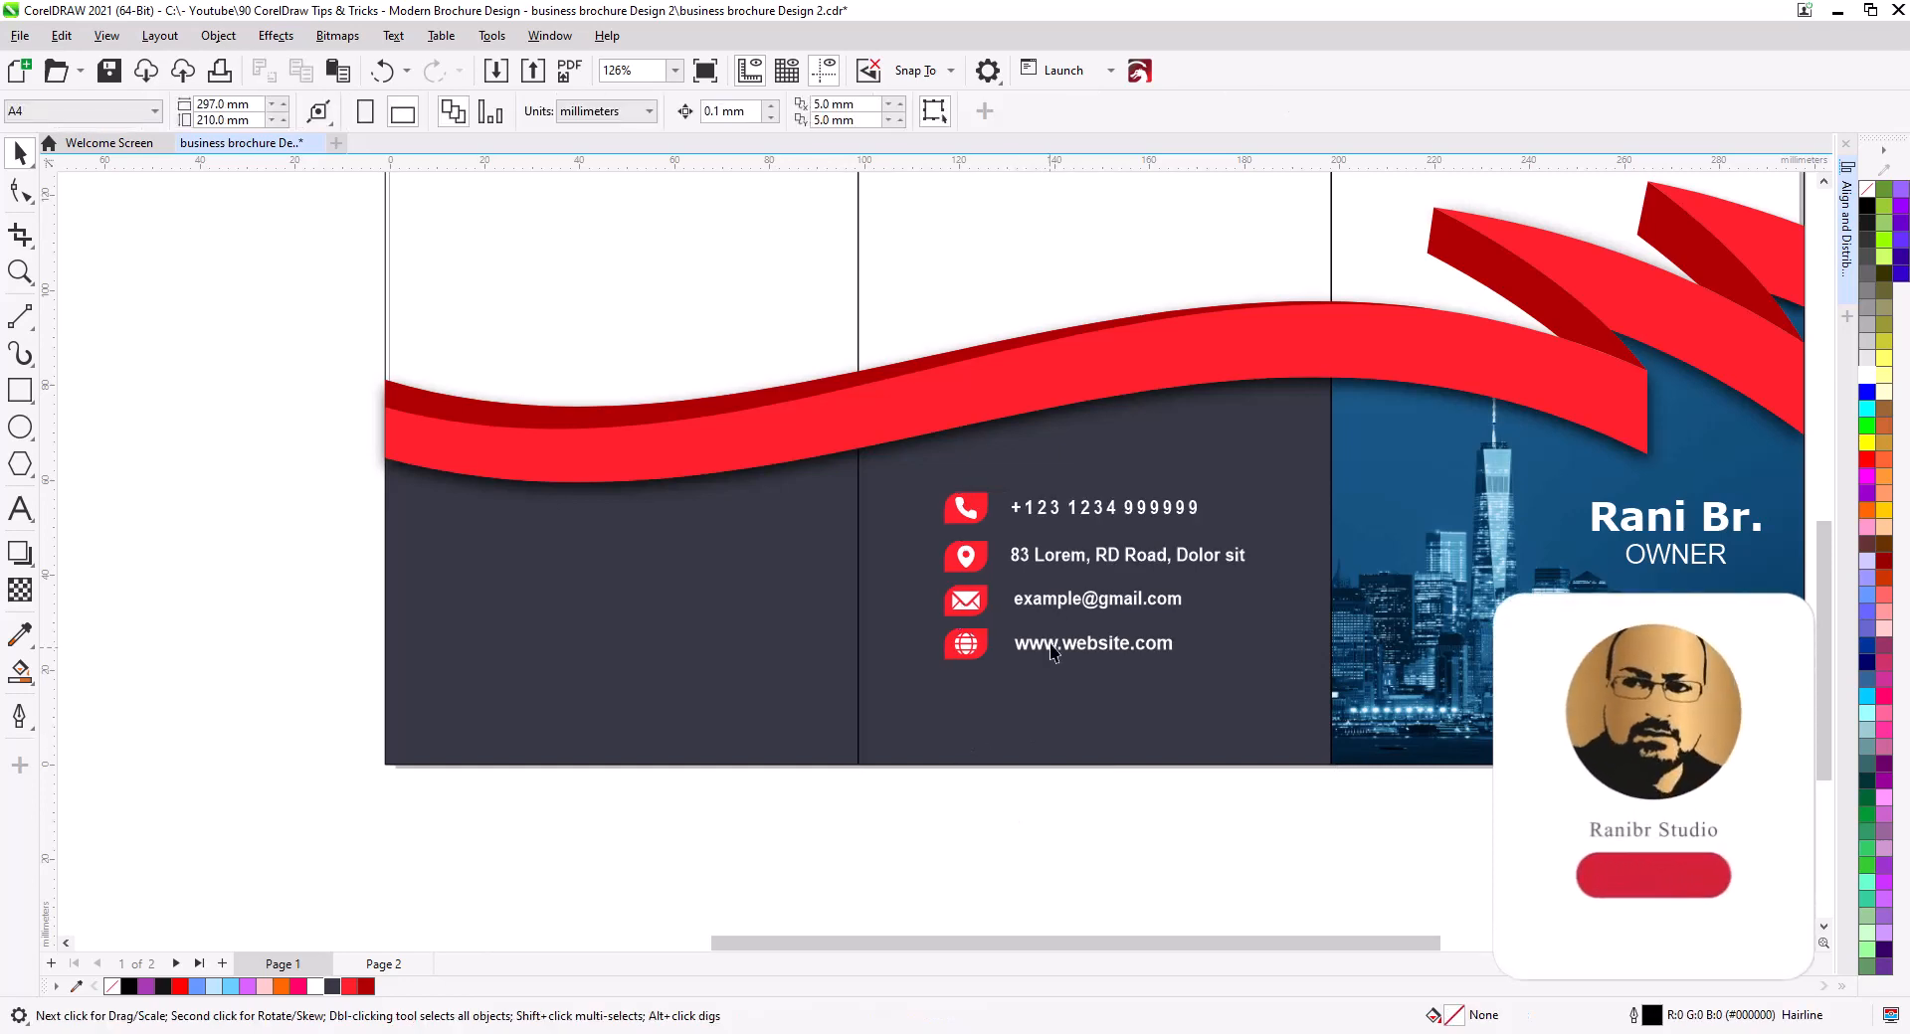
pyautogui.click(1045, 512)
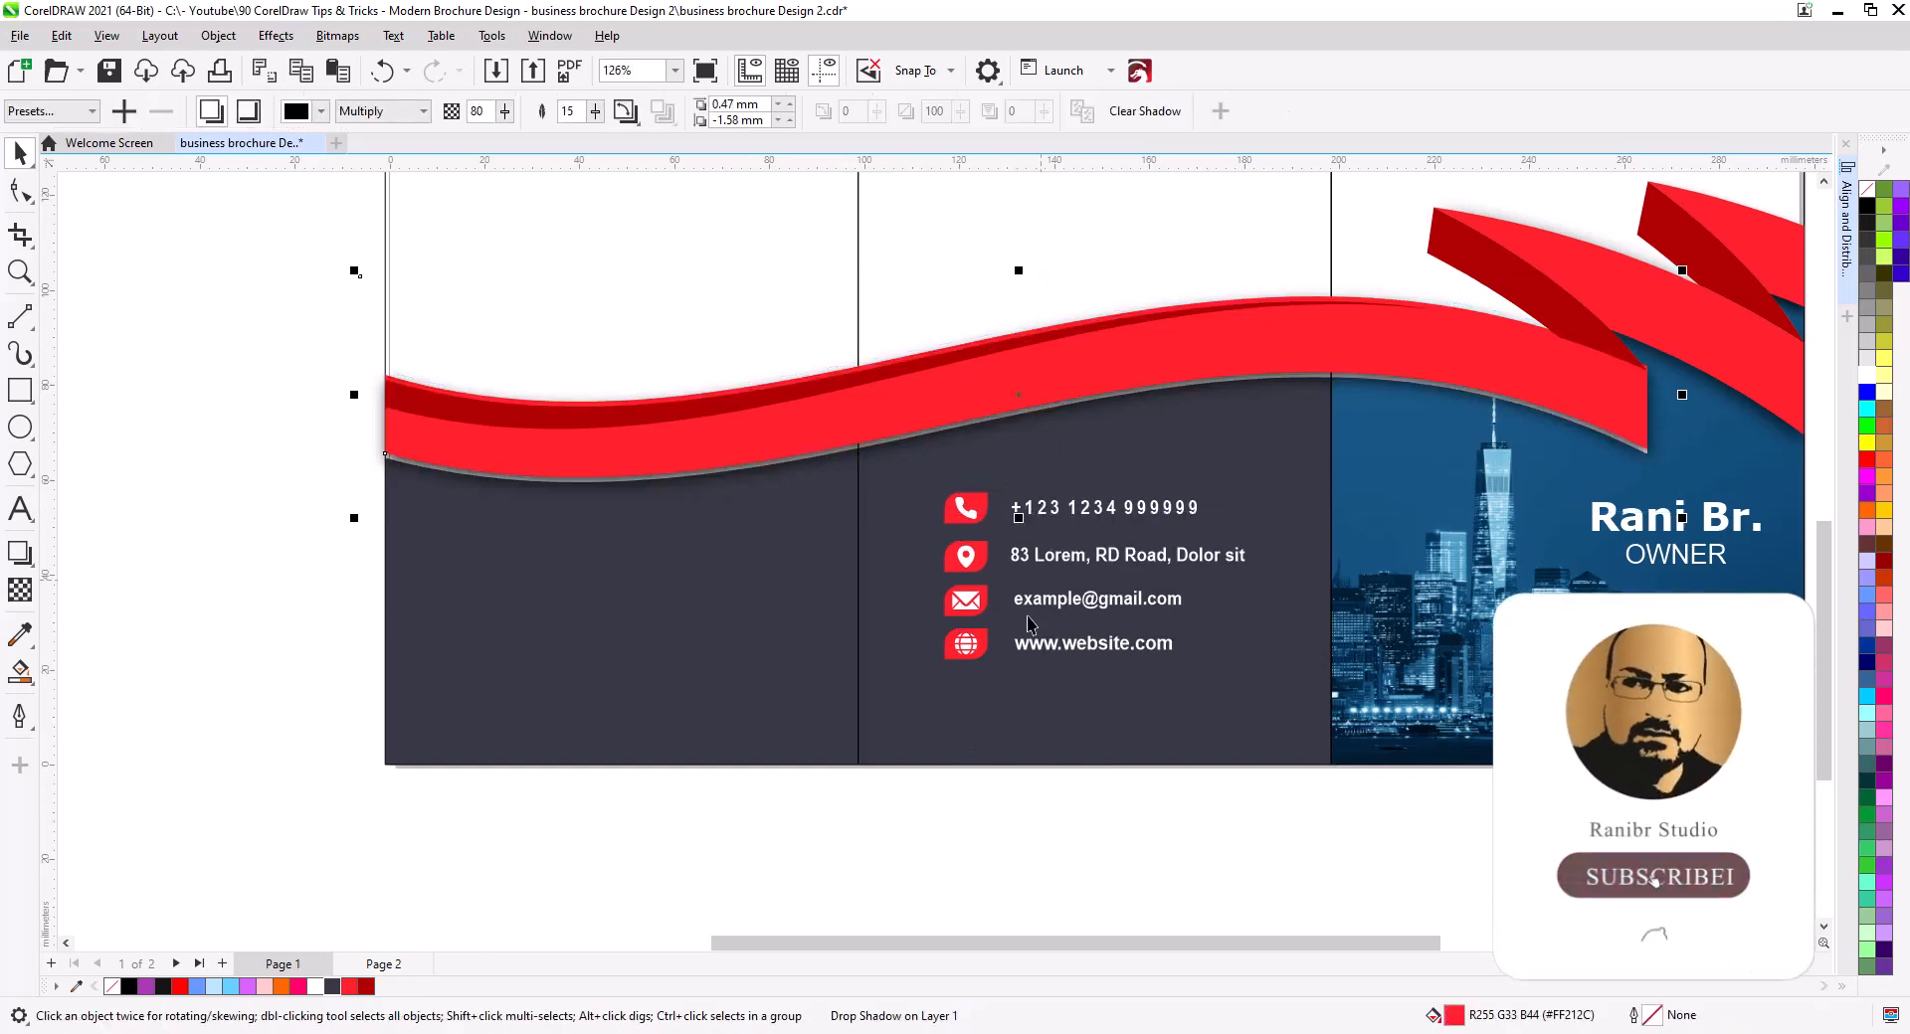
pyautogui.hotkey('ctrl', 'z')
pyautogui.click(941, 810)
# Raise the contact list slightly and place the QR code beneath it, centred across the middle panel.
pyautogui.scroll(-2, 642, 687)
pyautogui.moveTo(503, 684); pyautogui.dragTo(605, 679)
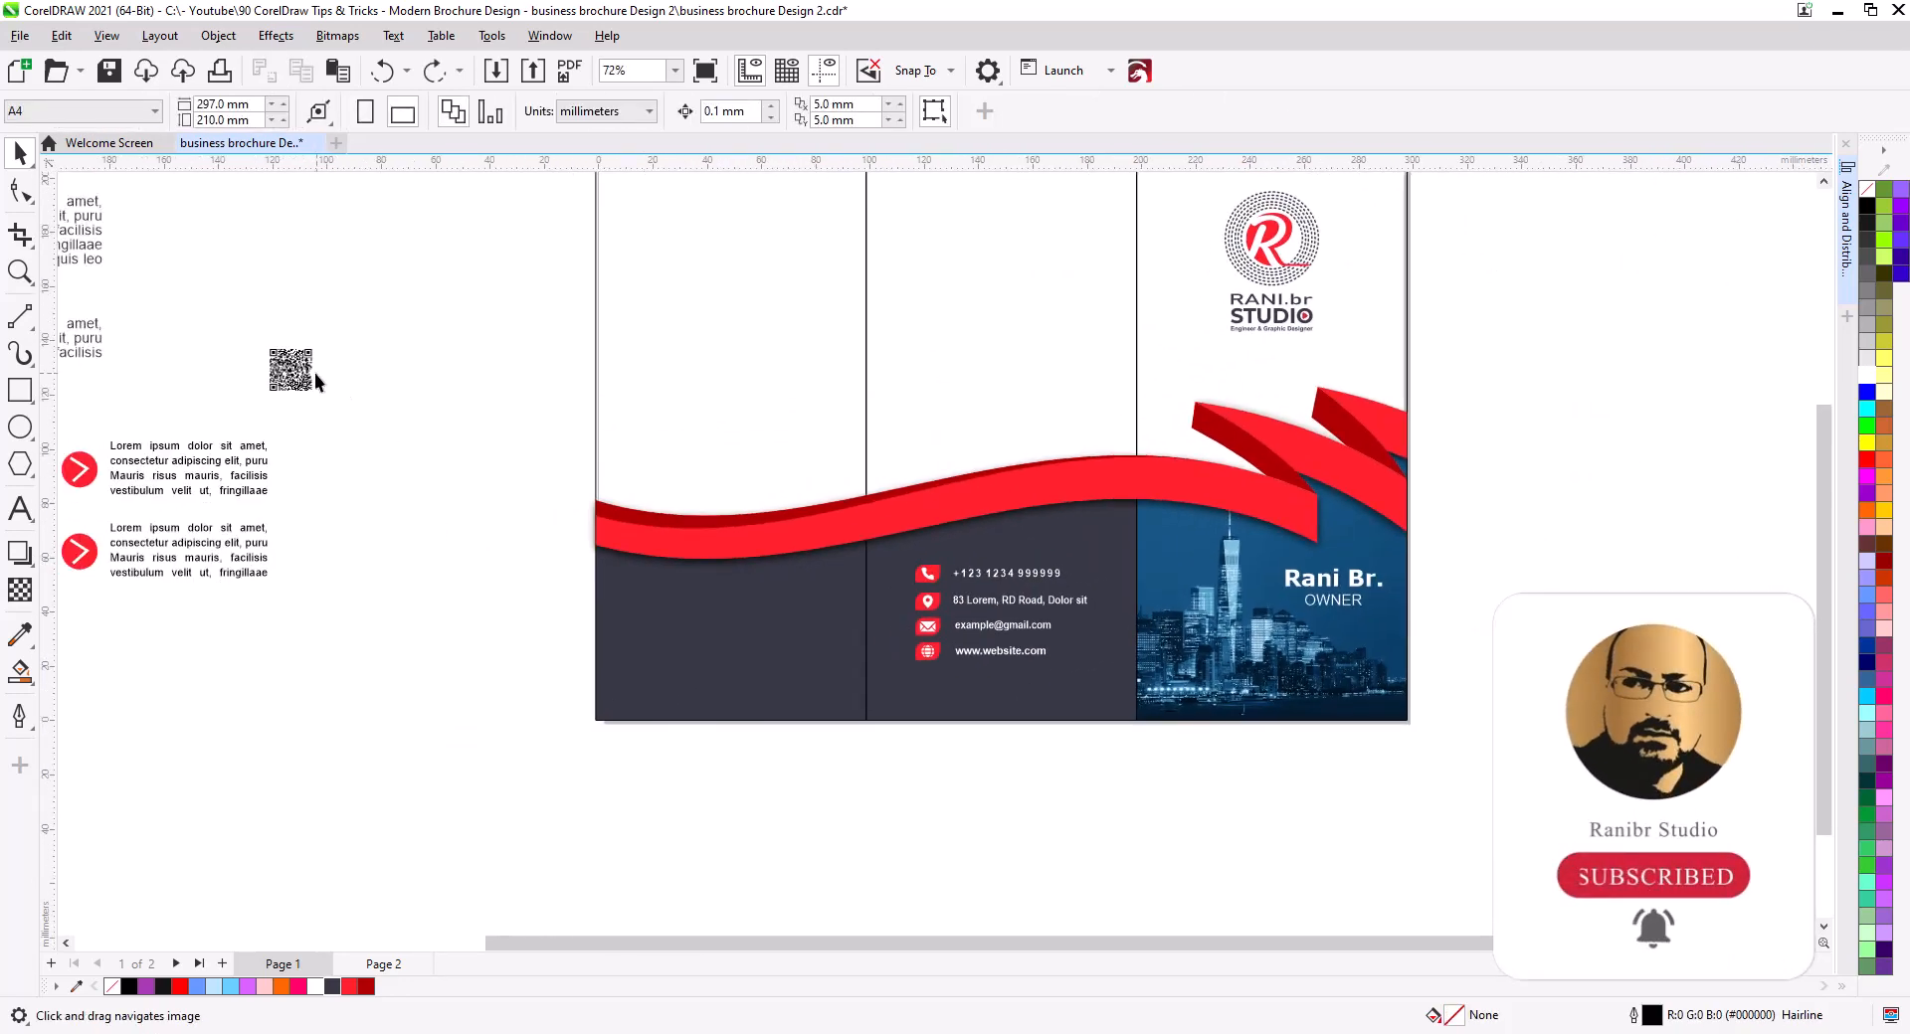
pyautogui.moveTo(306, 375); pyautogui.dragTo(1005, 621)
pyautogui.scroll(4, 1005, 682)
pyautogui.click(1004, 657)
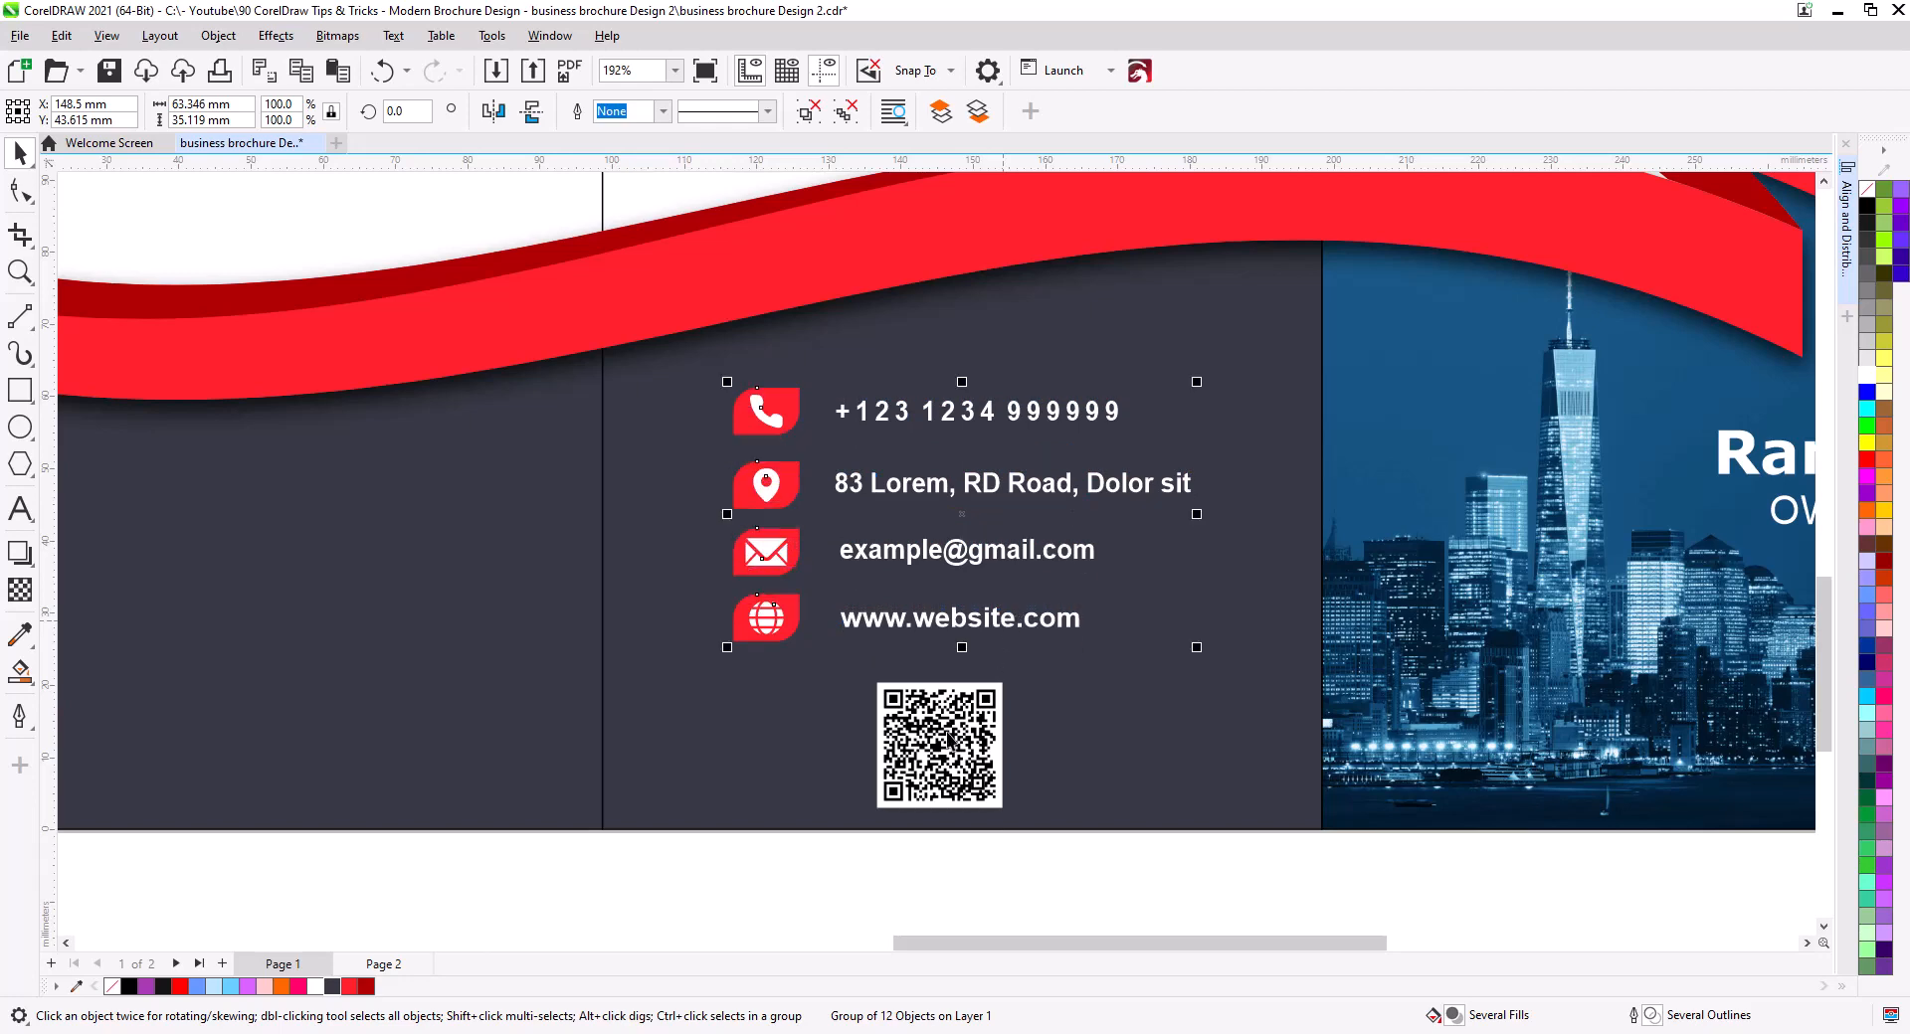
pyautogui.moveTo(947, 753); pyautogui.dragTo(947, 738)
pyautogui.press('Escape')
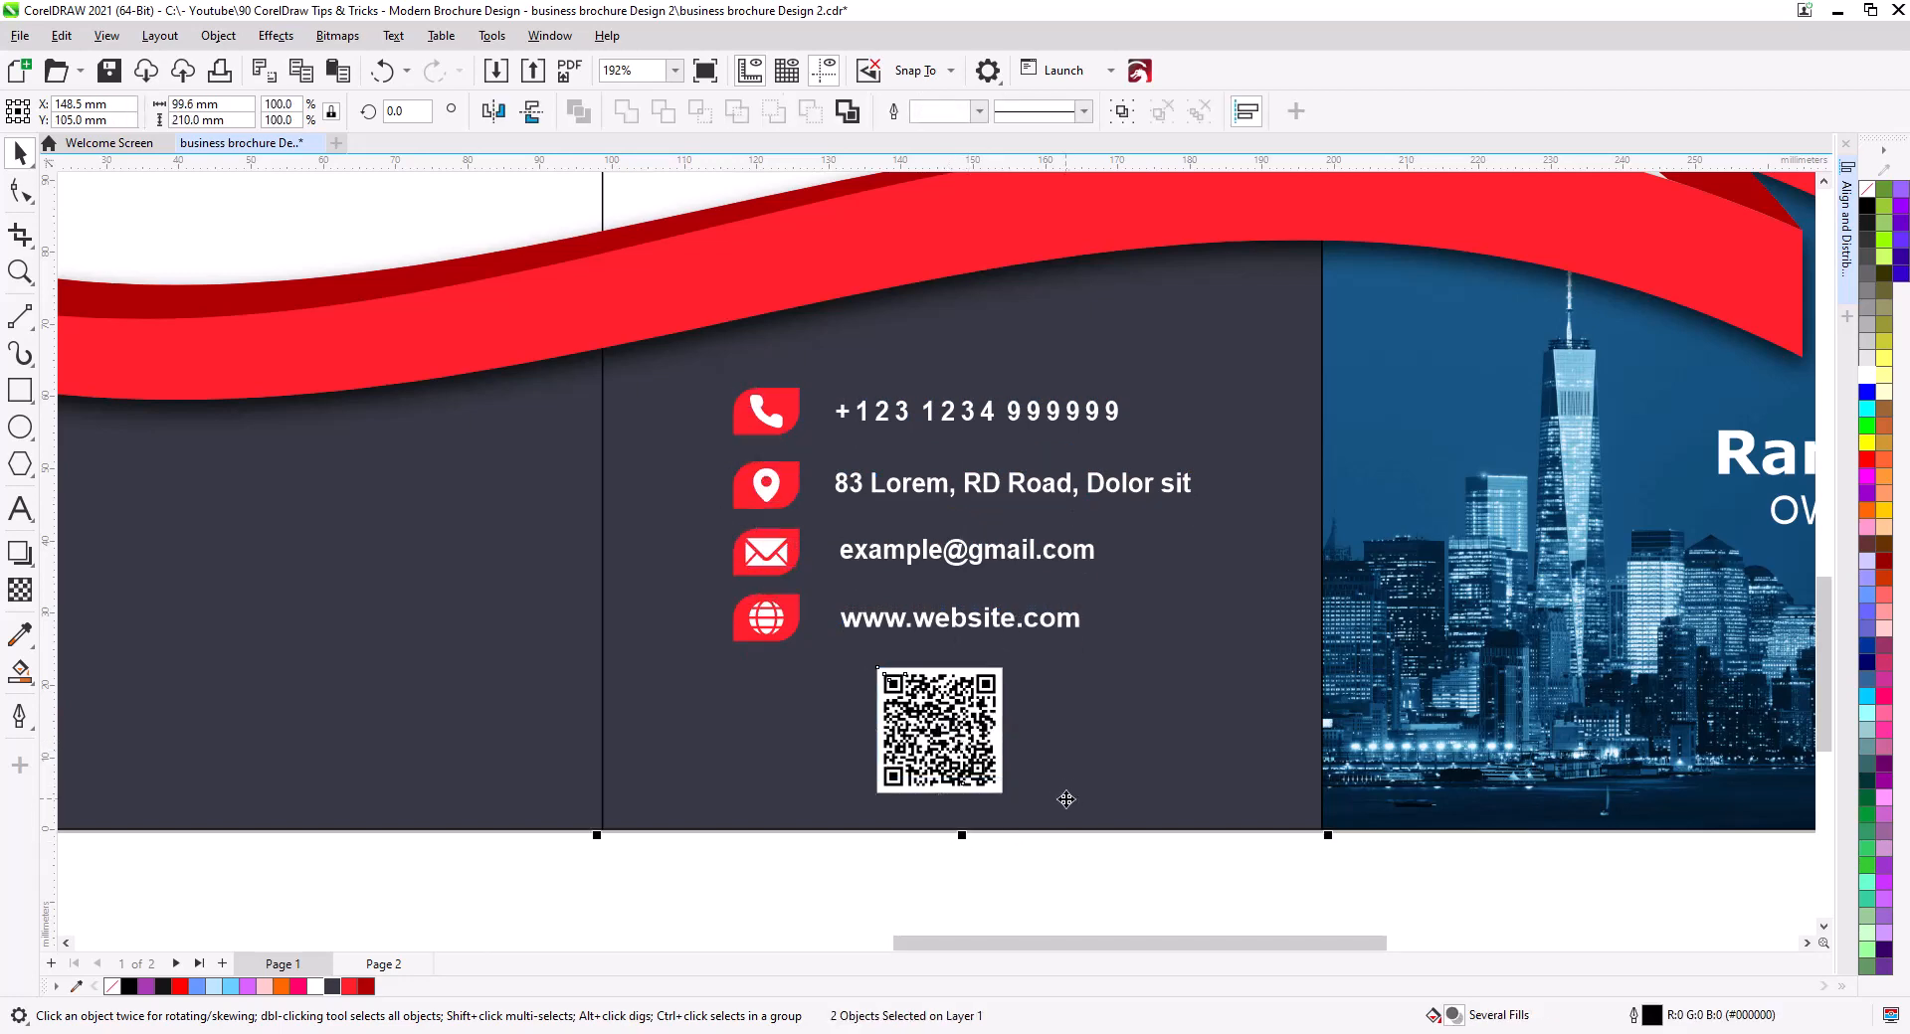
pyautogui.scroll(-3, 990, 855)
pyautogui.scroll(-1, 1002, 795)
pyautogui.moveTo(998, 831); pyautogui.dragTo(1107, 787)
pyautogui.scroll(-1, 374, 709)
# Move the two paragraphs with red arrow circles into the dark area of the first panel.
pyautogui.moveTo(358, 726); pyautogui.dragTo(763, 801)
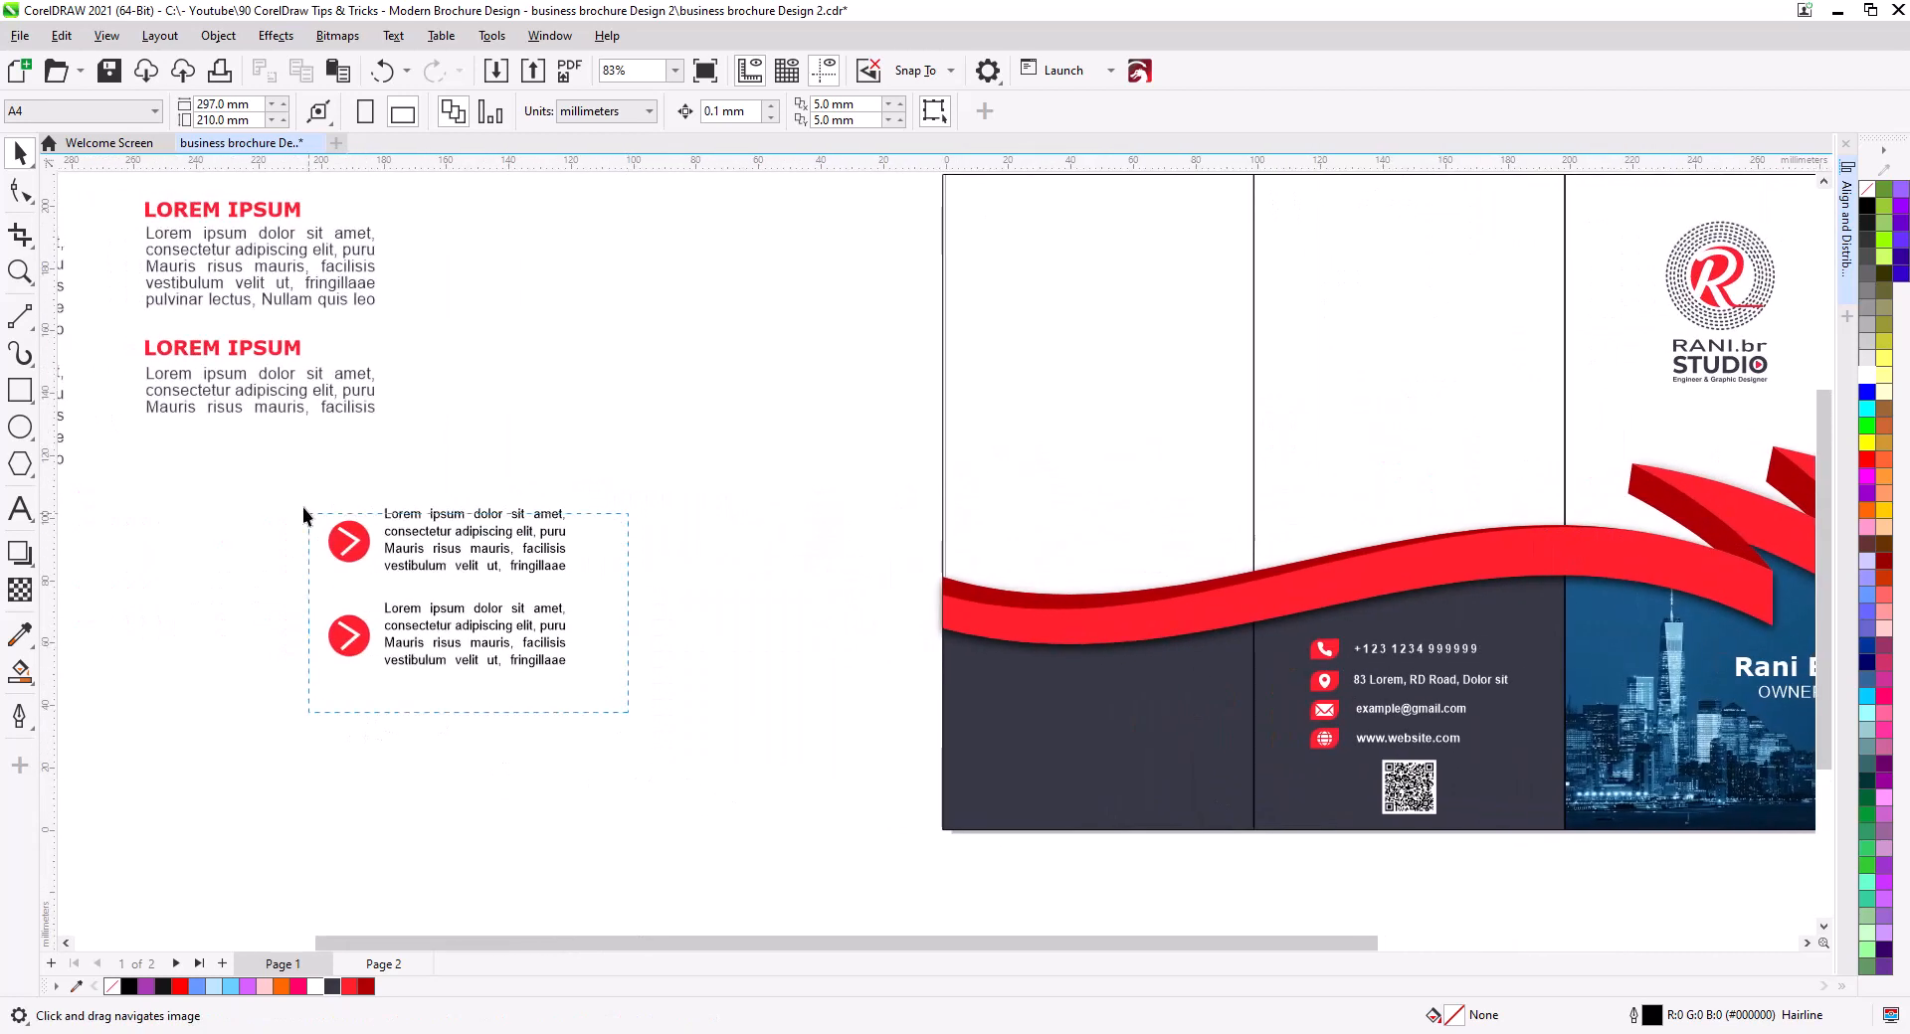
pyautogui.moveTo(304, 515); pyautogui.dragTo(1058, 684)
pyautogui.scroll(2, 1109, 761)
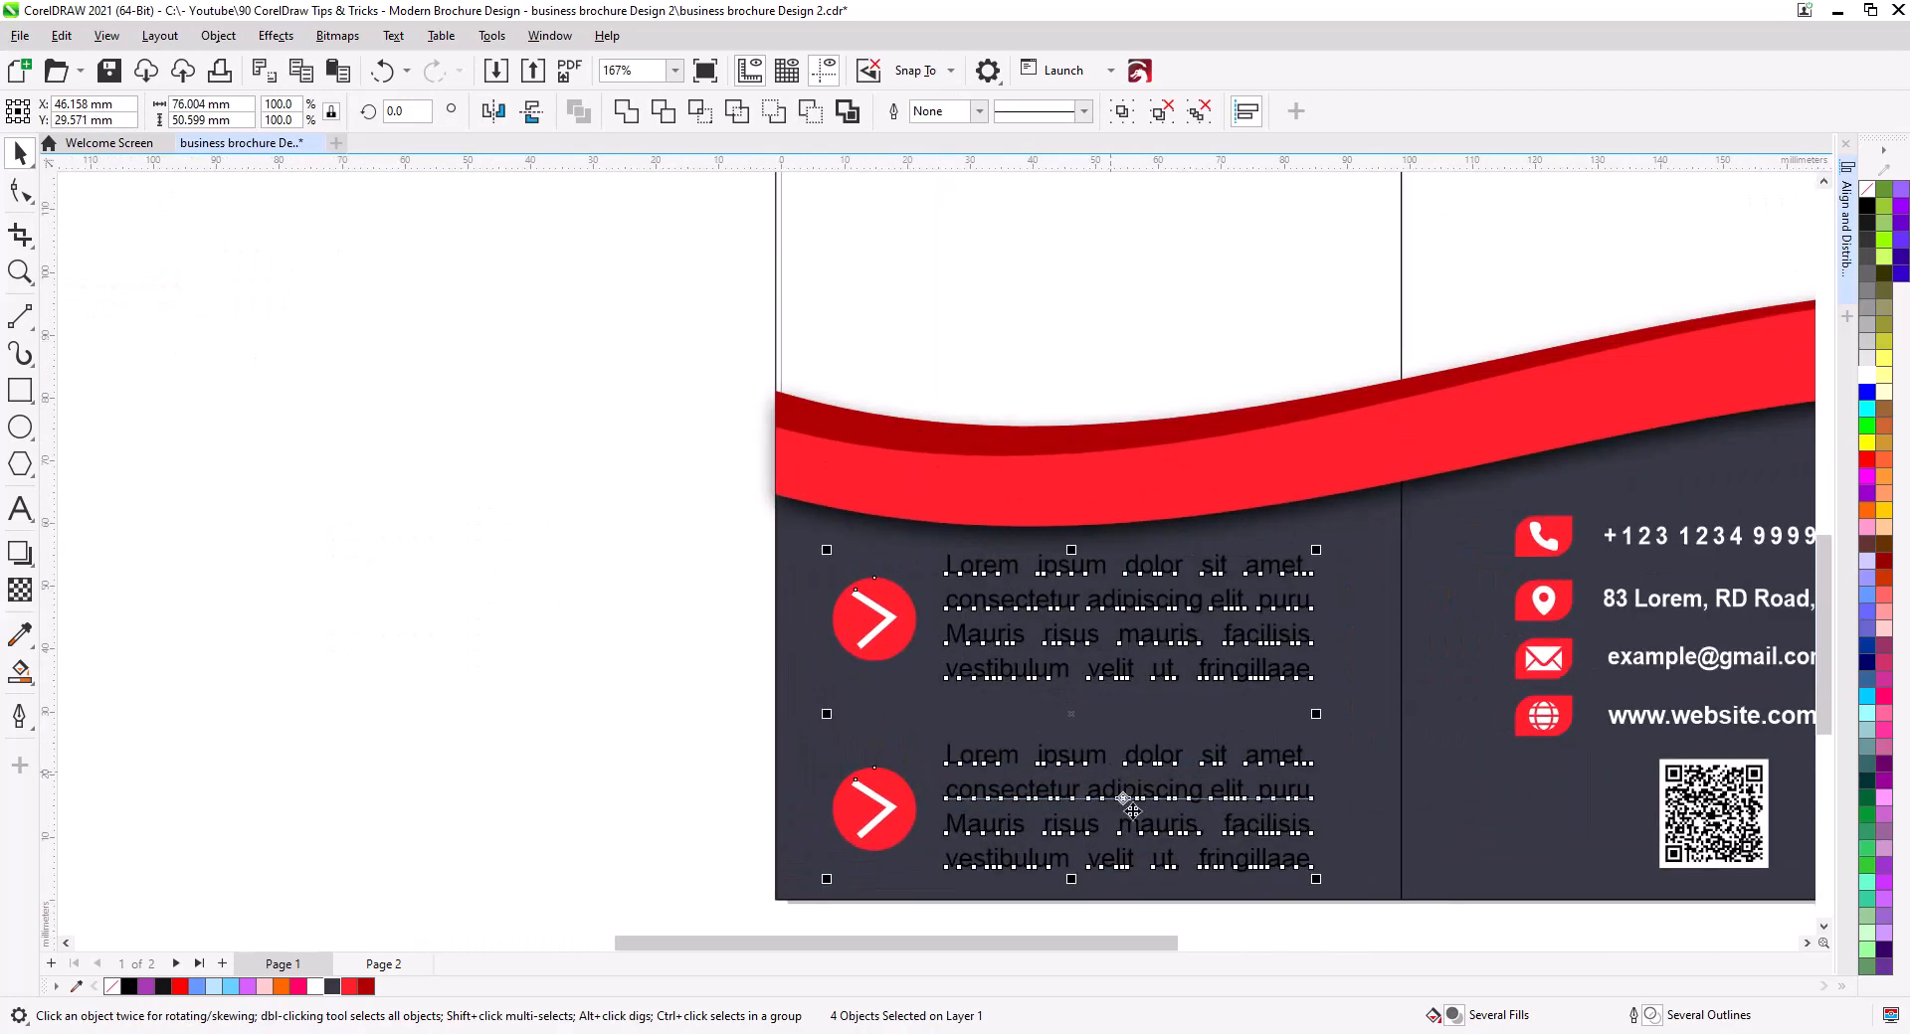
pyautogui.moveTo(1157, 835); pyautogui.dragTo(1065, 742)
# Raise the lower arrow paragraph about 3.5 mm towards the upper one and scale the pair down to about 69 mm wide.
pyautogui.moveTo(1279, 874); pyautogui.dragTo(700, 603)
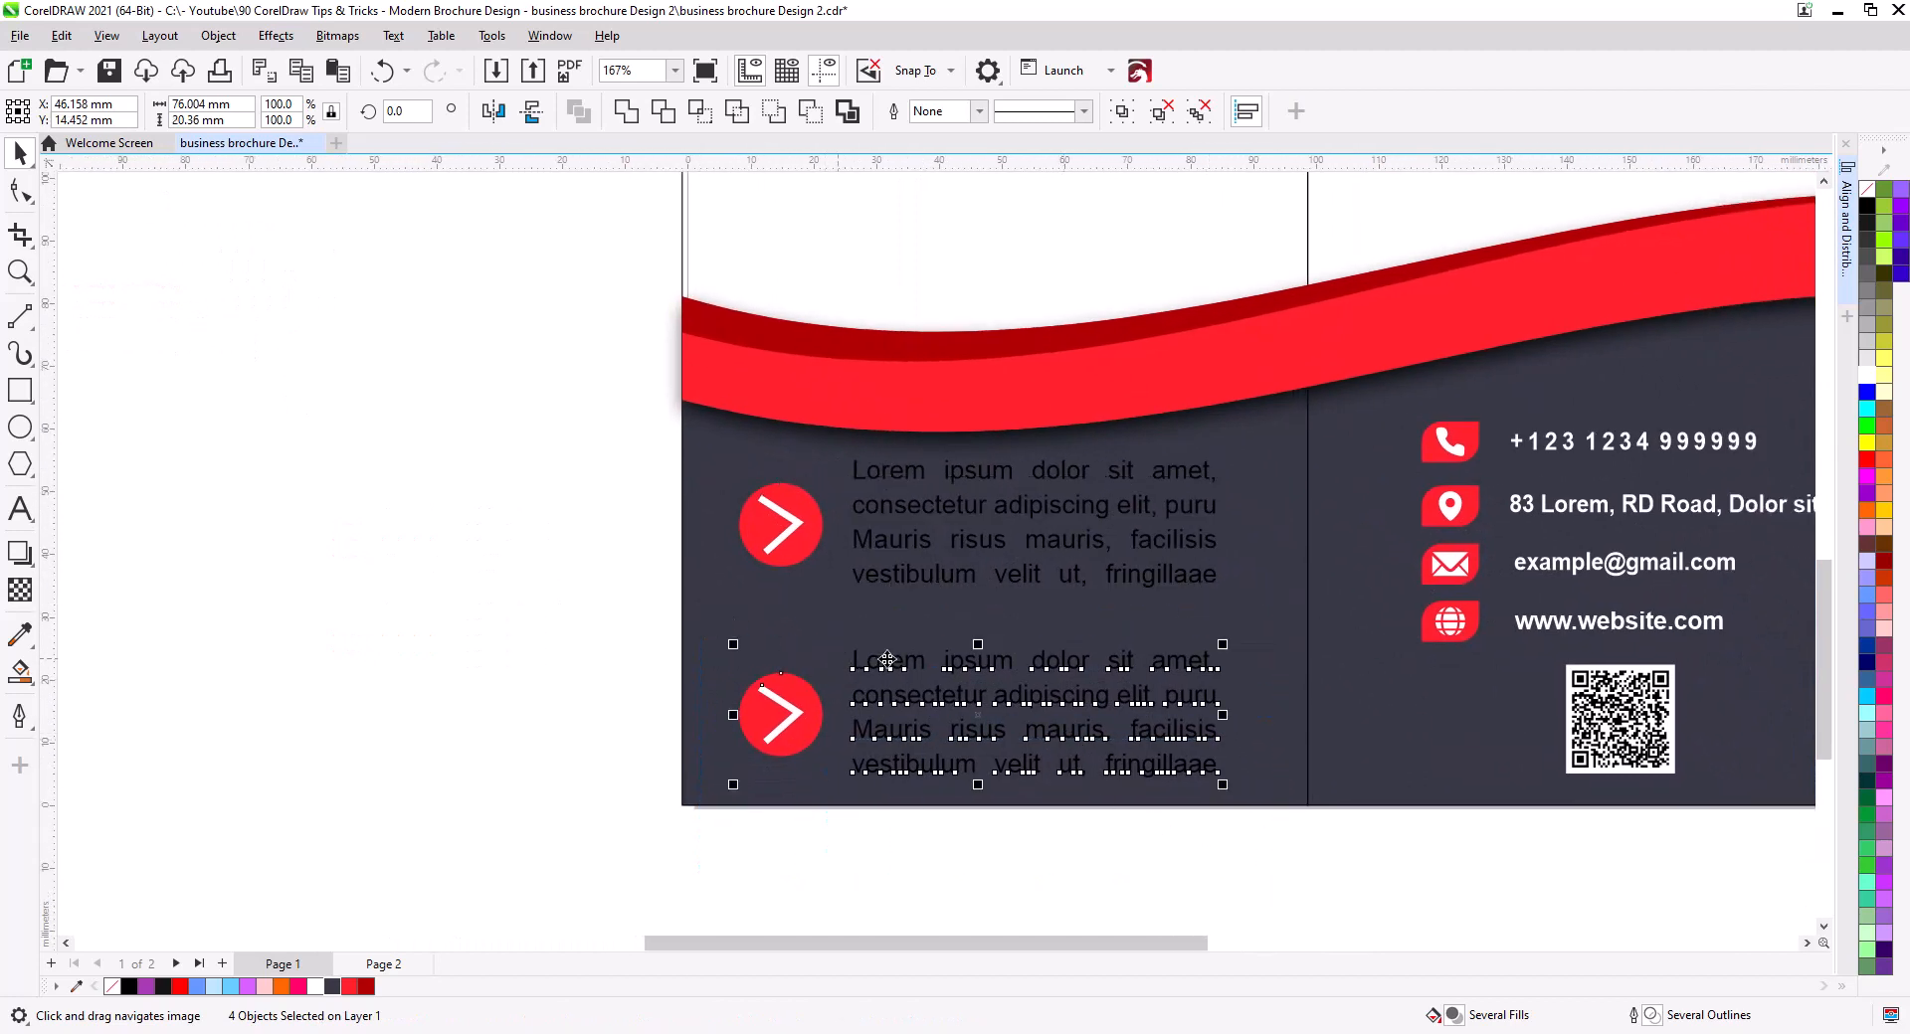
pyautogui.moveTo(887, 658); pyautogui.dragTo(886, 636)
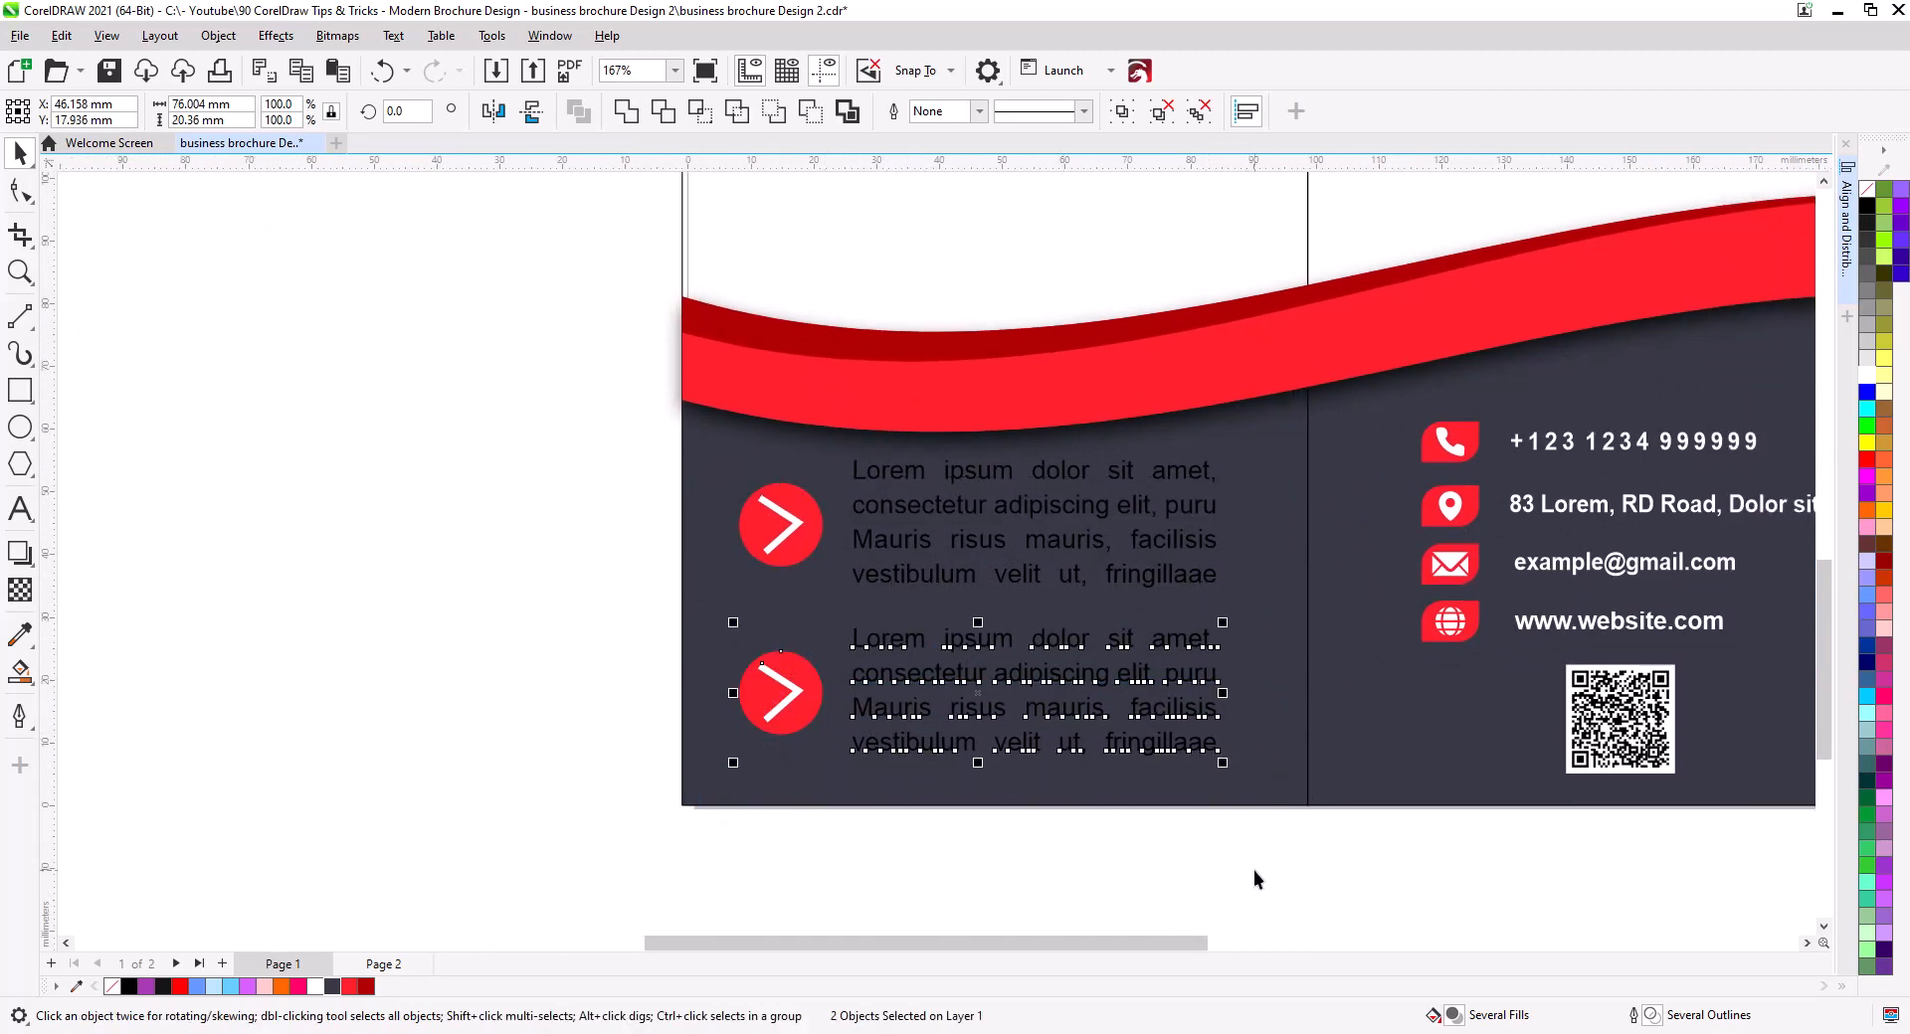
pyautogui.moveTo(1253, 869); pyautogui.dragTo(774, 480)
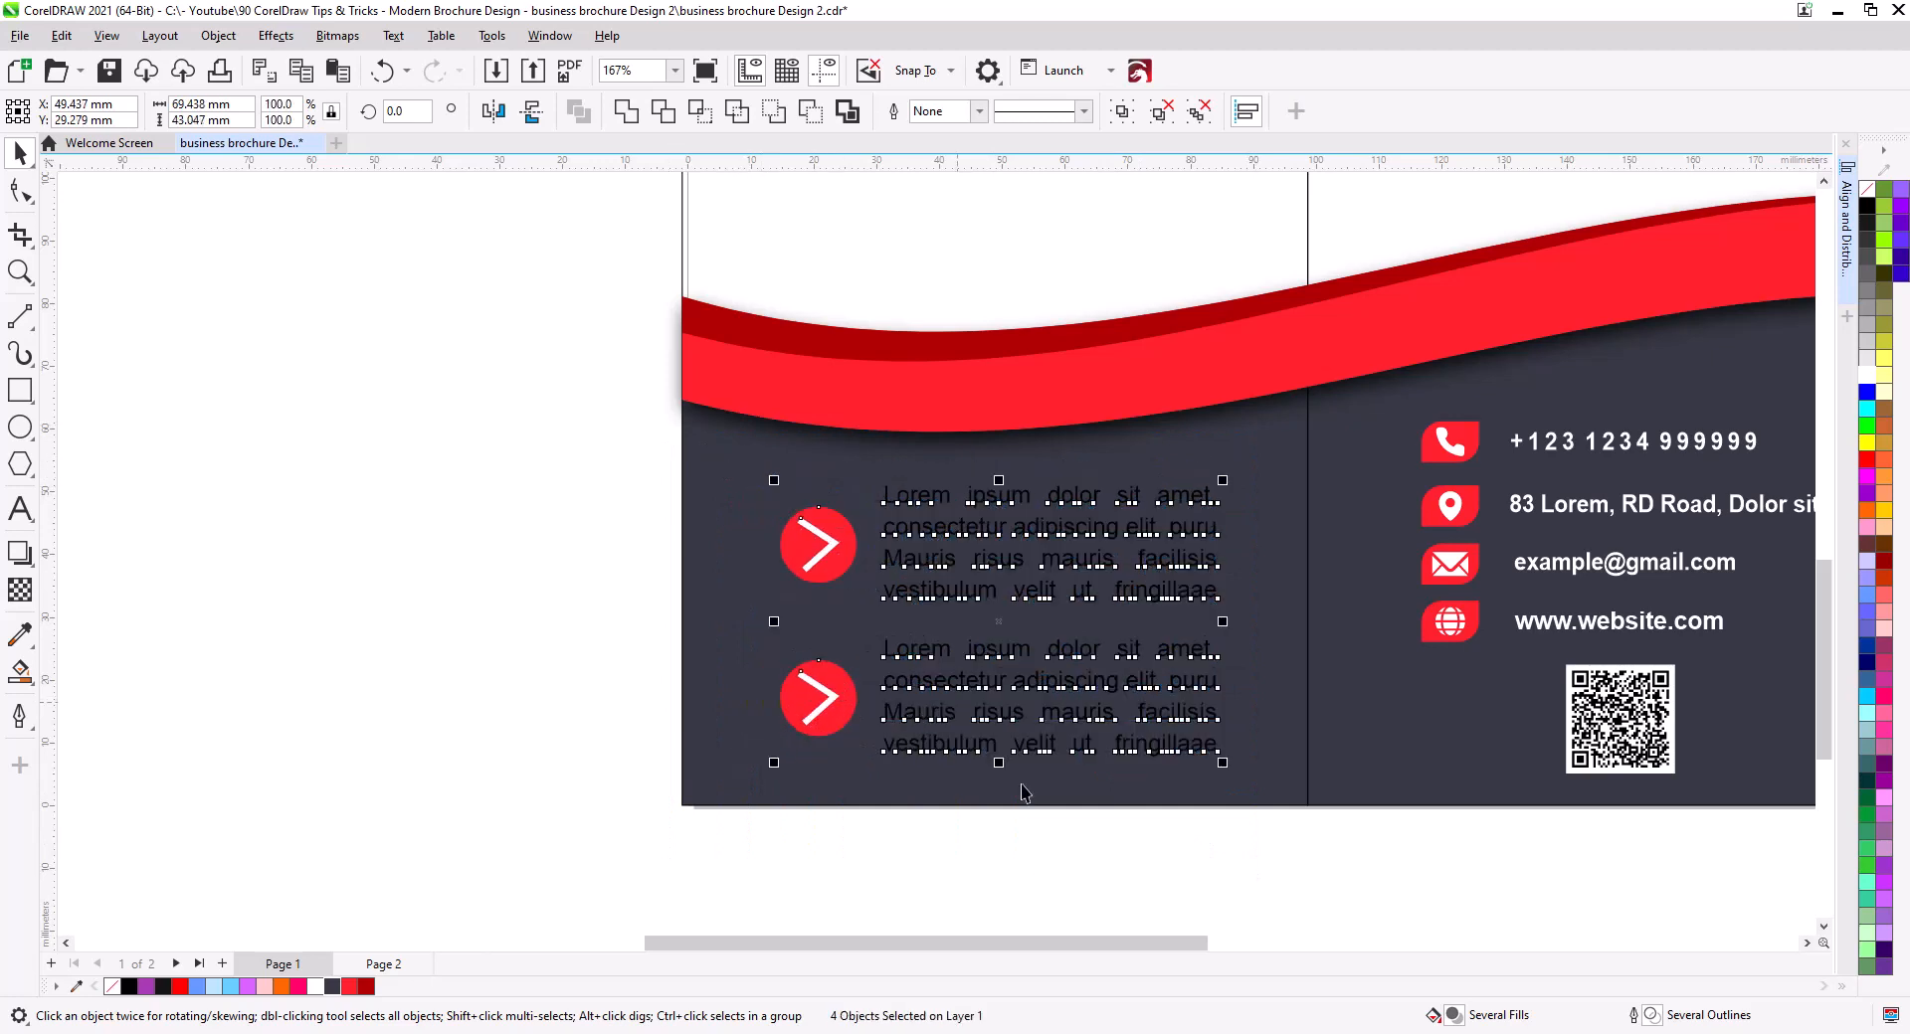
# Fill the two arrow paragraphs' text with white and centre the pair with its circles across the first panel.
pyautogui.moveTo(1281, 906); pyautogui.dragTo(871, 469)
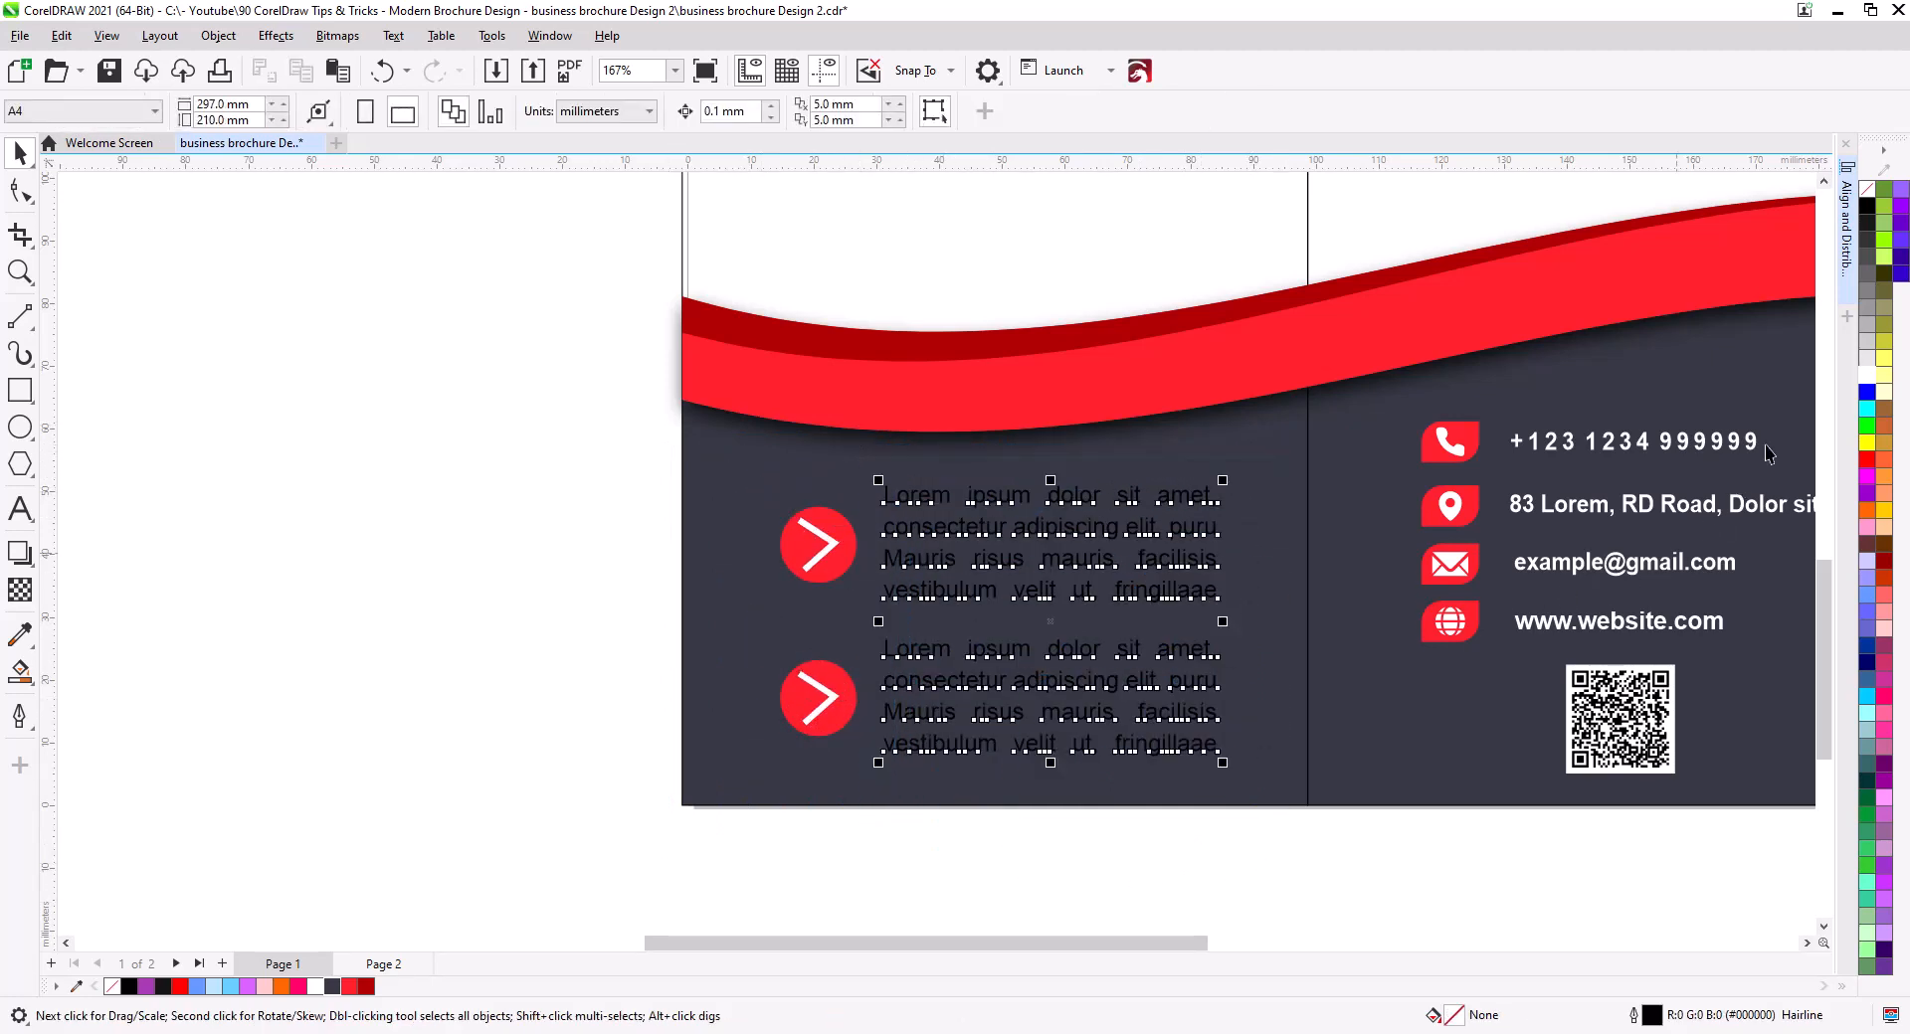
pyautogui.moveTo(1271, 880); pyautogui.dragTo(733, 460)
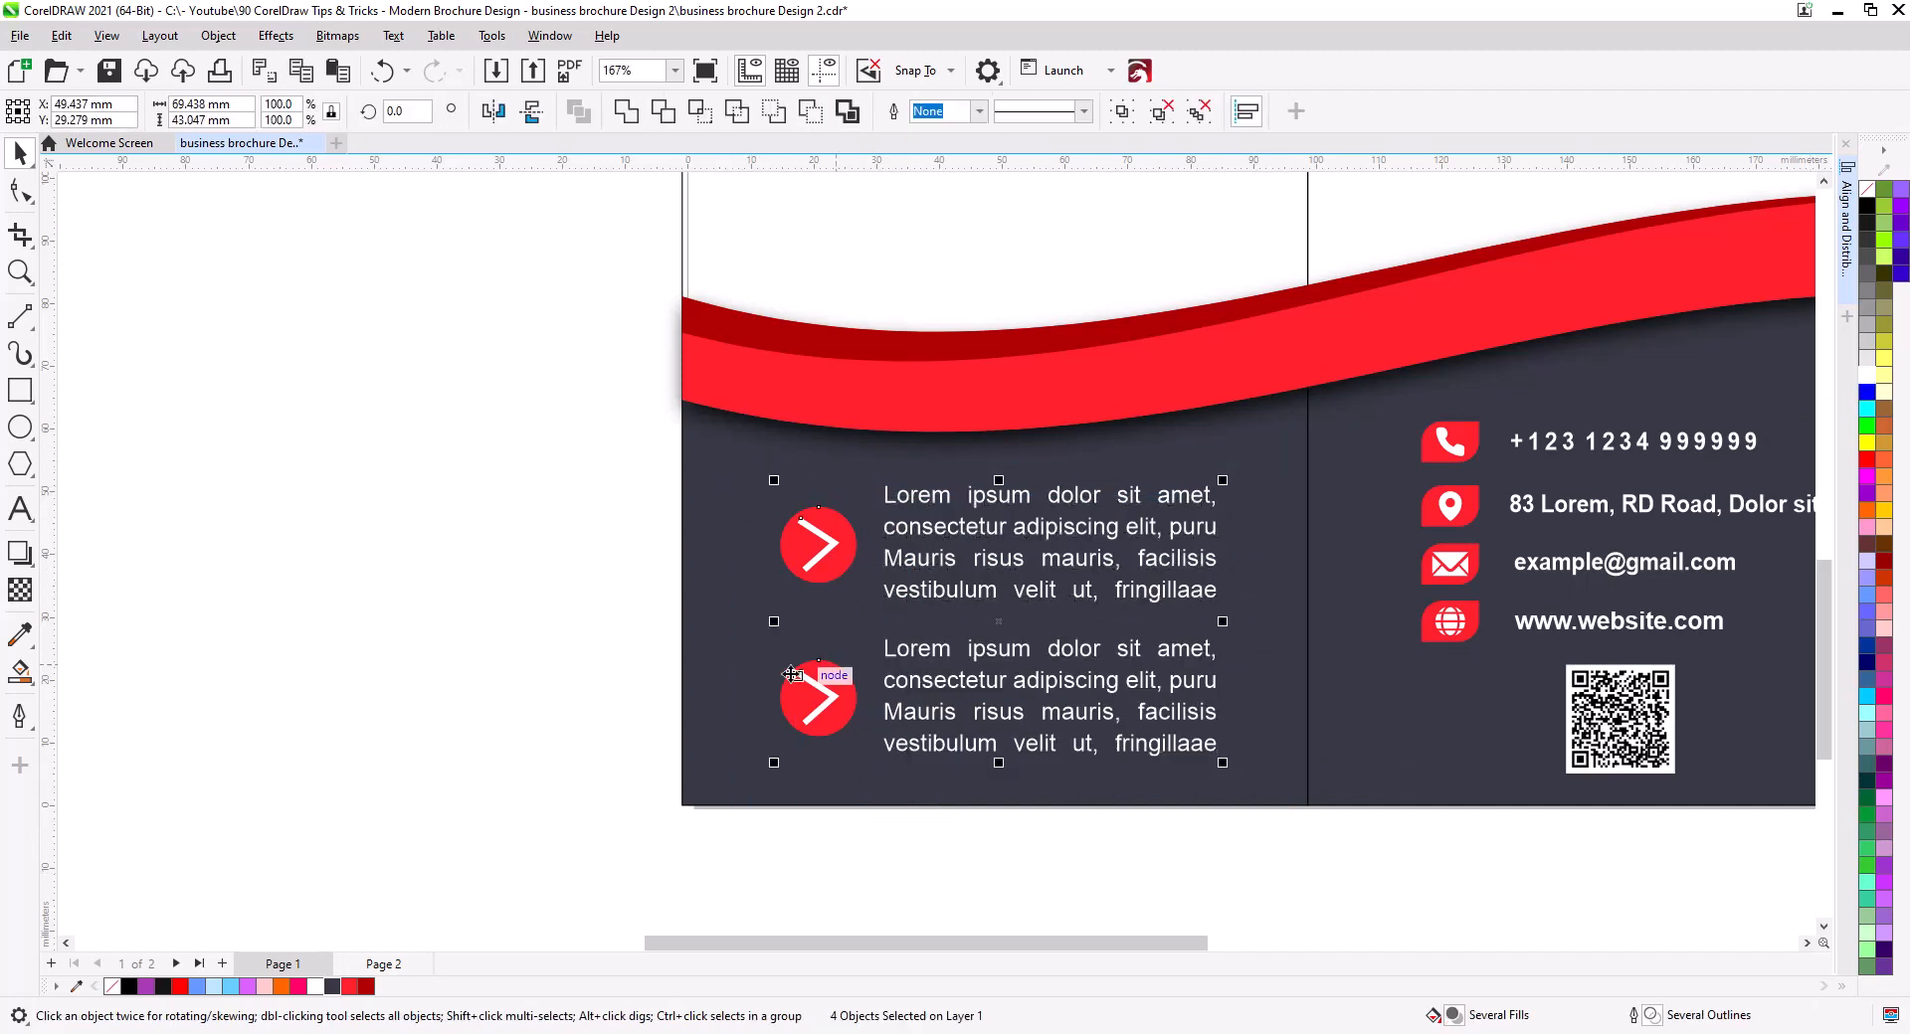
pyautogui.click(733, 660)
pyautogui.click(861, 867)
# Move the two LOREM IPSUM sections into the middle panel's white area, group them and centre them across the panel.
pyautogui.scroll(-7, 776, 726)
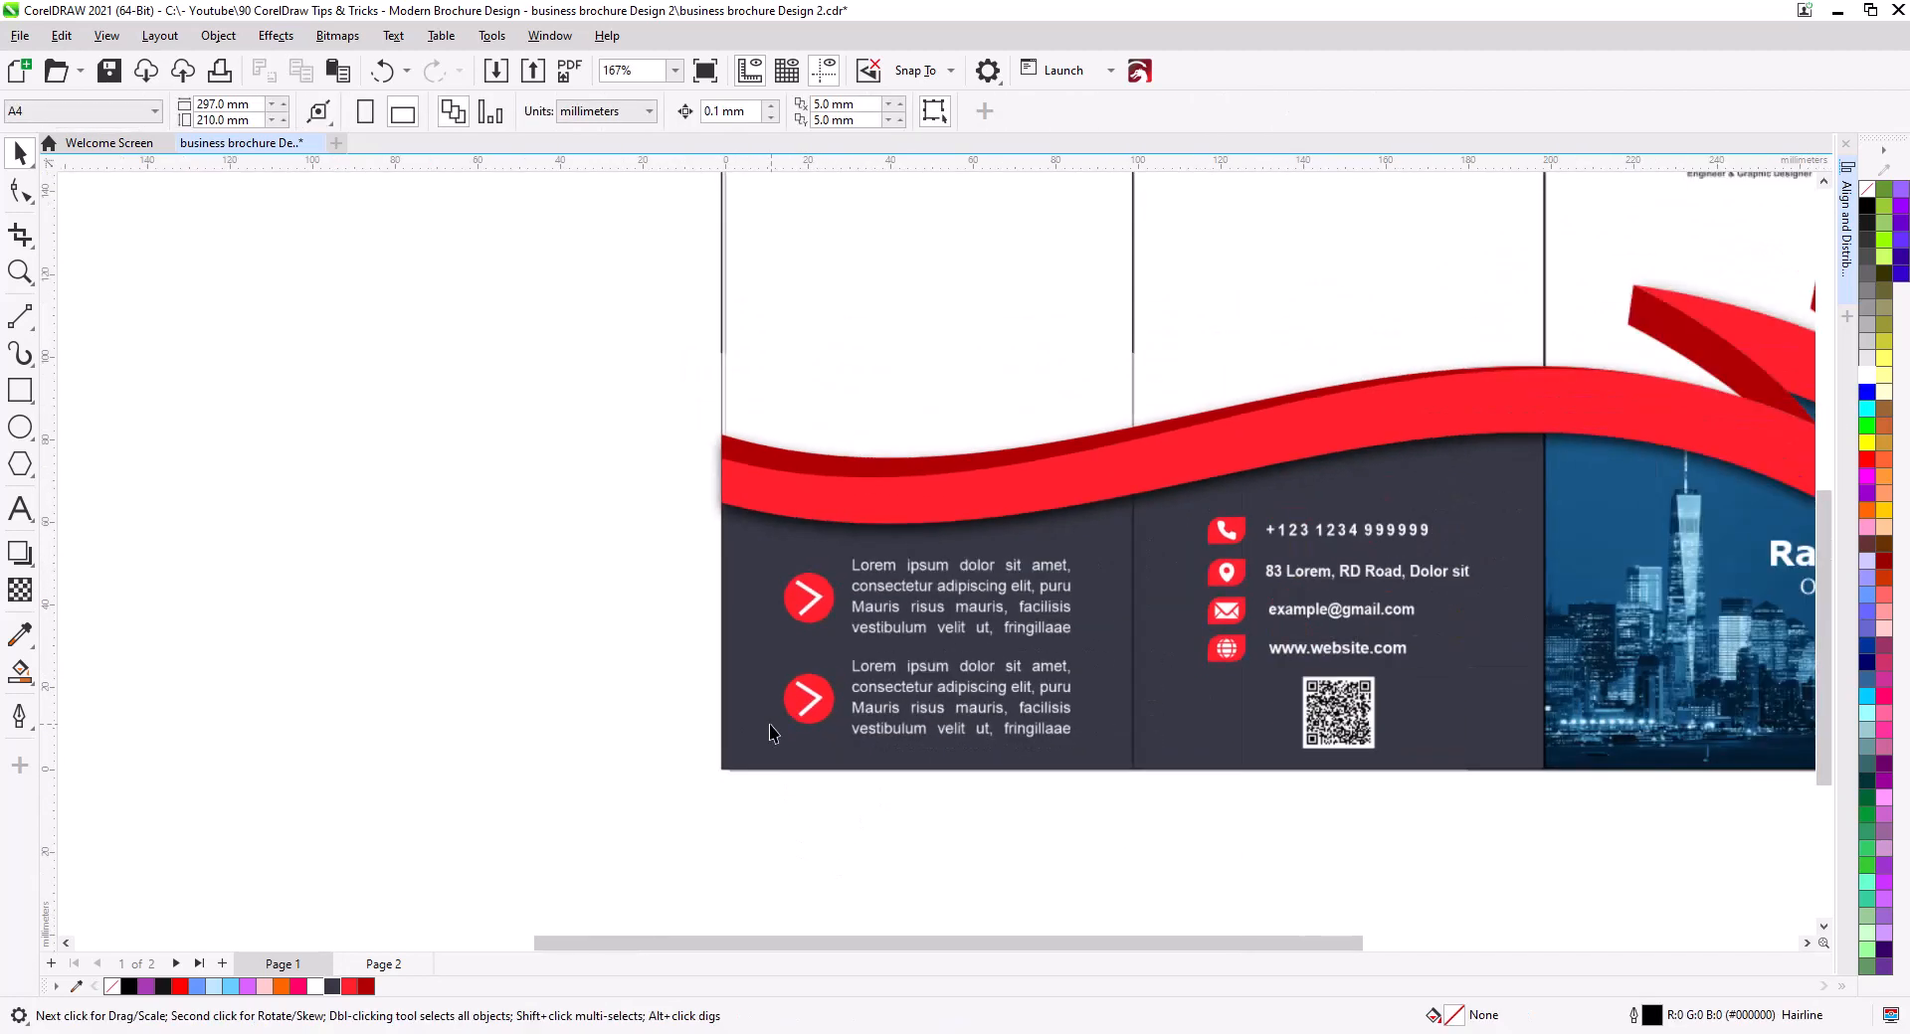
pyautogui.moveTo(507, 635); pyautogui.dragTo(656, 778)
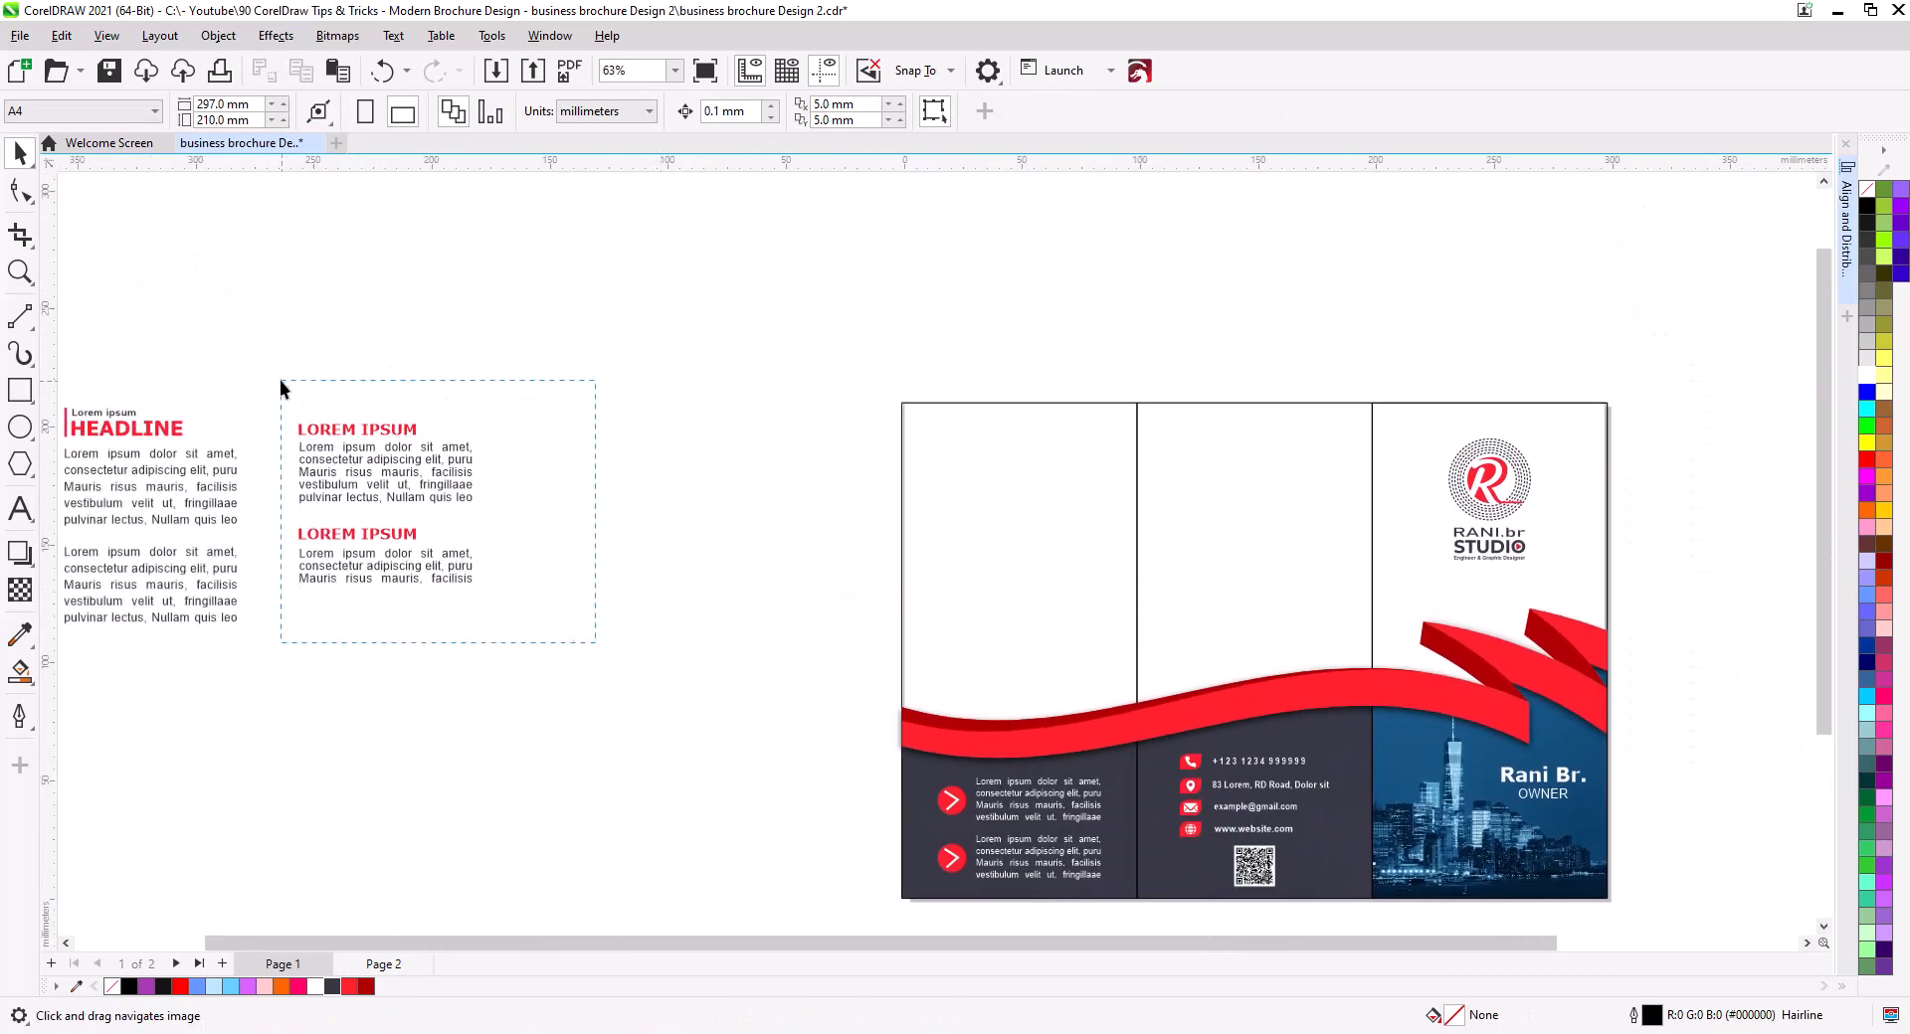
pyautogui.moveTo(281, 385); pyautogui.dragTo(281, 385)
pyautogui.moveTo(339, 438); pyautogui.dragTo(1205, 468)
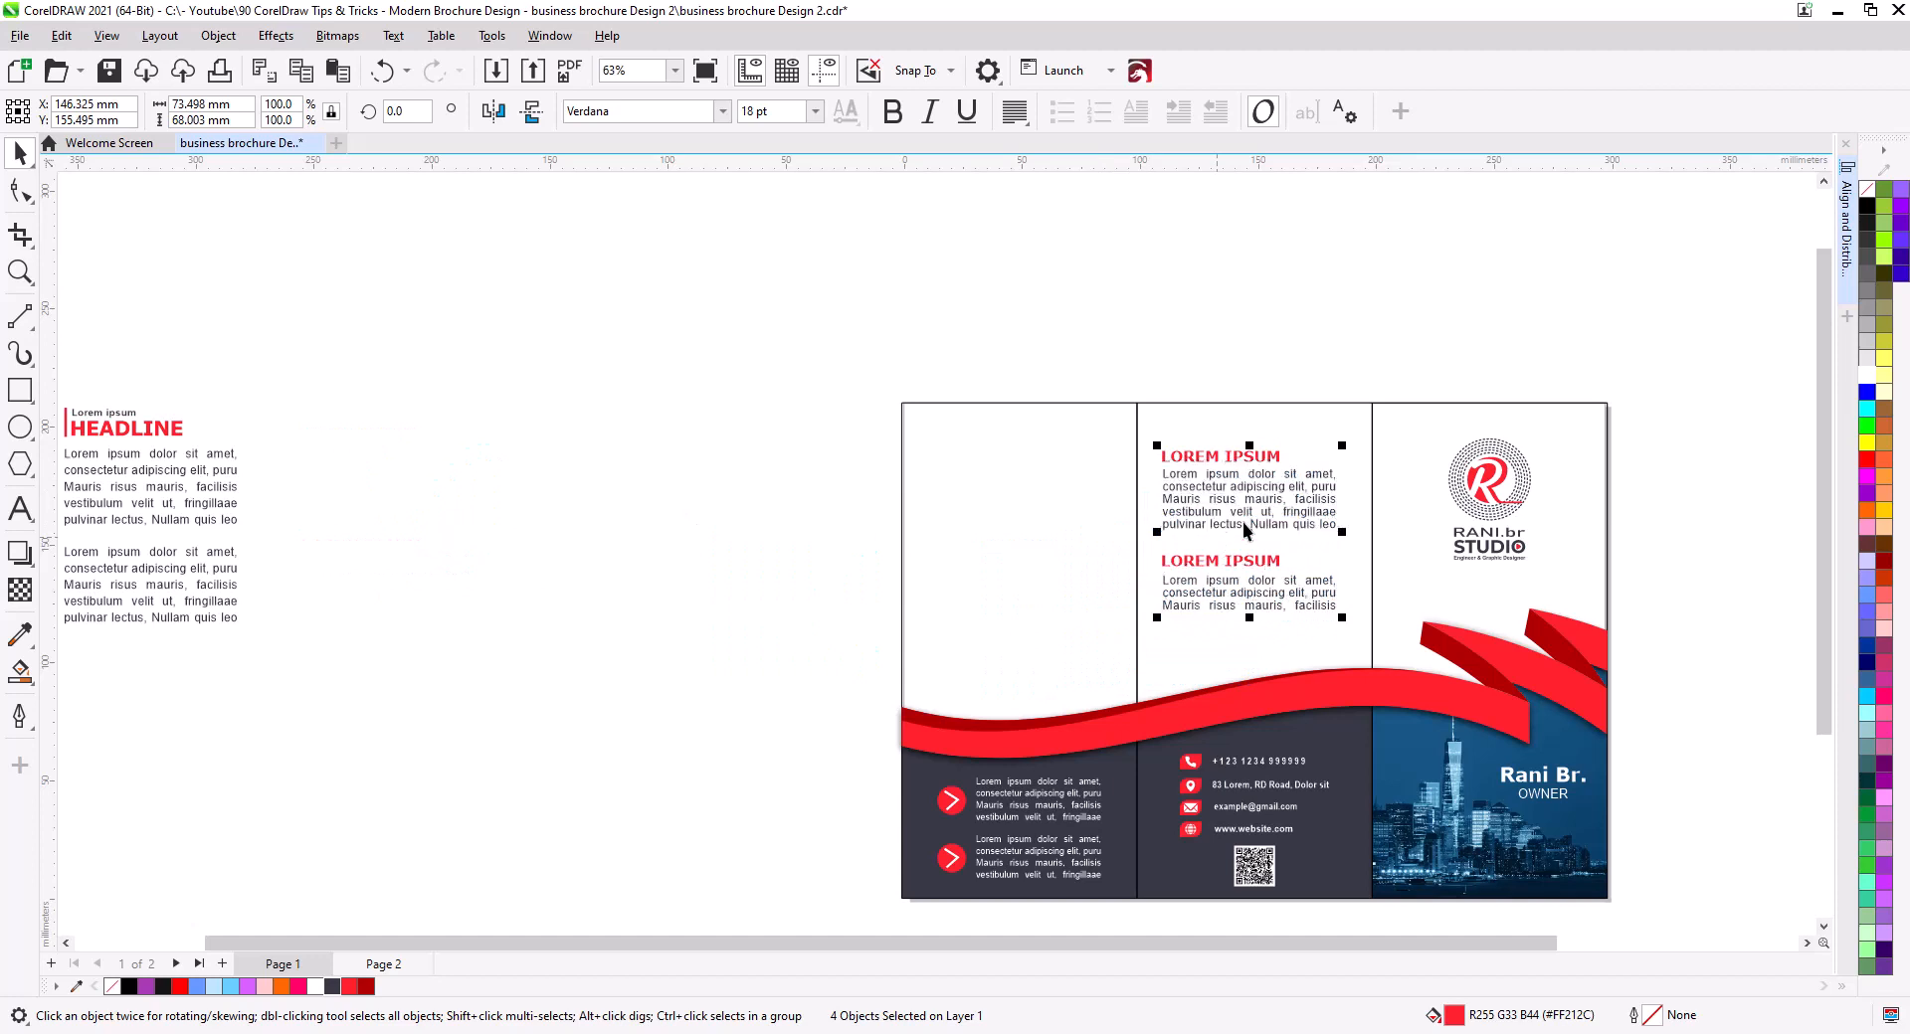
pyautogui.click(1303, 437)
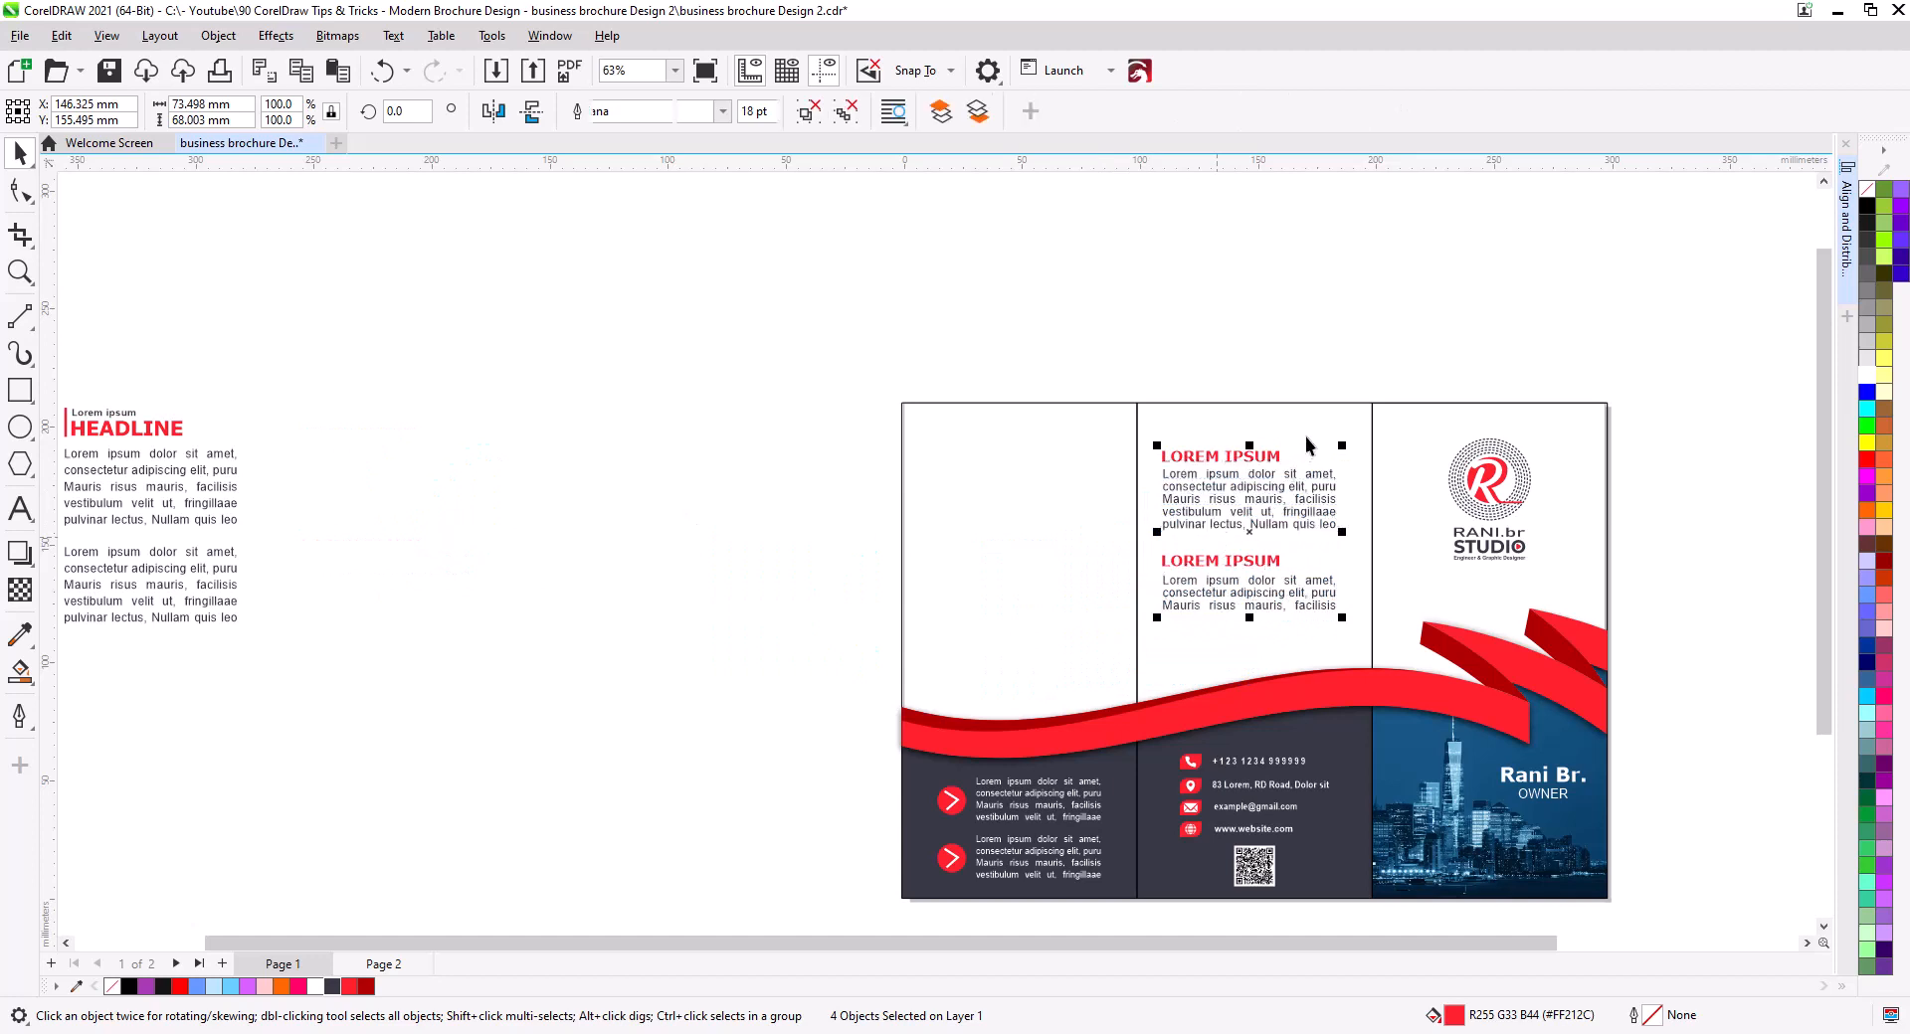
pyautogui.click(1130, 356)
# Move the HEADLINE text block into the first panel's white area, group it and centre it across the panel.
pyautogui.moveTo(410, 576); pyautogui.dragTo(625, 591)
pyautogui.moveTo(567, 713); pyautogui.dragTo(1180, 483)
pyautogui.moveTo(1293, 620); pyautogui.dragTo(896, 570)
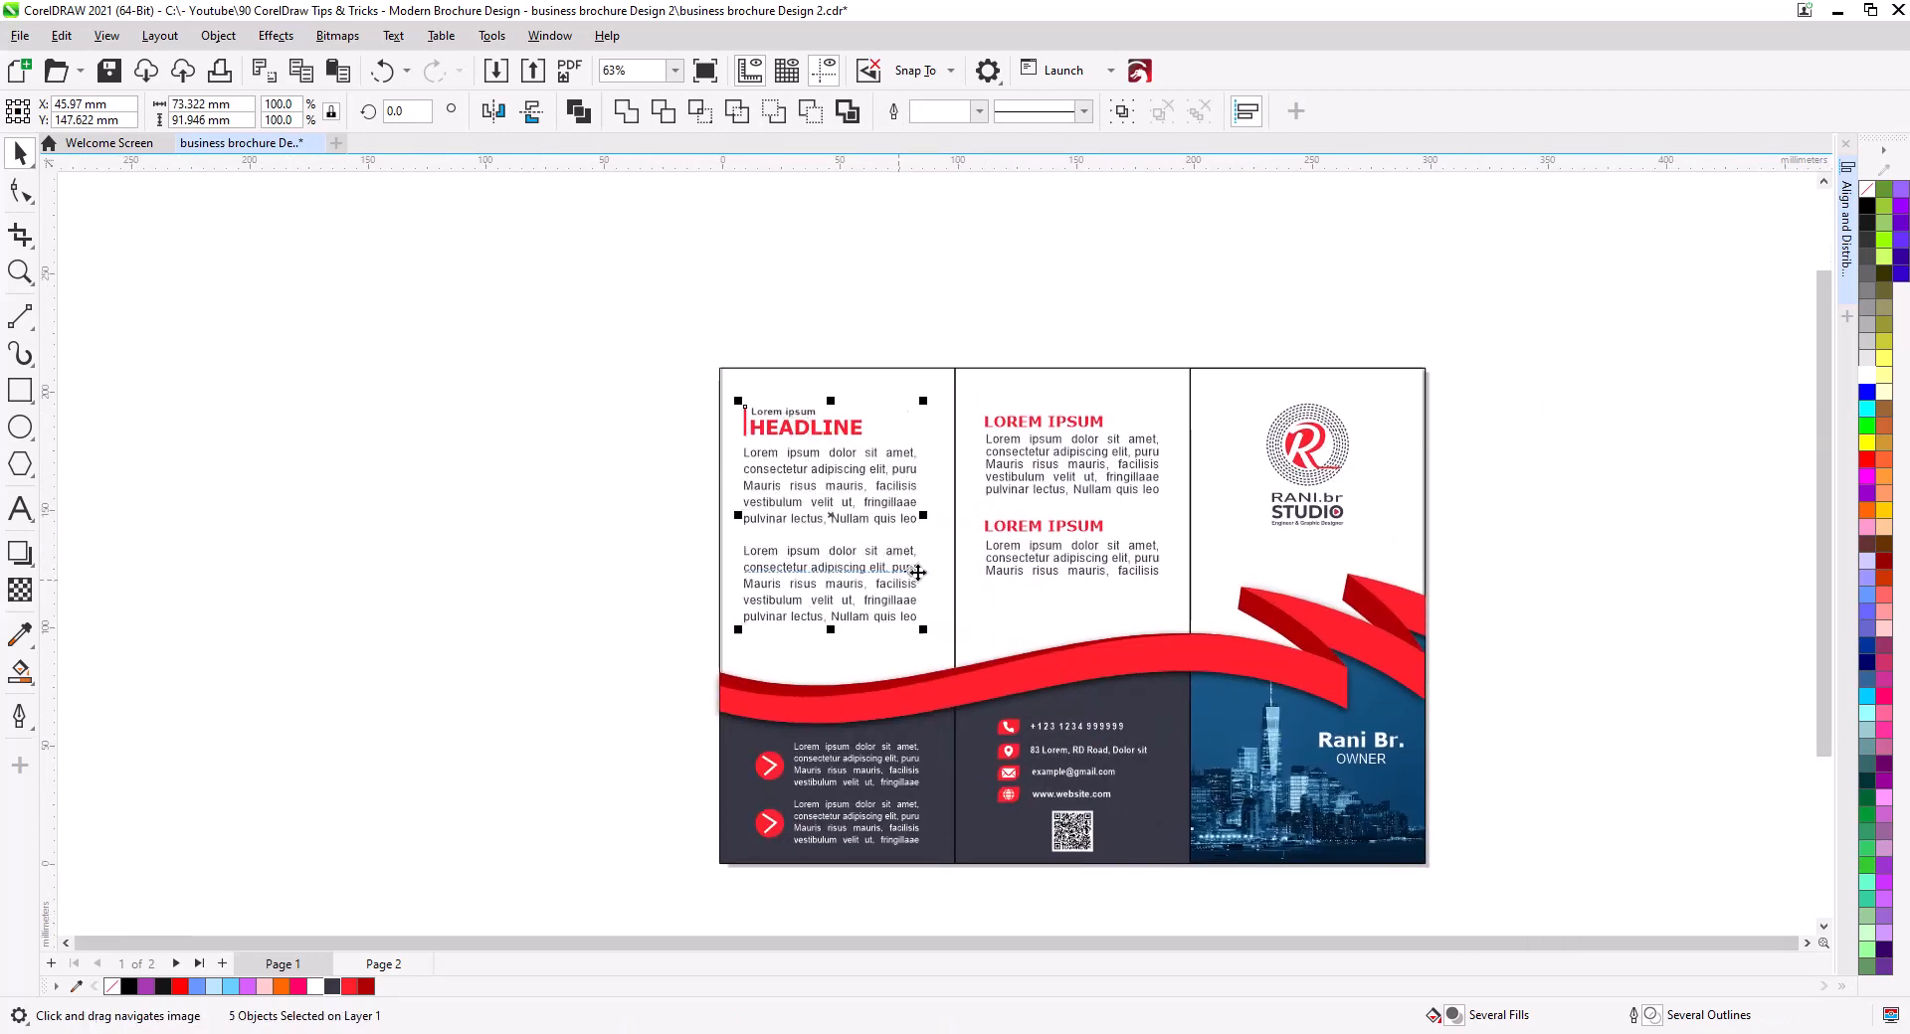
pyautogui.scroll(3, 898, 581)
pyautogui.click(881, 282)
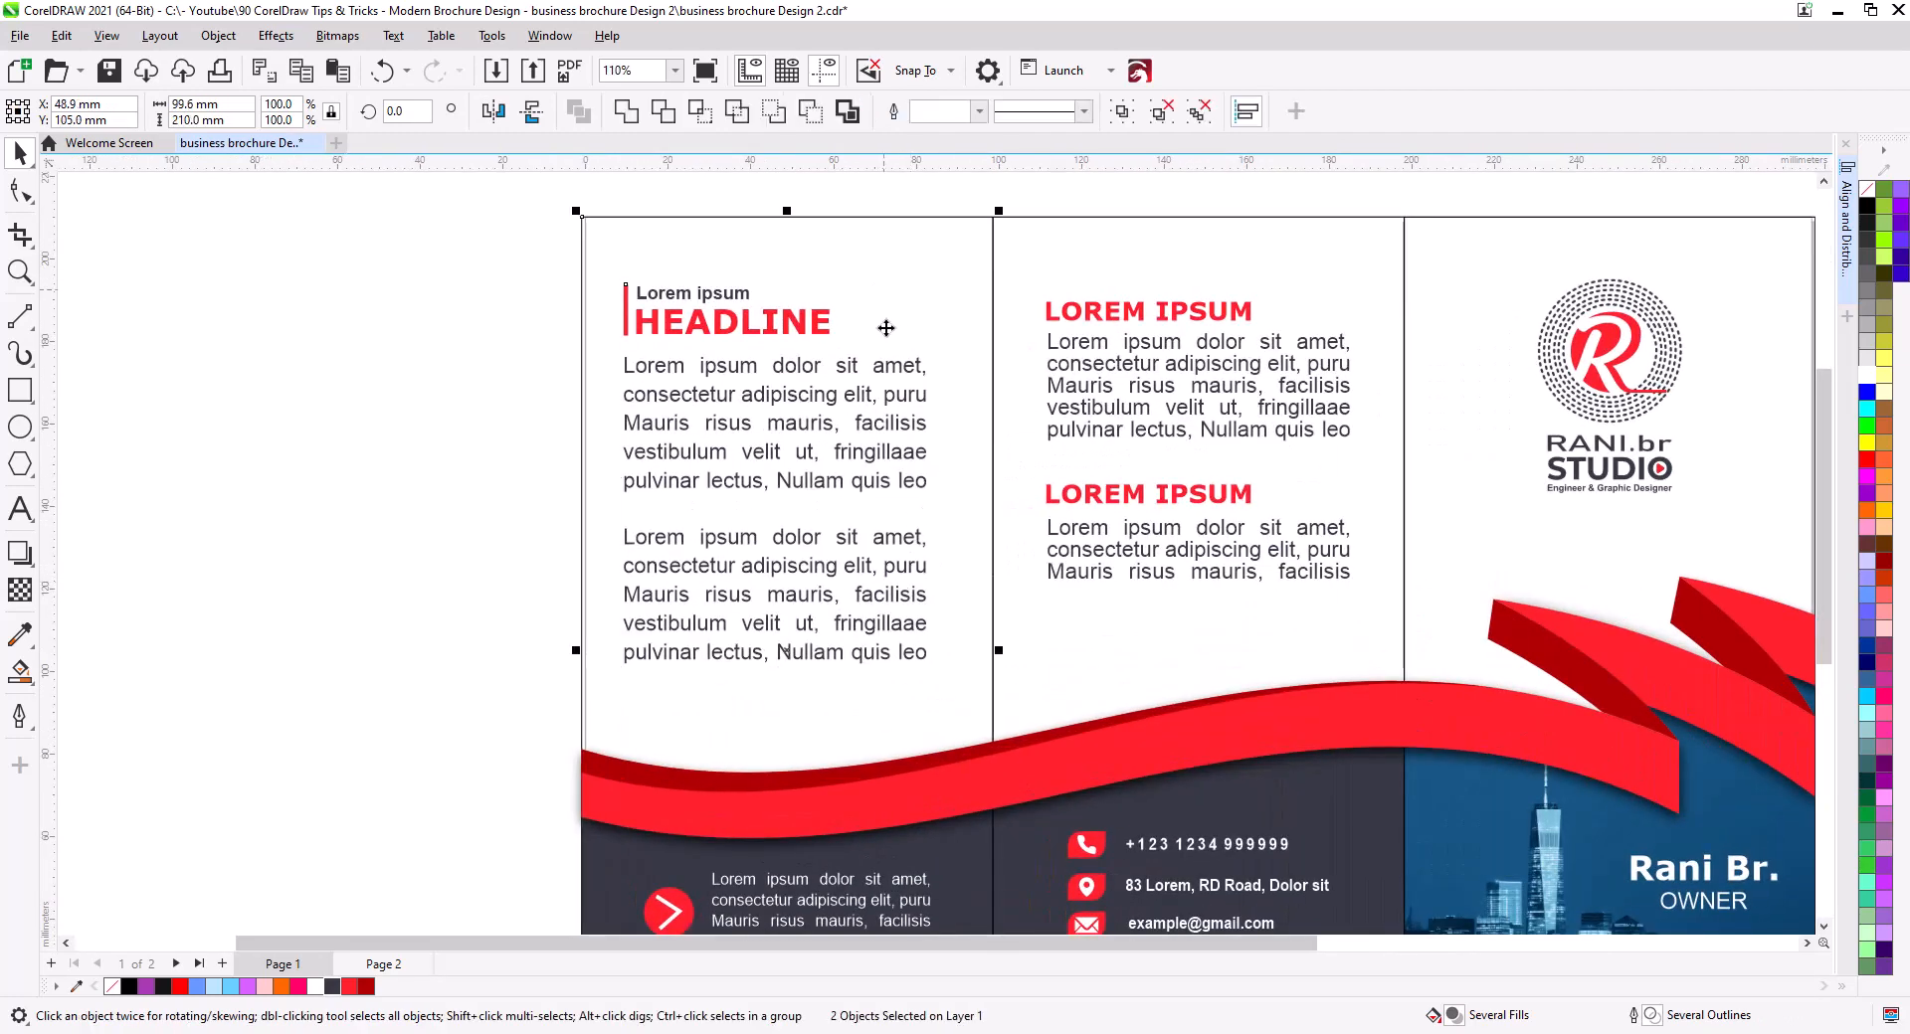
pyautogui.press('c')
pyautogui.click(502, 517)
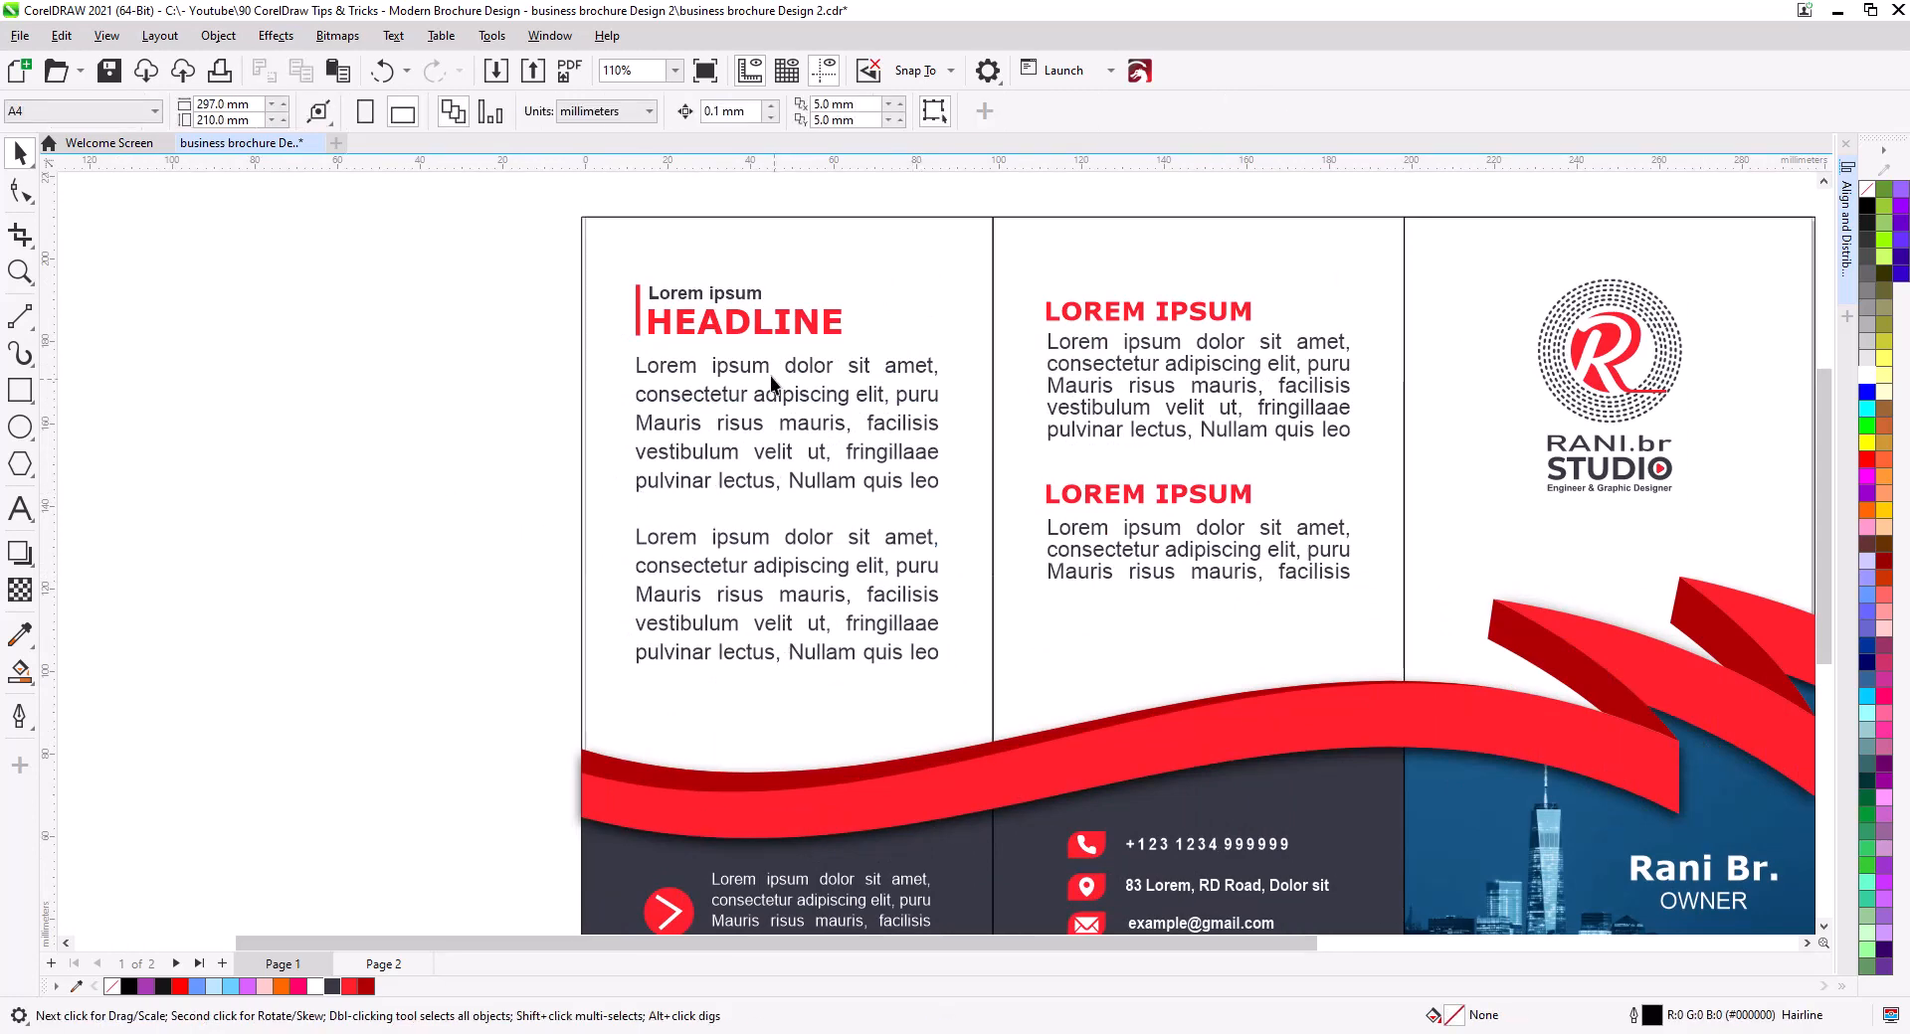
pyautogui.click(762, 336)
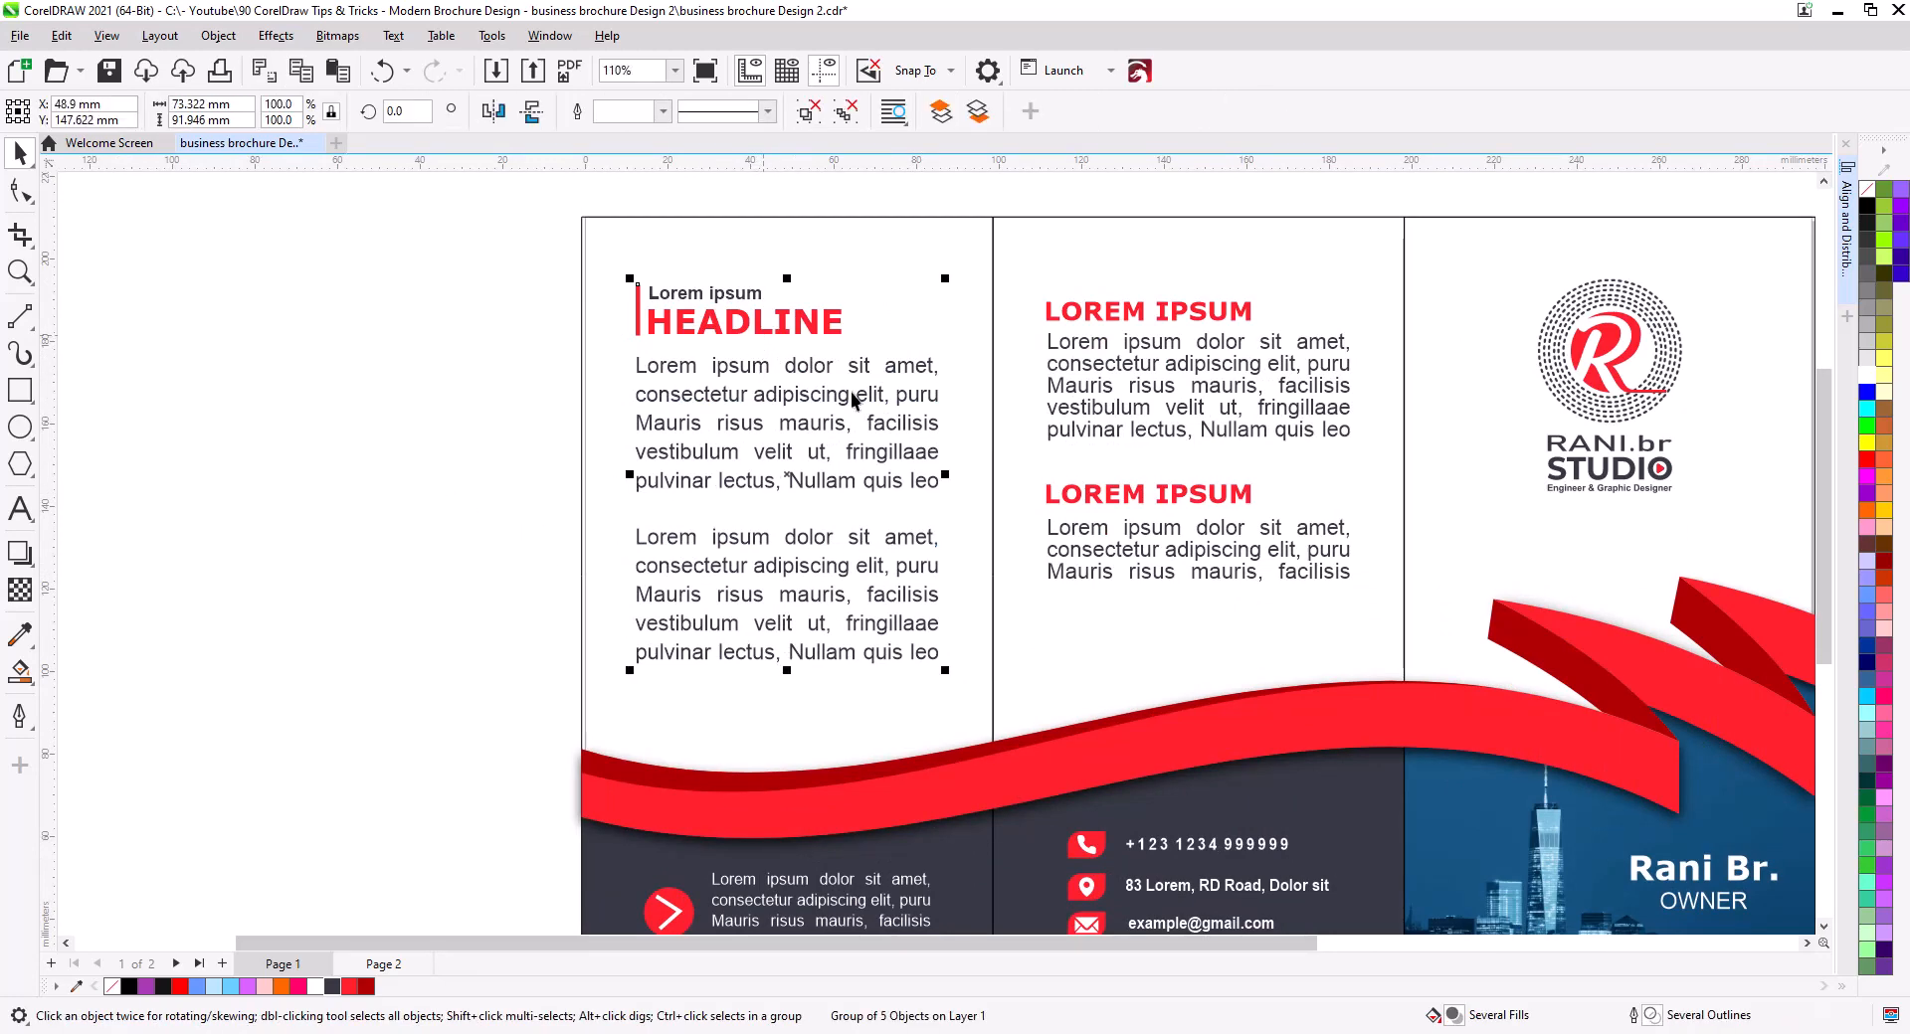
pyautogui.click(1090, 389)
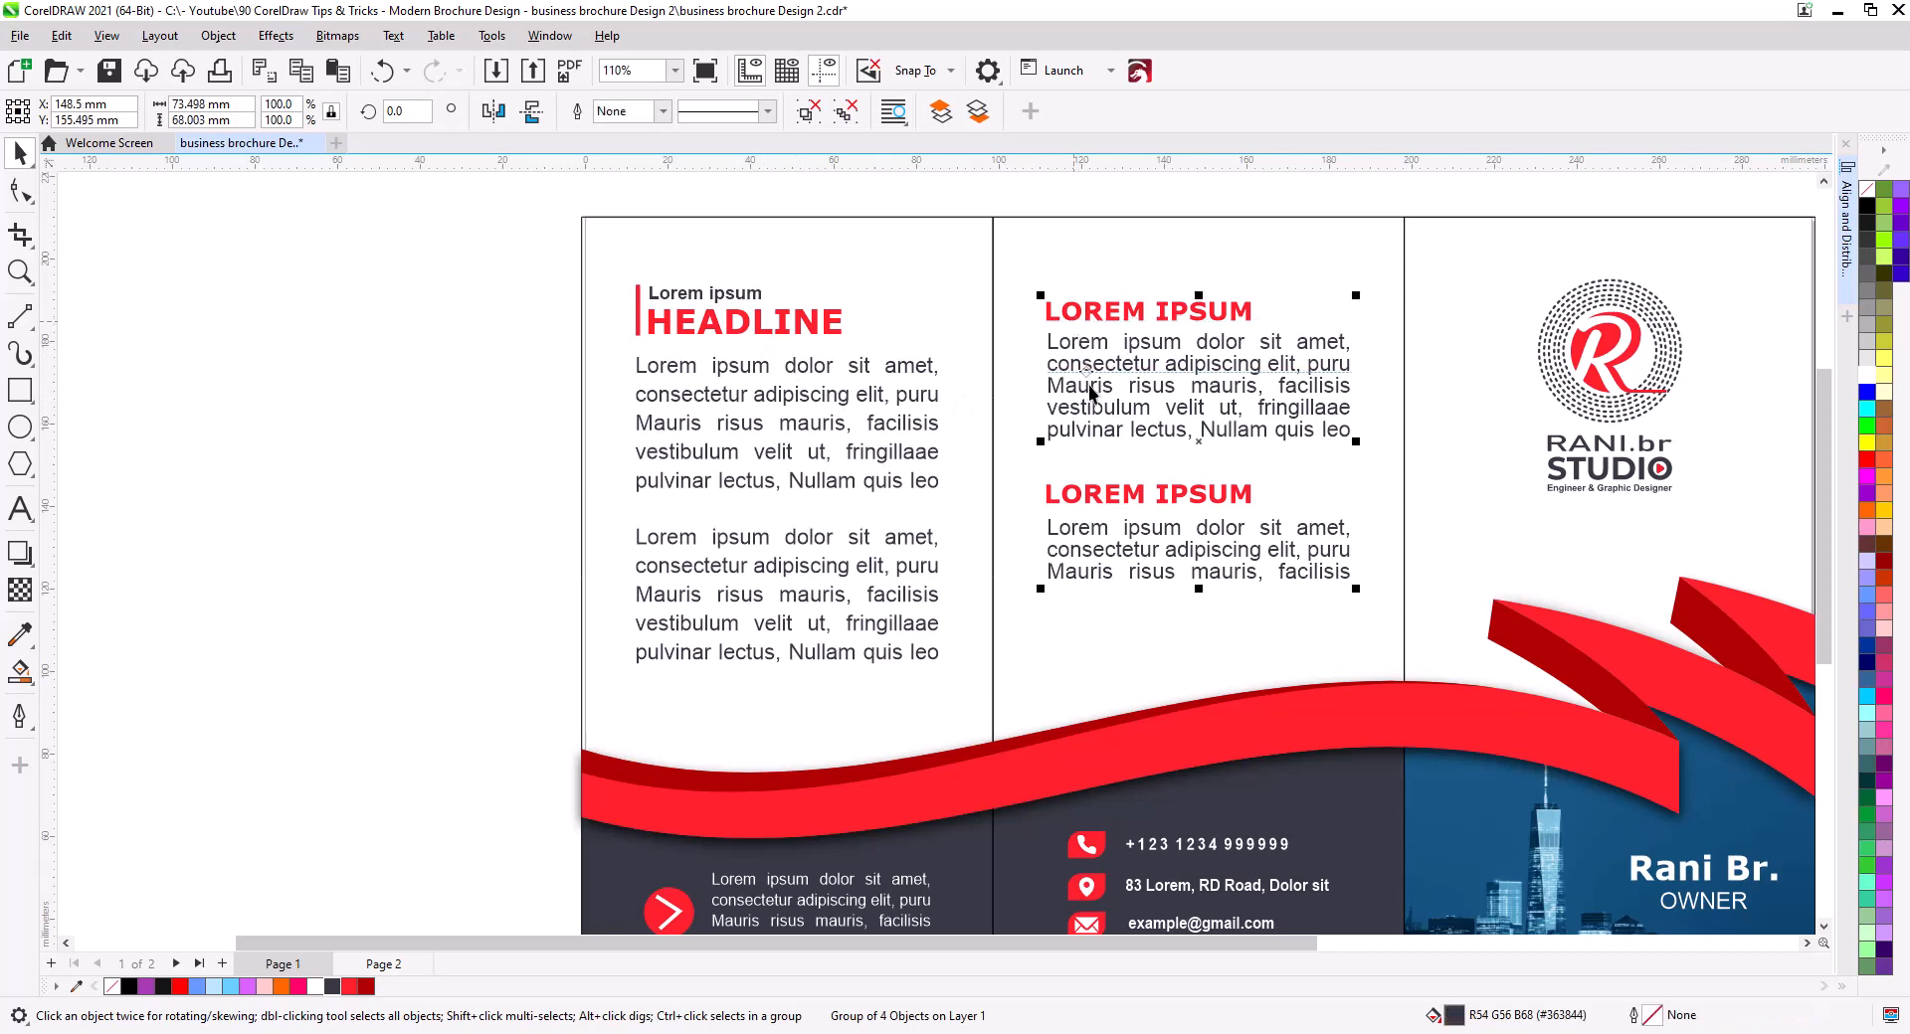
pyautogui.keyDown('shift'); pyautogui.click(816, 334); pyautogui.keyUp('shift')
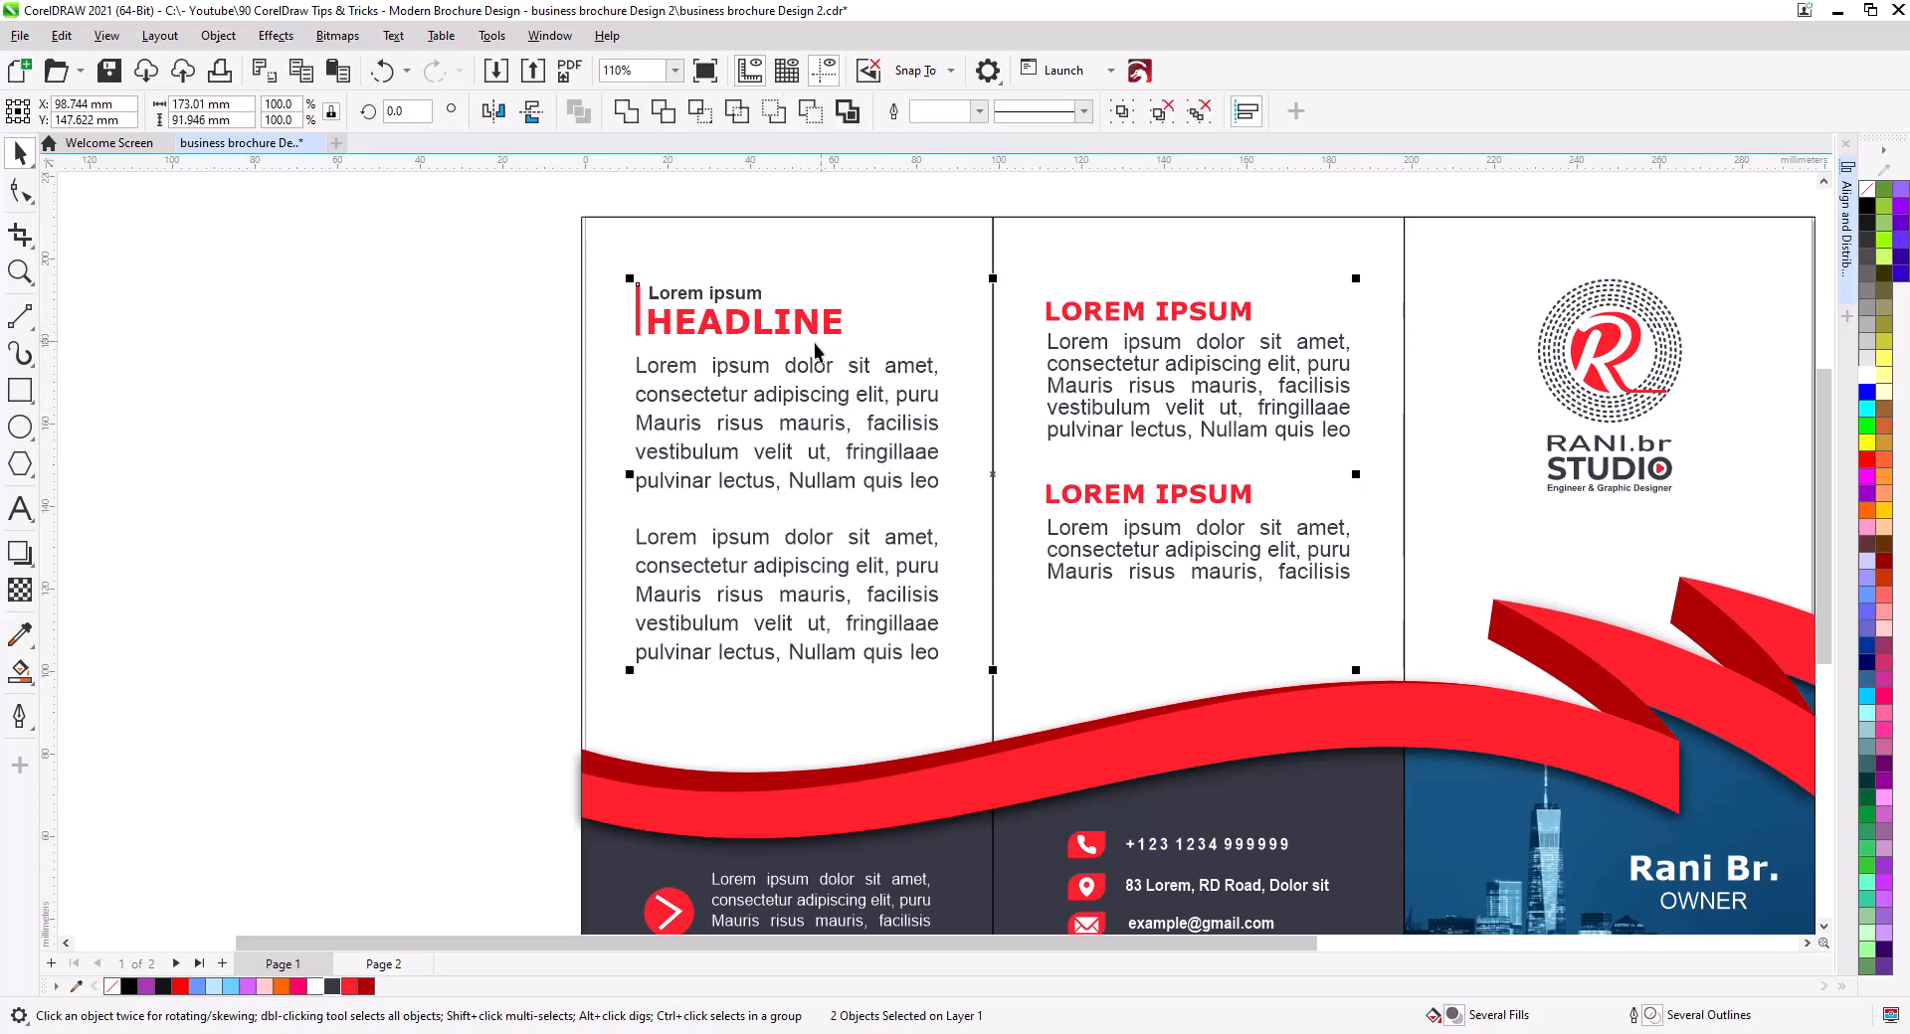
pyautogui.click(506, 397)
# Remove the 0.5 pt black outlines from the three panel rectangles.
pyautogui.moveTo(1206, 550); pyautogui.dragTo(955, 431)
pyautogui.scroll(-1, 982, 478)
pyautogui.moveTo(993, 503); pyautogui.dragTo(1034, 541)
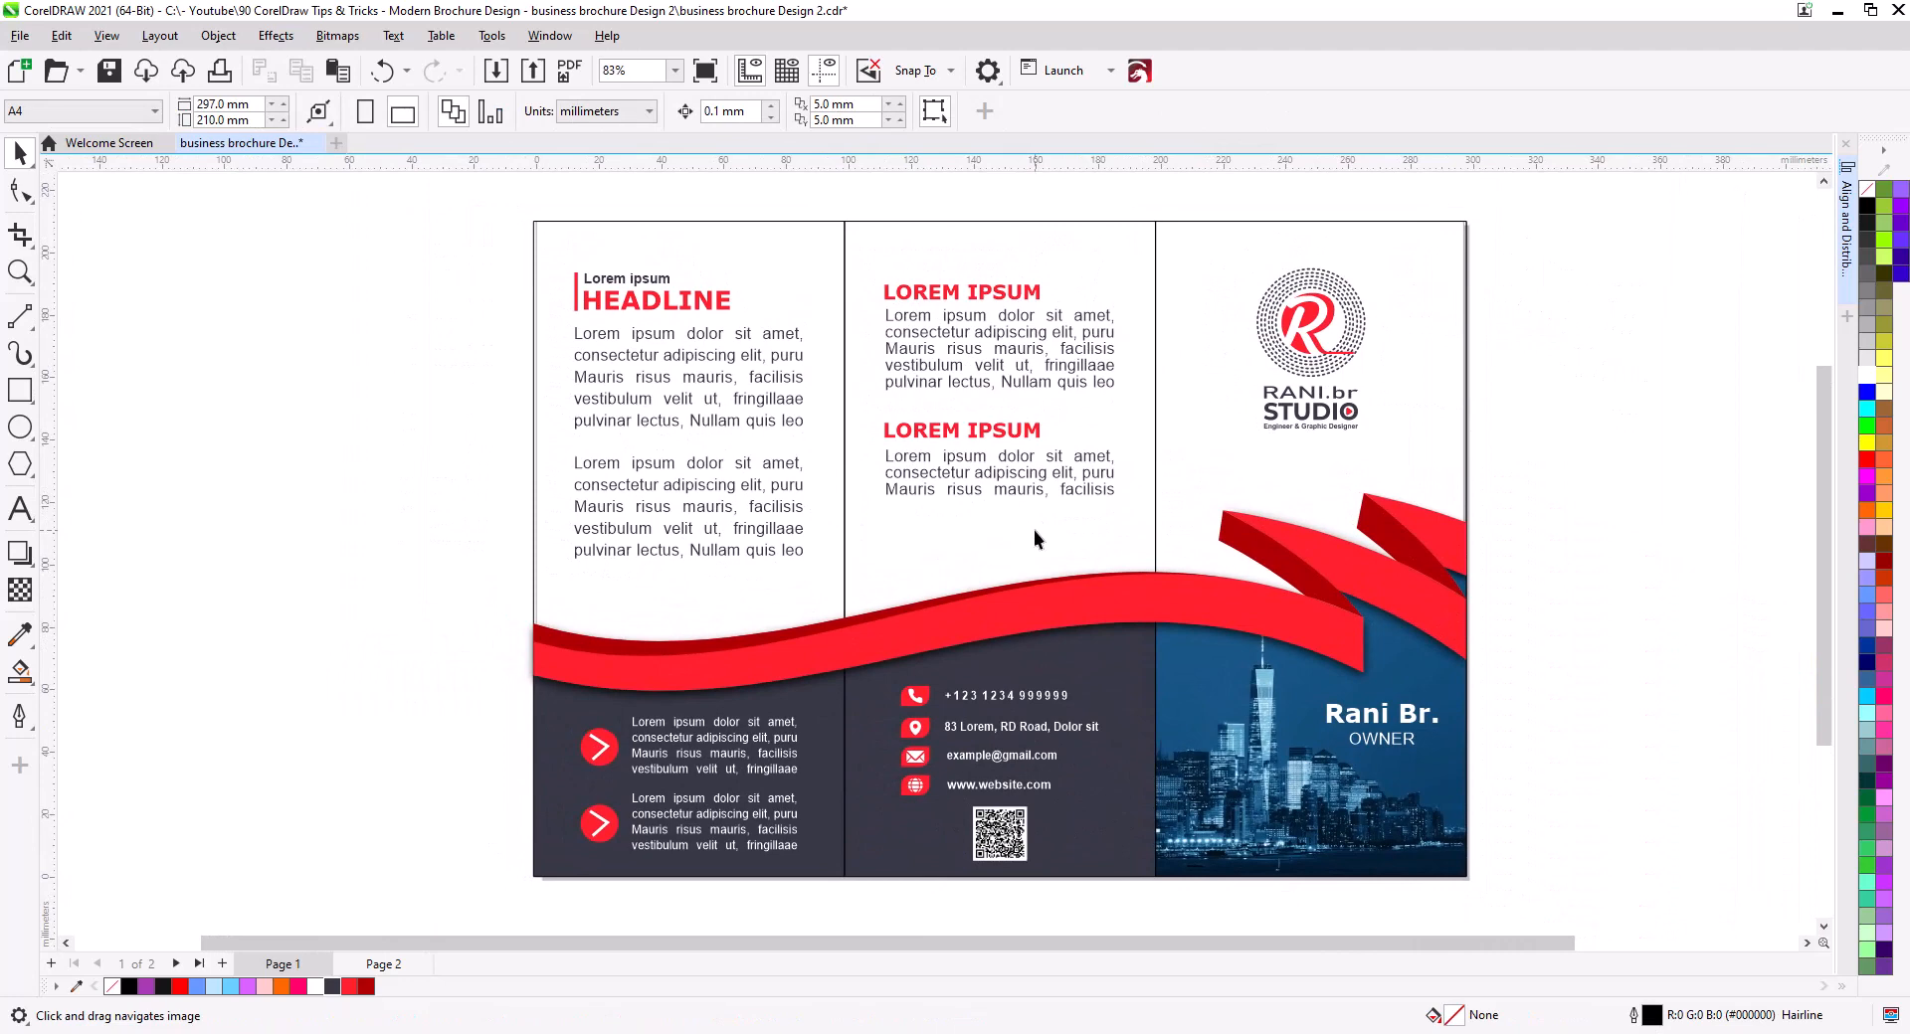
pyautogui.click(1214, 267)
pyautogui.keyDown('shift'); pyautogui.click(1127, 333); pyautogui.keyUp('shift')
pyautogui.keyDown('shift'); pyautogui.click(842, 260); pyautogui.keyUp('shift')
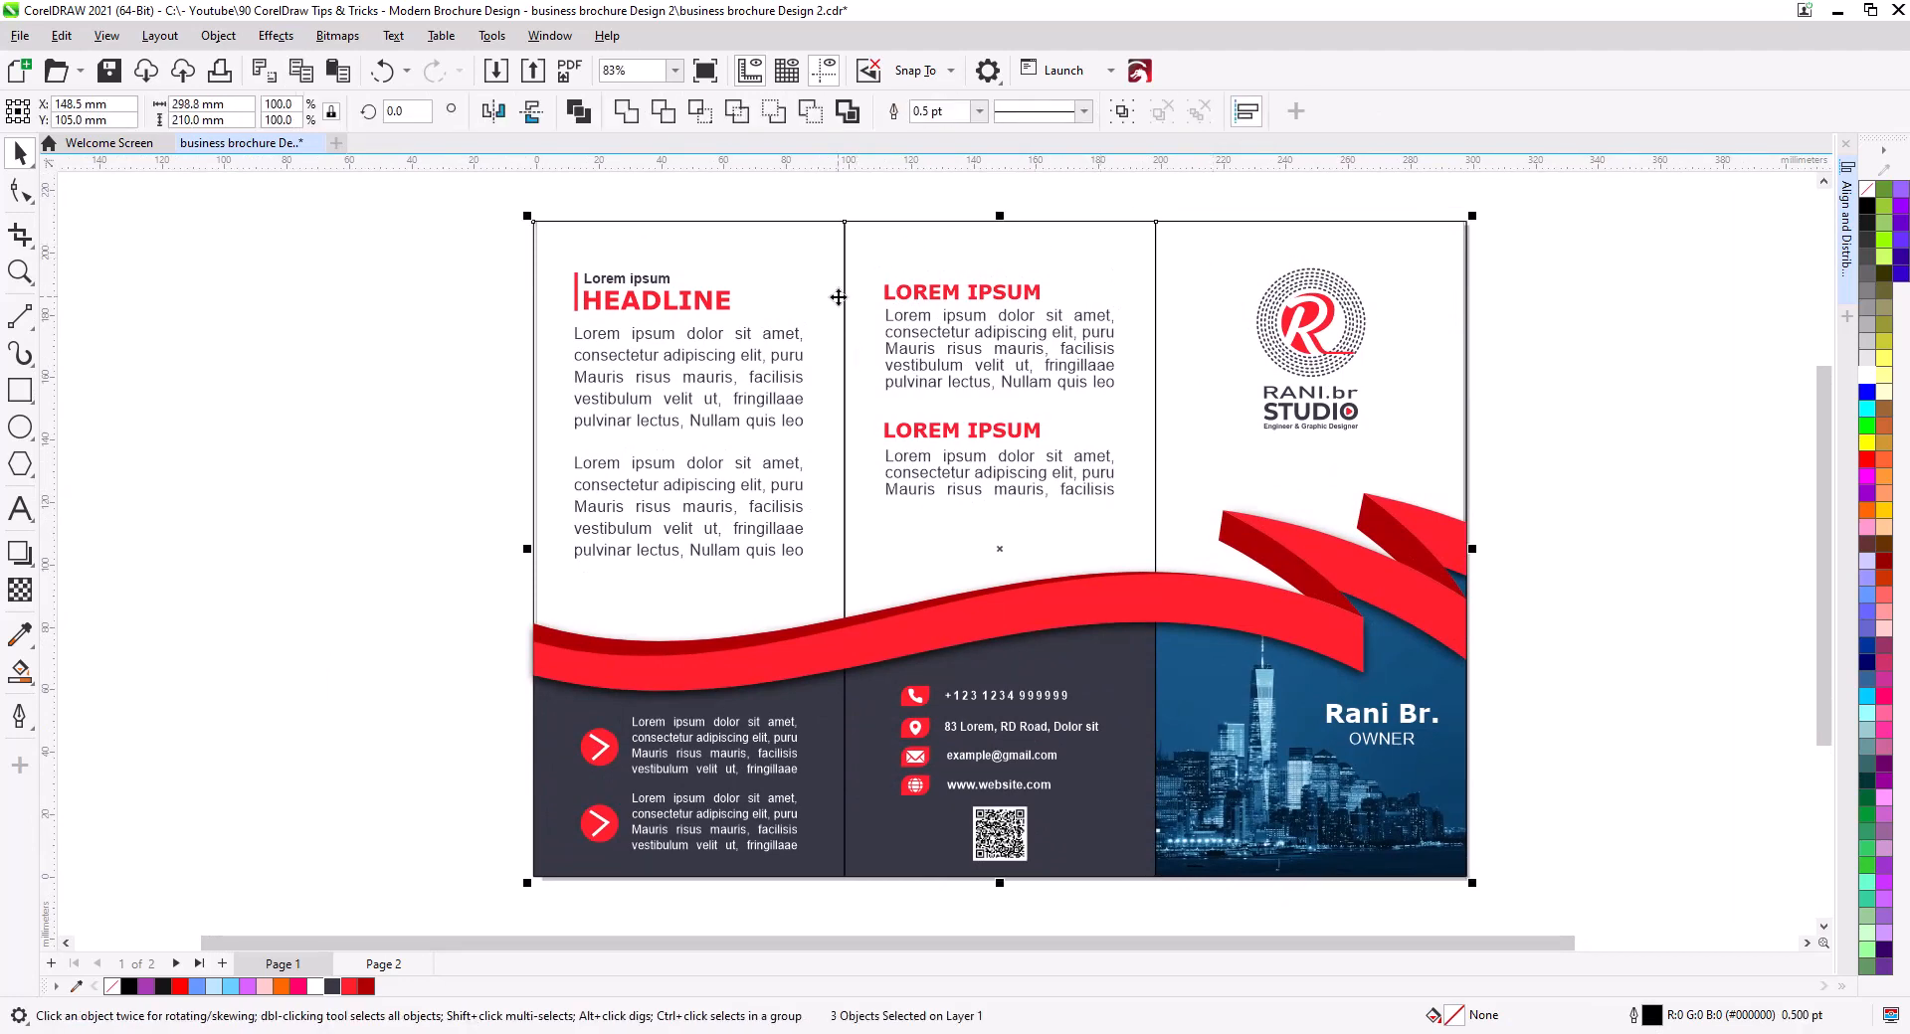
pyautogui.rightClick(1867, 194)
pyautogui.click(1680, 280)
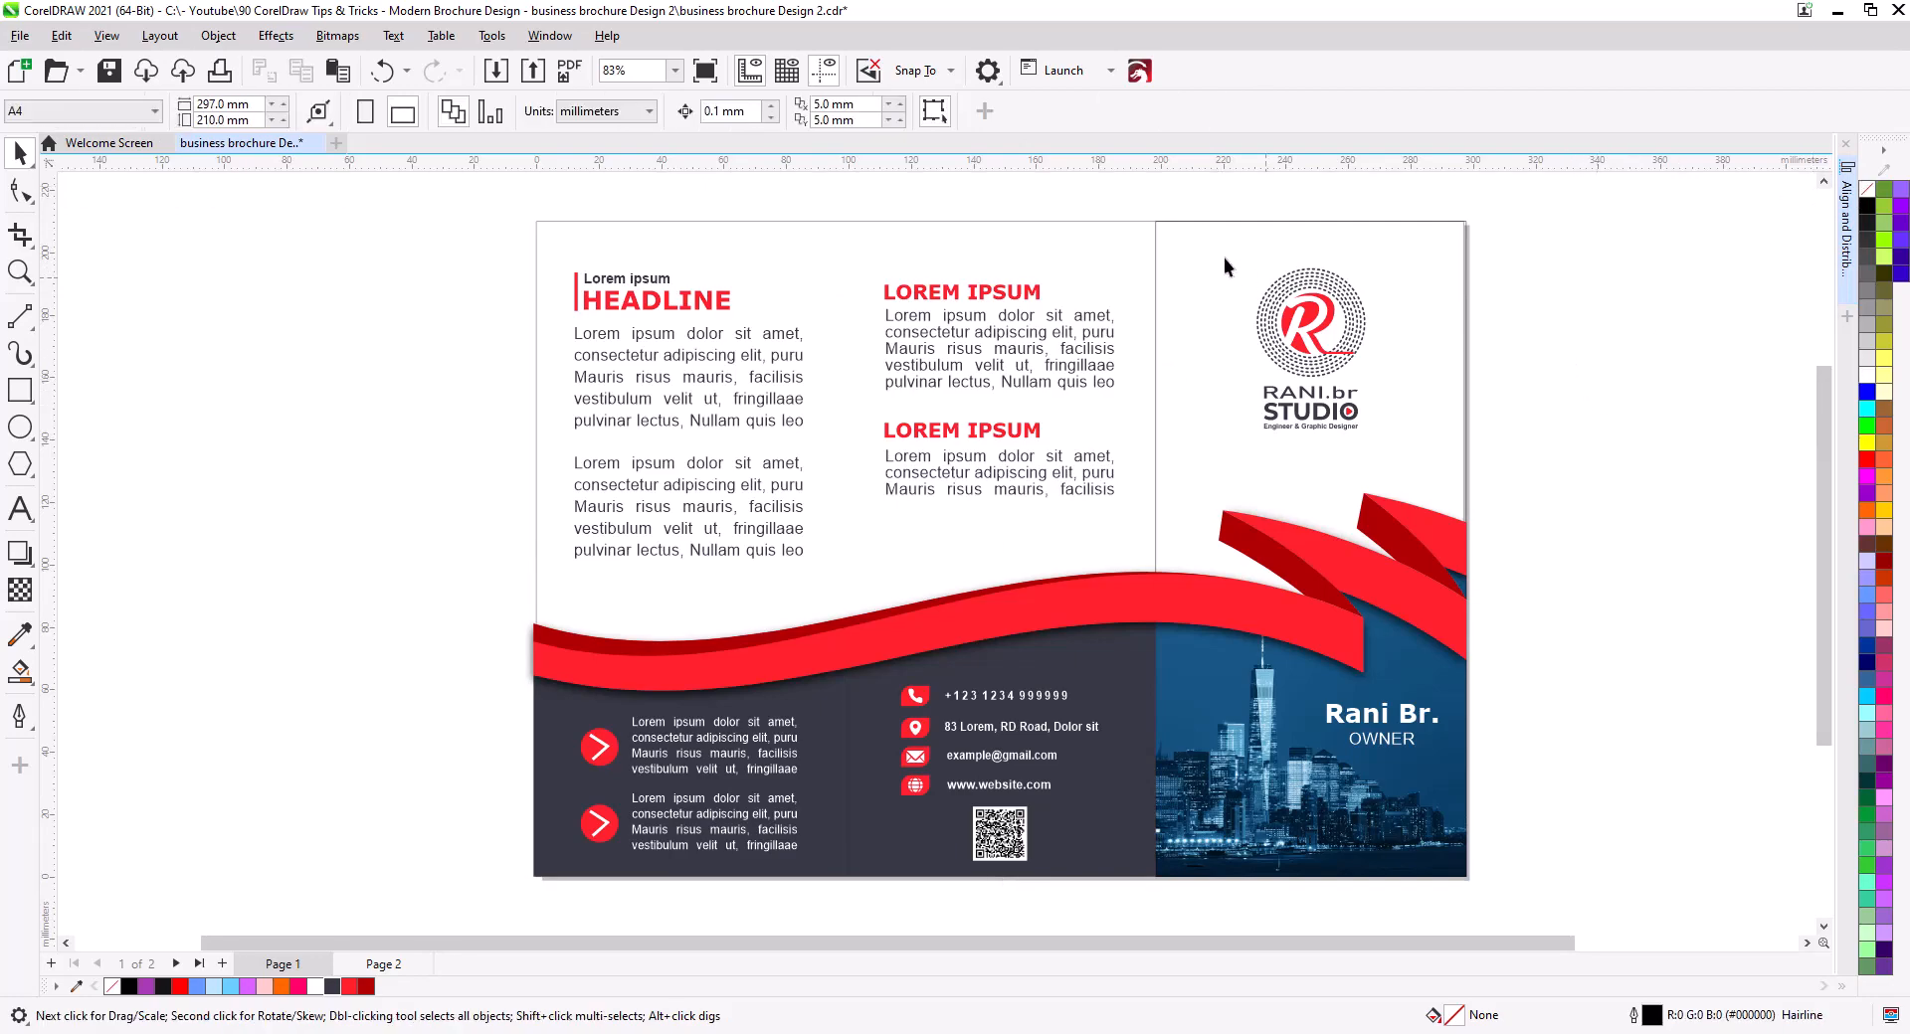